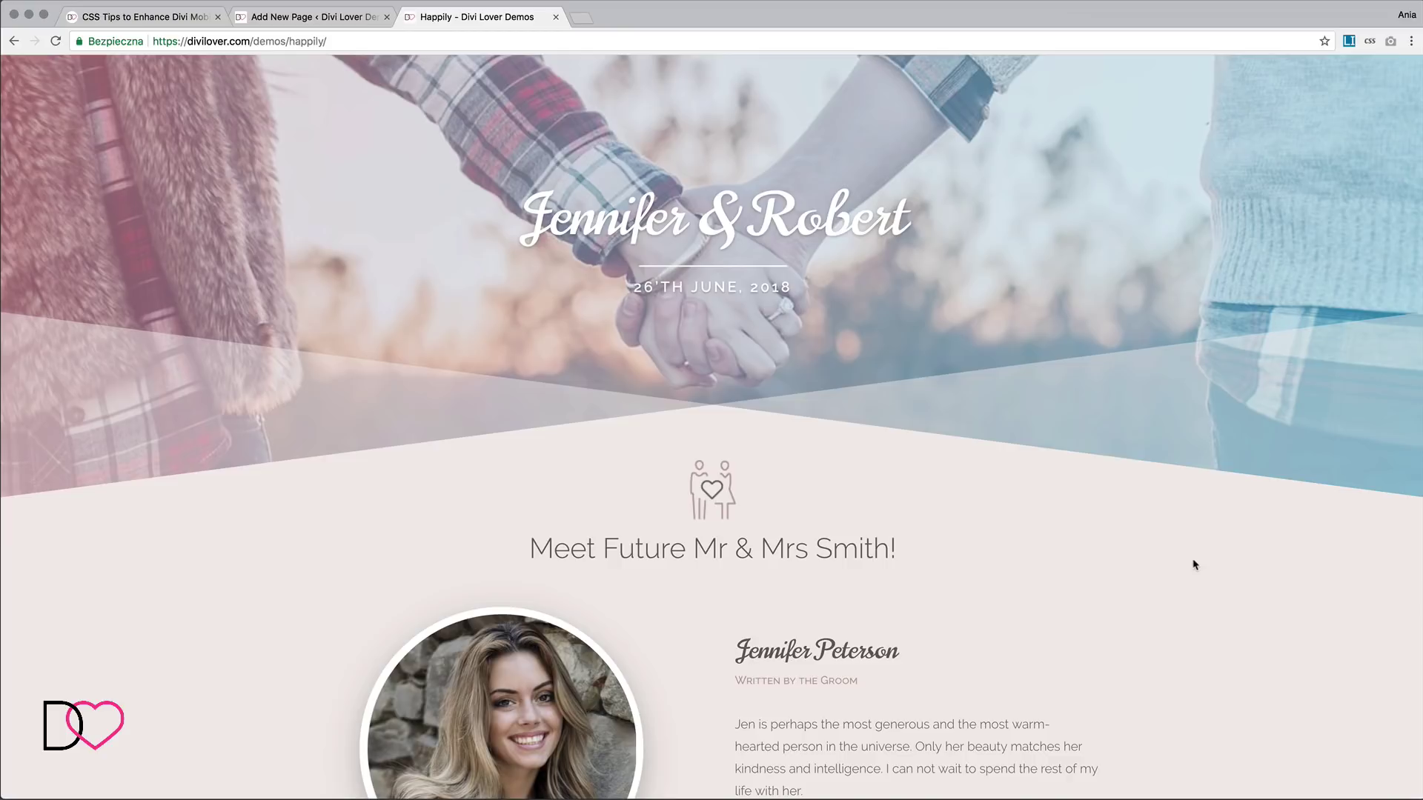
Preview the page at tablet and phone widths by narrowing the browser window, then restore desktop size
scroll(1194, 565, "down", 8)
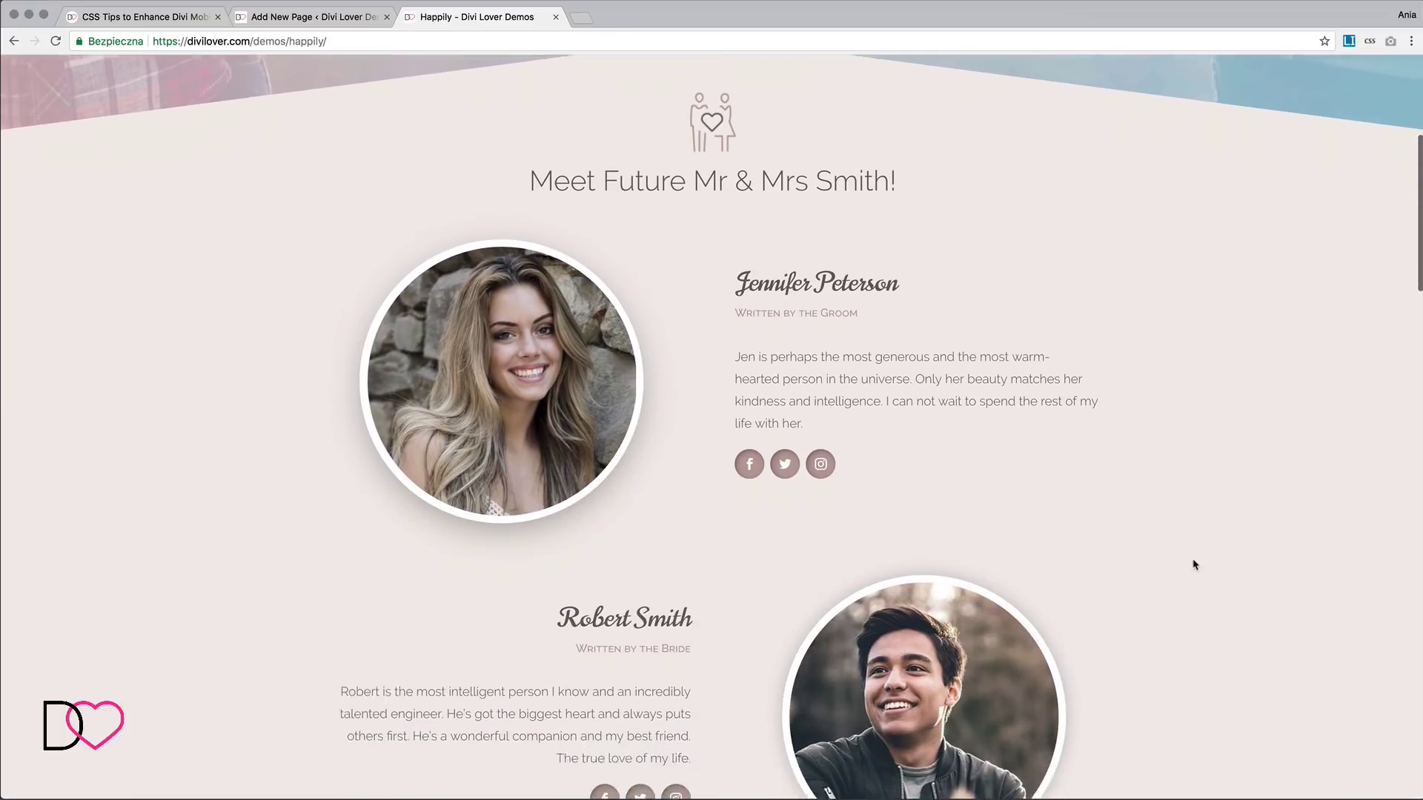
scroll(1194, 564, "down", 8)
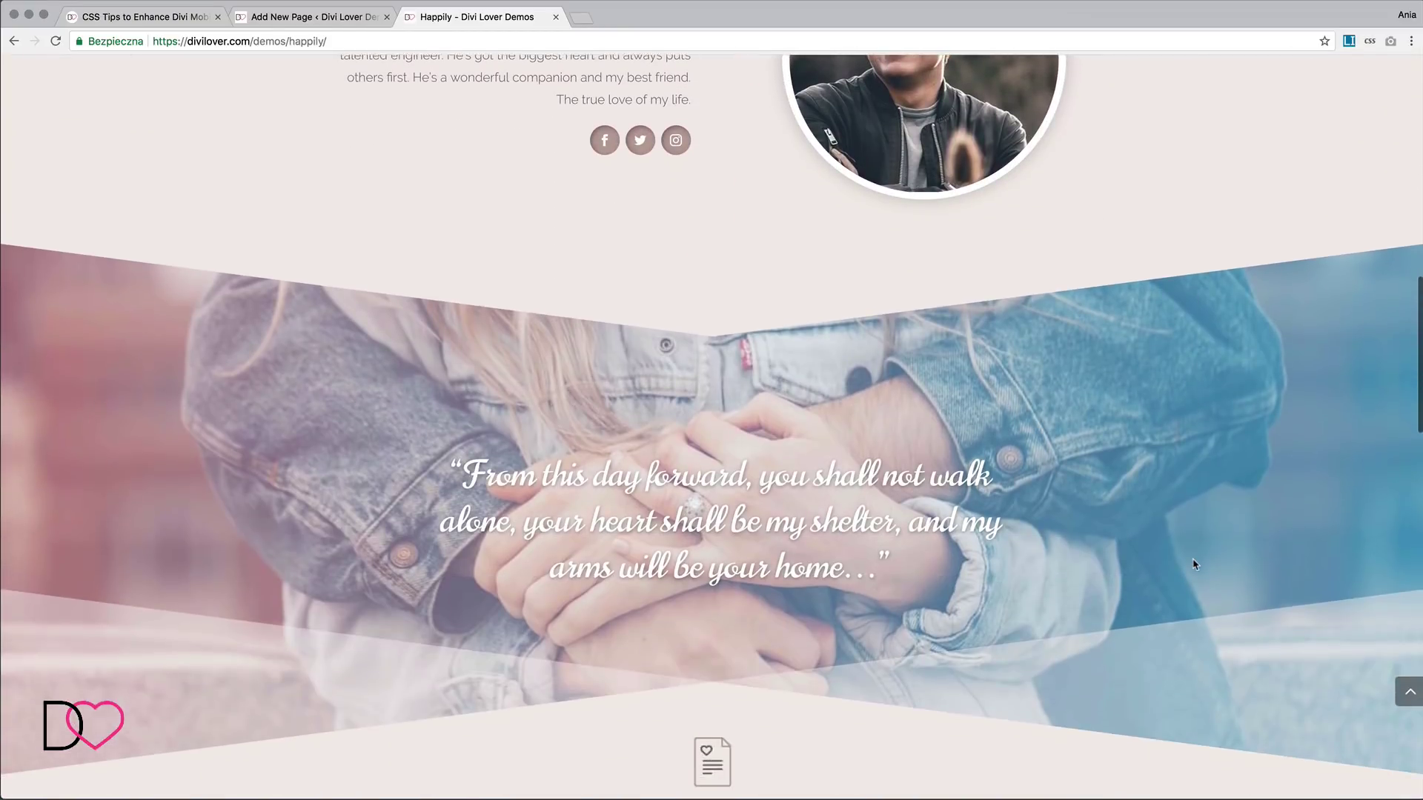
scroll(1193, 564, "down", 1)
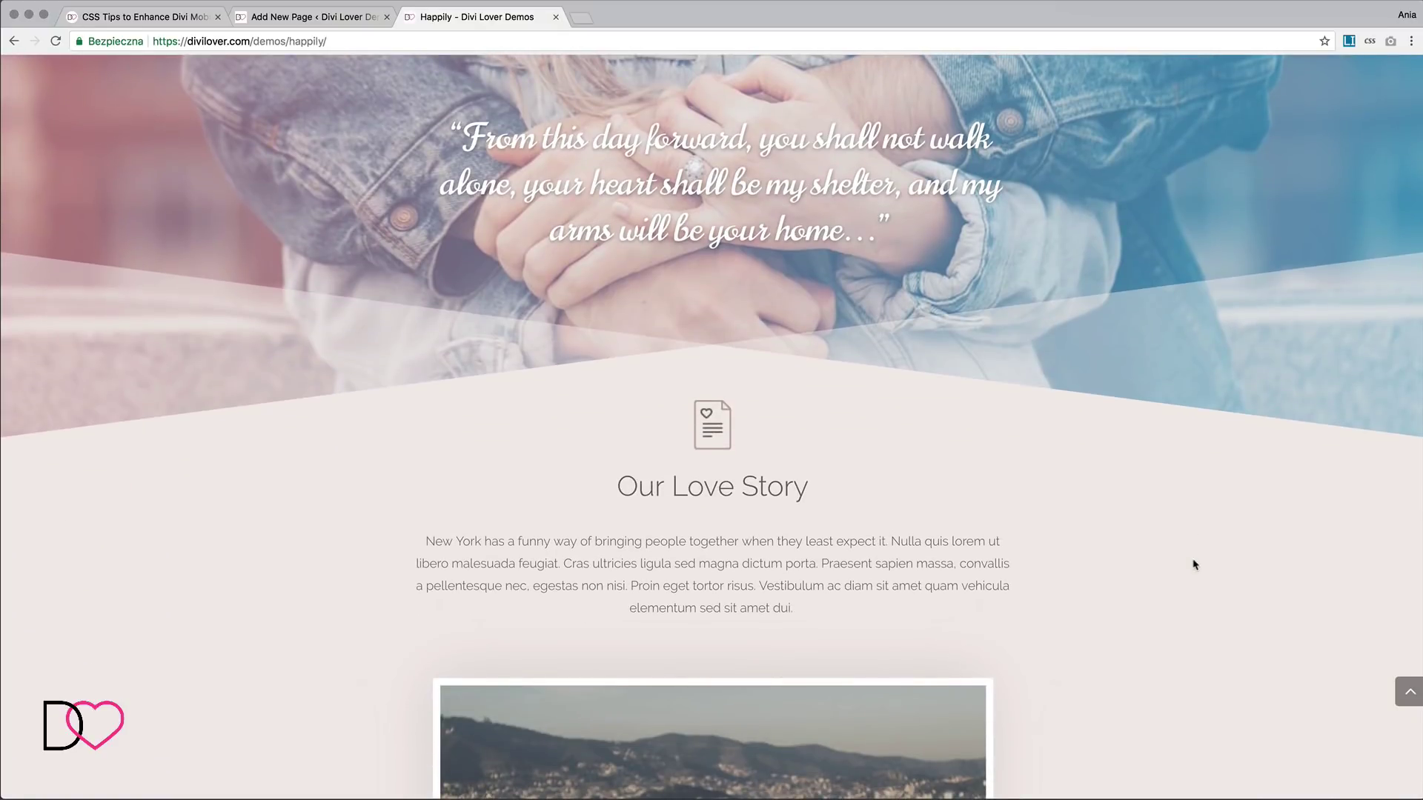
scroll(1194, 565, "down", 6)
scroll(1194, 565, "down", 14)
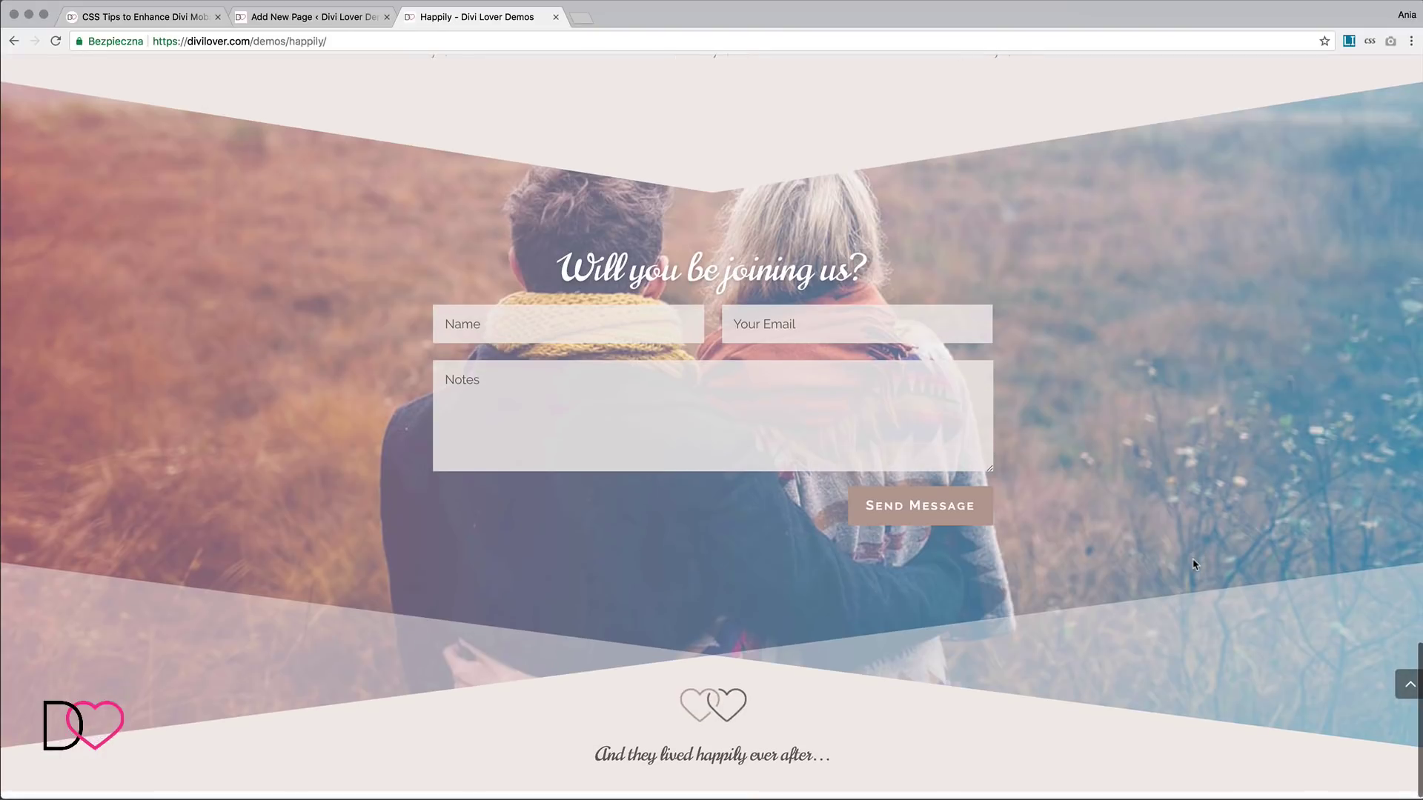
scroll(1194, 565, "up", 18)
scroll(1194, 564, "up", 15)
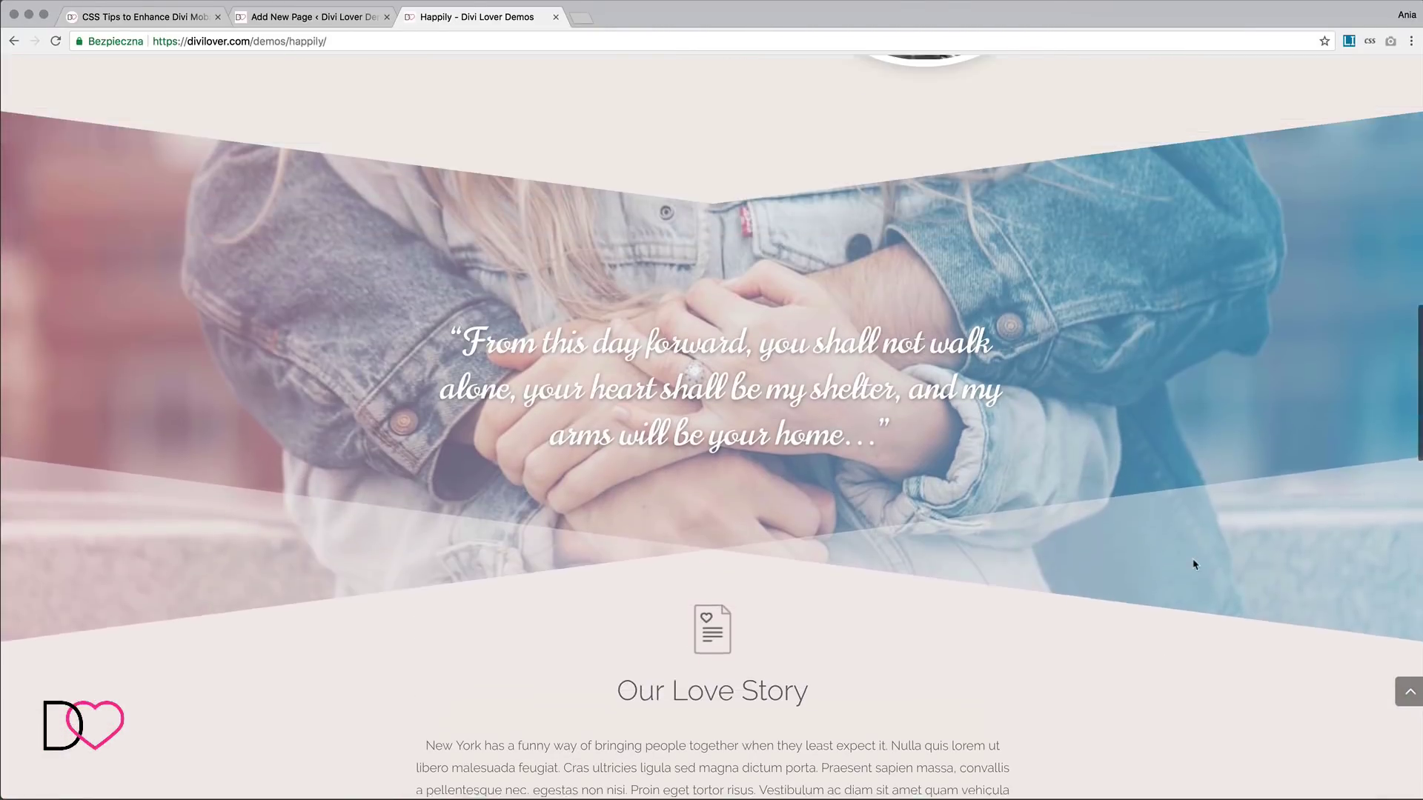
scroll(1194, 565, "down", 1)
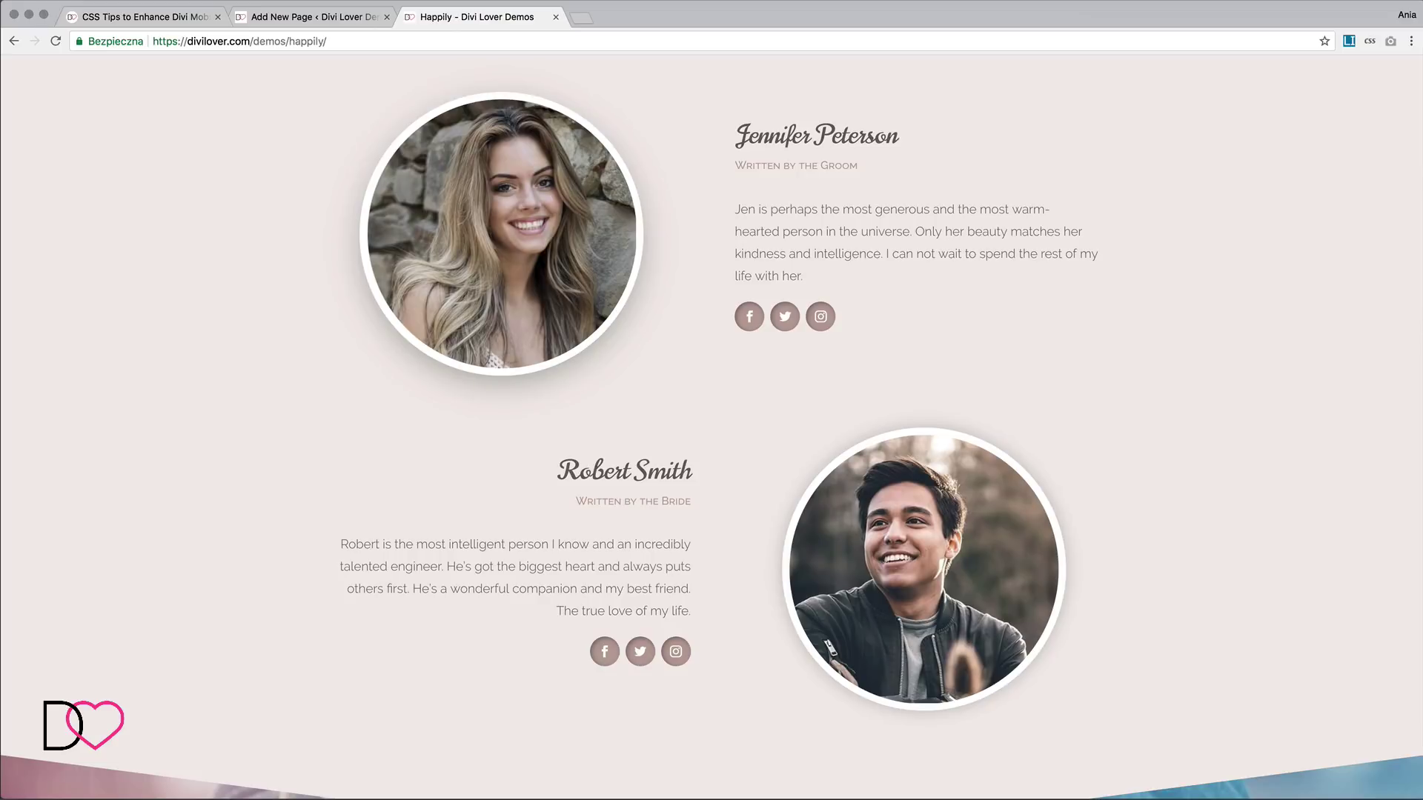
left_click_drag(1414, 518, 697, 469)
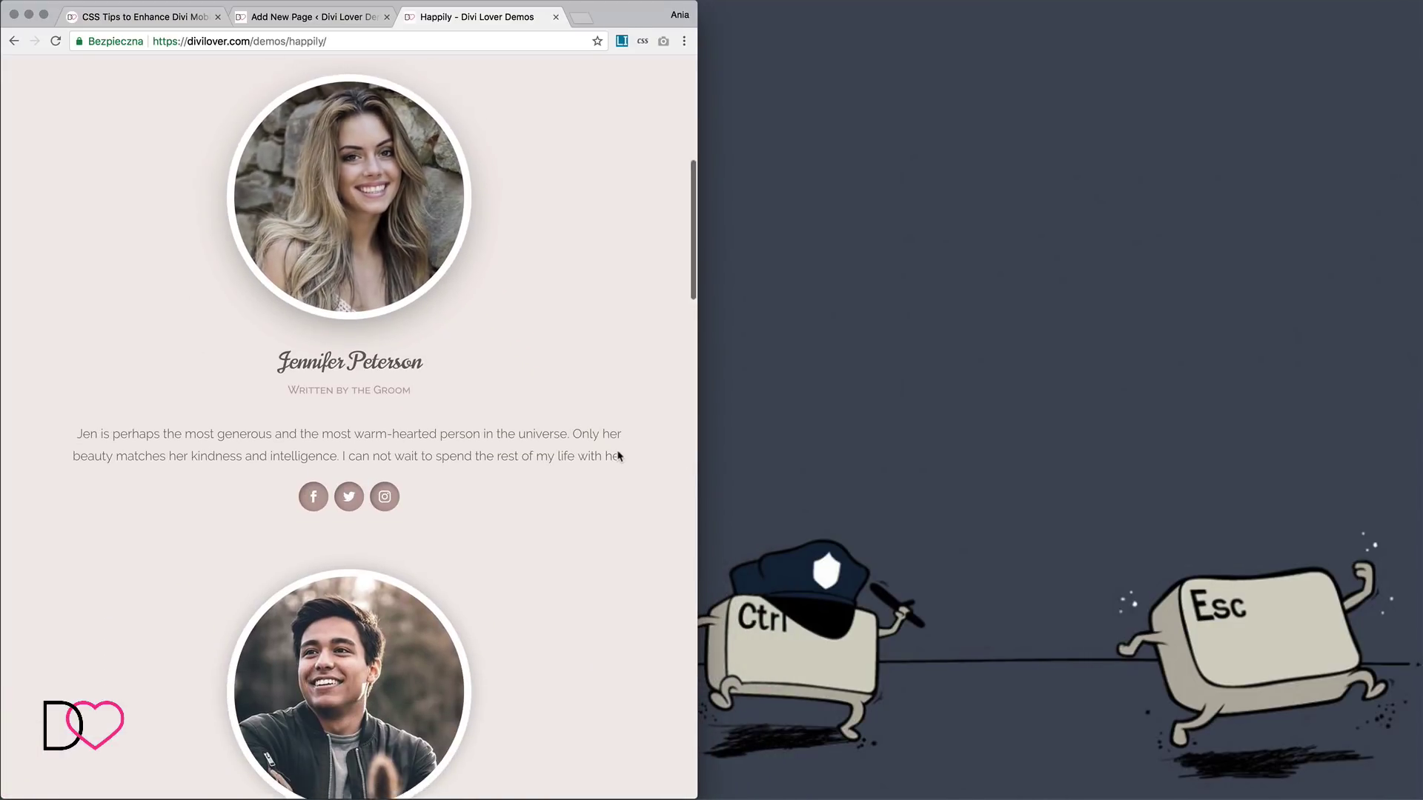
scroll(619, 457, "down", 4)
scroll(553, 438, "down", 5)
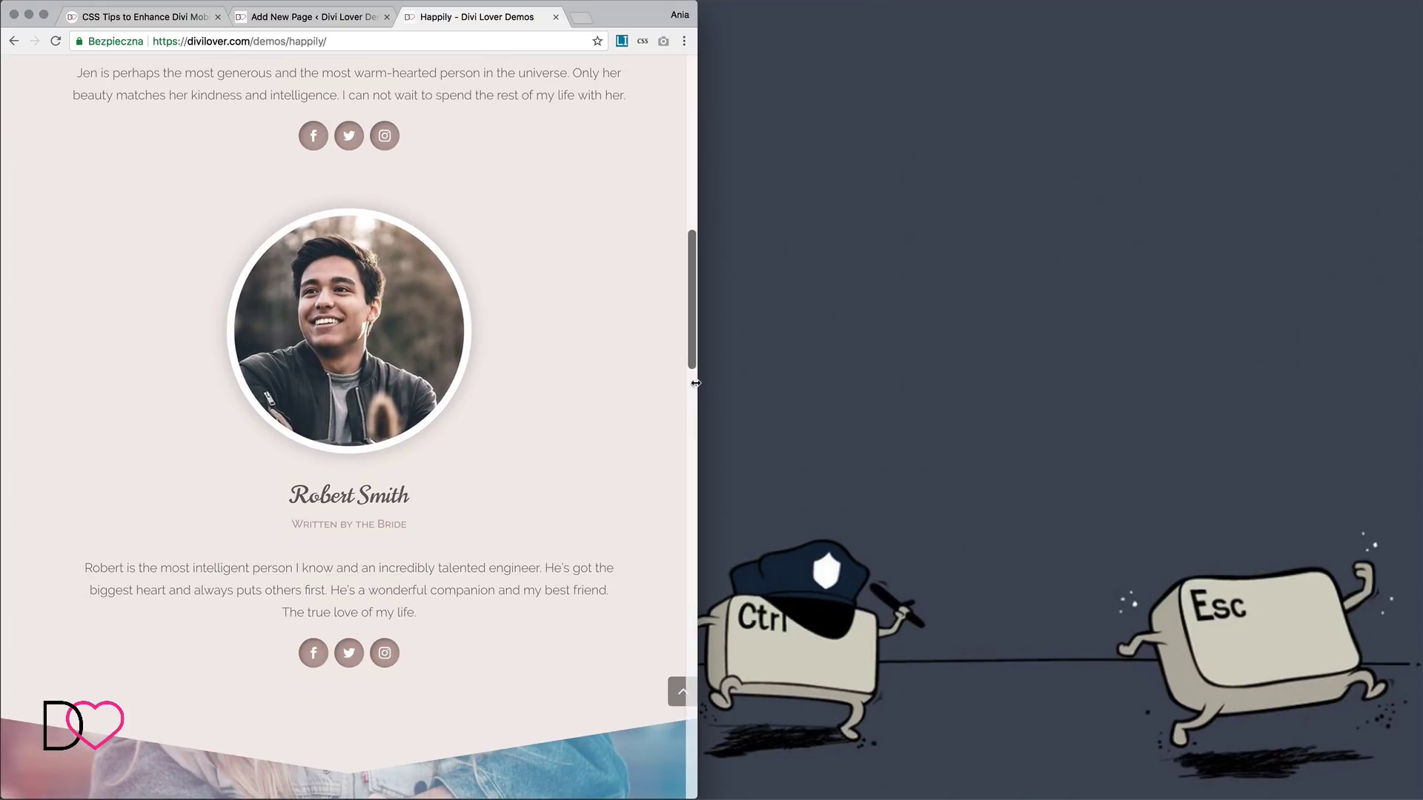
left_click_drag(697, 383, 269, 352)
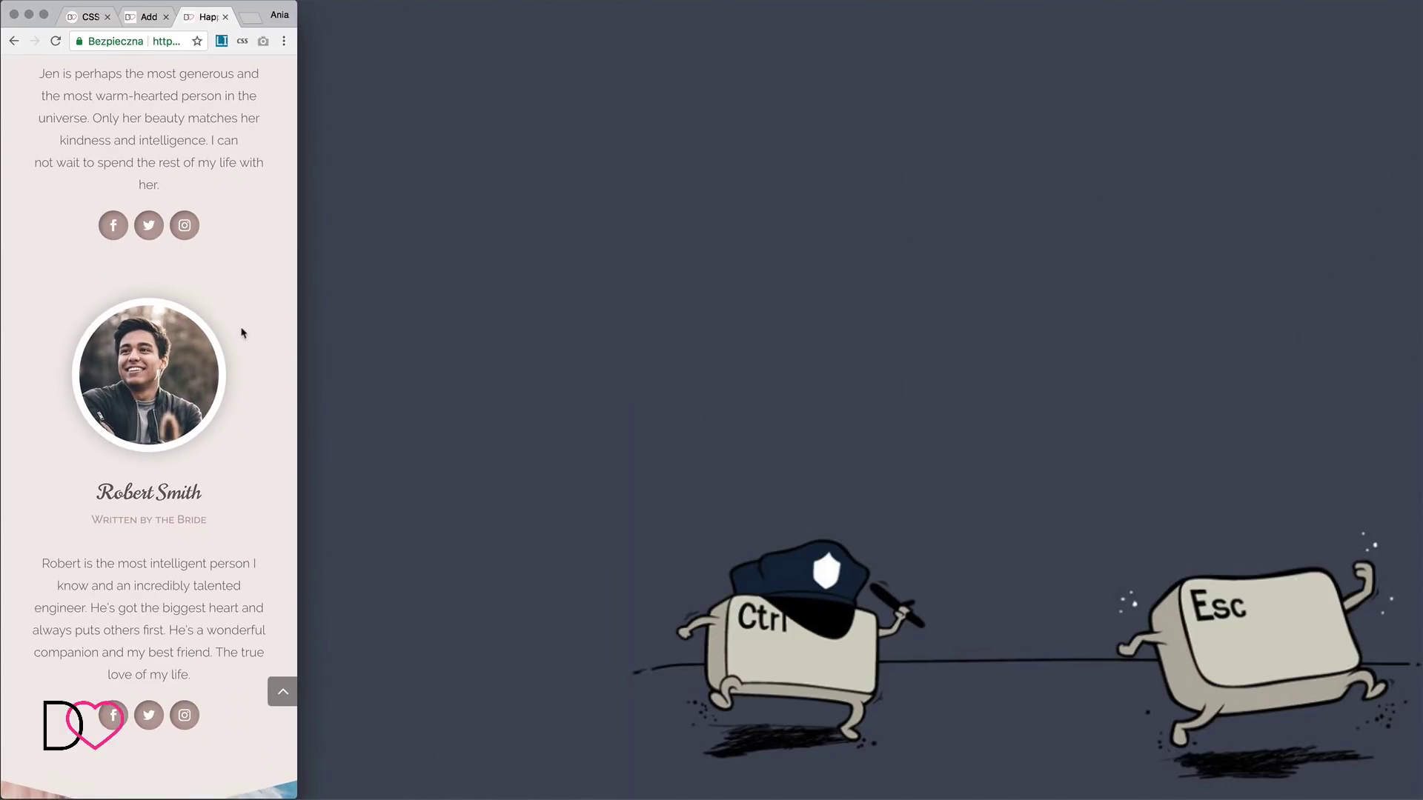
scroll(241, 330, "up", 6)
scroll(242, 333, "down", 2)
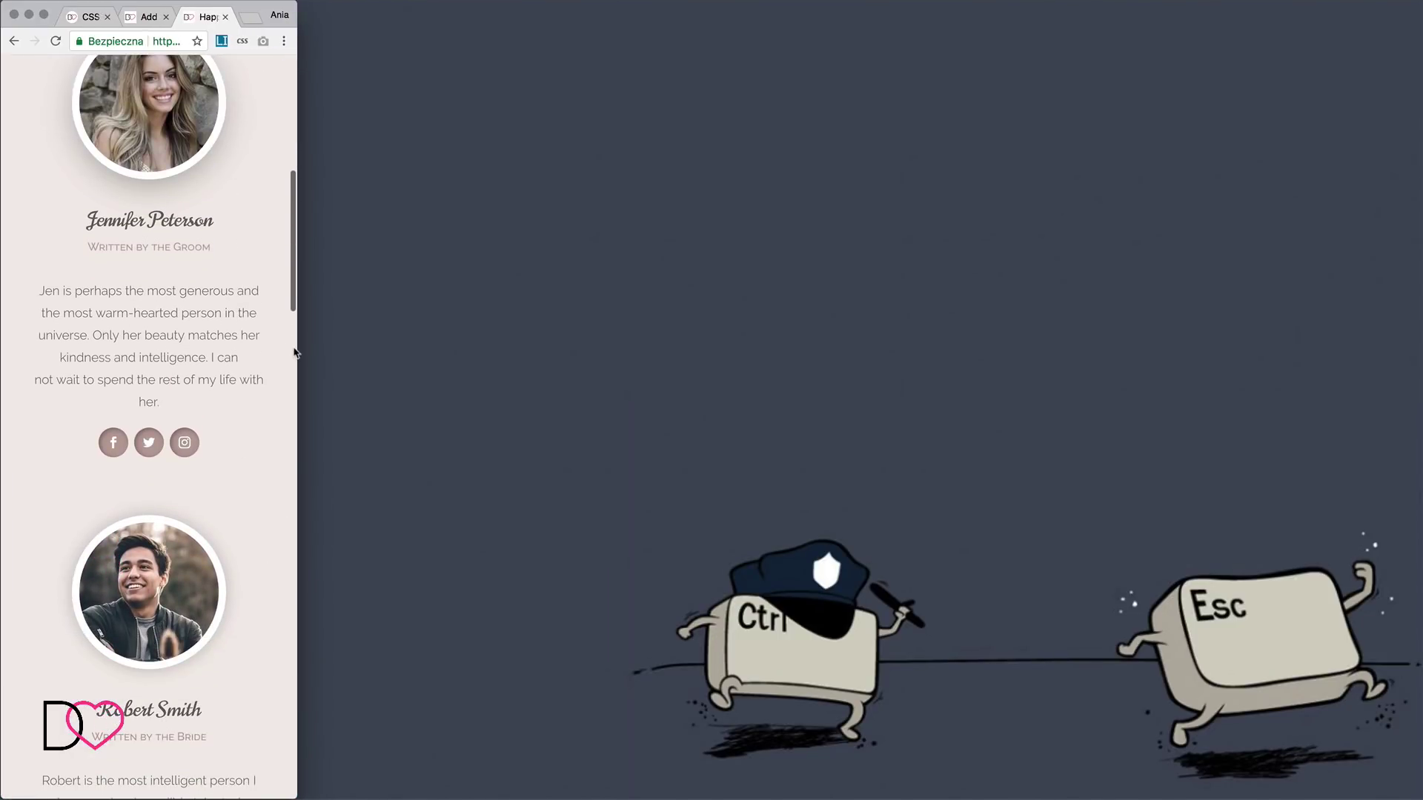
left_click_drag(294, 352, 1419, 426)
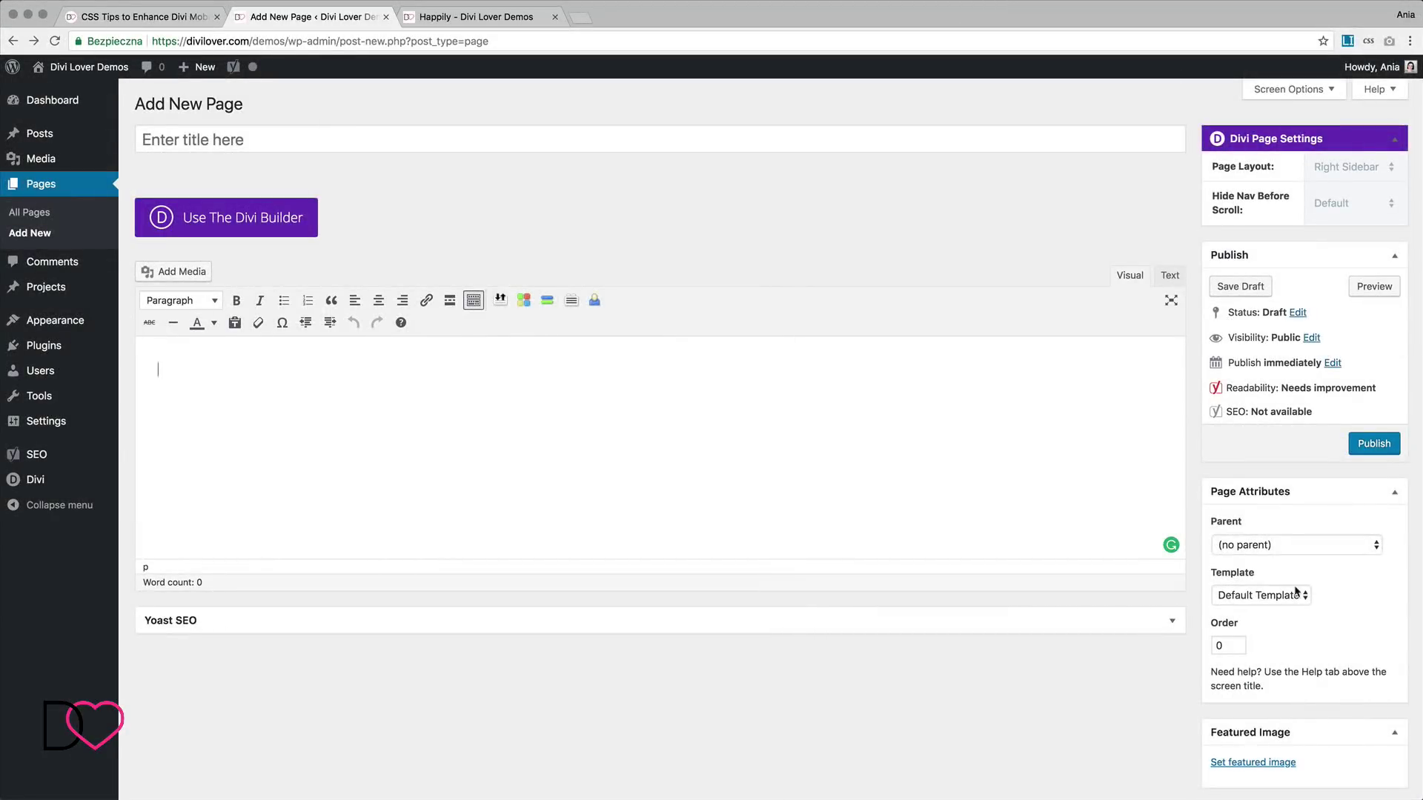
Apply the Blank Page template and open the page in the Divi Visual Builder
left_click(1296, 593)
left_click(1270, 606)
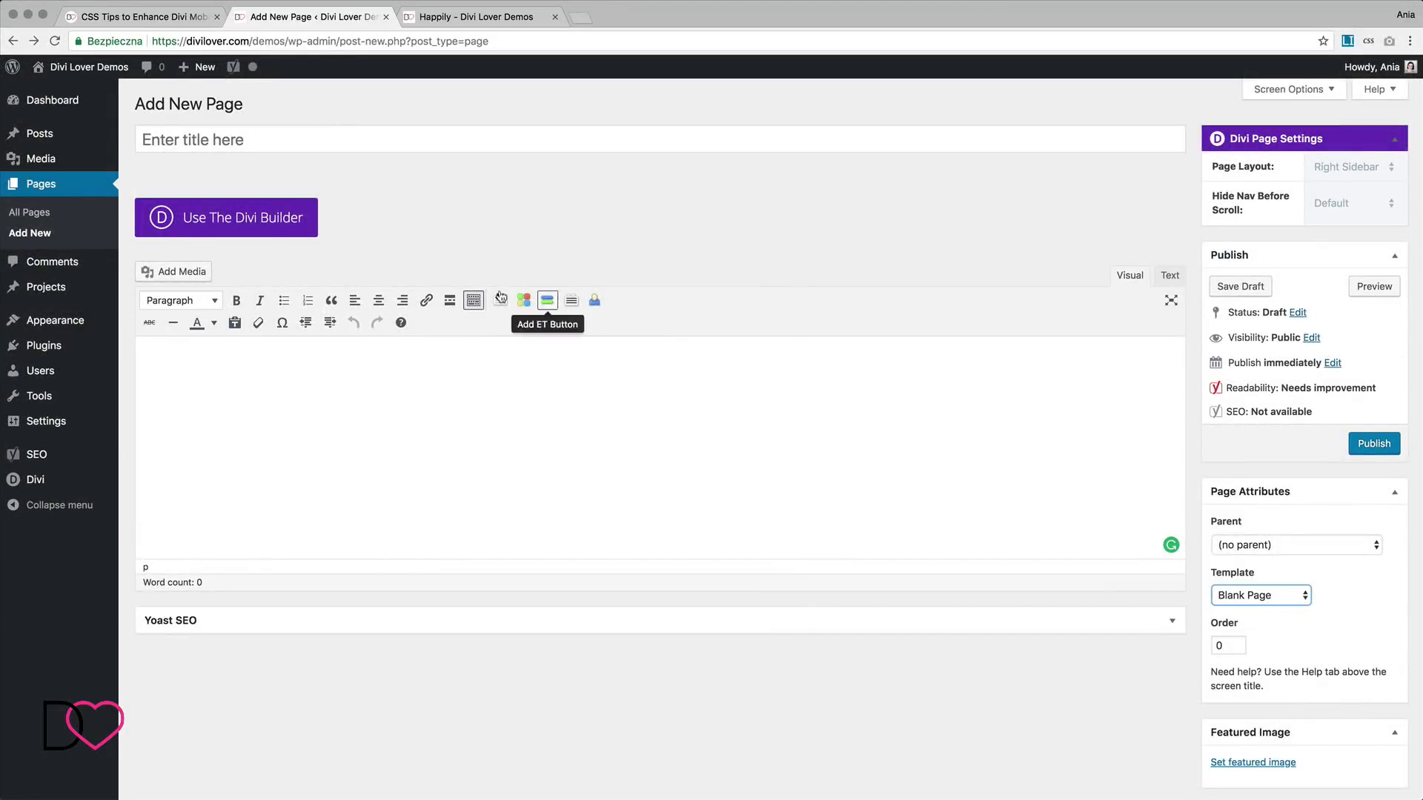
left_click(296, 218)
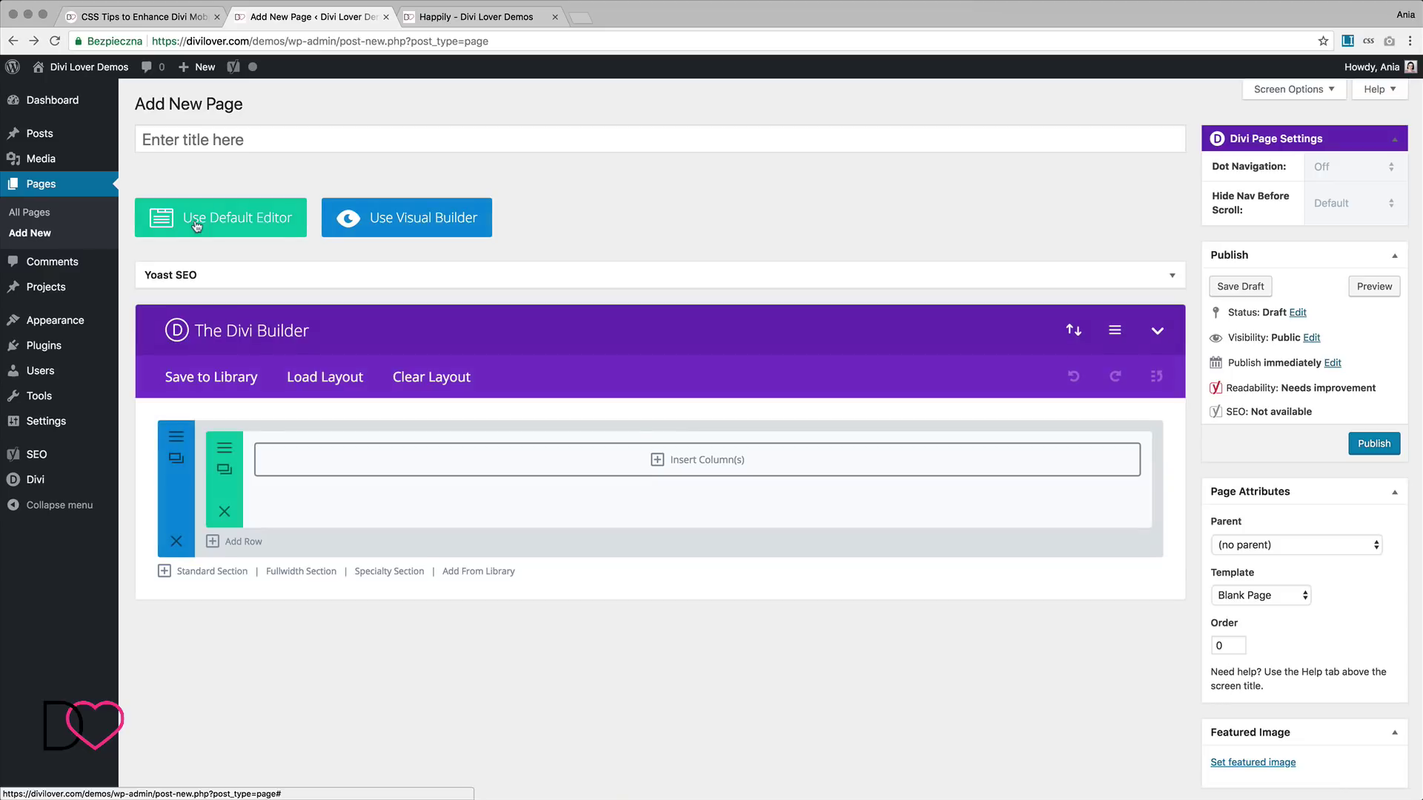
left_click(419, 218)
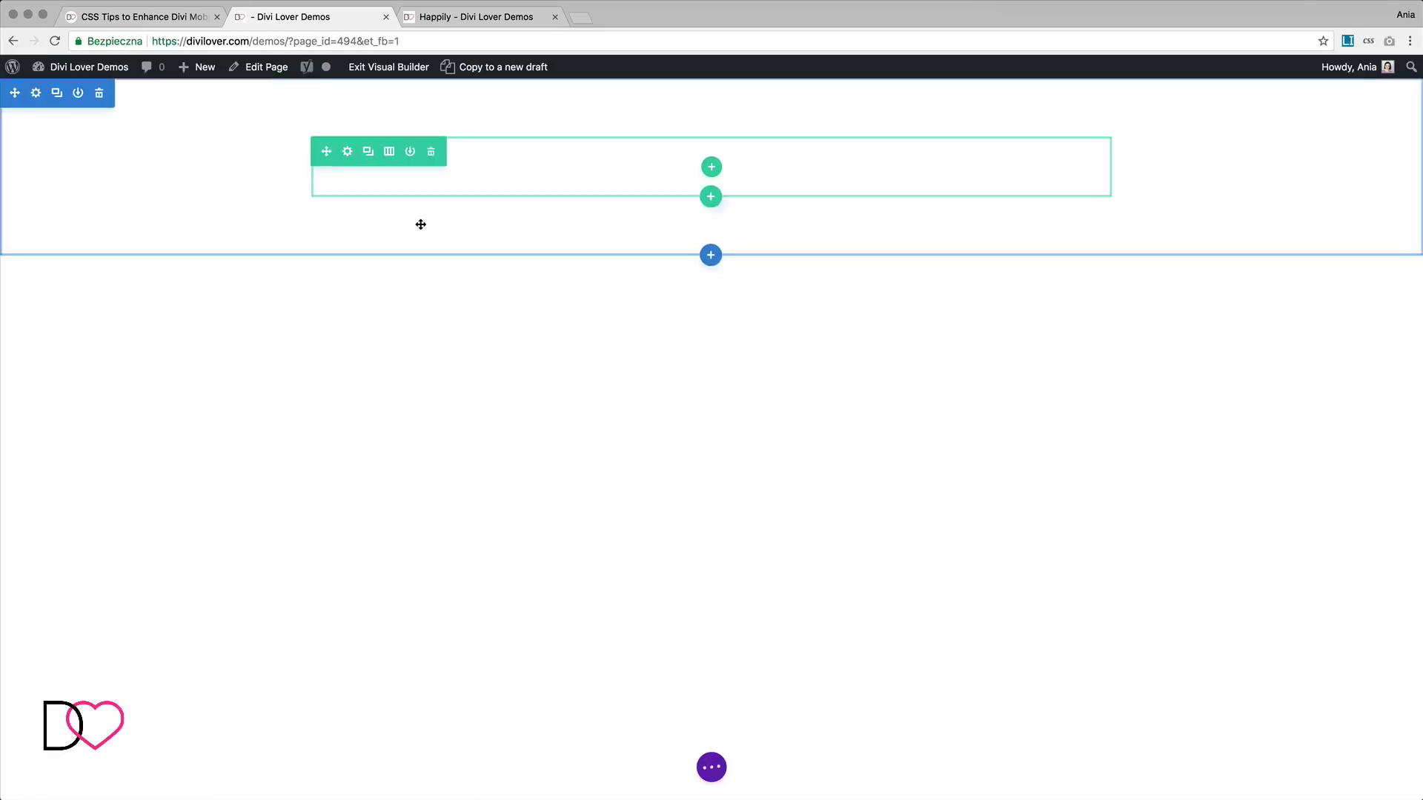
Give the section a blush #f2ecea background colour and save its settings
left_click(36, 94)
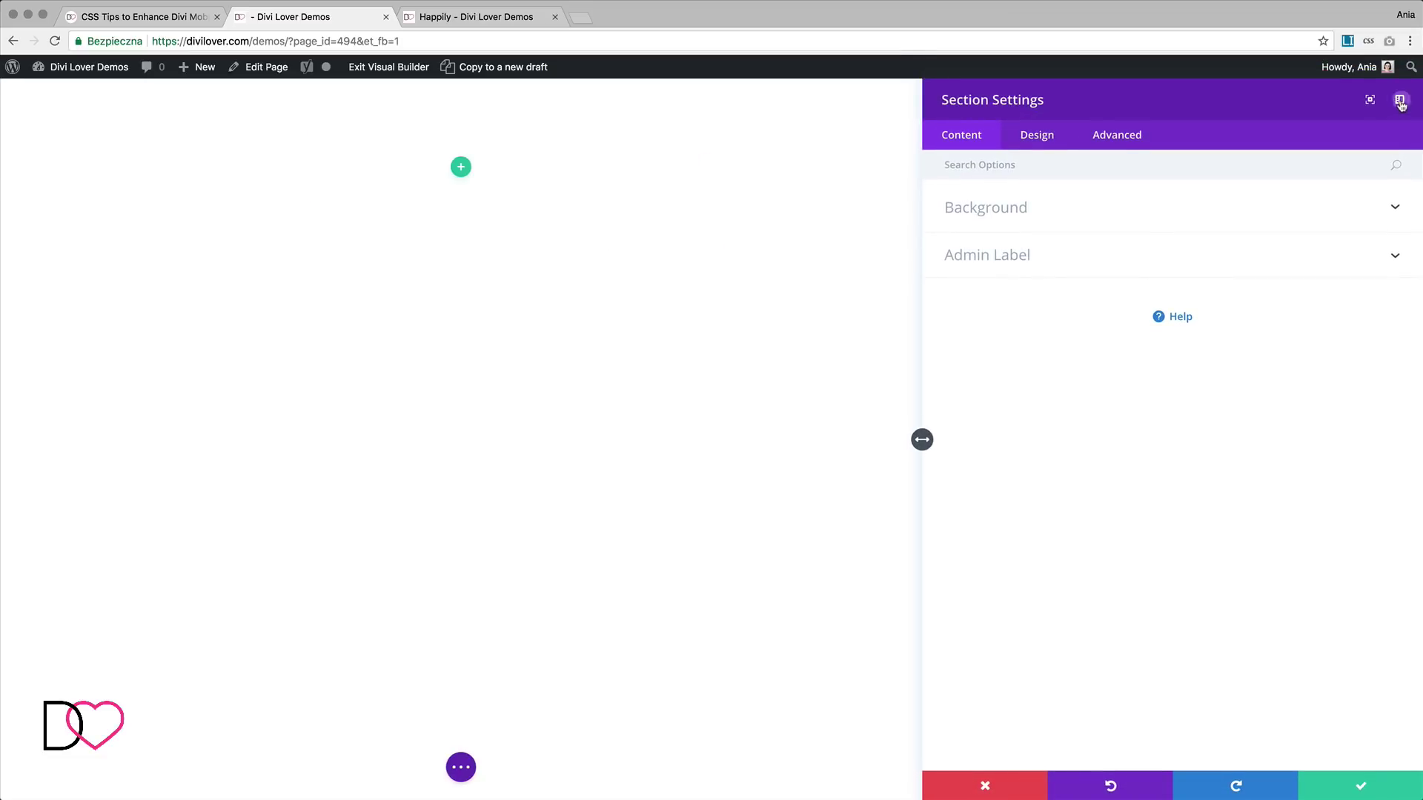
left_click(1400, 101)
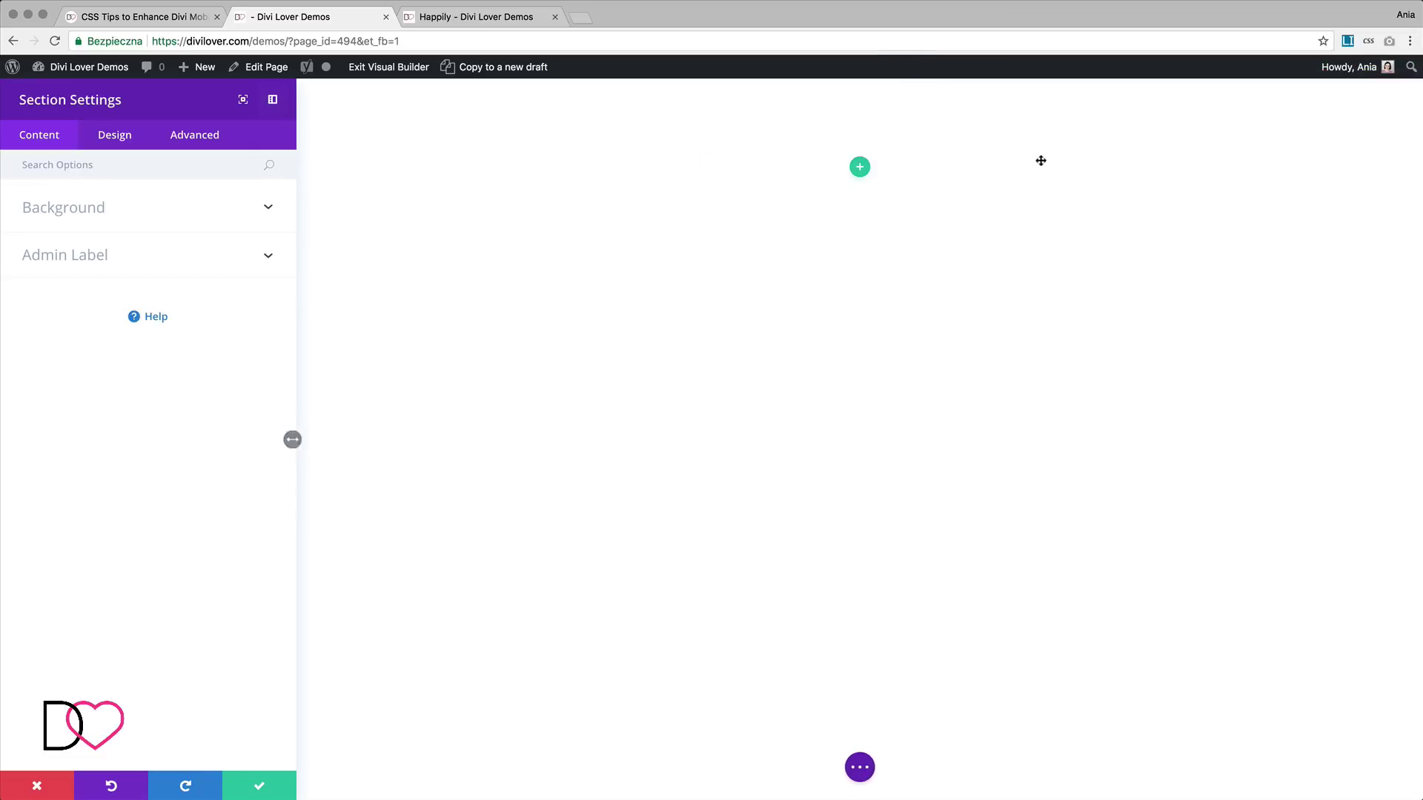
left_click(235, 217)
left_click(147, 345)
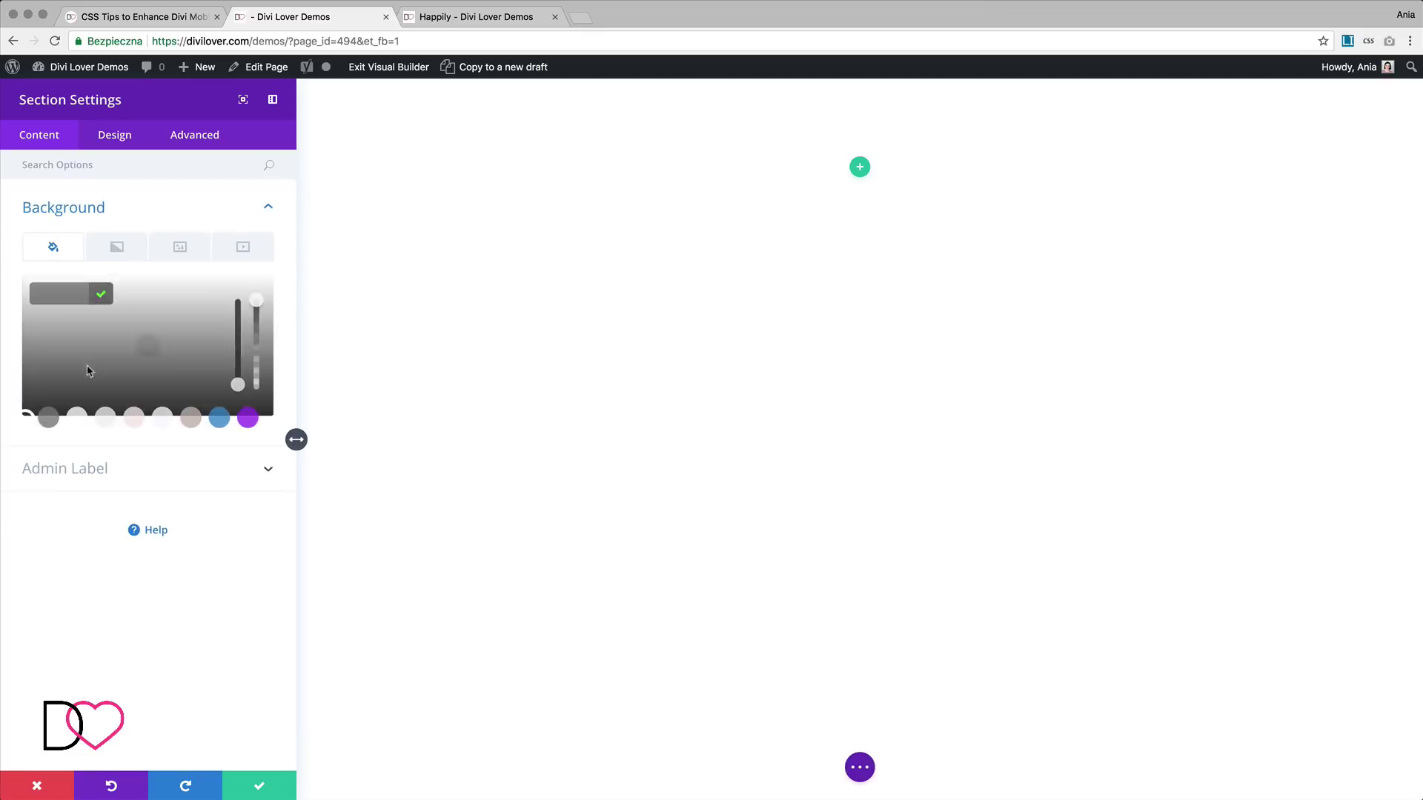
left_click(104, 417)
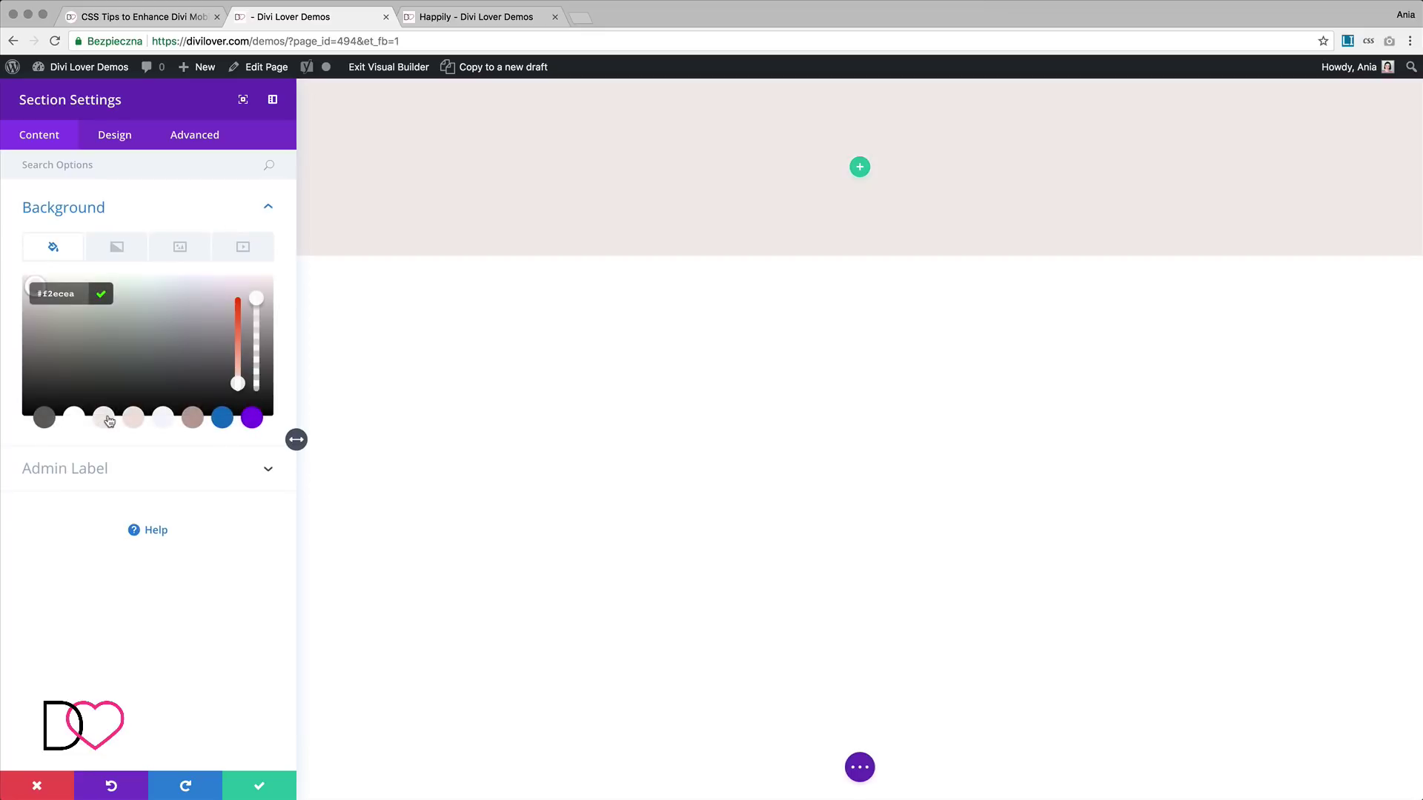
left_click(275, 790)
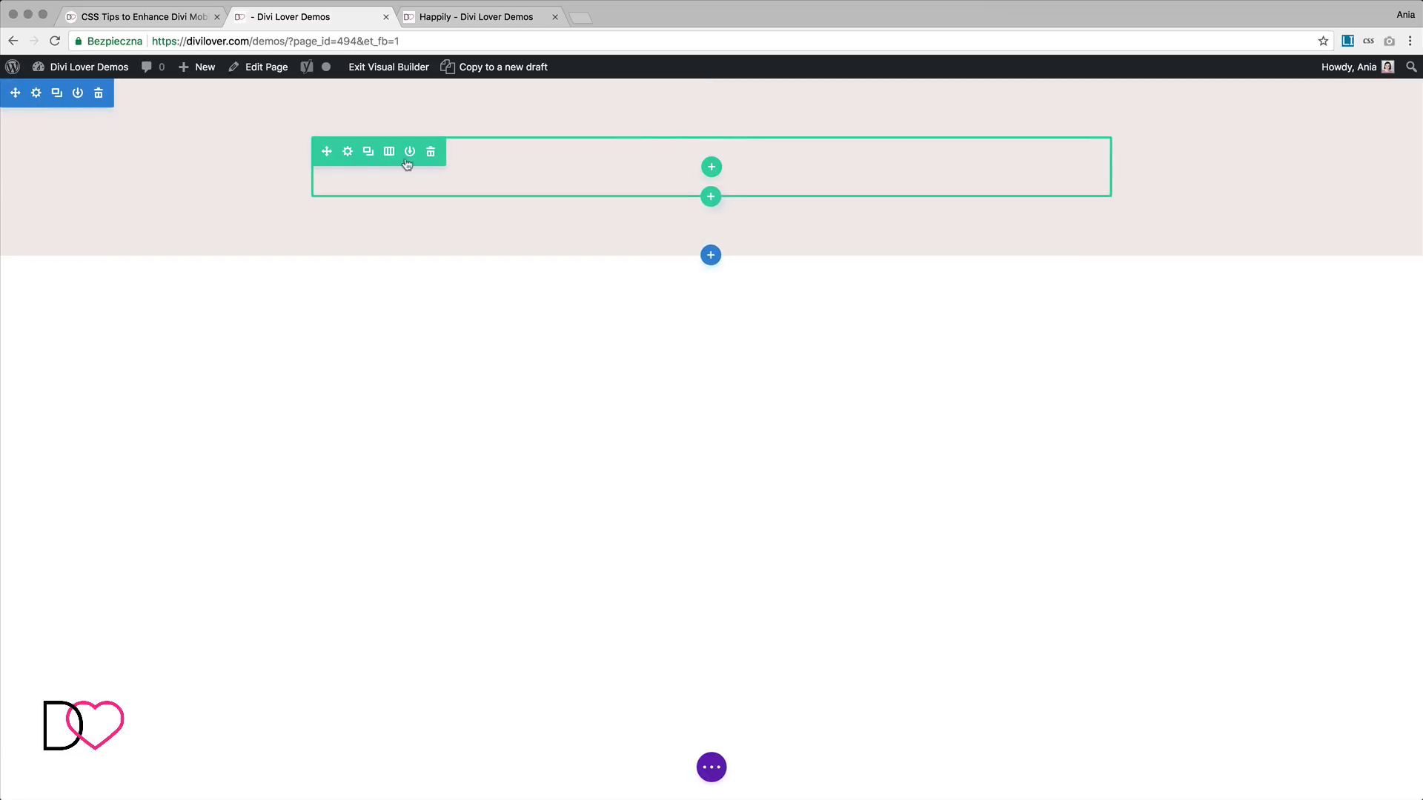
Split the row into two columns and add an Image module to the left column
left_click(390, 152)
left_click(396, 237)
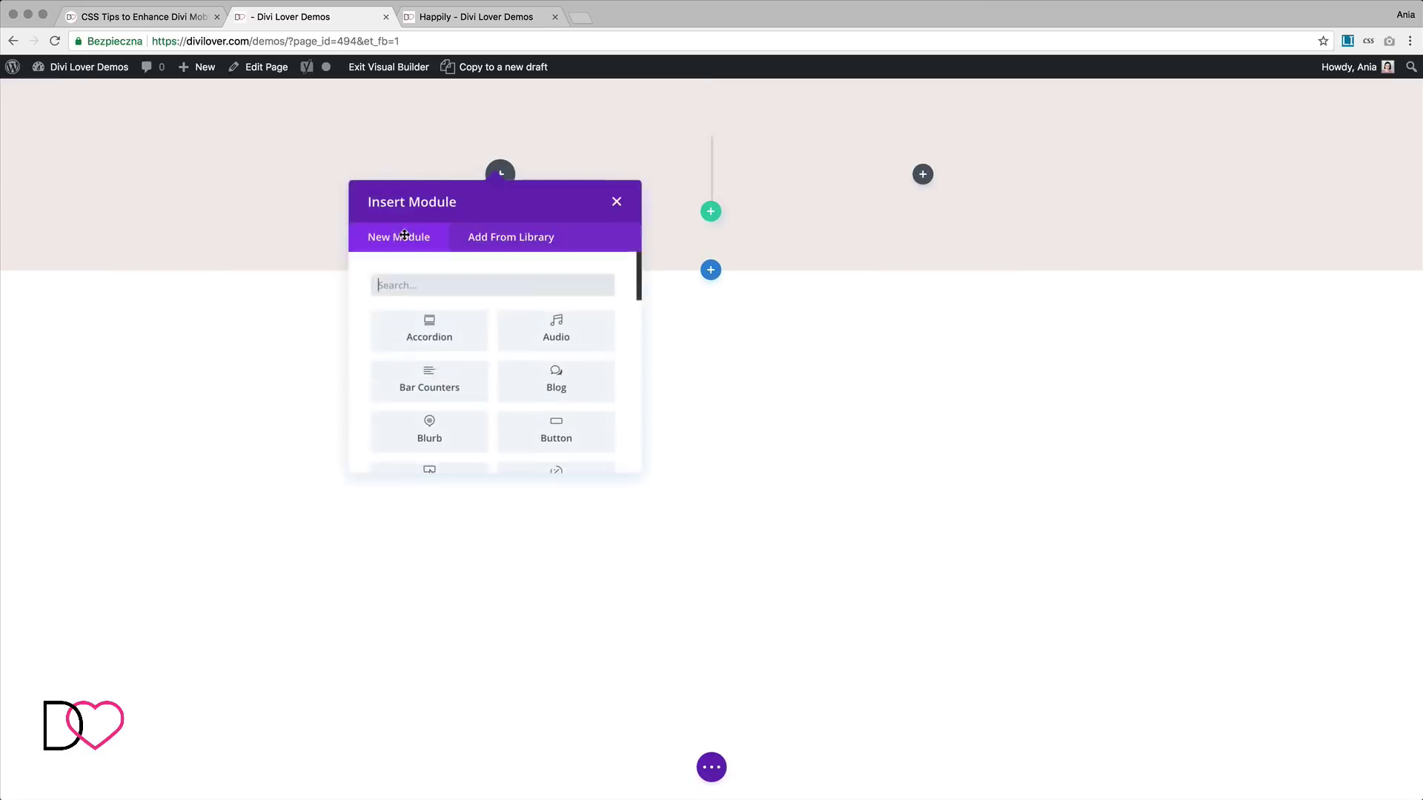
type("image")
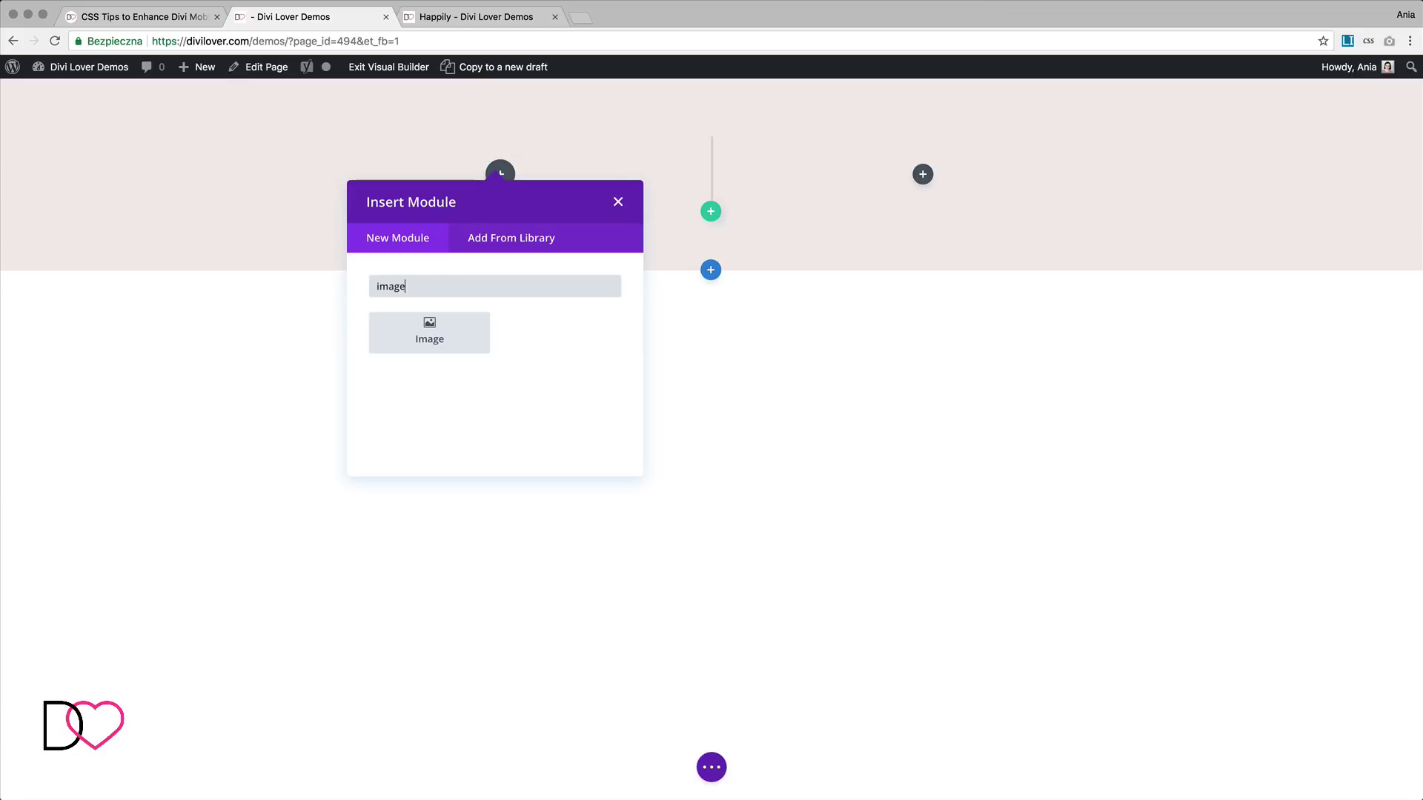
left_click(432, 340)
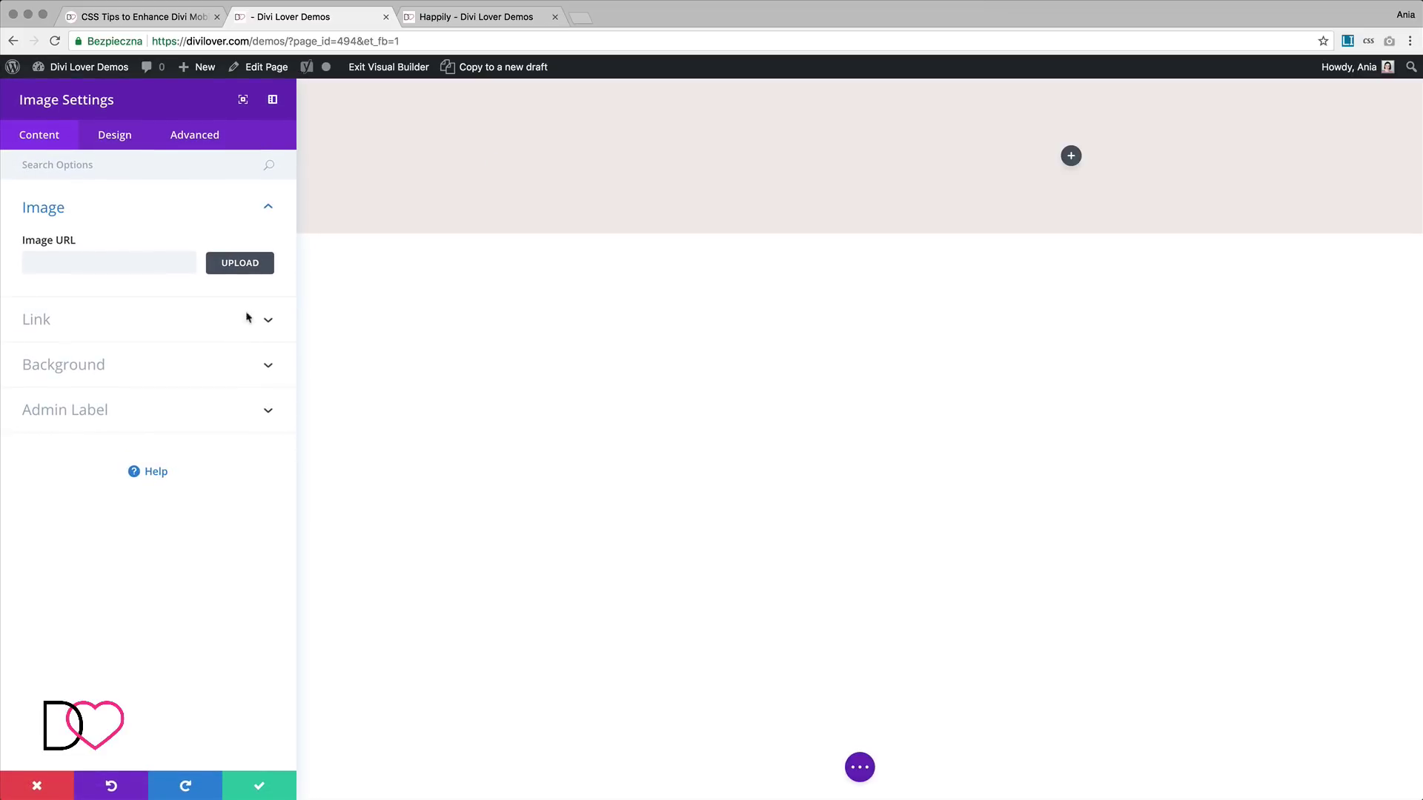
Insert bride.jpg from the Media Library into the Image module
left_click(244, 267)
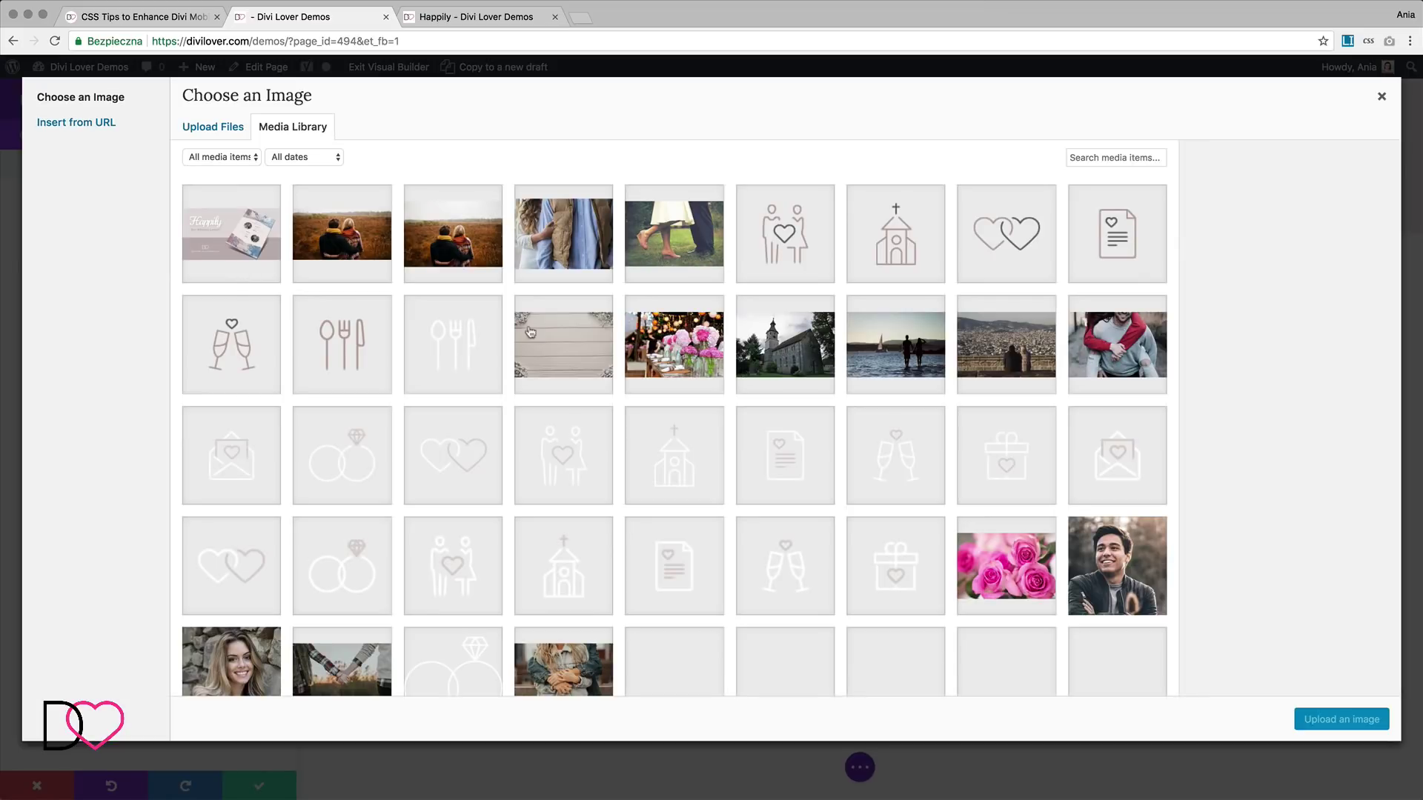
left_click(222, 667)
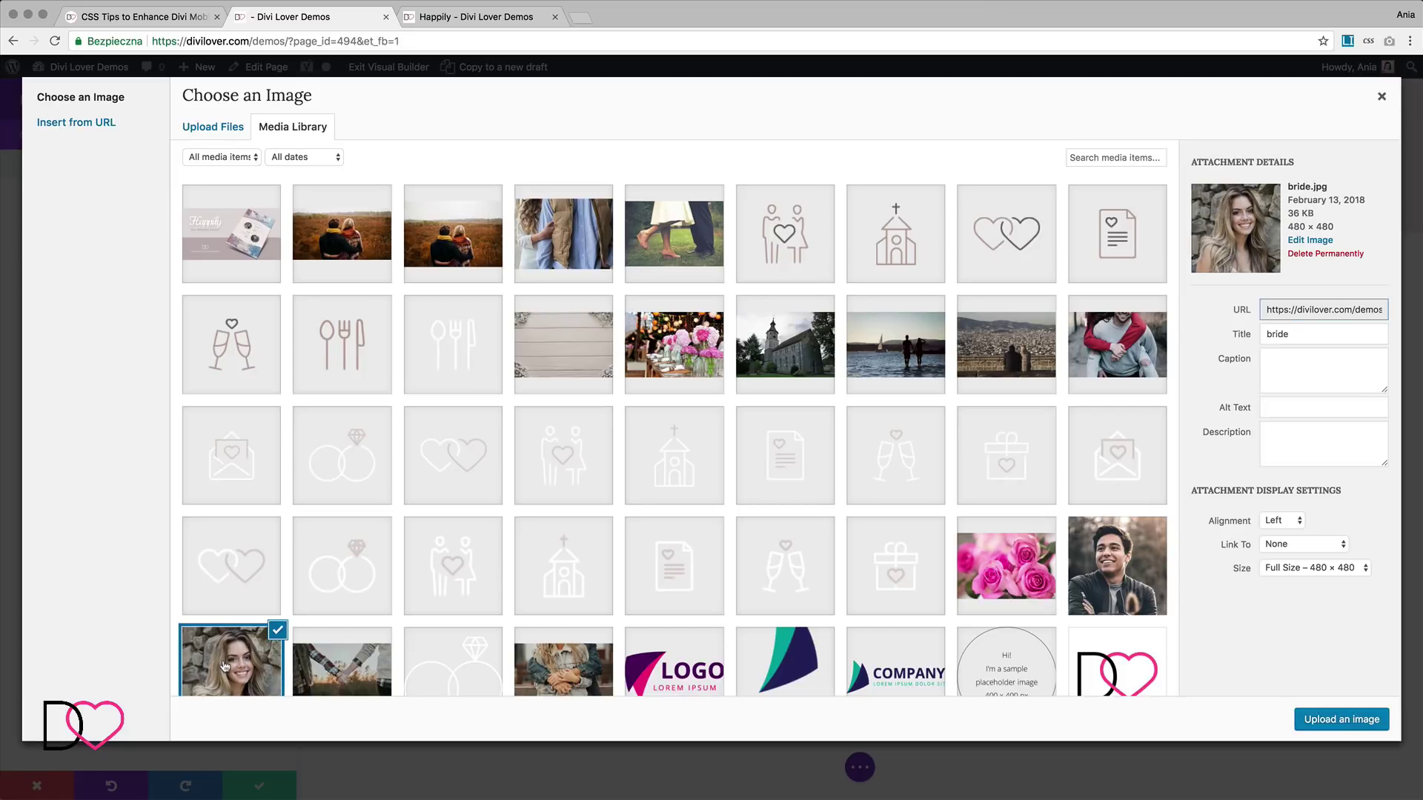
left_click(1342, 719)
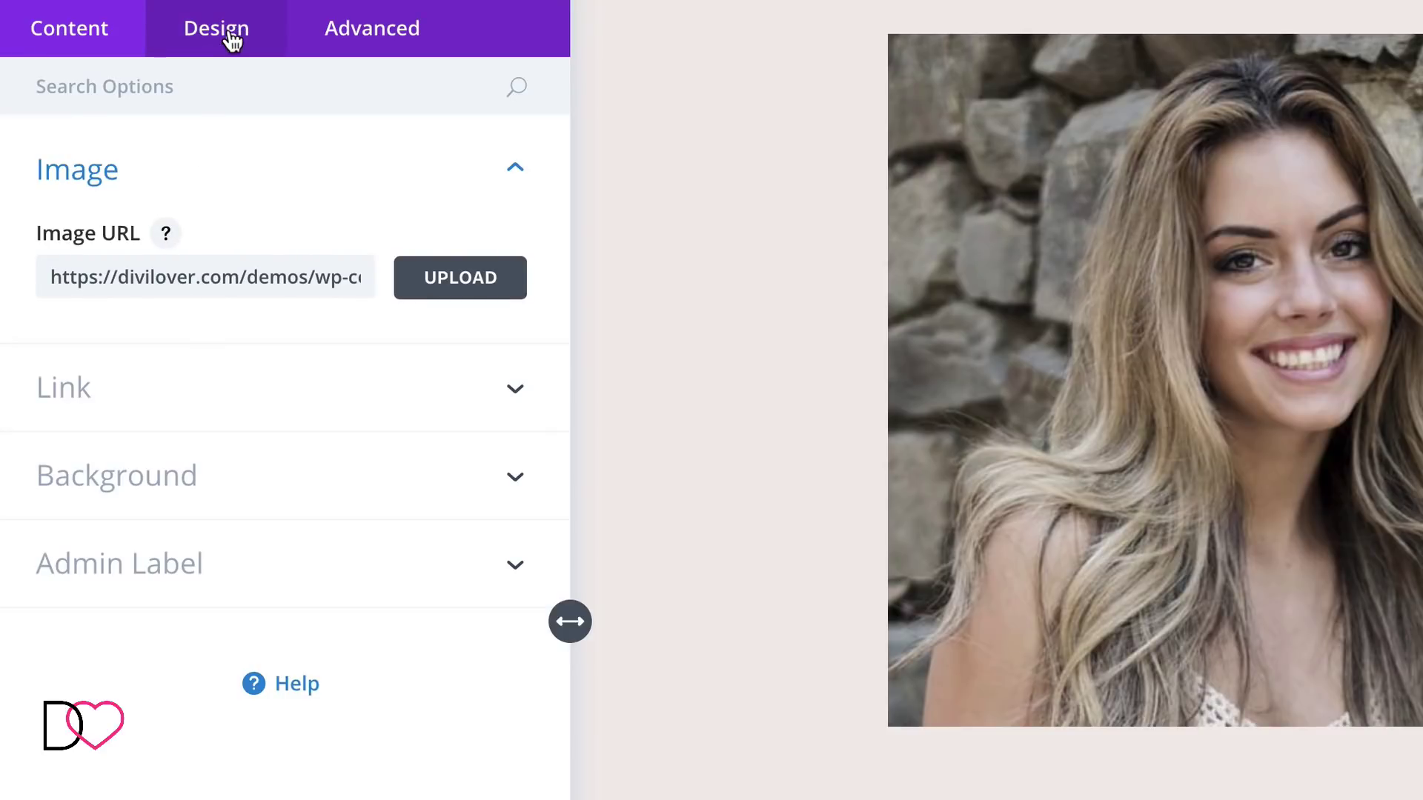
Round the photo's corners to 50% so it becomes a circle
left_click(232, 41)
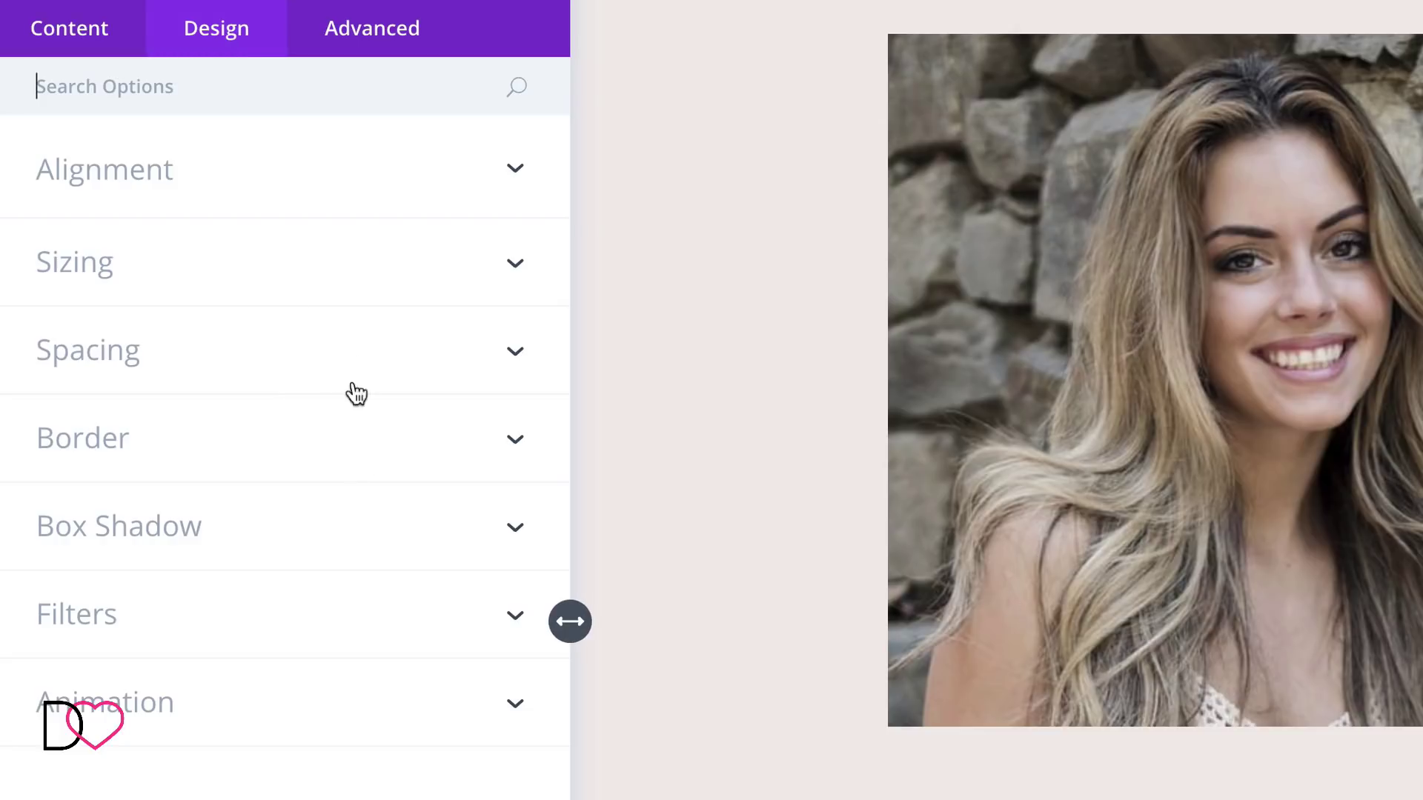
left_click(355, 443)
scroll(352, 443, "down", 5)
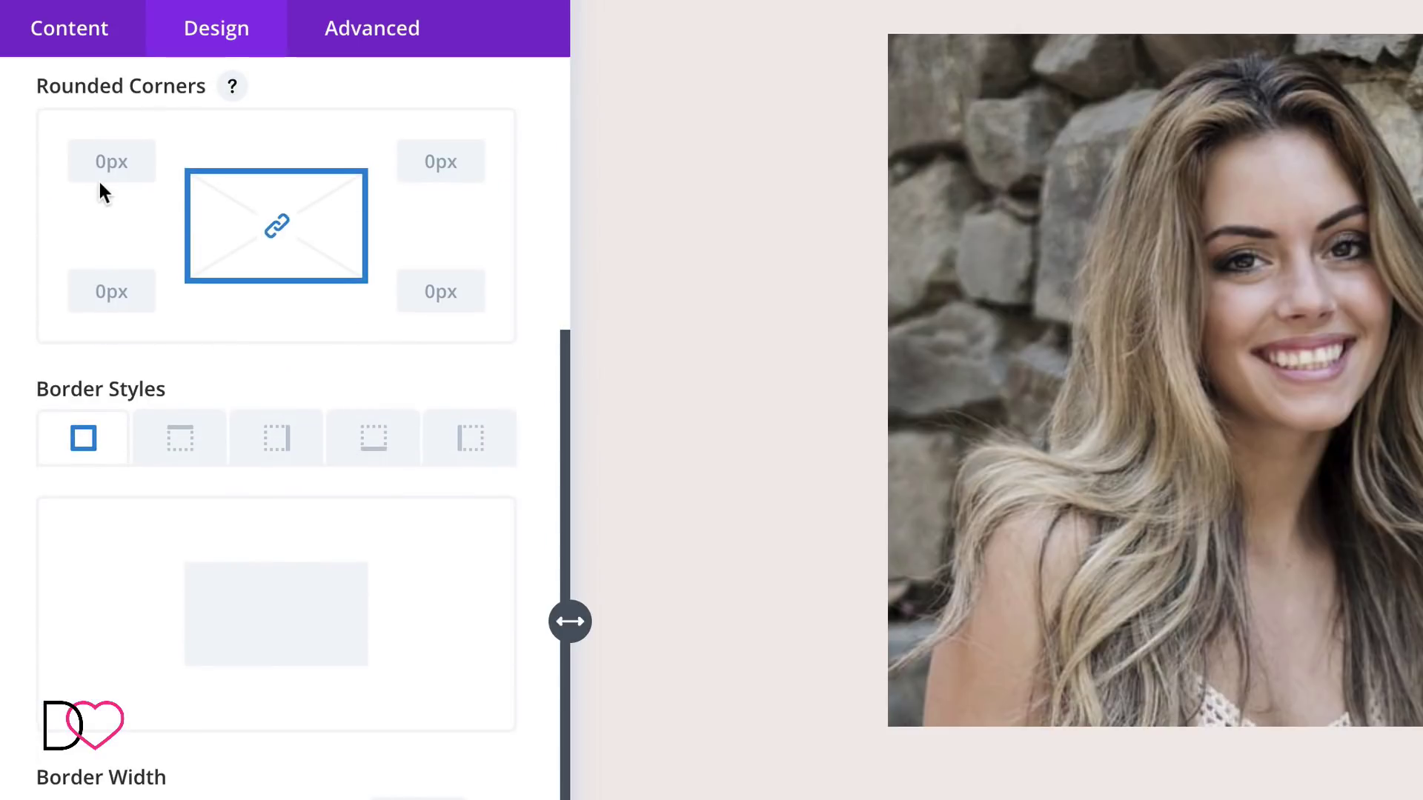
scroll(101, 170, "up", 2)
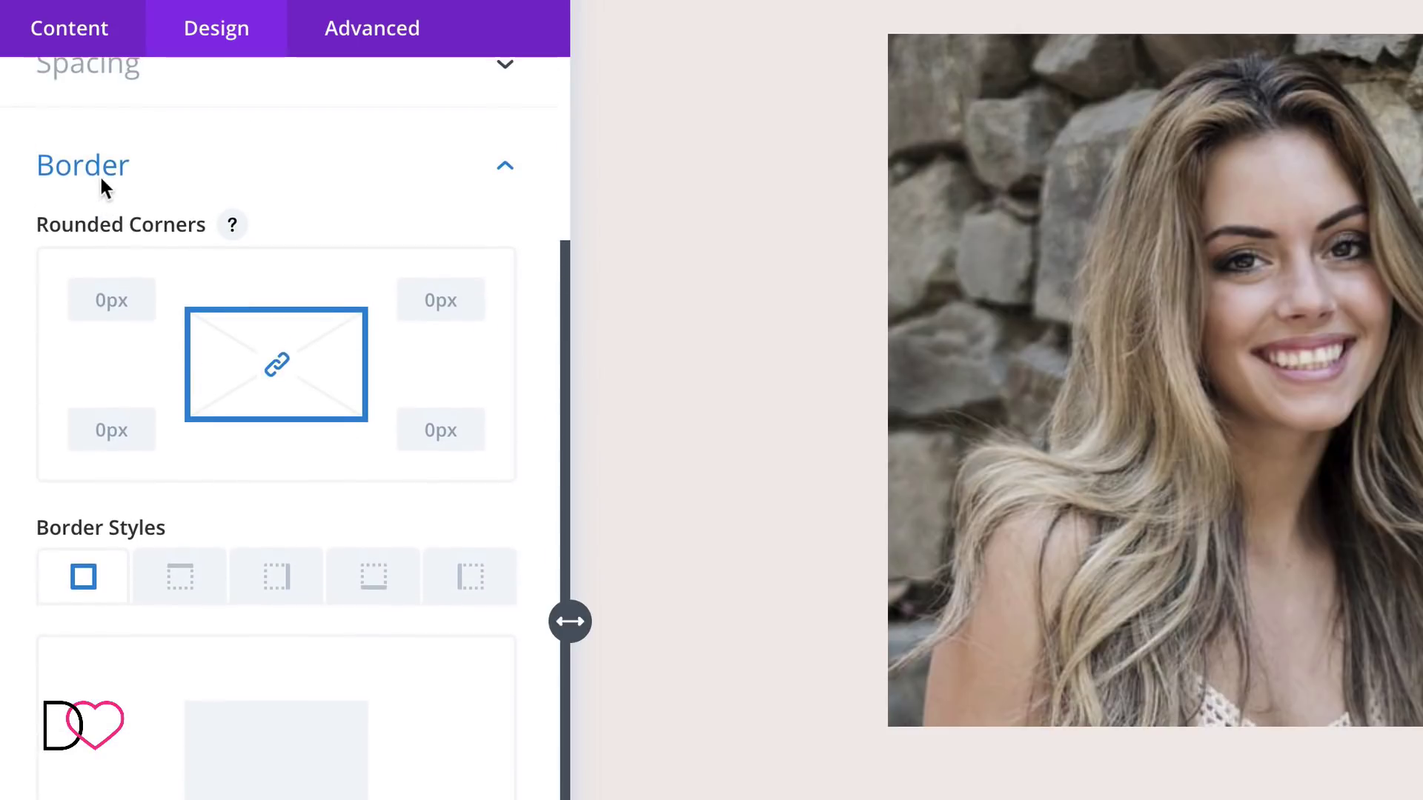
left_click(98, 297)
type("50%")
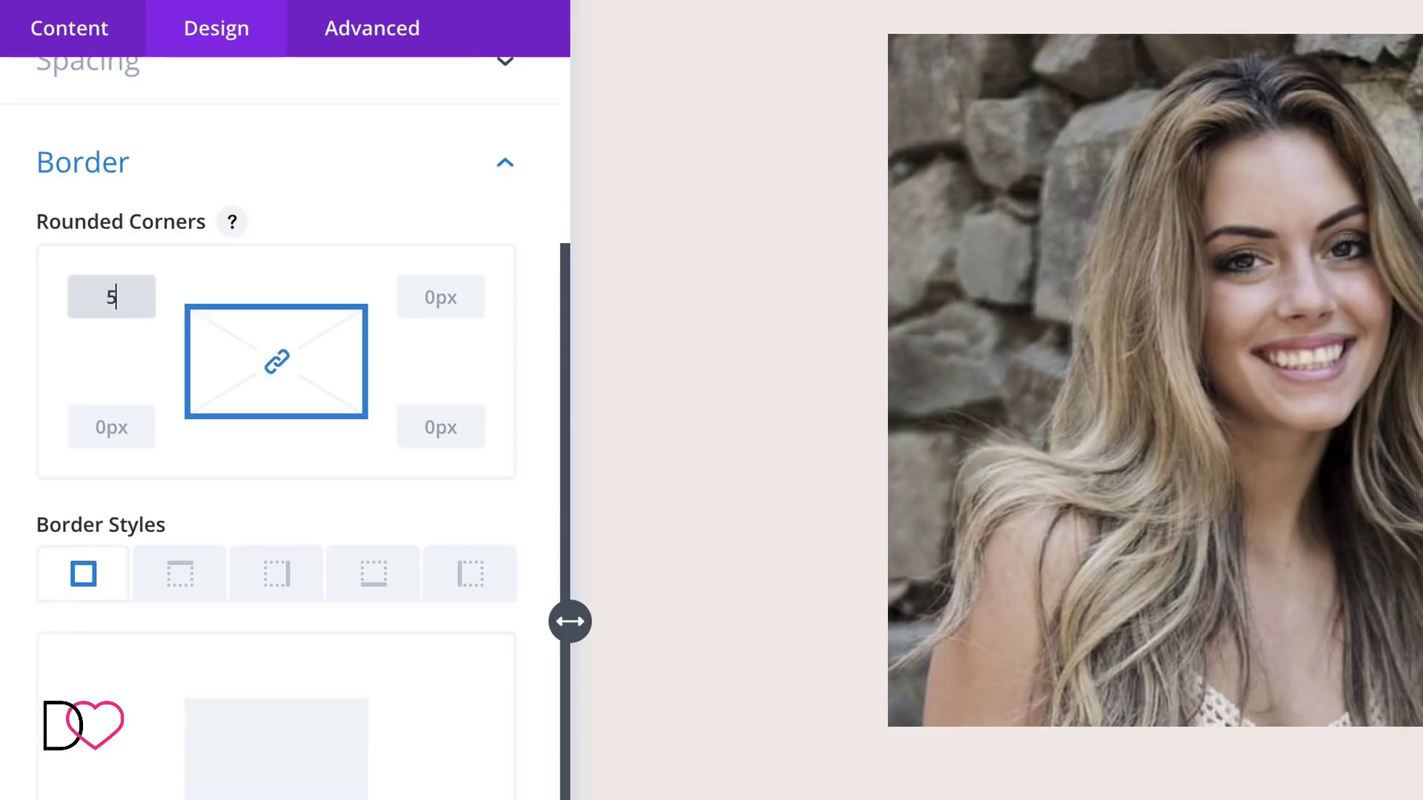
left_click(169, 287)
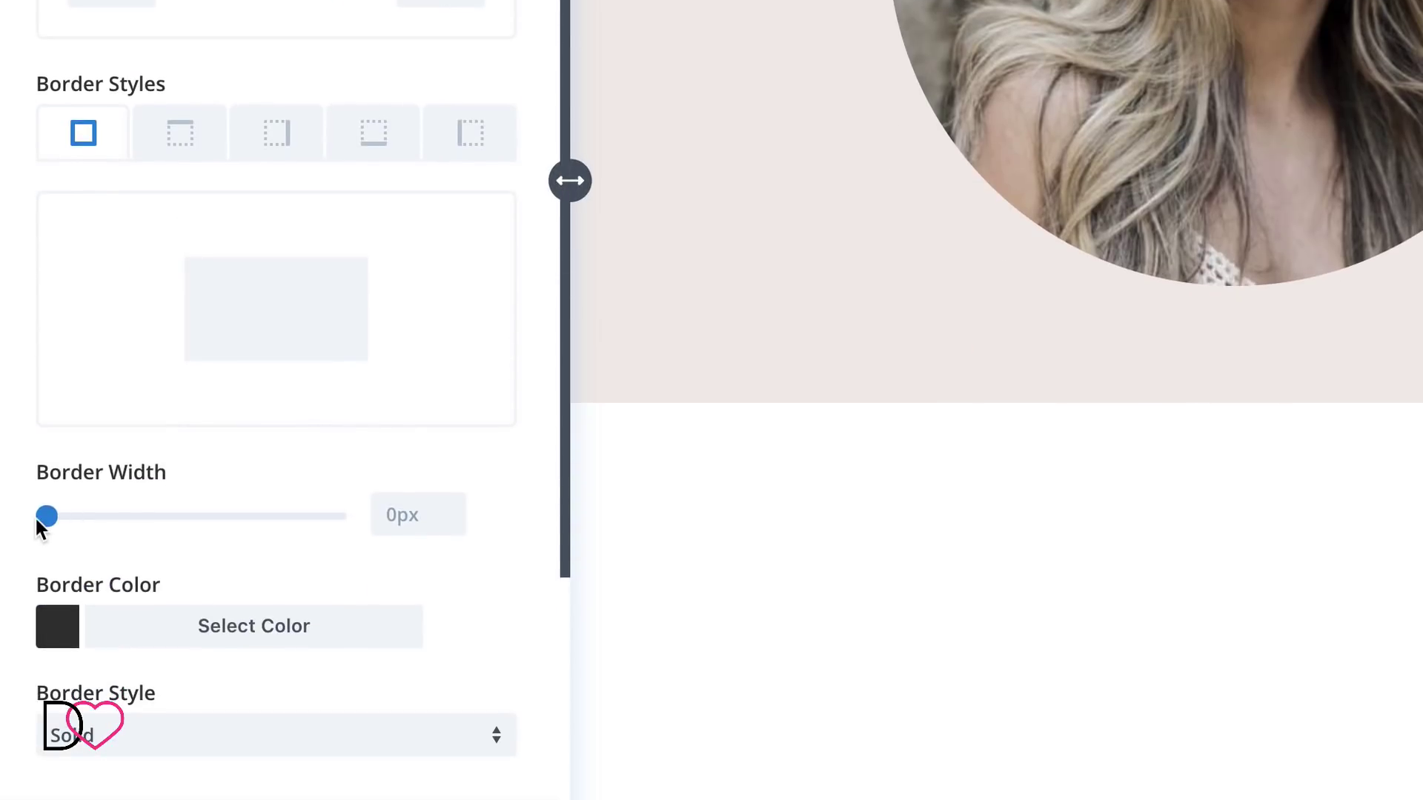
Give the circular photo a 10px white border
left_click_drag(47, 516, 107, 509)
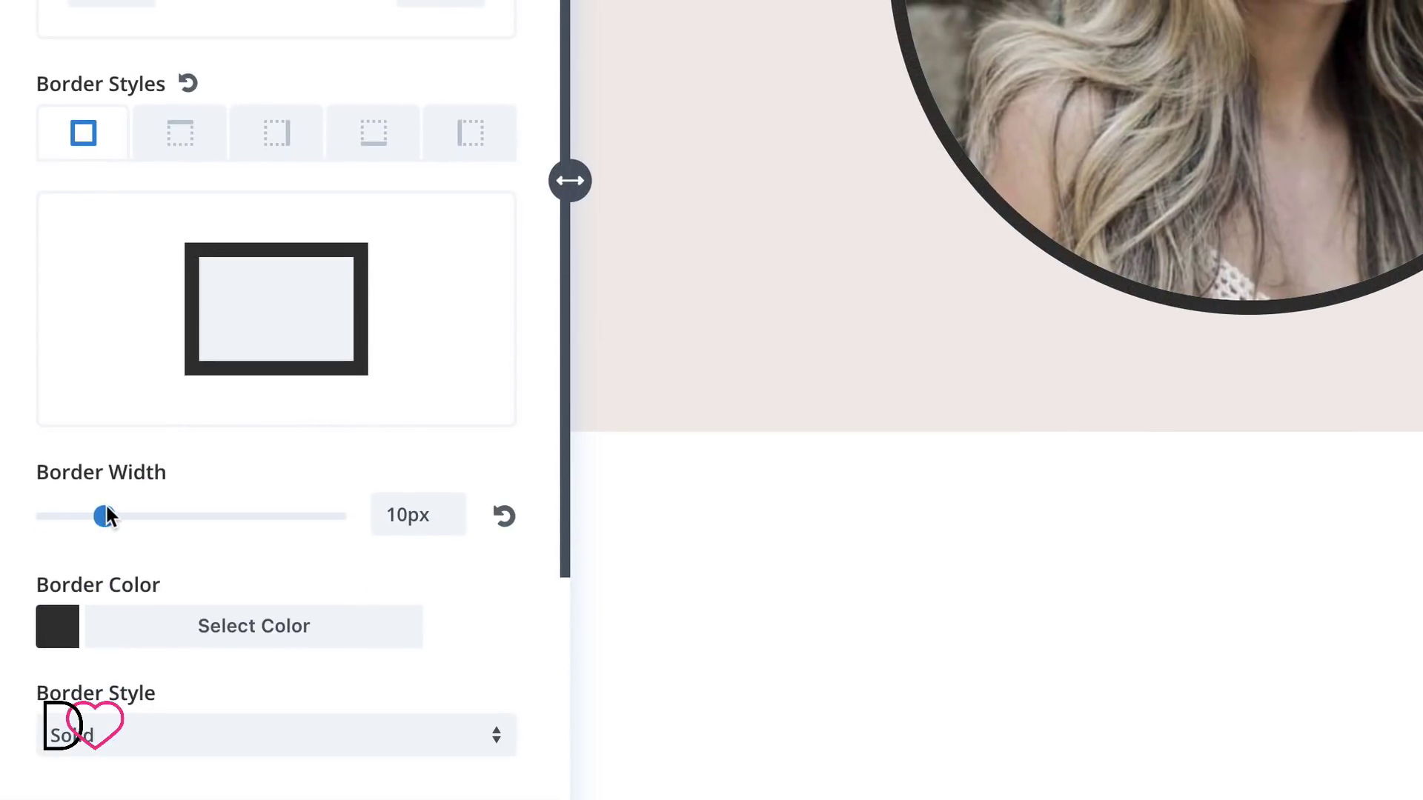
left_click(58, 635)
scroll(100, 745, "down", 4)
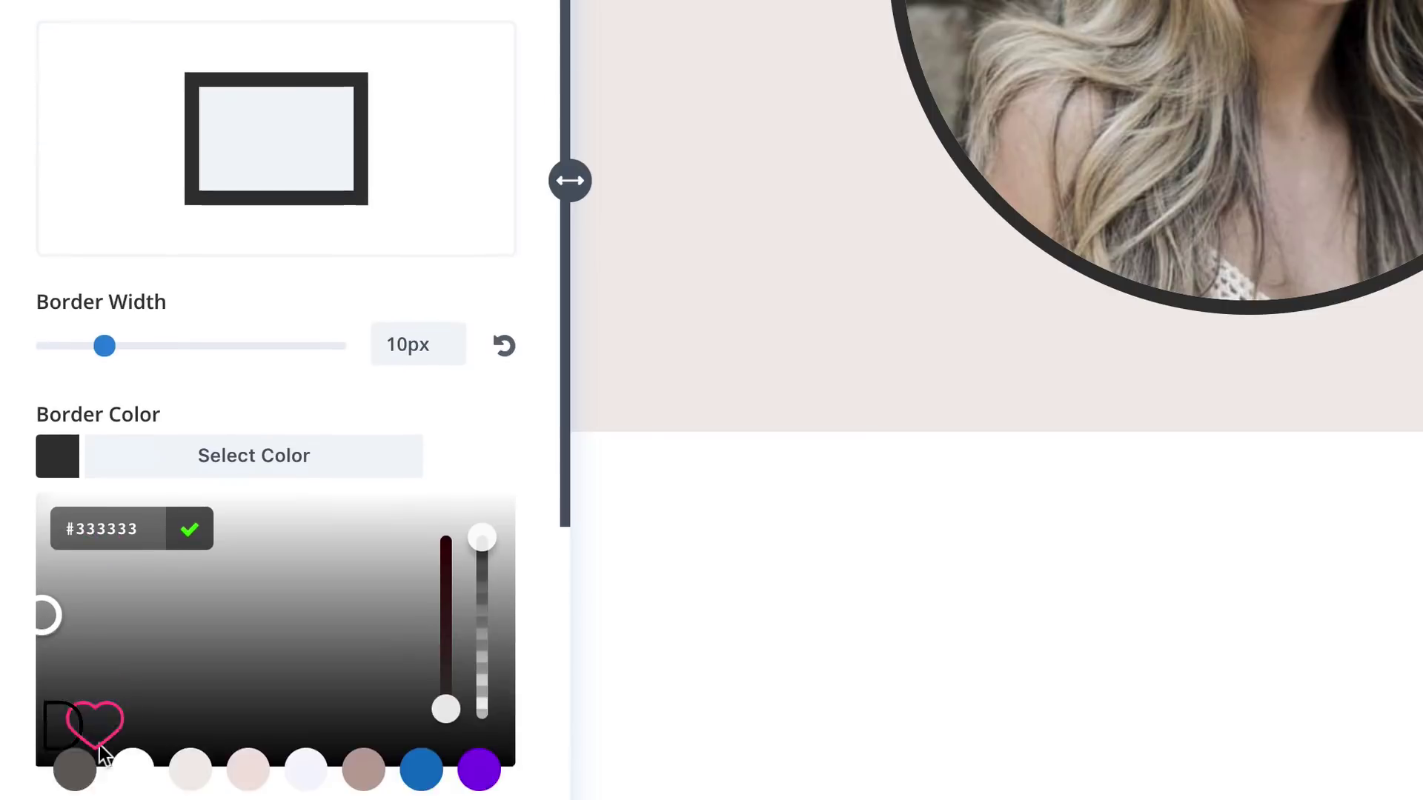
left_click(134, 657)
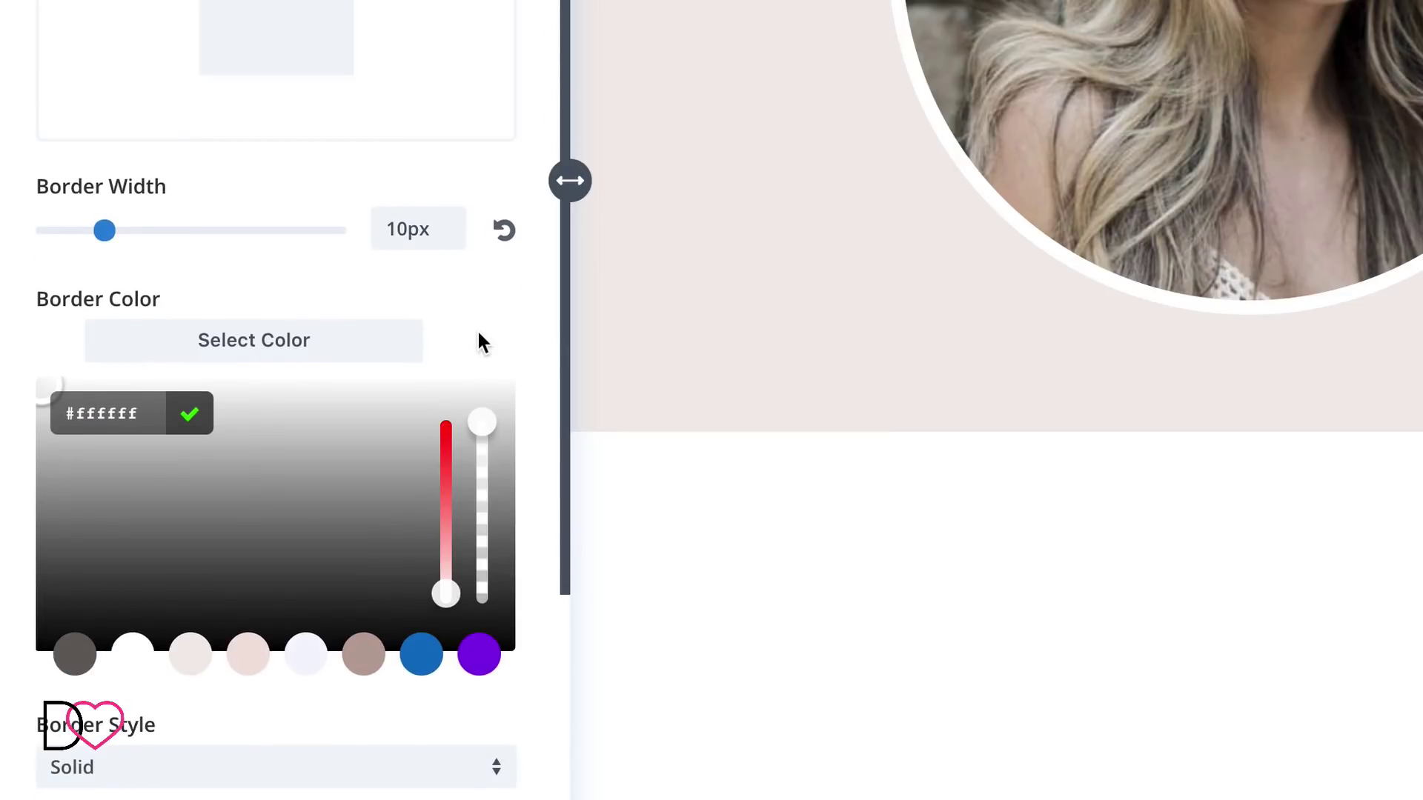
Apply a box shadow preset with 11px vertical offset, 59px blur and -9px spread
scroll(478, 338, "down", 4)
left_click(332, 634)
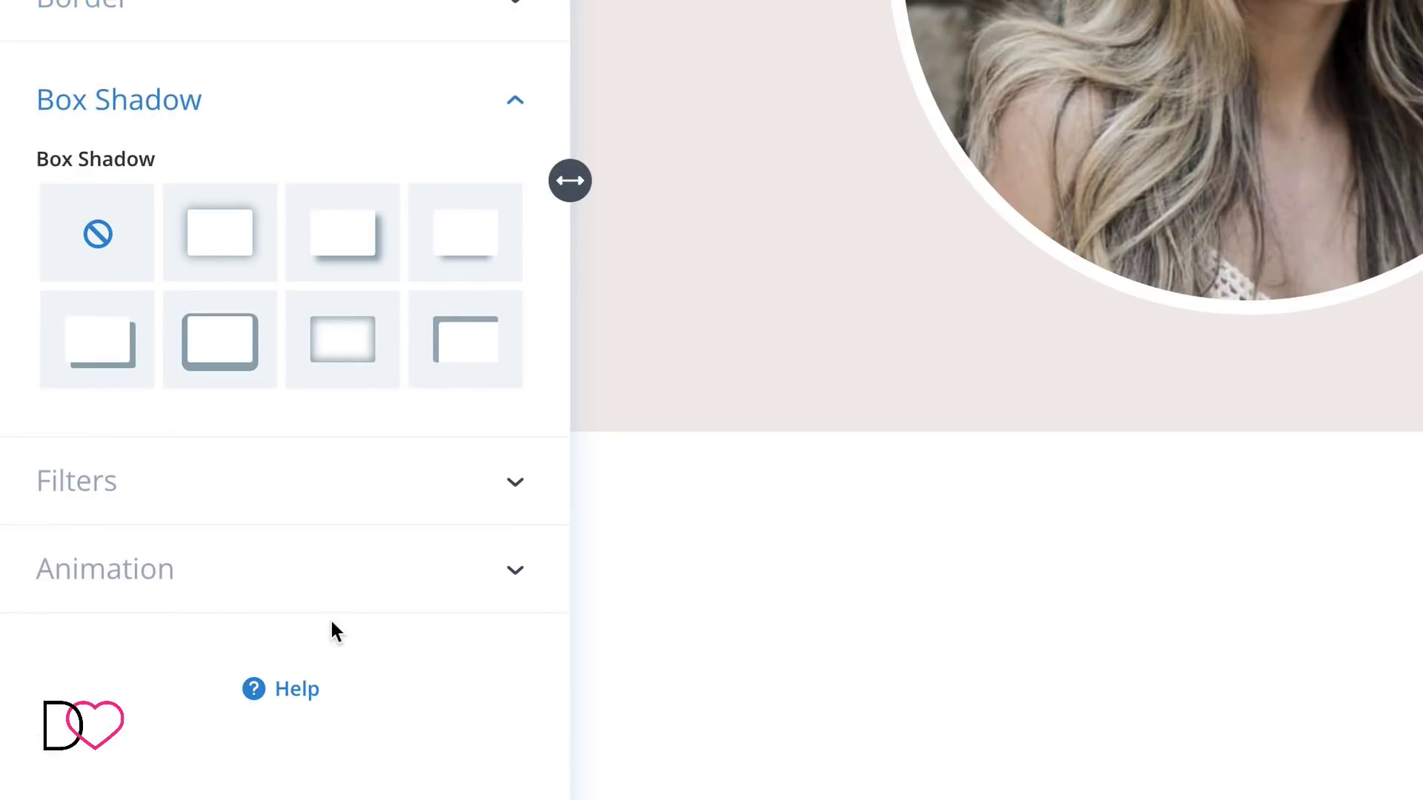
left_click(219, 259)
left_click_drag(196, 601, 212, 593)
left_click_drag(111, 706, 218, 708)
scroll(168, 648, "down", 3)
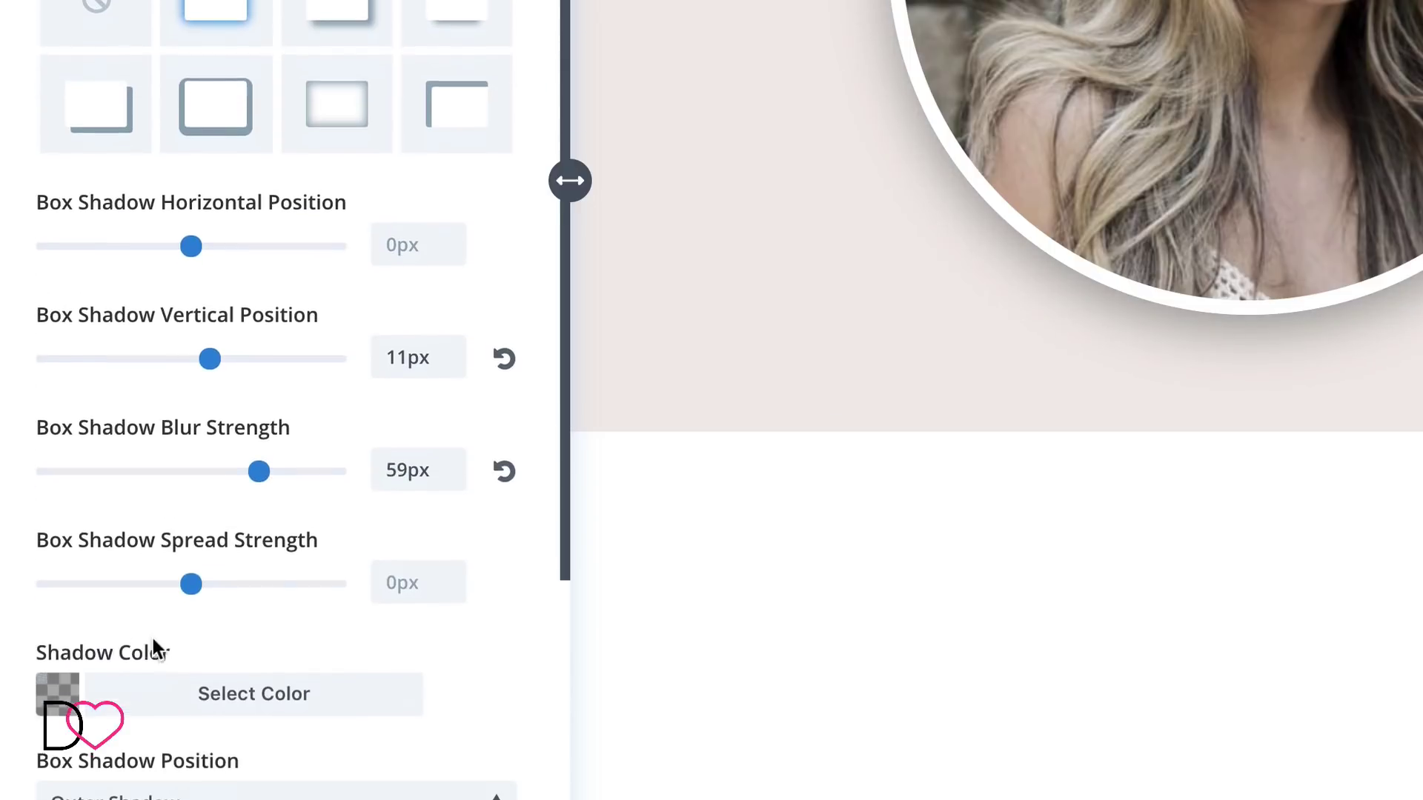
left_click_drag(196, 568, 175, 575)
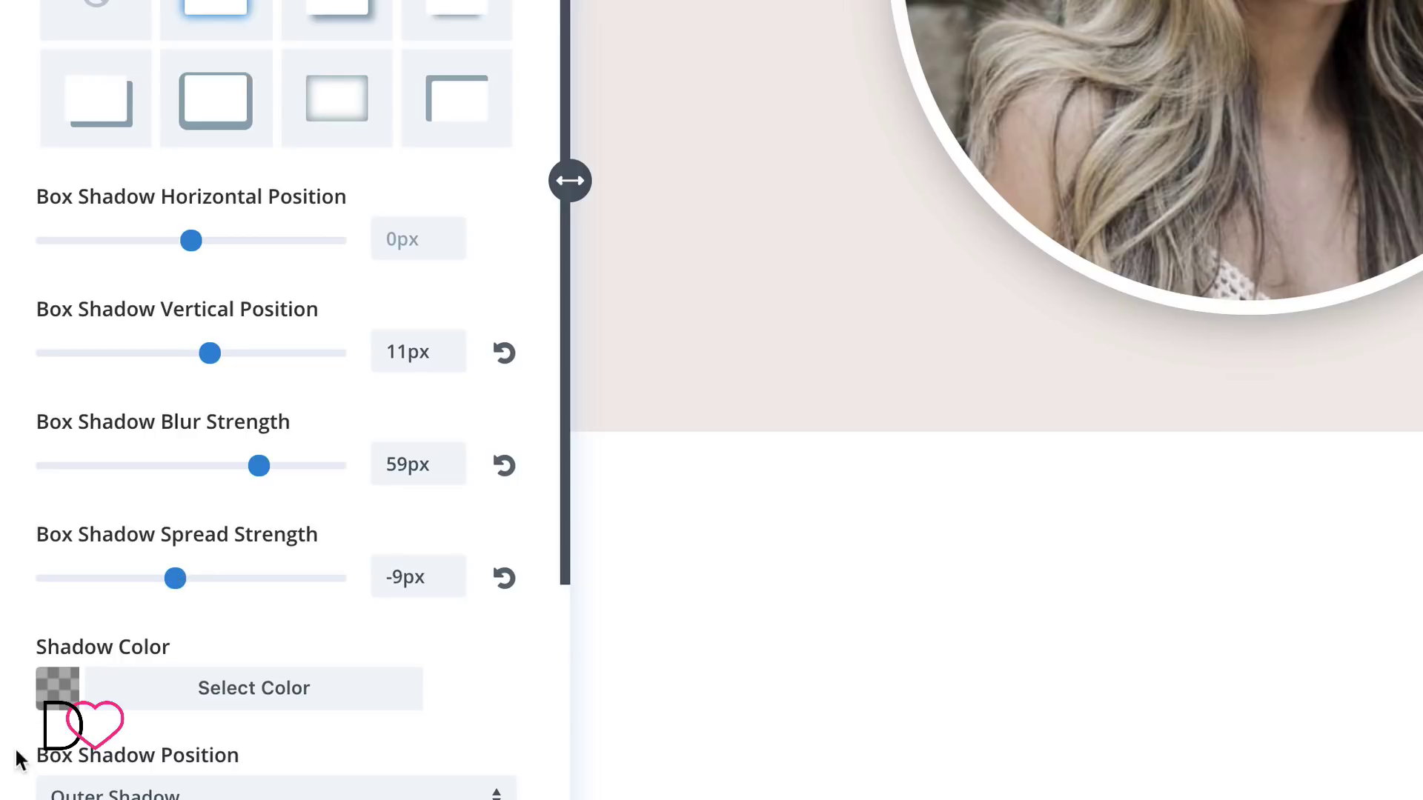
Lower the shadow colour's opacity to 20% black
left_click(60, 700)
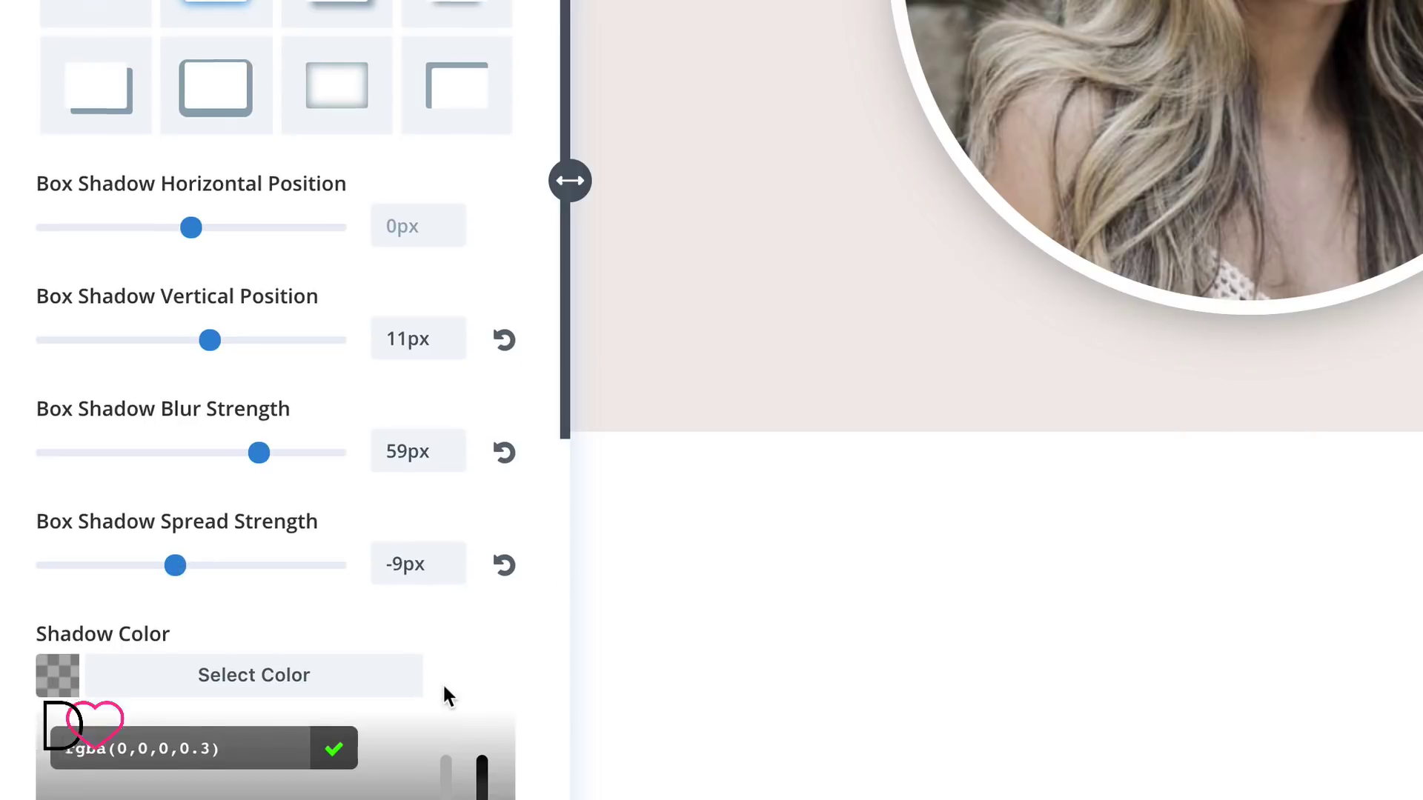
scroll(460, 682, "down", 3)
left_click_drag(486, 634, 481, 661)
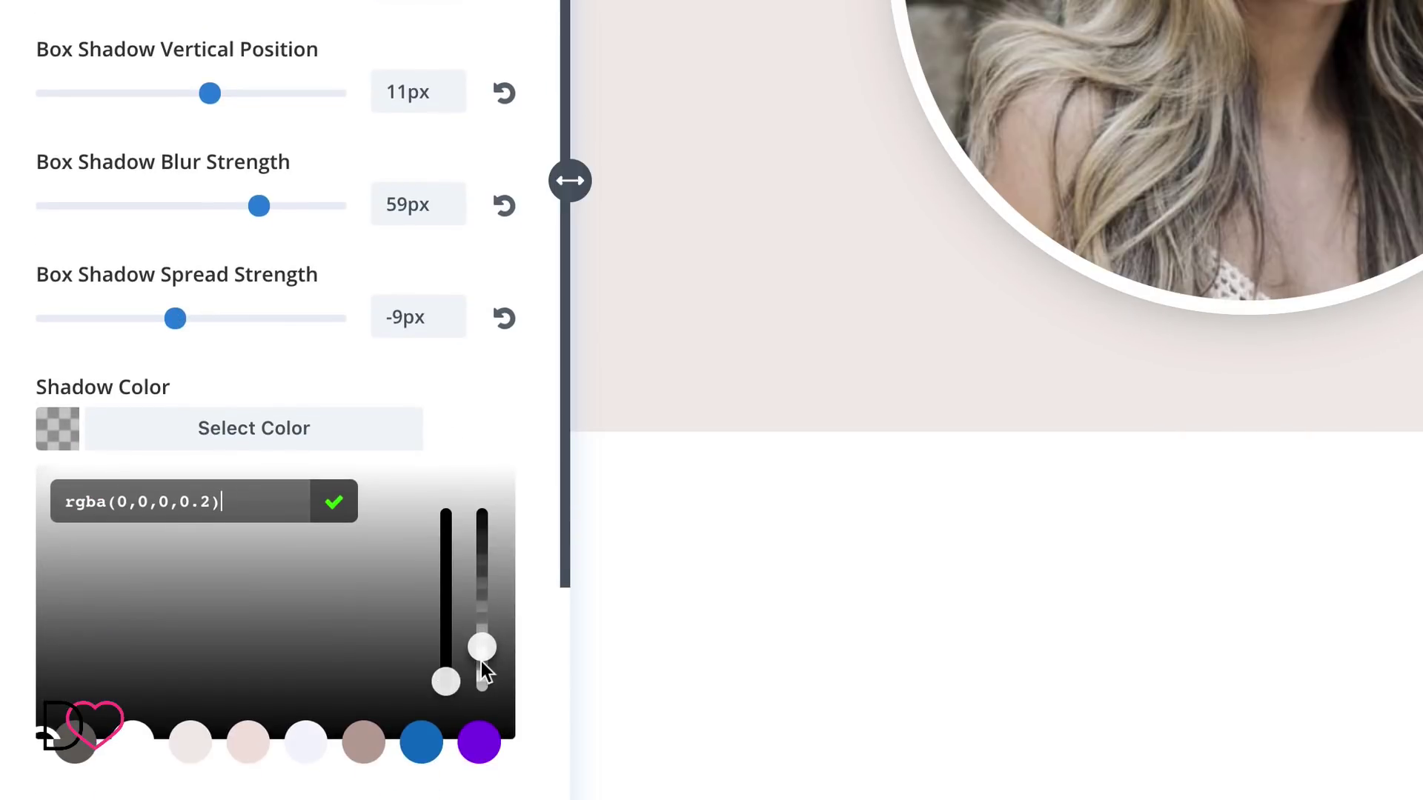
left_click(550, 693)
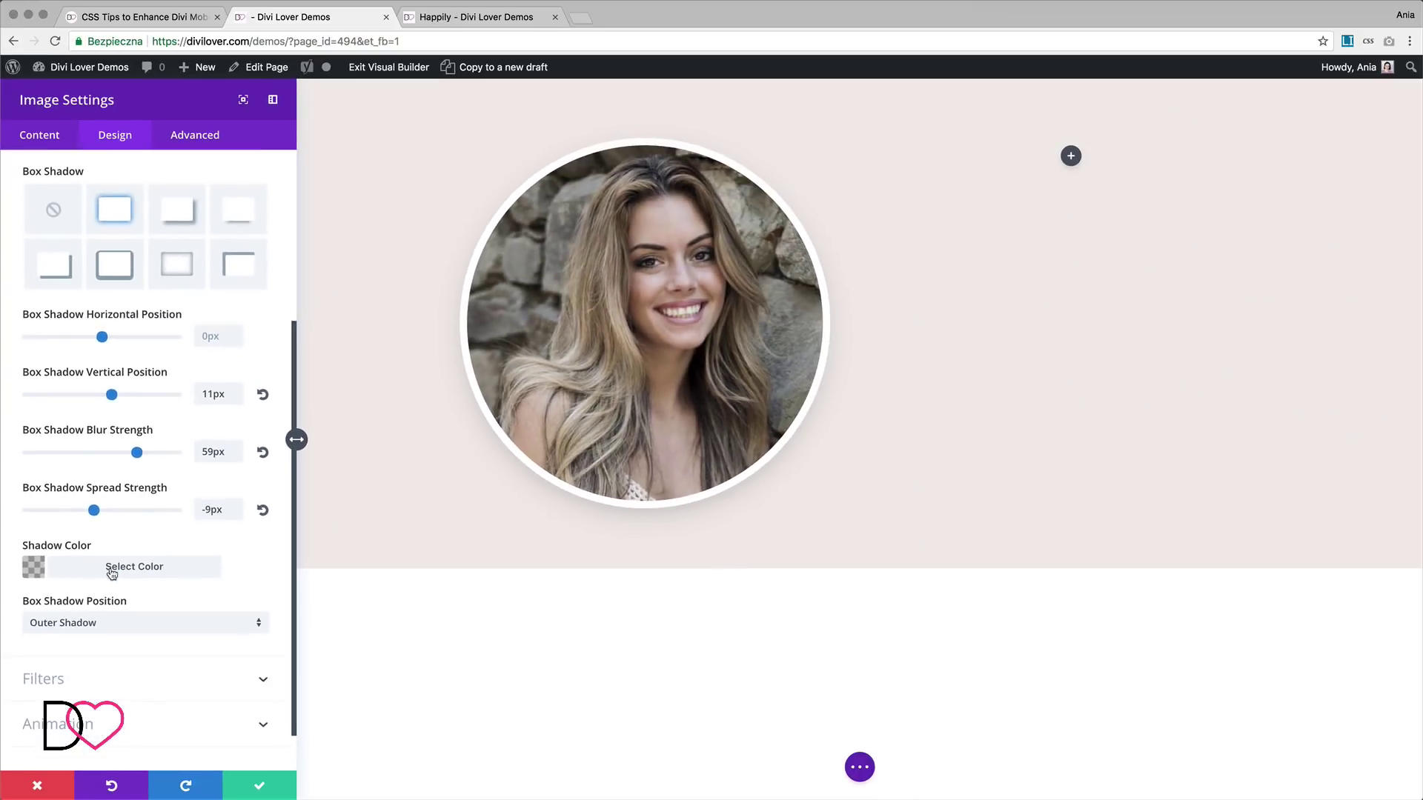
scroll(112, 572, "up", 4)
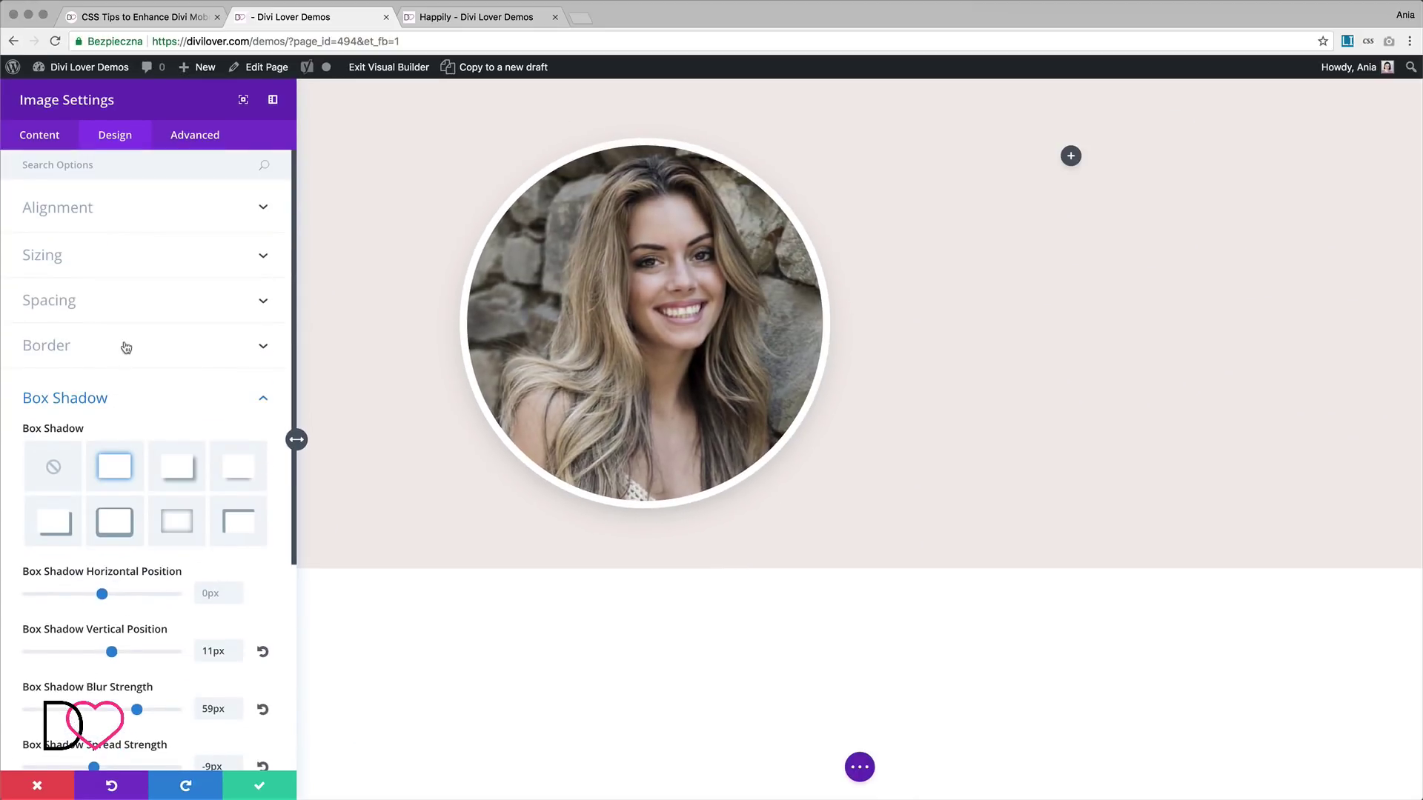
Set the photo width to 75% on desktop, 45% on tablet, 65% on smartphone, and save
left_click(162, 264)
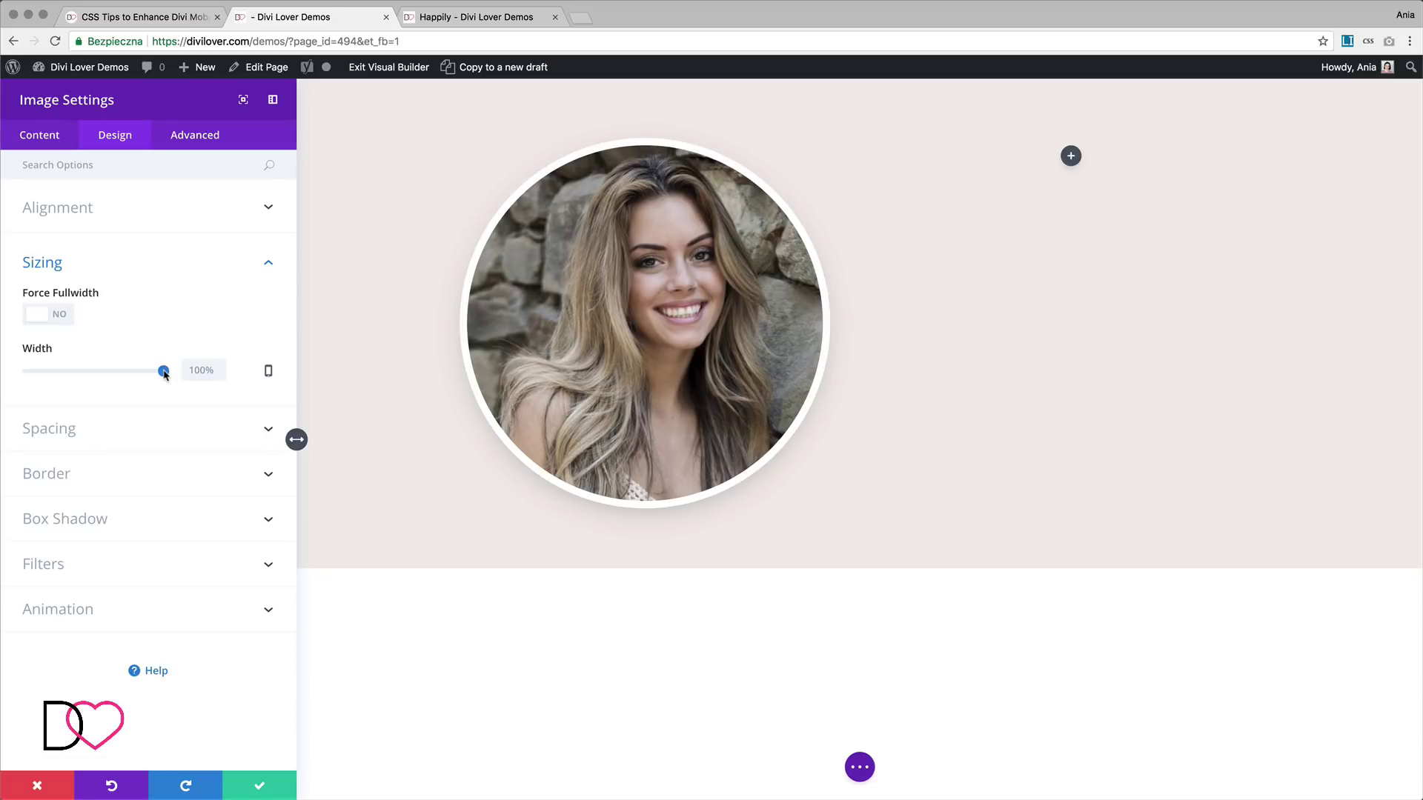
left_click_drag(163, 373, 131, 378)
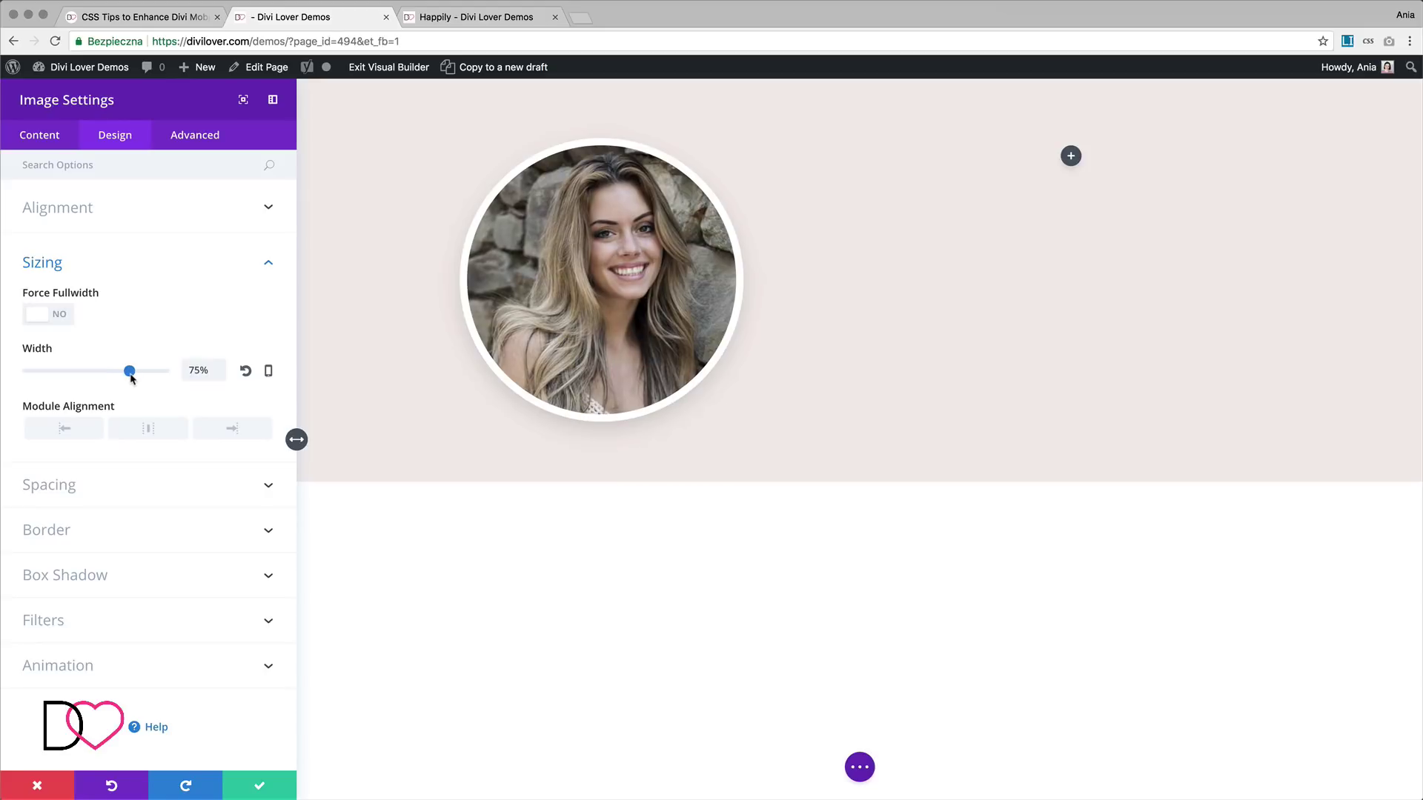
left_click(270, 371)
left_click(121, 379)
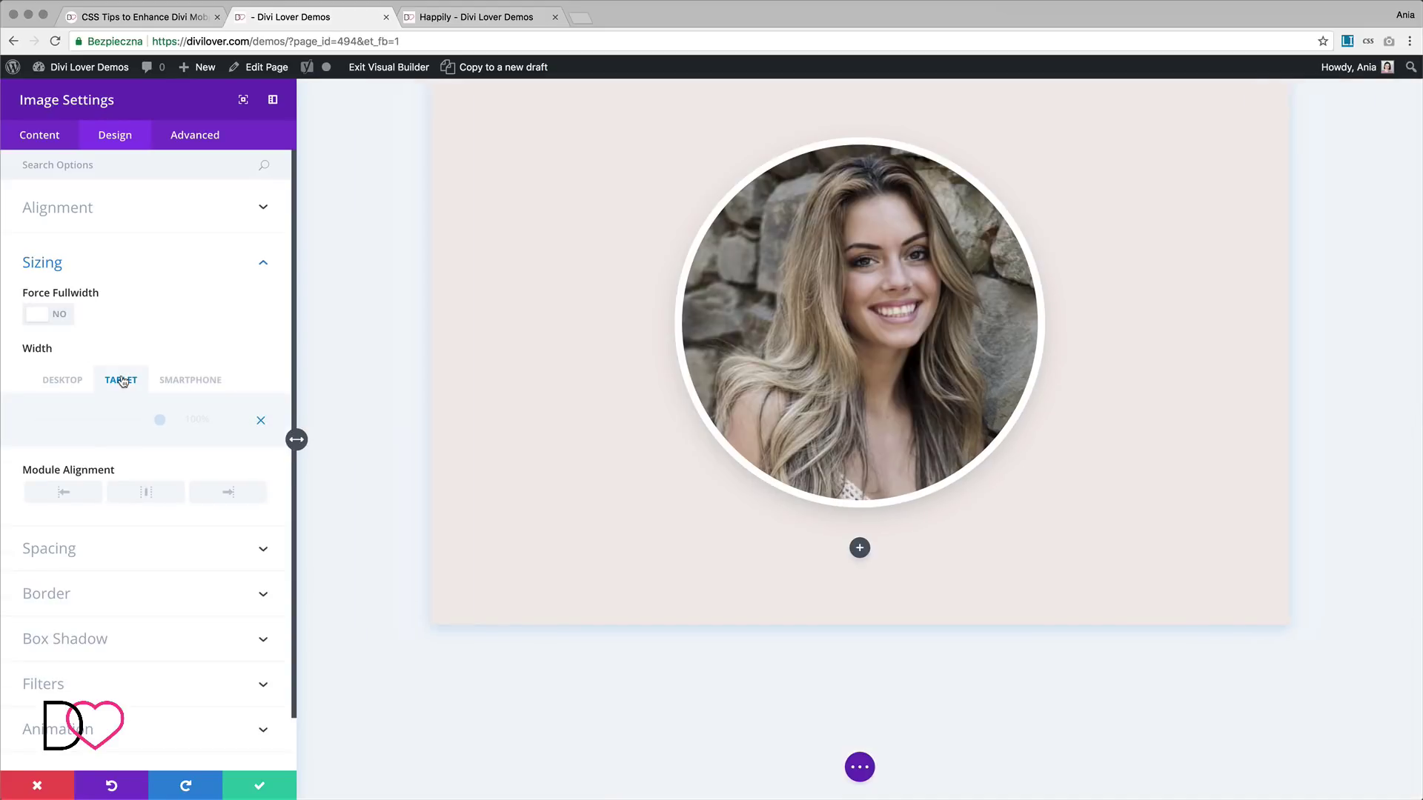
left_click_drag(164, 424, 102, 432)
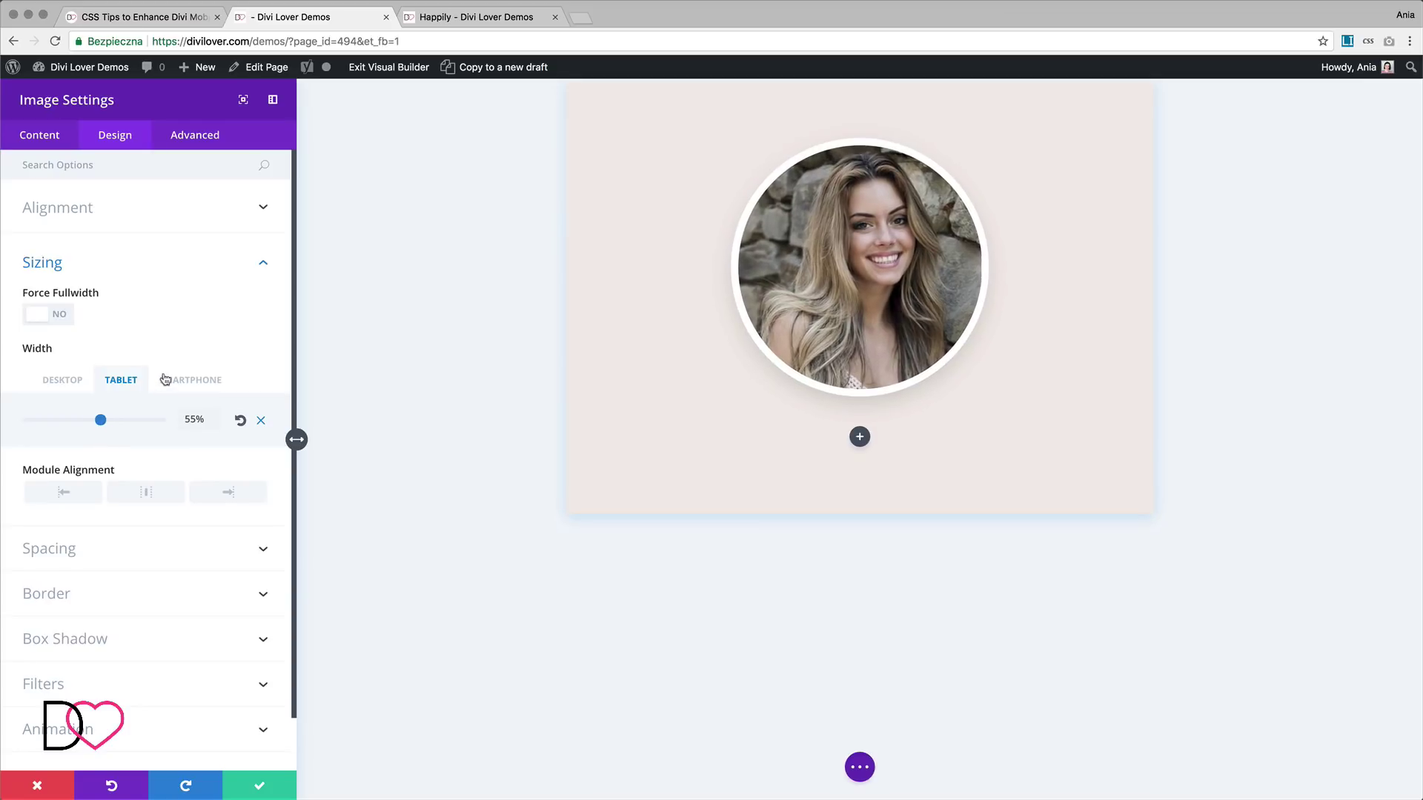
left_click_drag(99, 421, 89, 426)
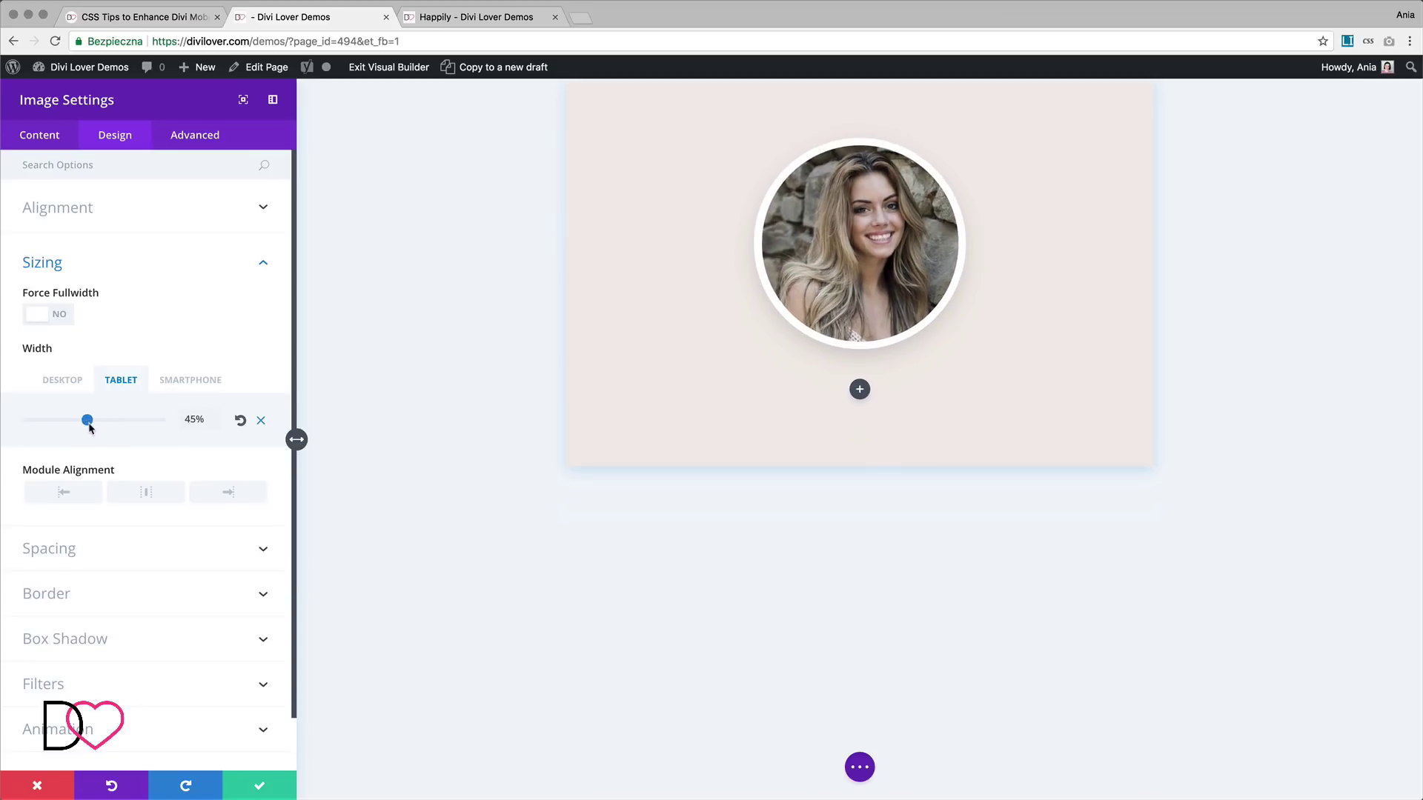
left_click(198, 378)
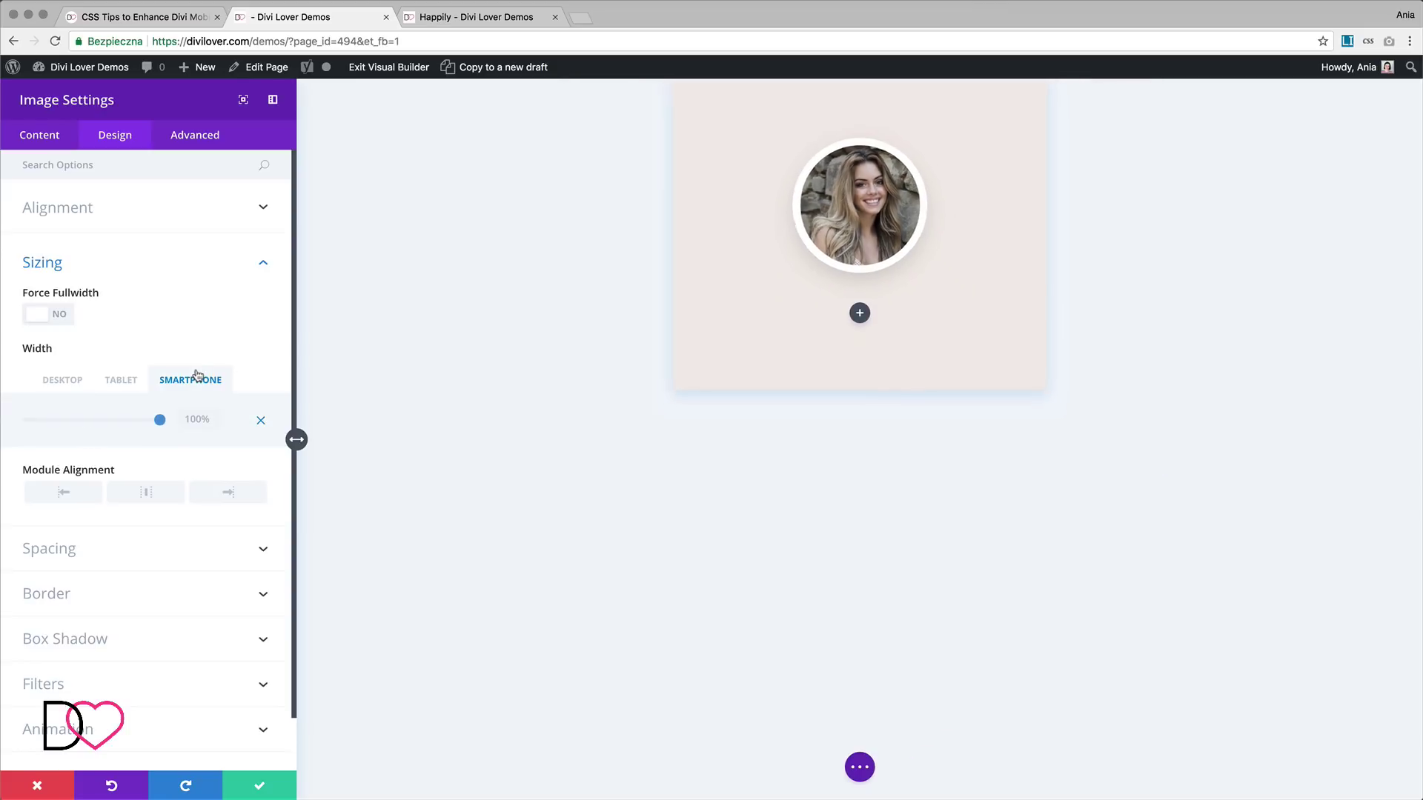
left_click_drag(161, 421, 116, 424)
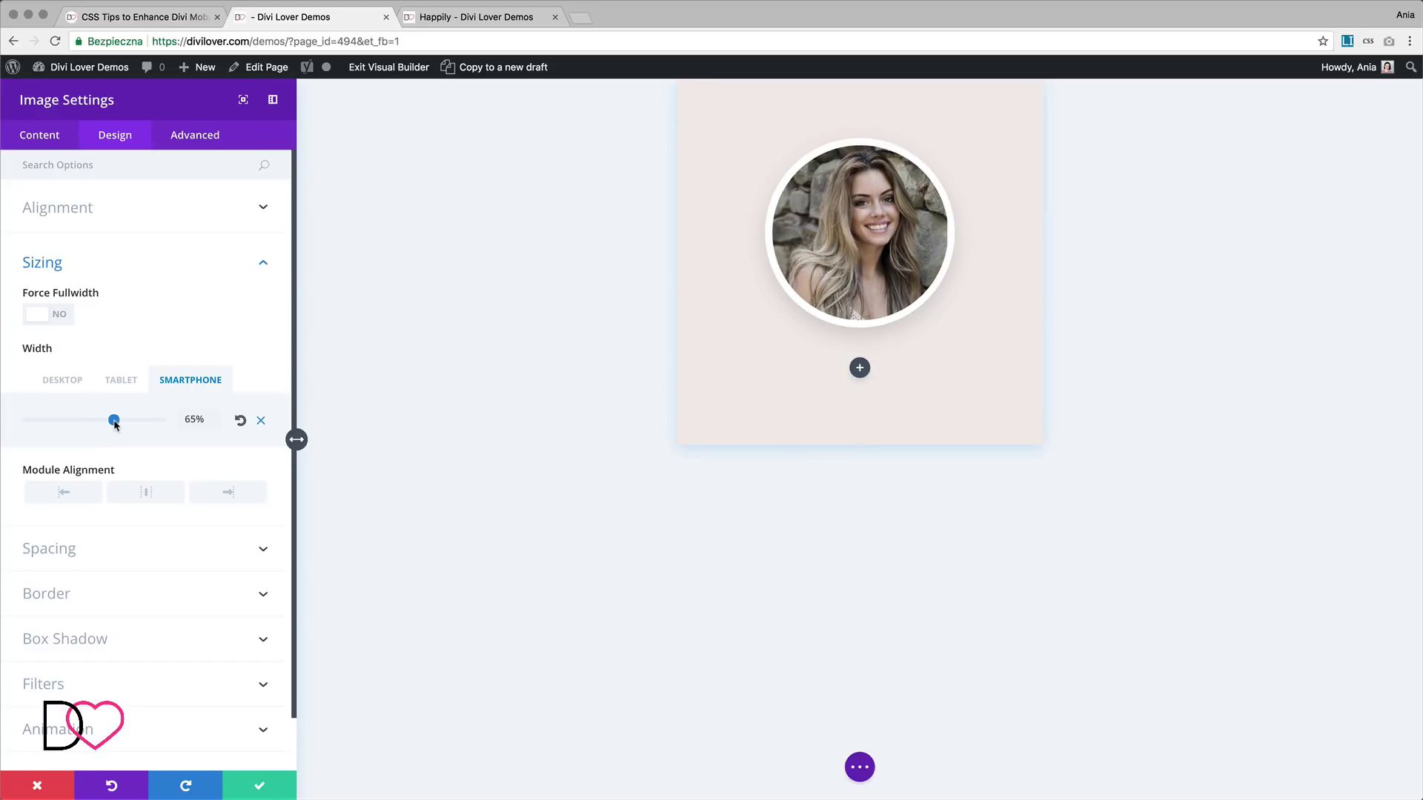
left_click(265, 783)
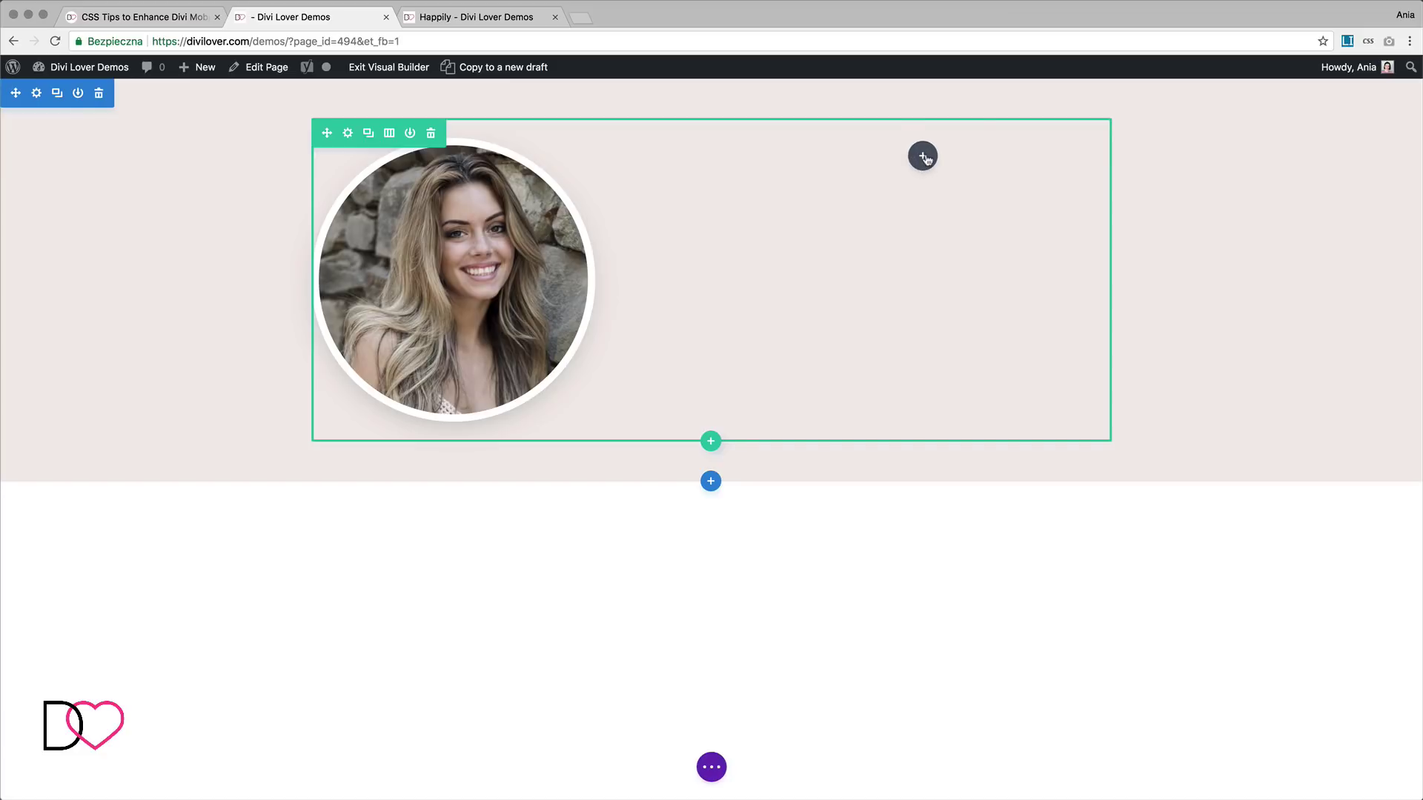
Add a Text module in the right column with the bride's name and 'Written By The Groom' below it
left_click(923, 157)
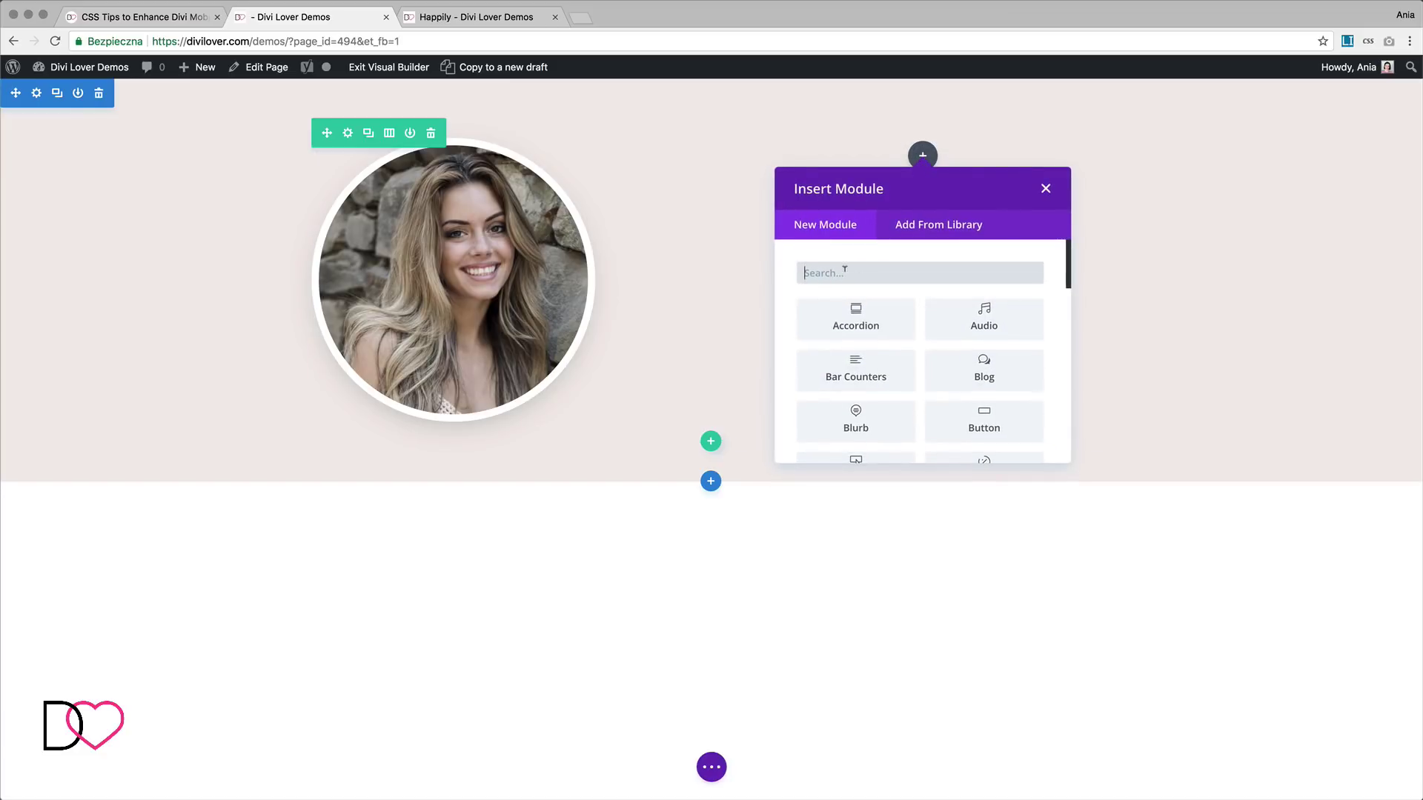
type("text")
left_click(854, 326)
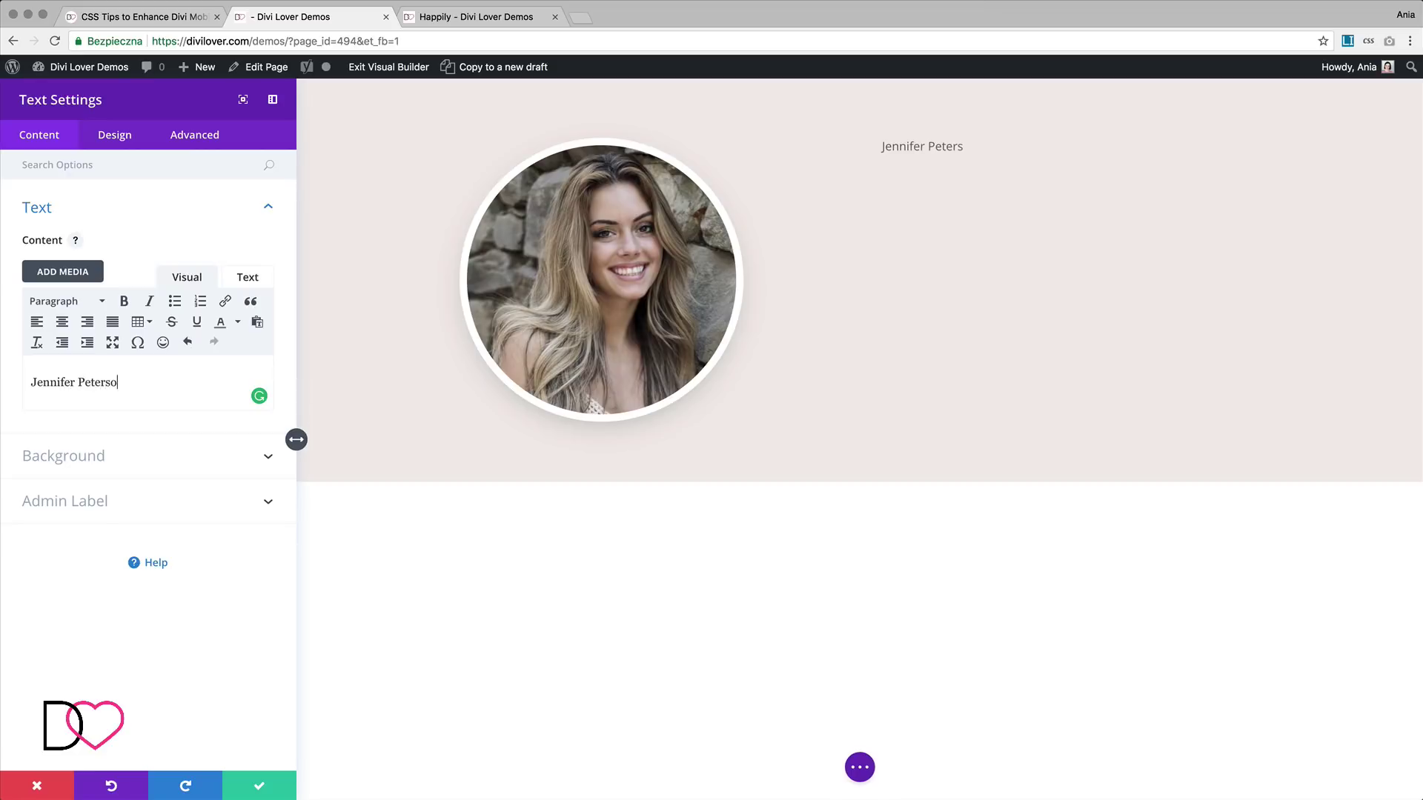
key("Return")
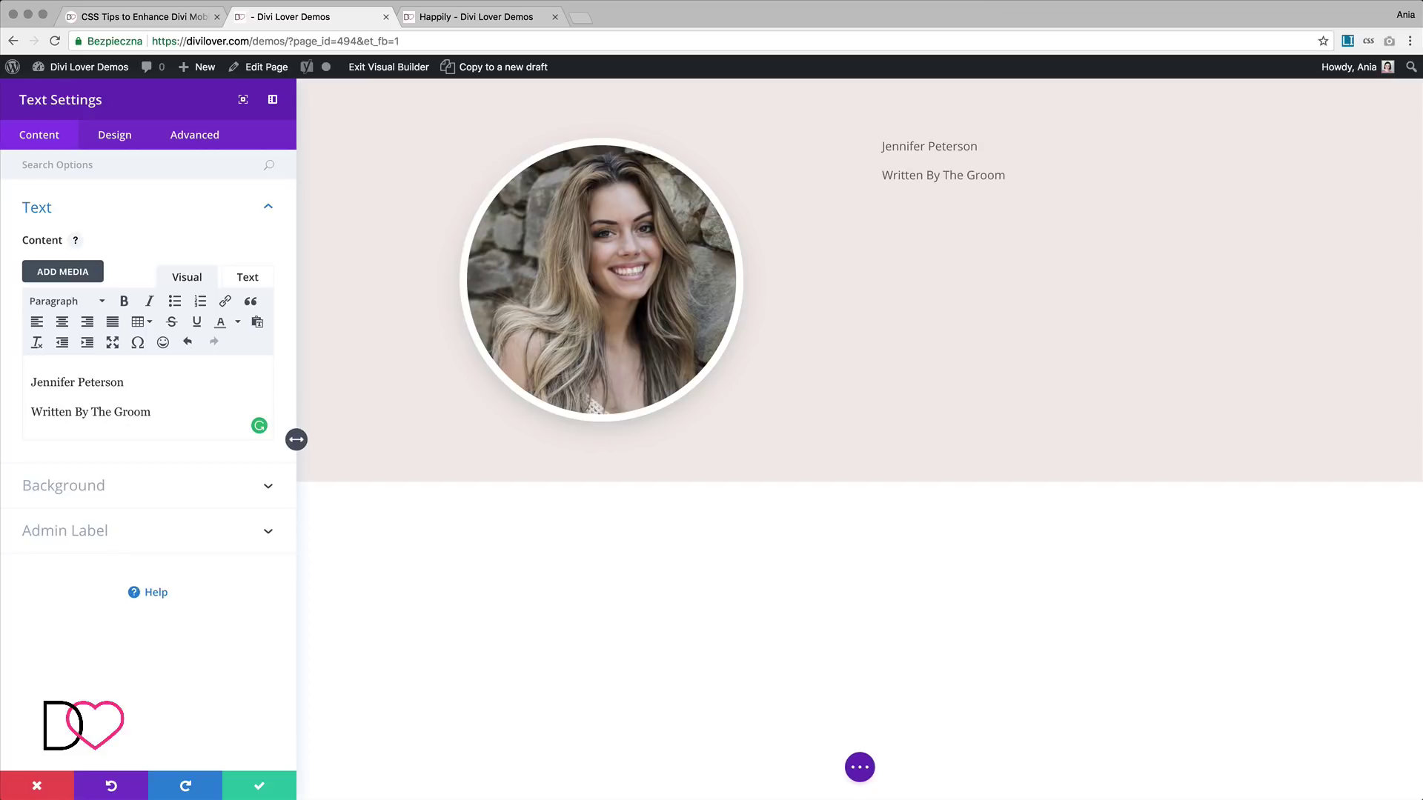
key("Return")
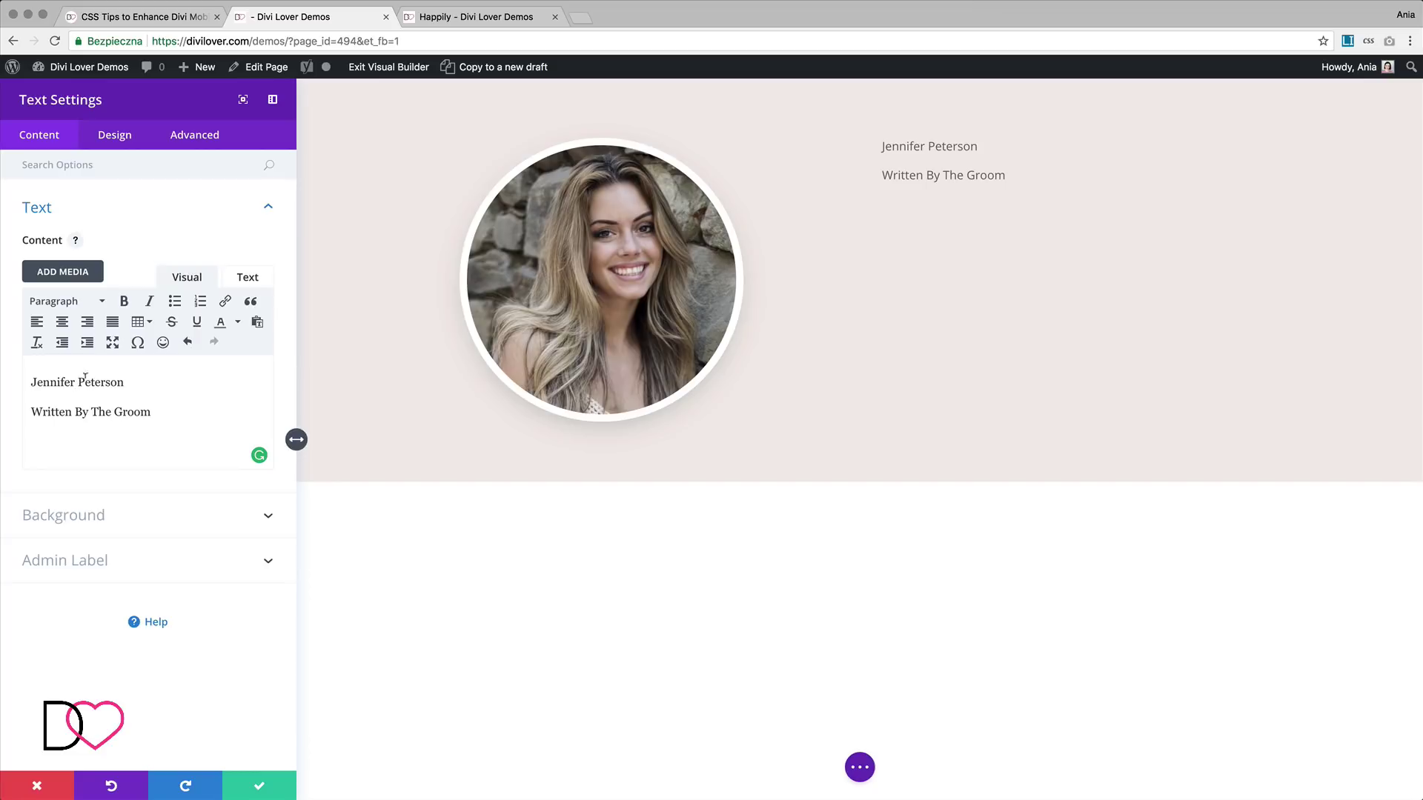
Make the name Heading 2 and 'Written By The Groom' Heading 5, deleting the empty last line
left_click(63, 303)
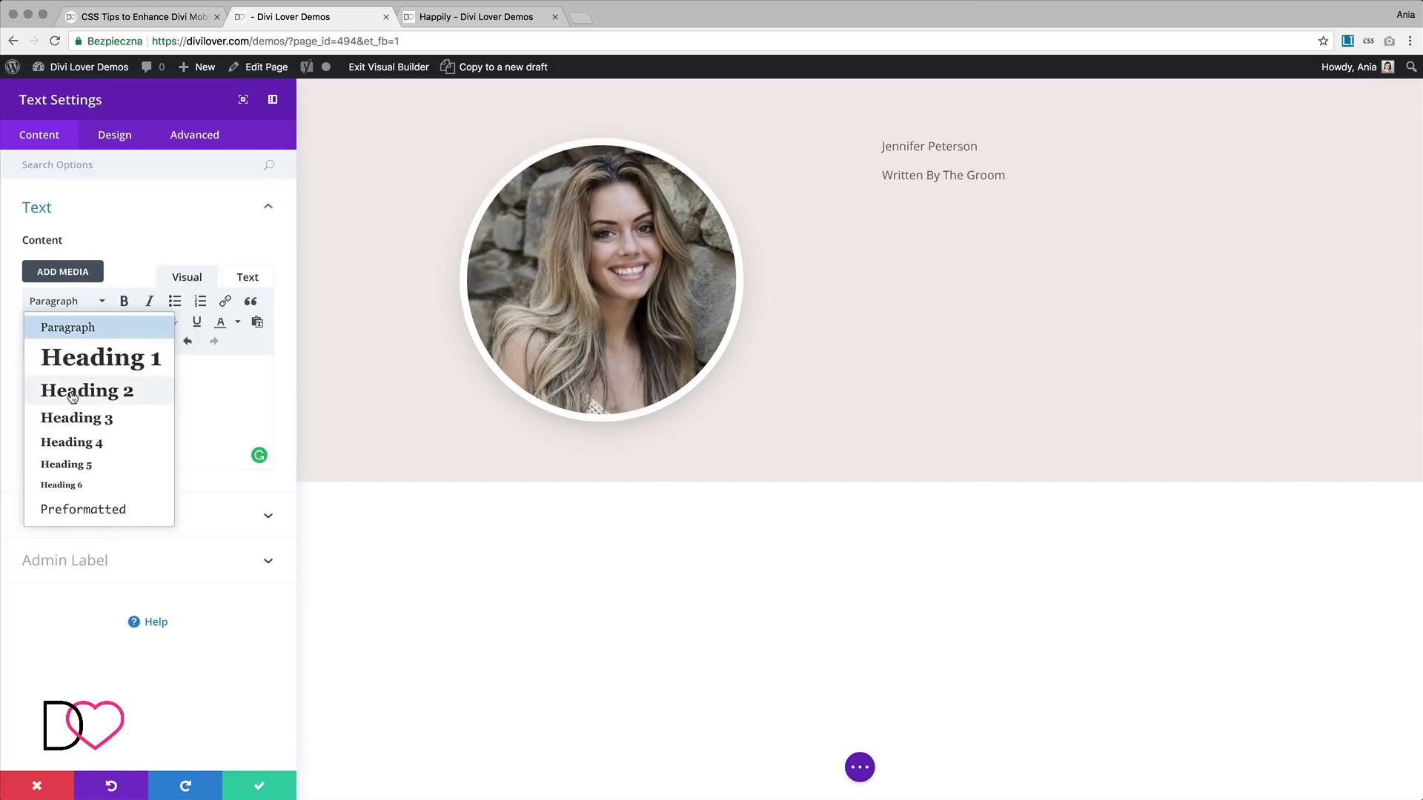
left_click(72, 398)
left_click_drag(152, 424, 20, 417)
left_click(72, 304)
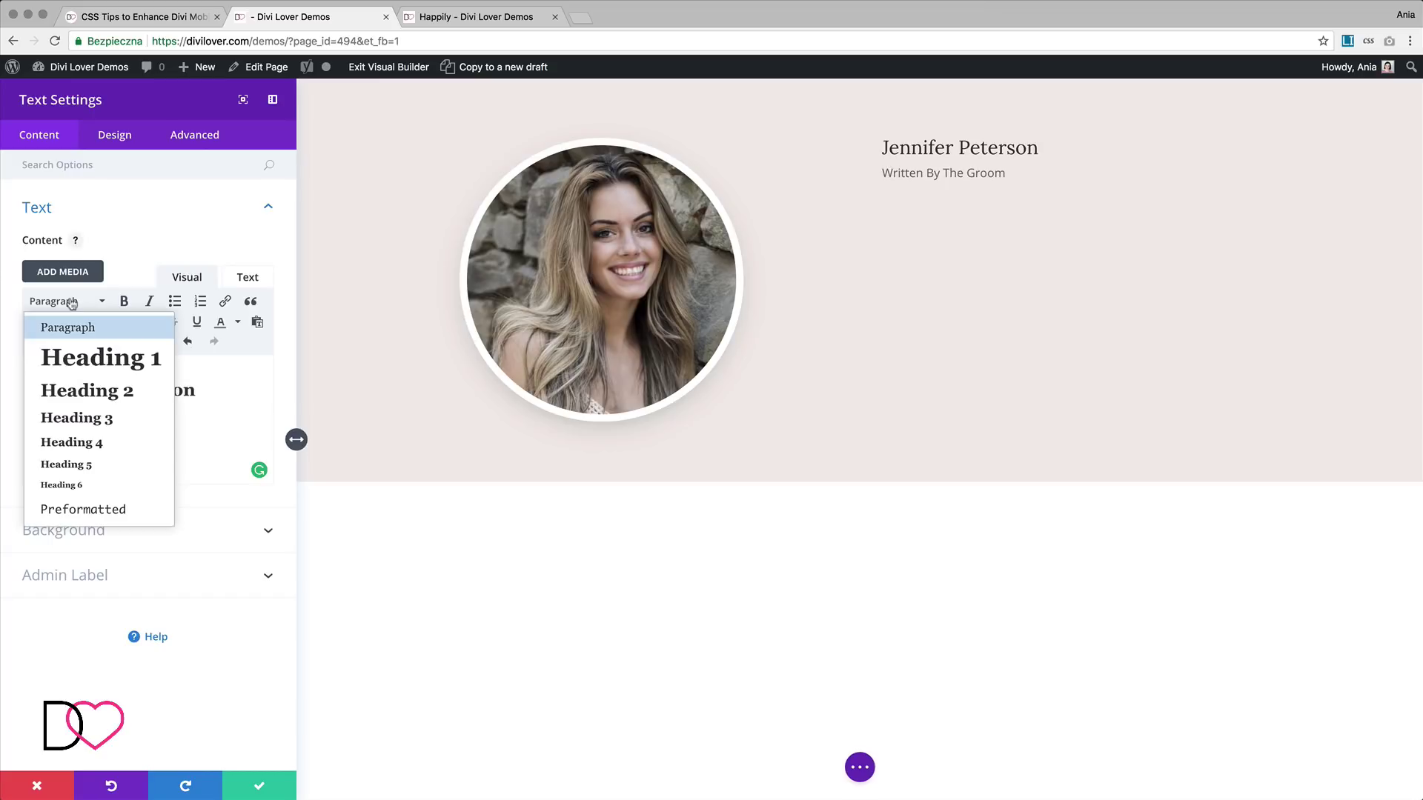
left_click(86, 465)
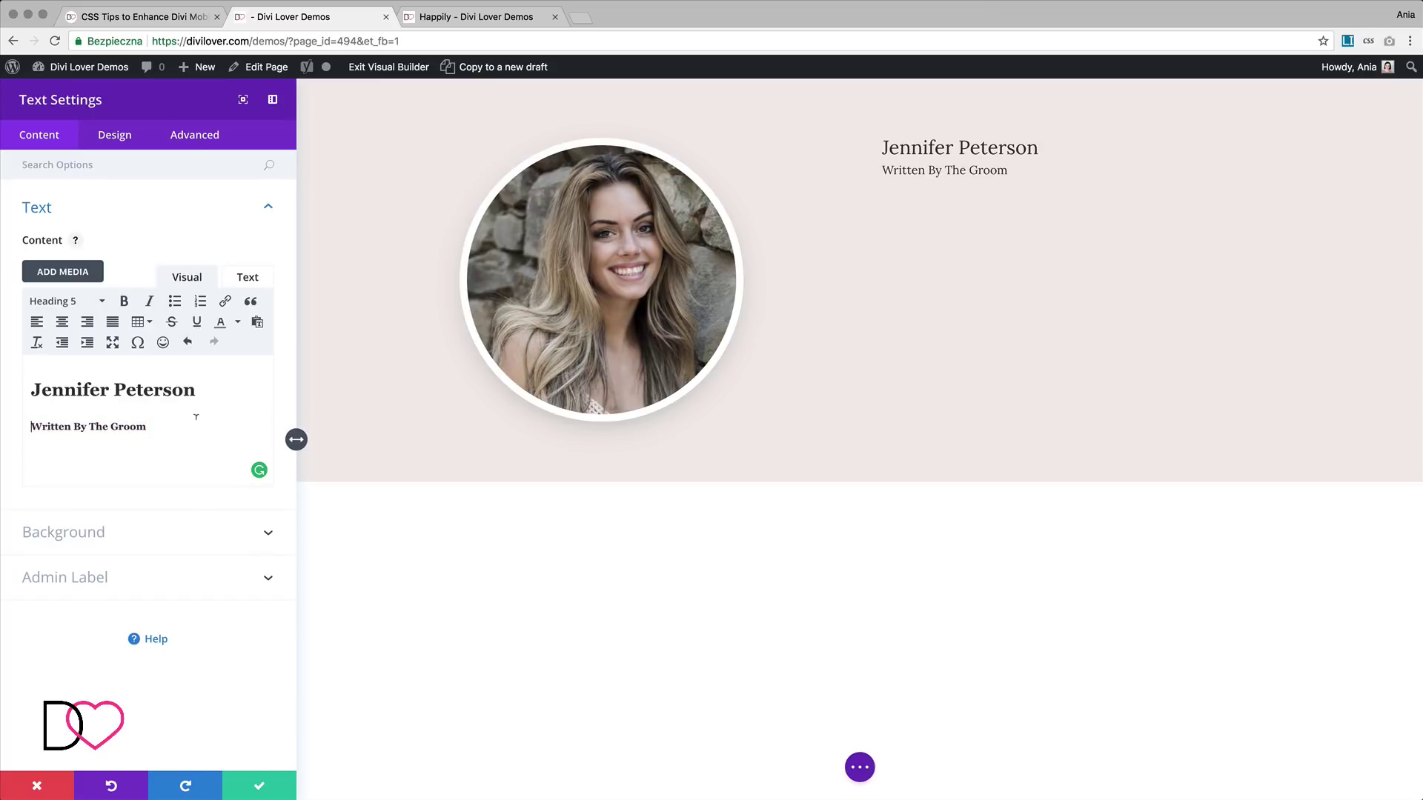
left_click(170, 457)
key("BackSpace")
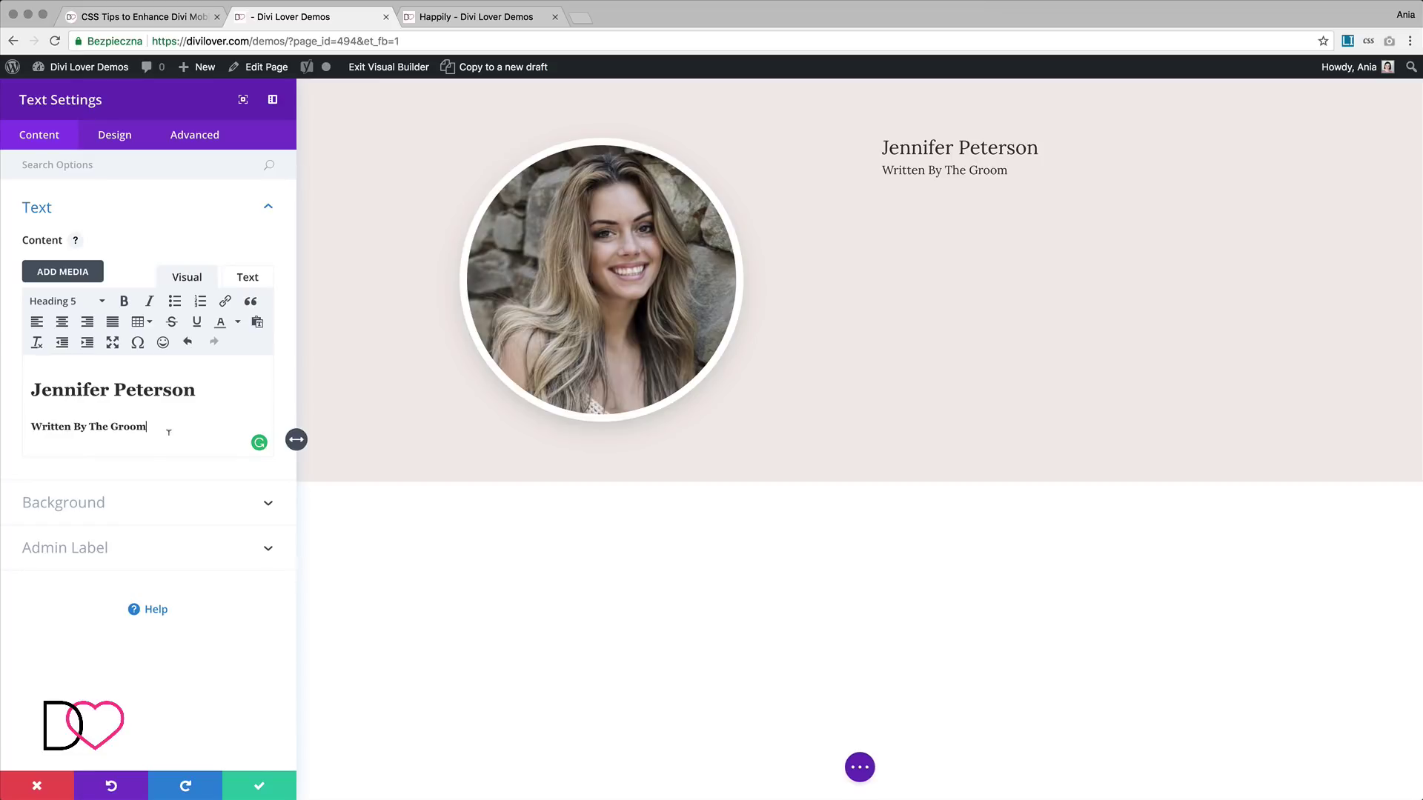
Set the H2 name heading to Norican font at 36px
left_click(125, 146)
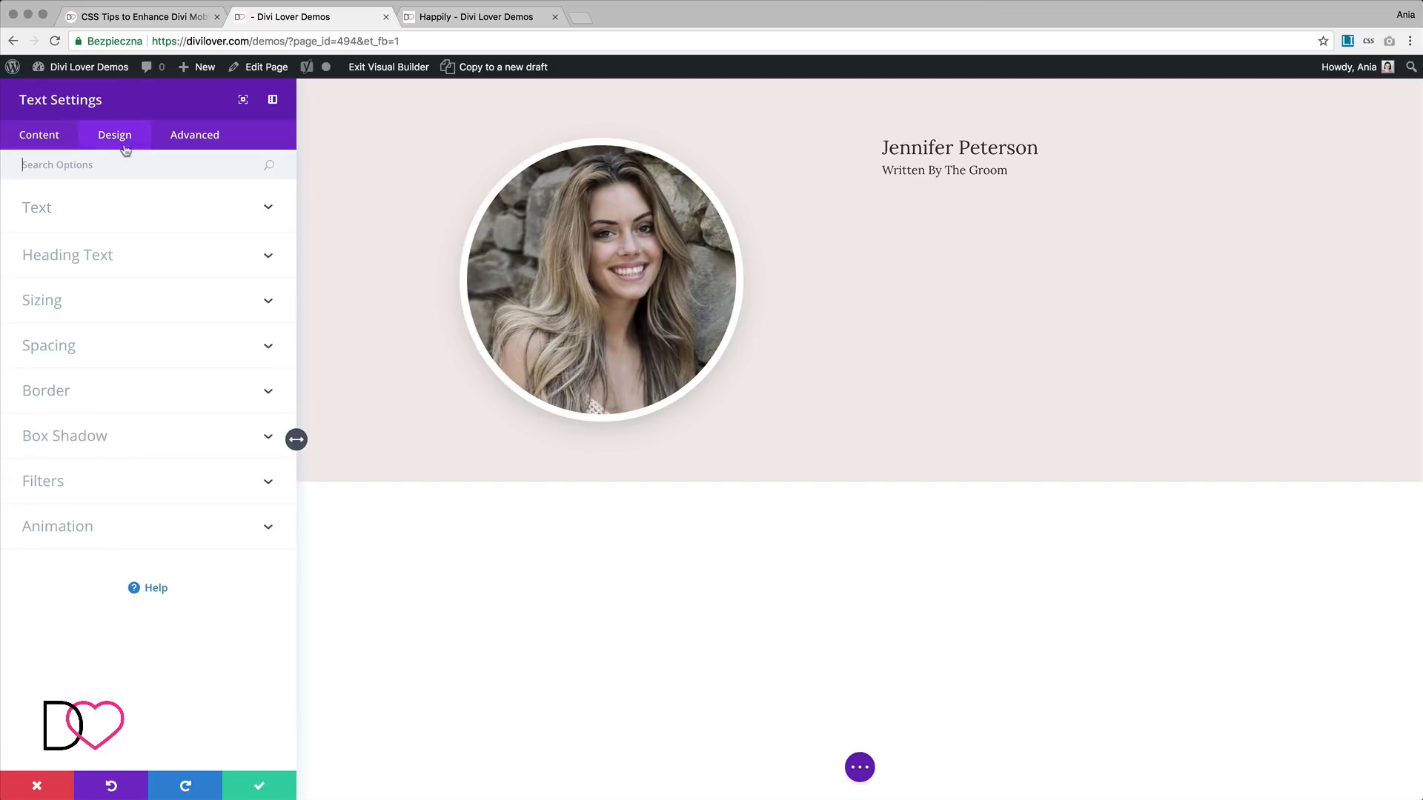
left_click(140, 260)
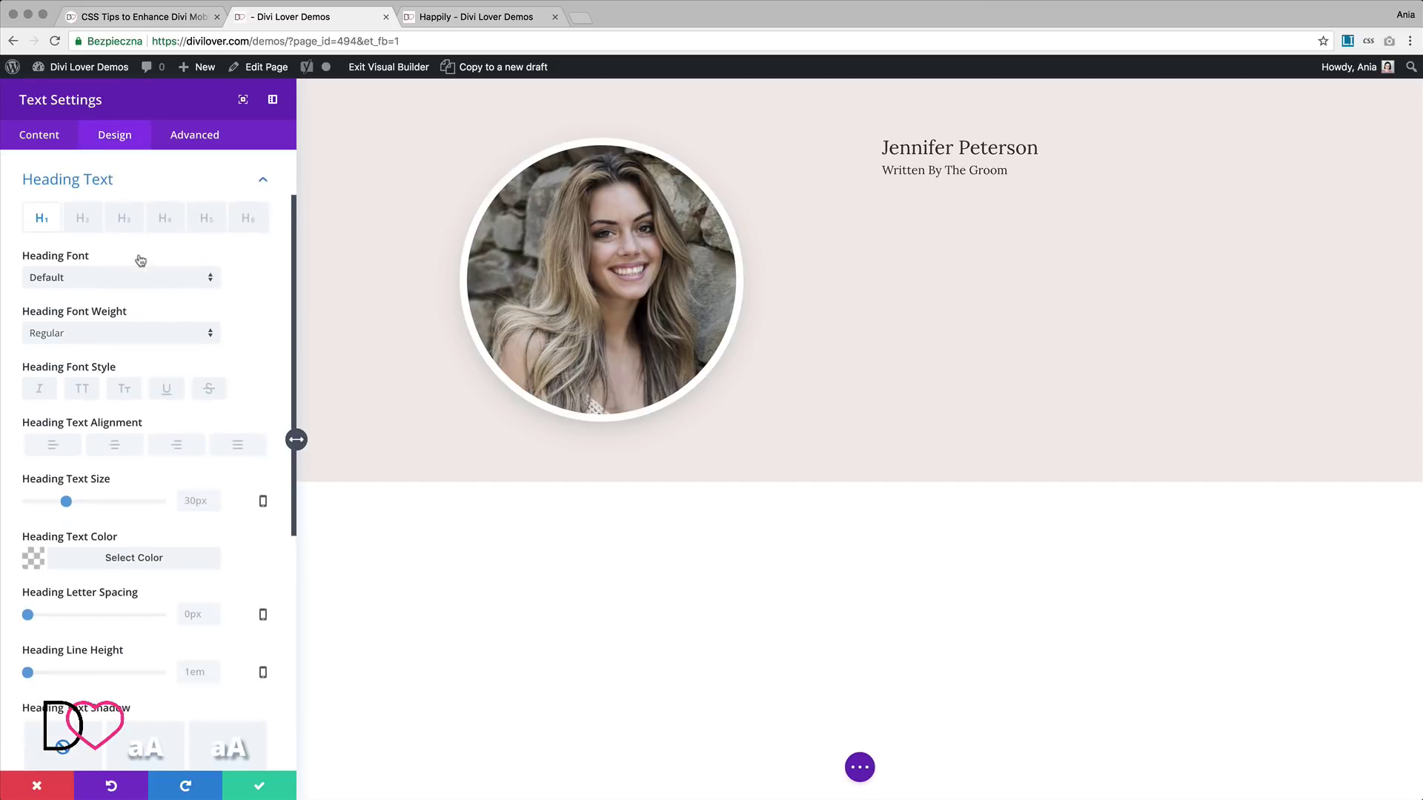
left_click(82, 218)
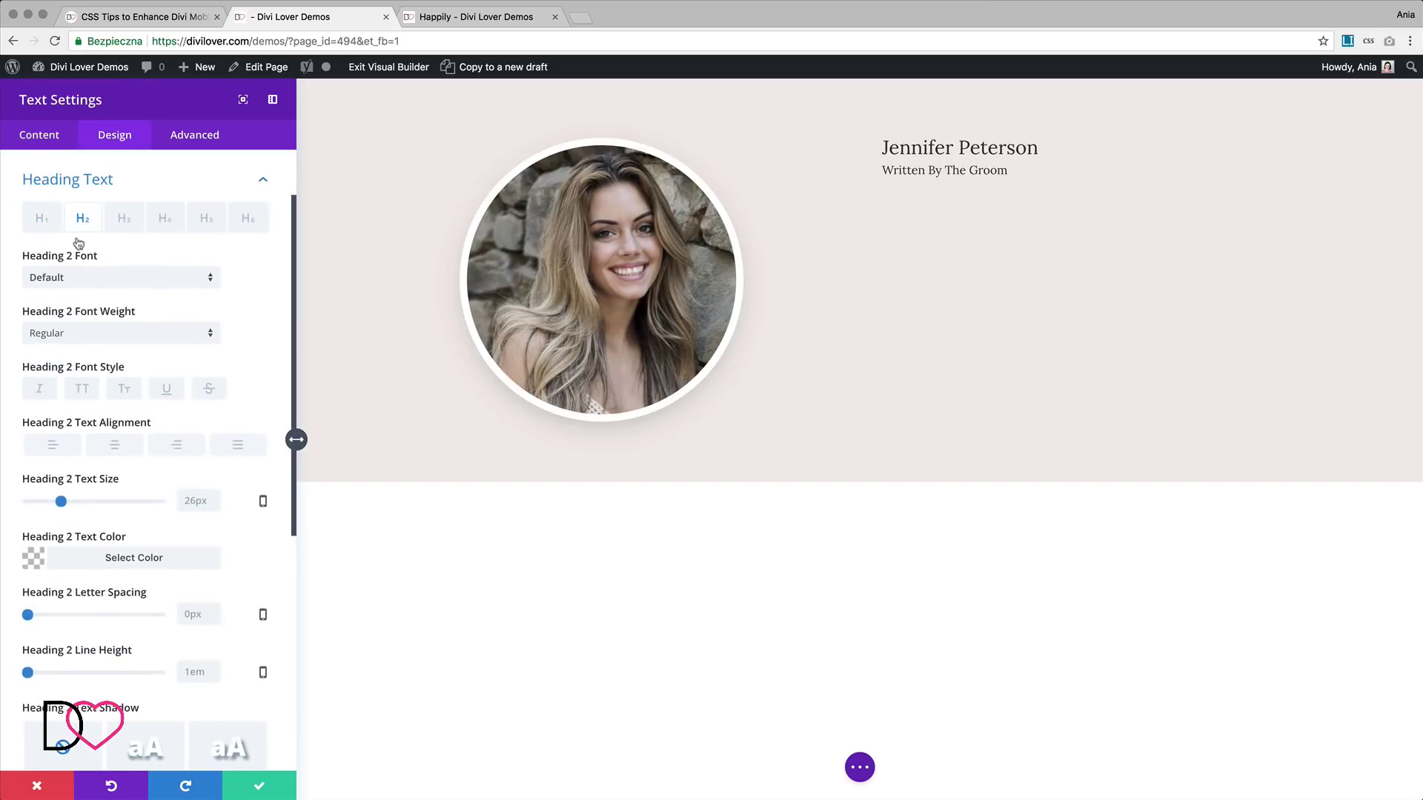
left_click(130, 280)
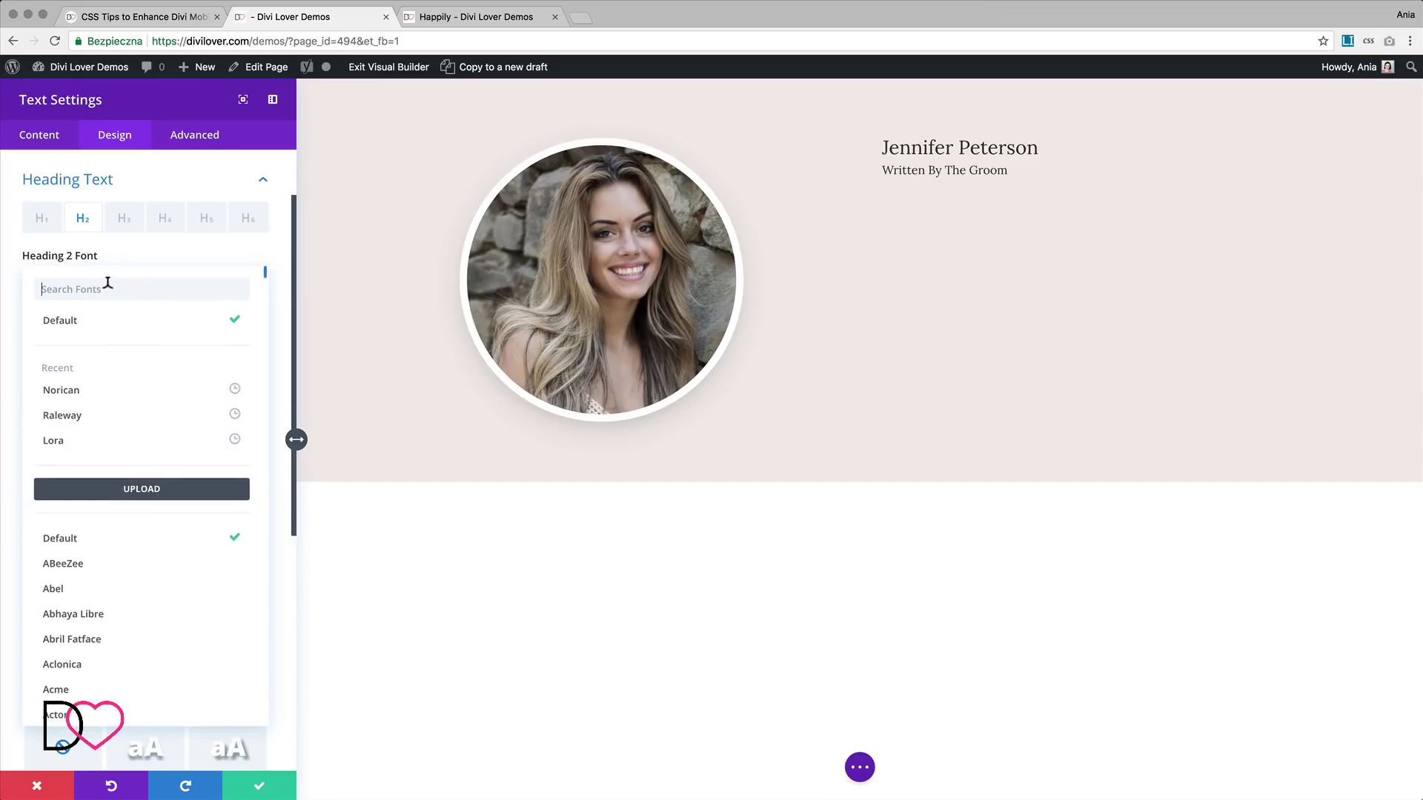
left_click(62, 390)
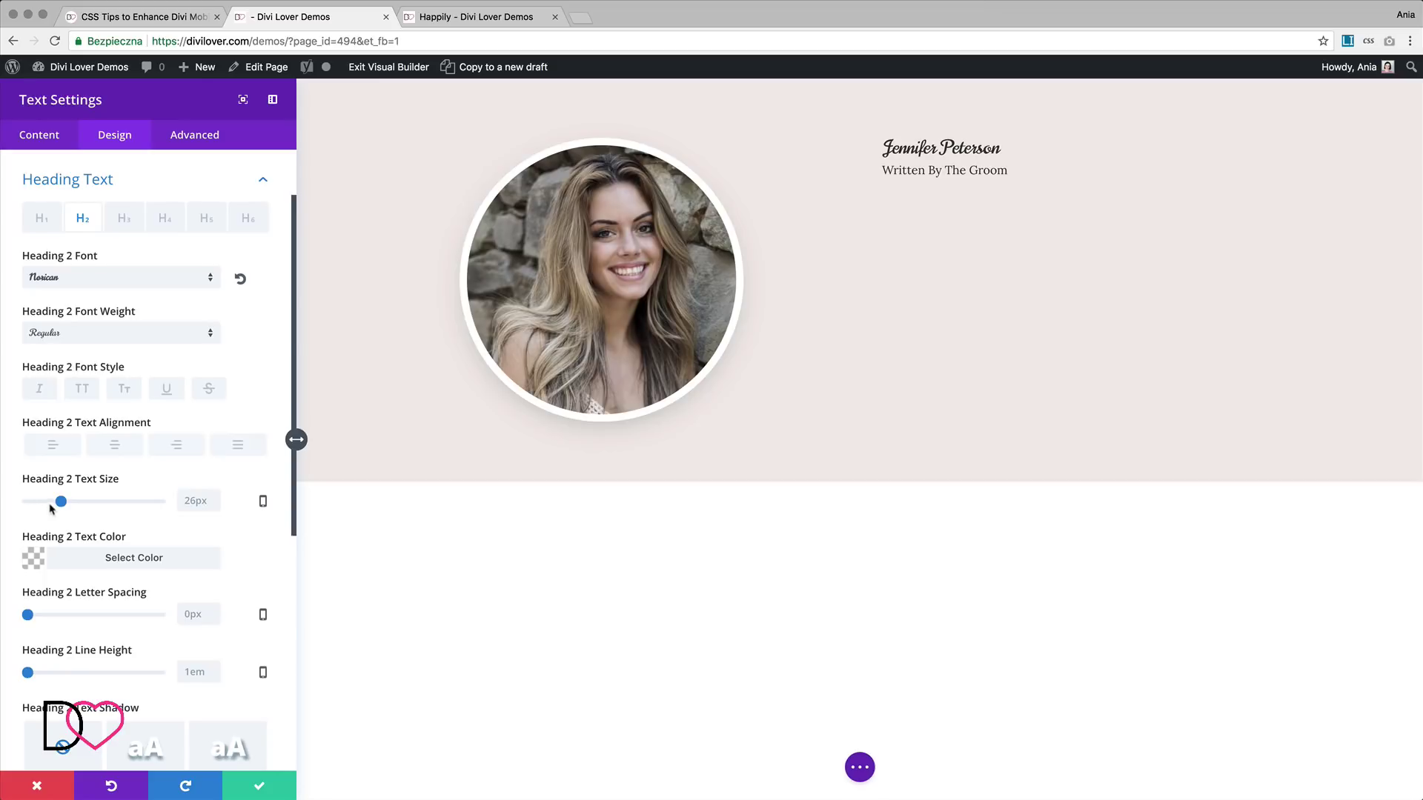
left_click_drag(61, 503, 74, 503)
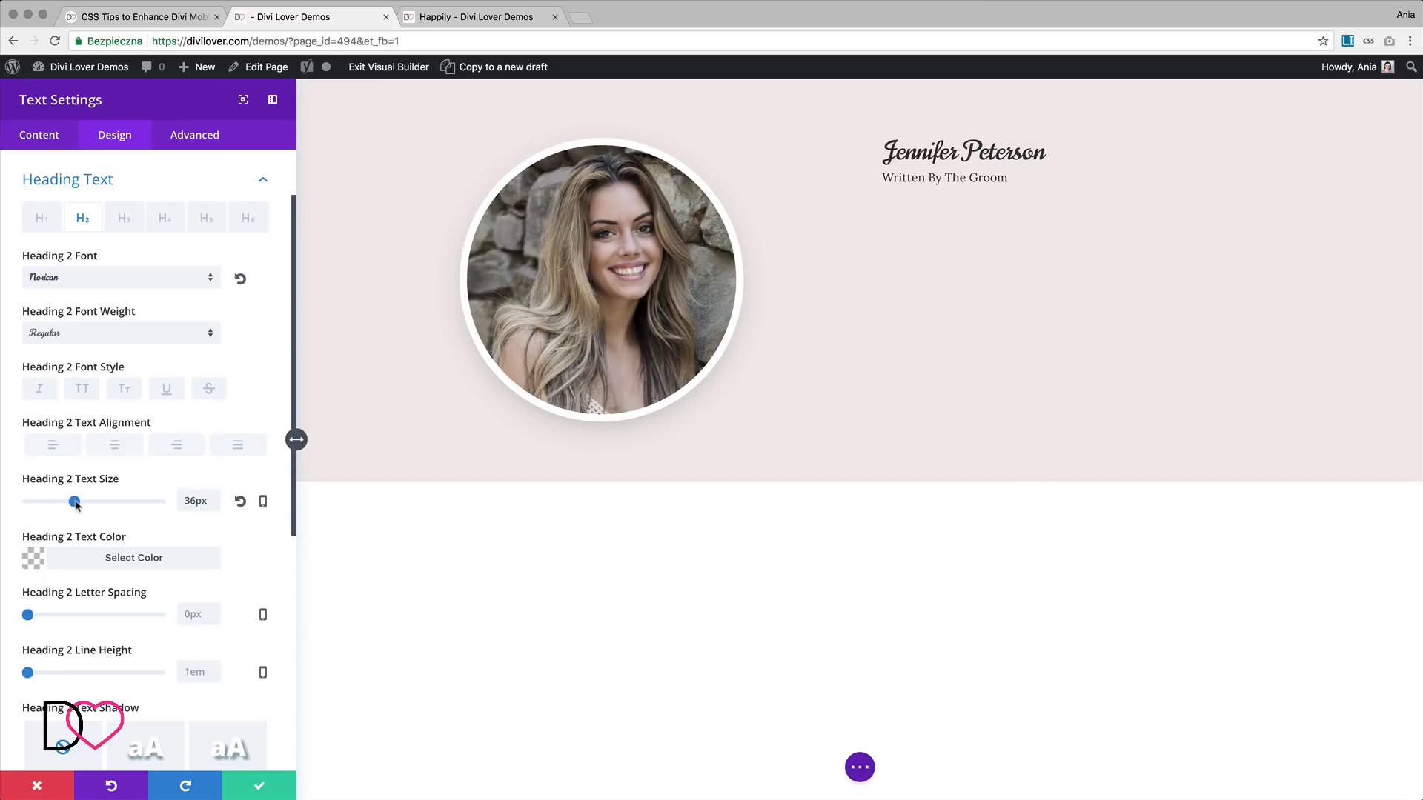
Size the name heading 38px on tablet and 28px on phones, coloured dark grey #66625e
left_click(262, 502)
left_click(121, 512)
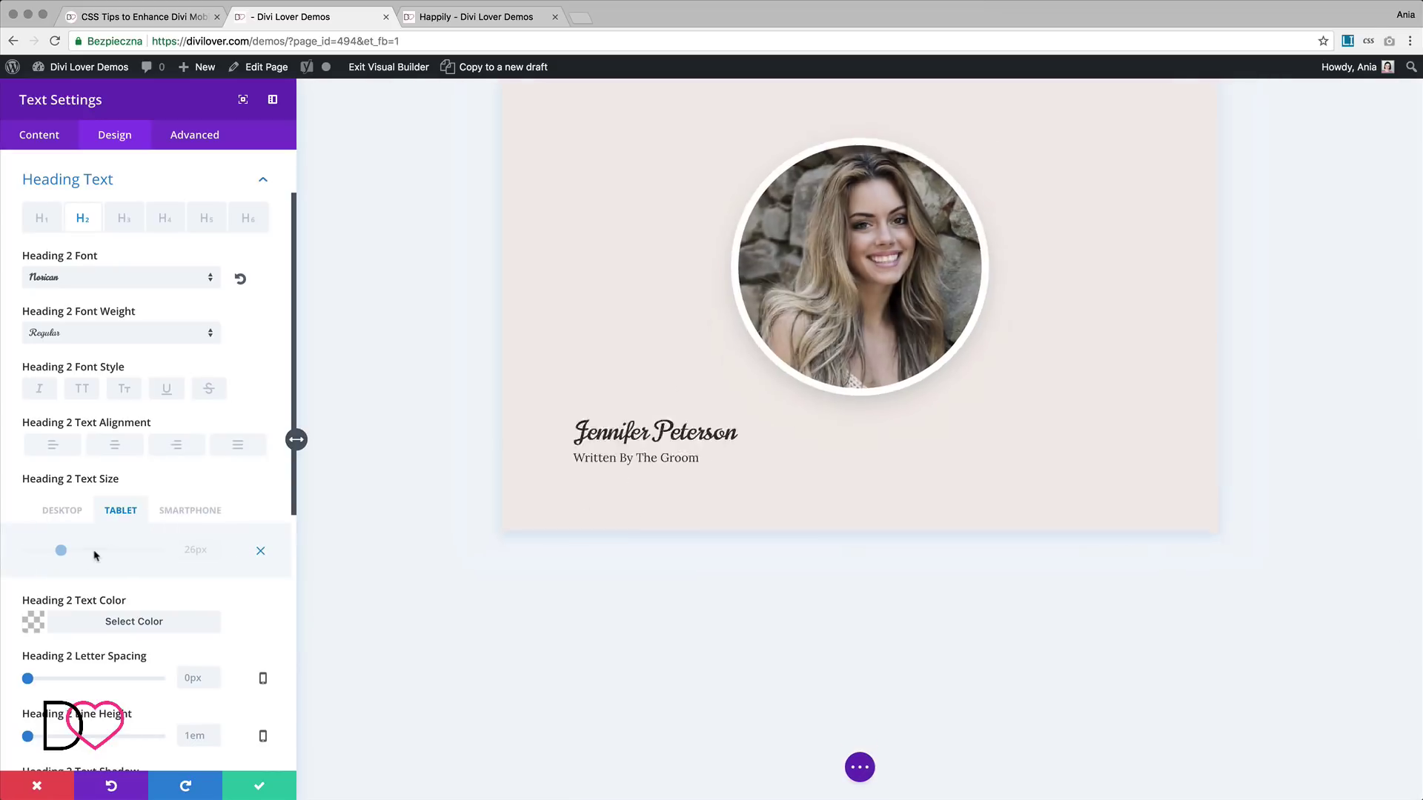
left_click_drag(61, 550, 70, 552)
left_click(185, 512)
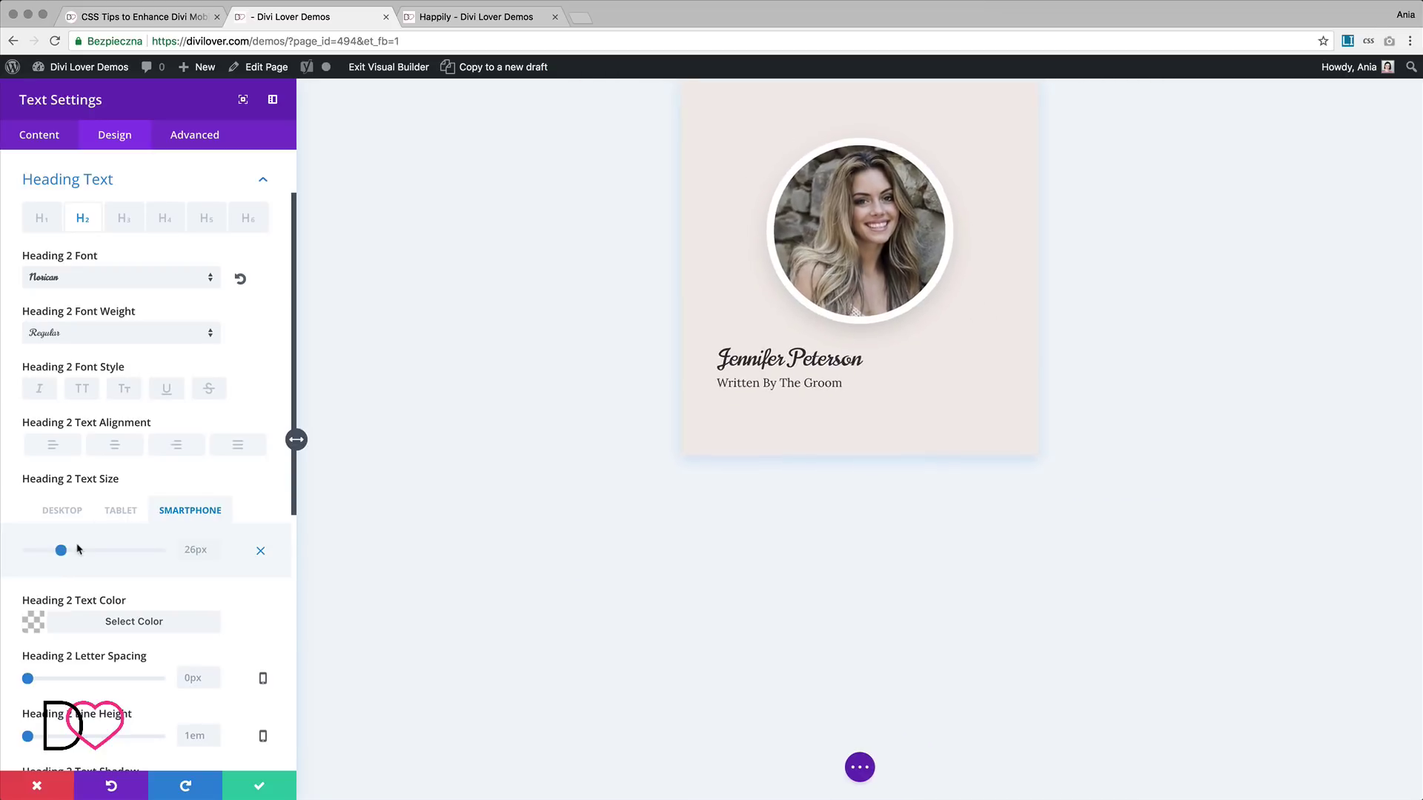
left_click_drag(58, 551, 64, 552)
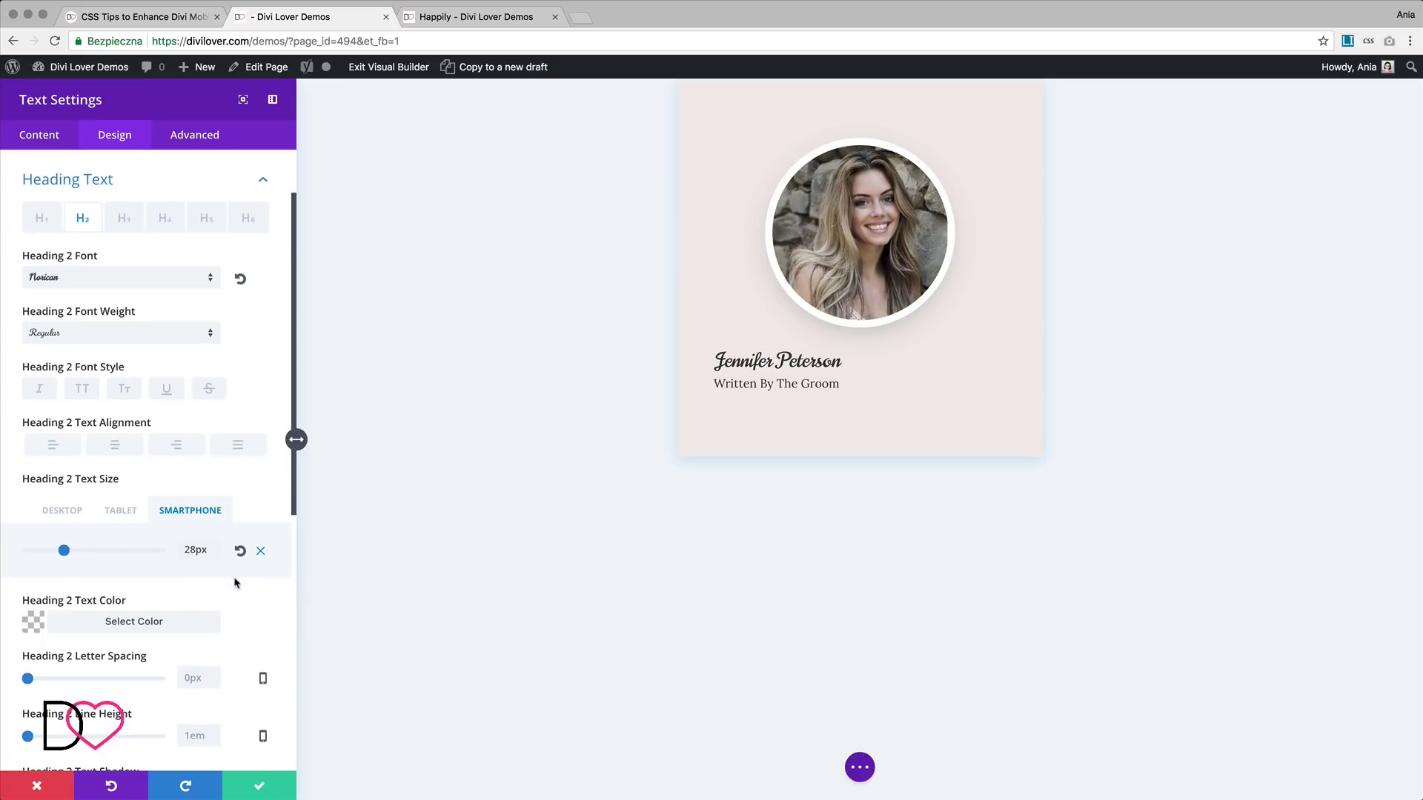
left_click(32, 622)
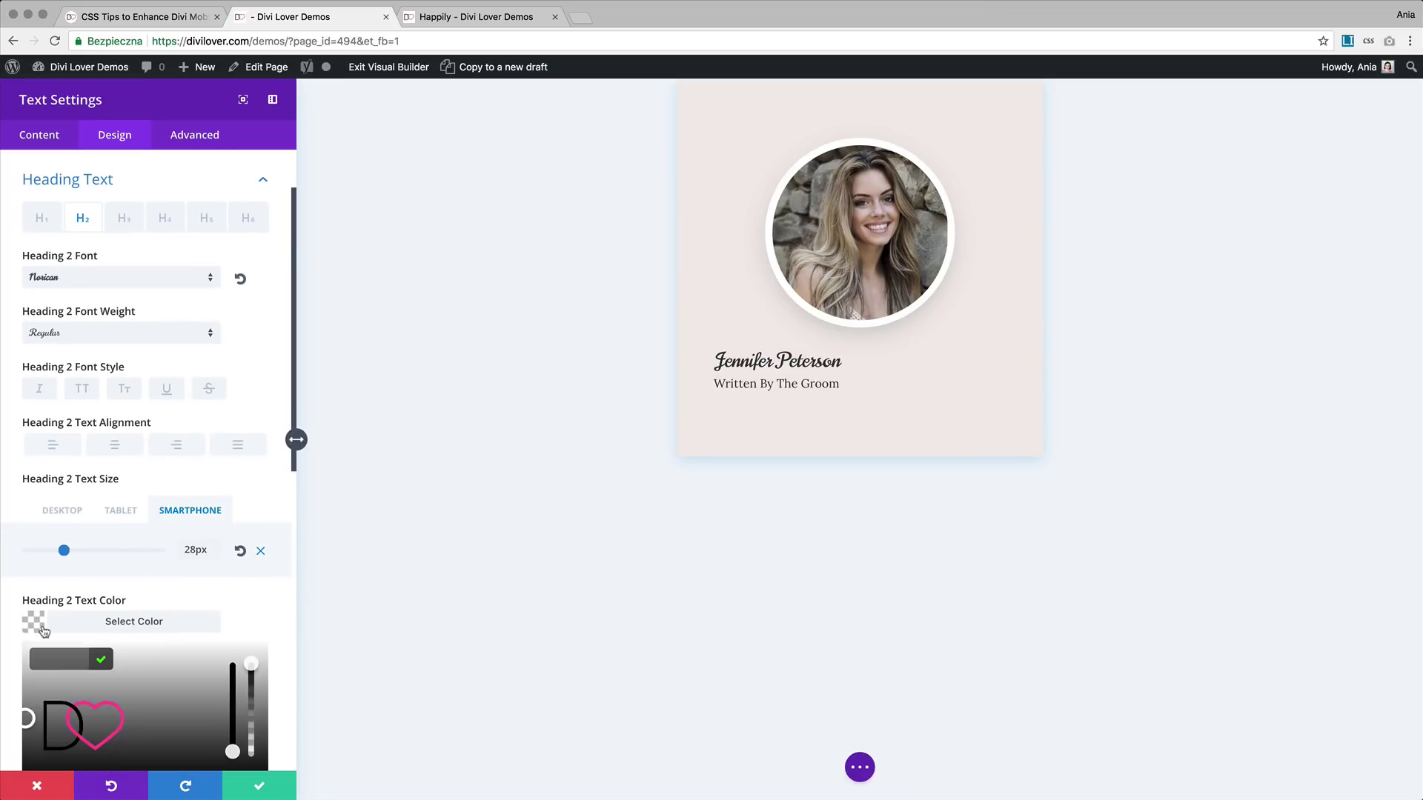
left_click(42, 560)
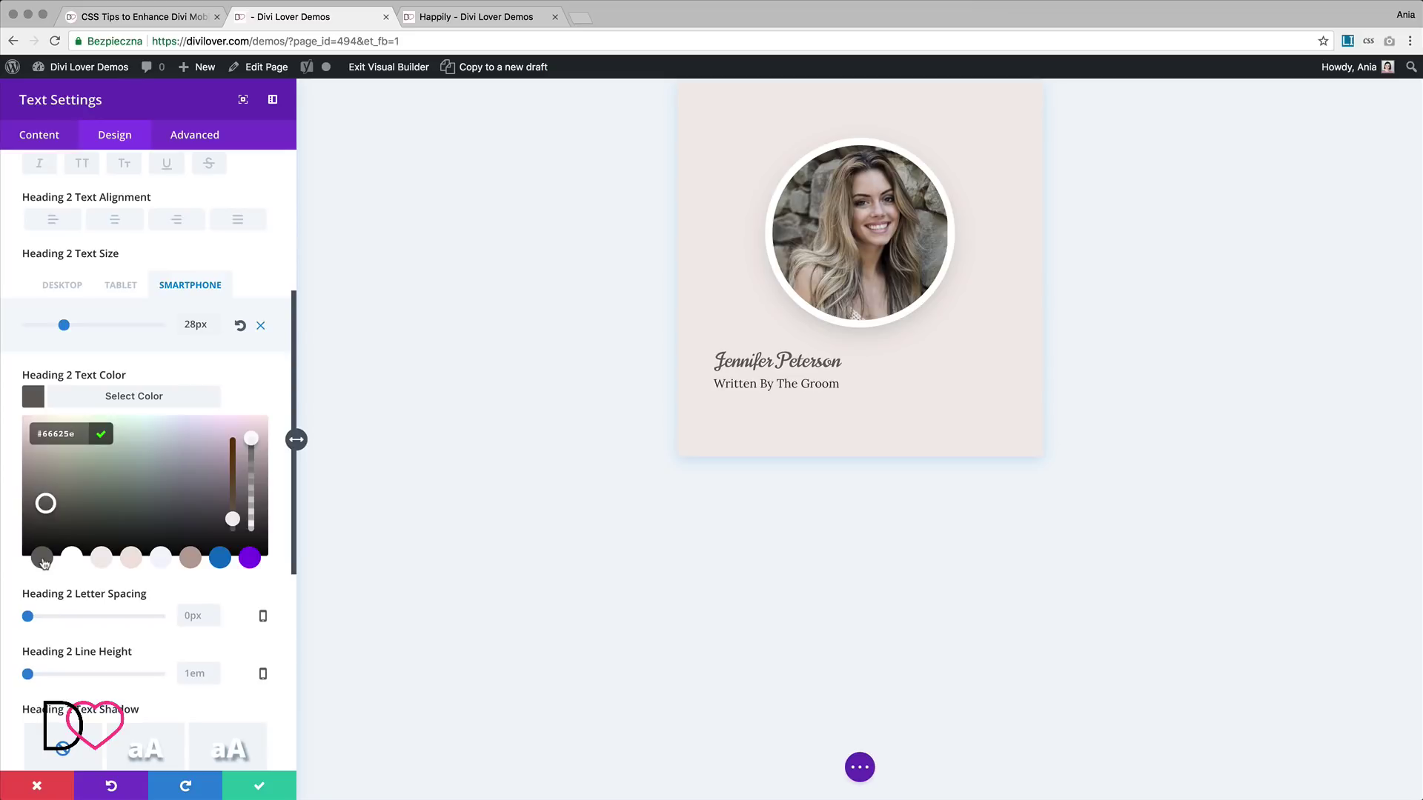
scroll(67, 489, "up", 5)
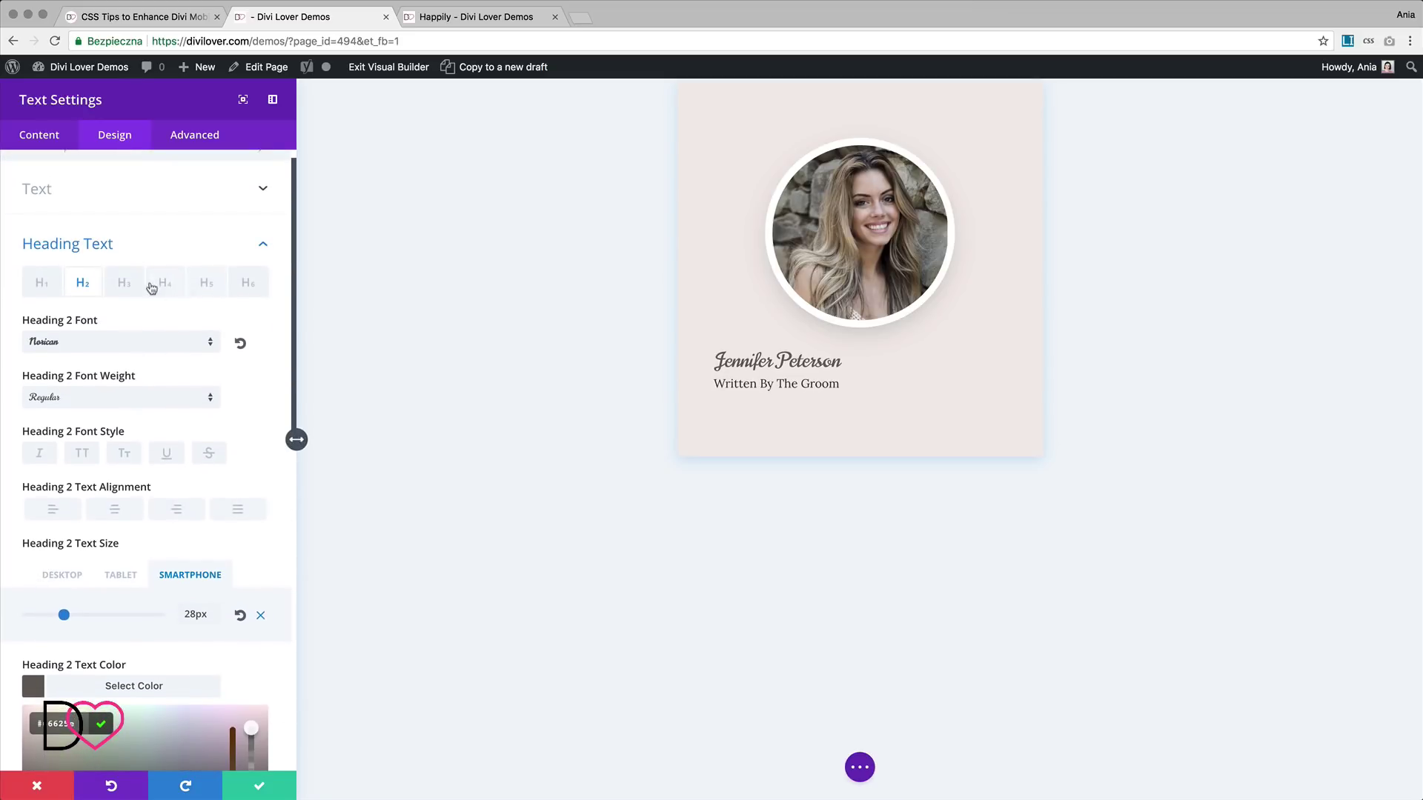
Set the H5 subtitle to Raleway at 15px on desktop, tablet and smartphone
left_click(204, 285)
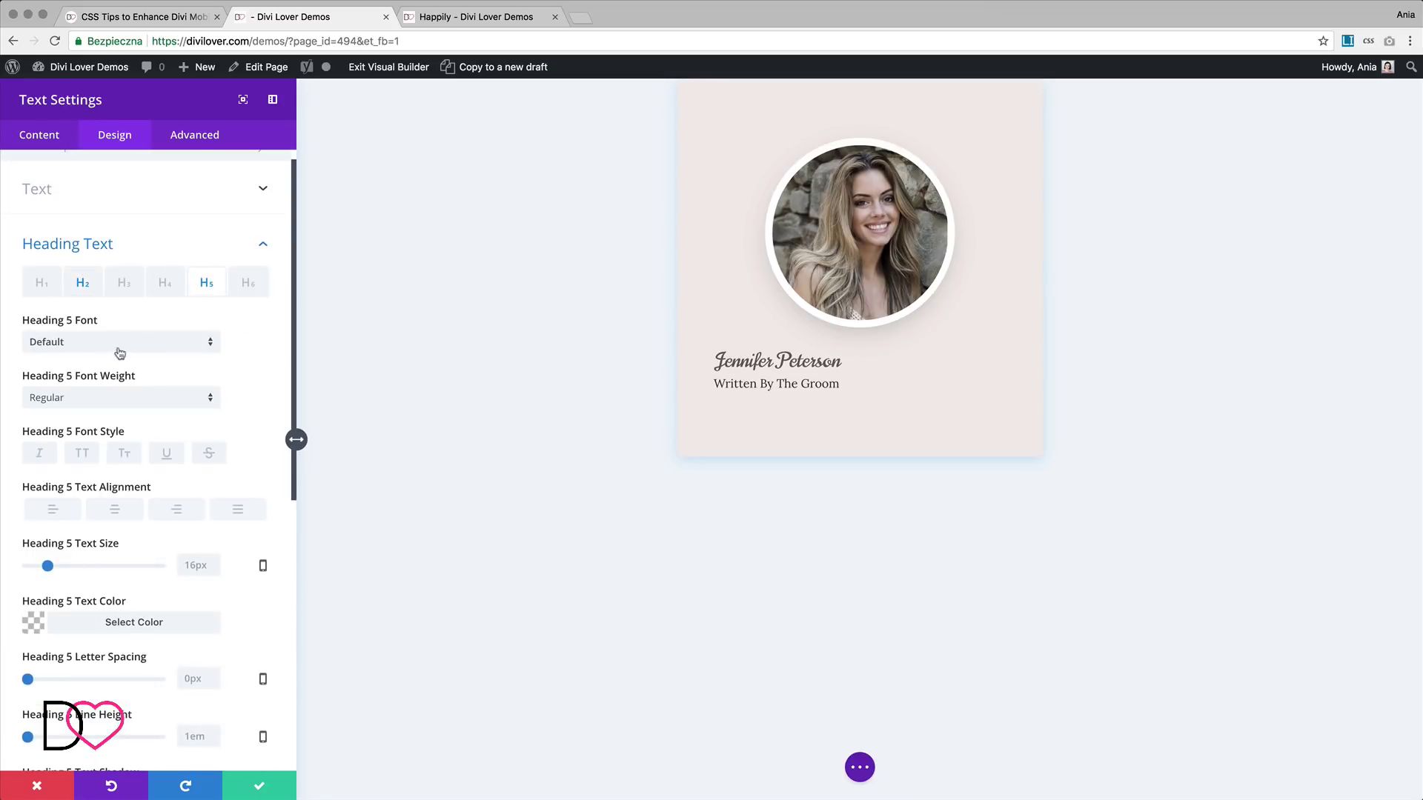
left_click(119, 344)
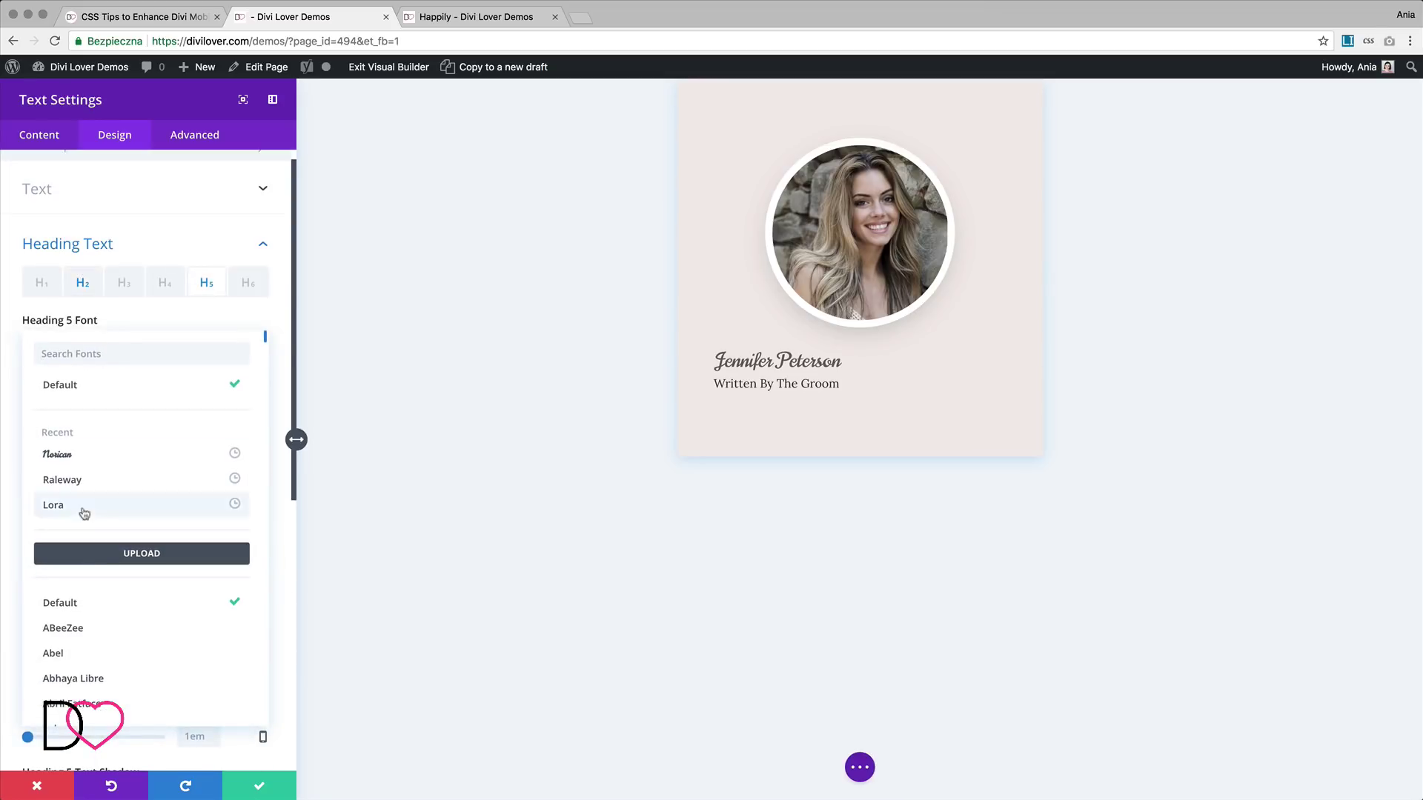
left_click(79, 486)
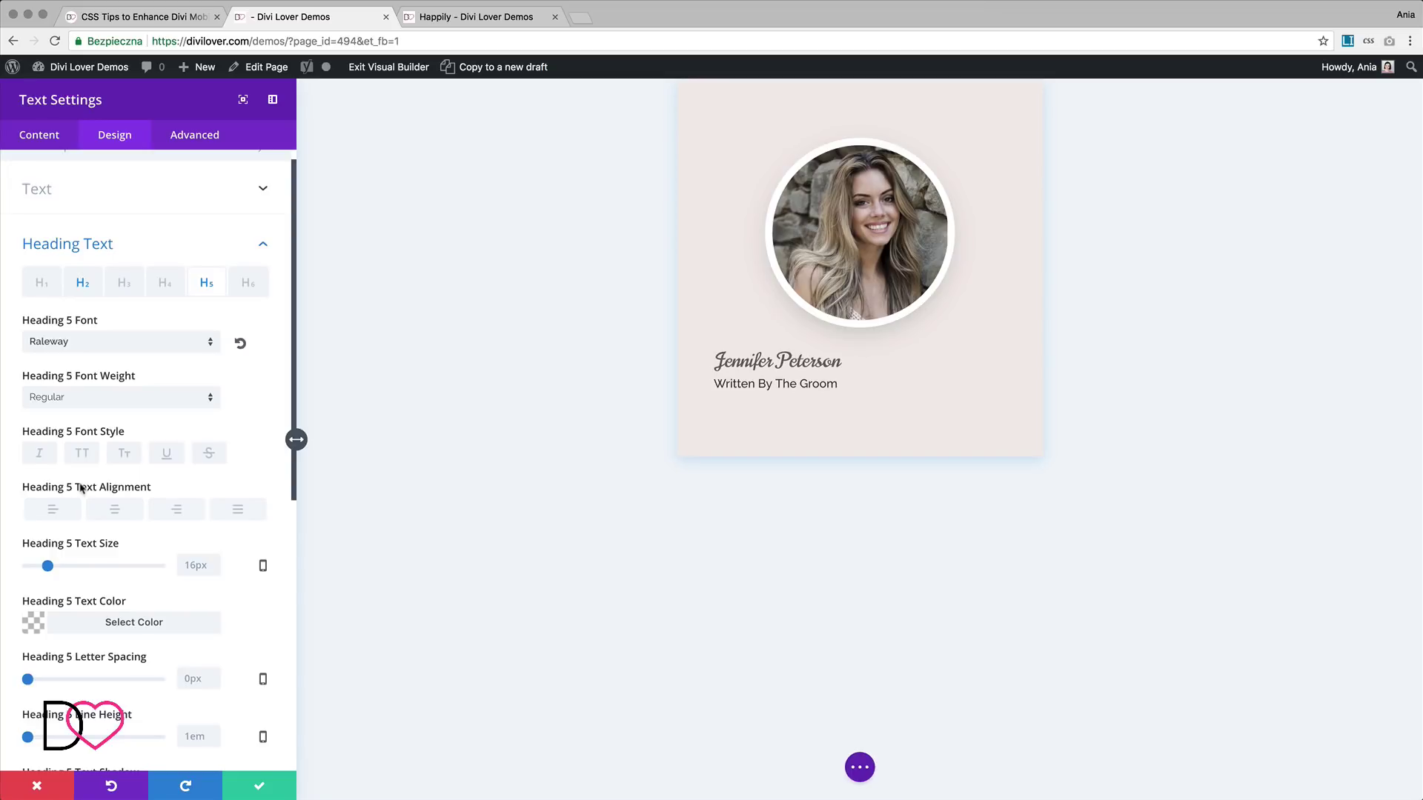
scroll(82, 488, "down", 2)
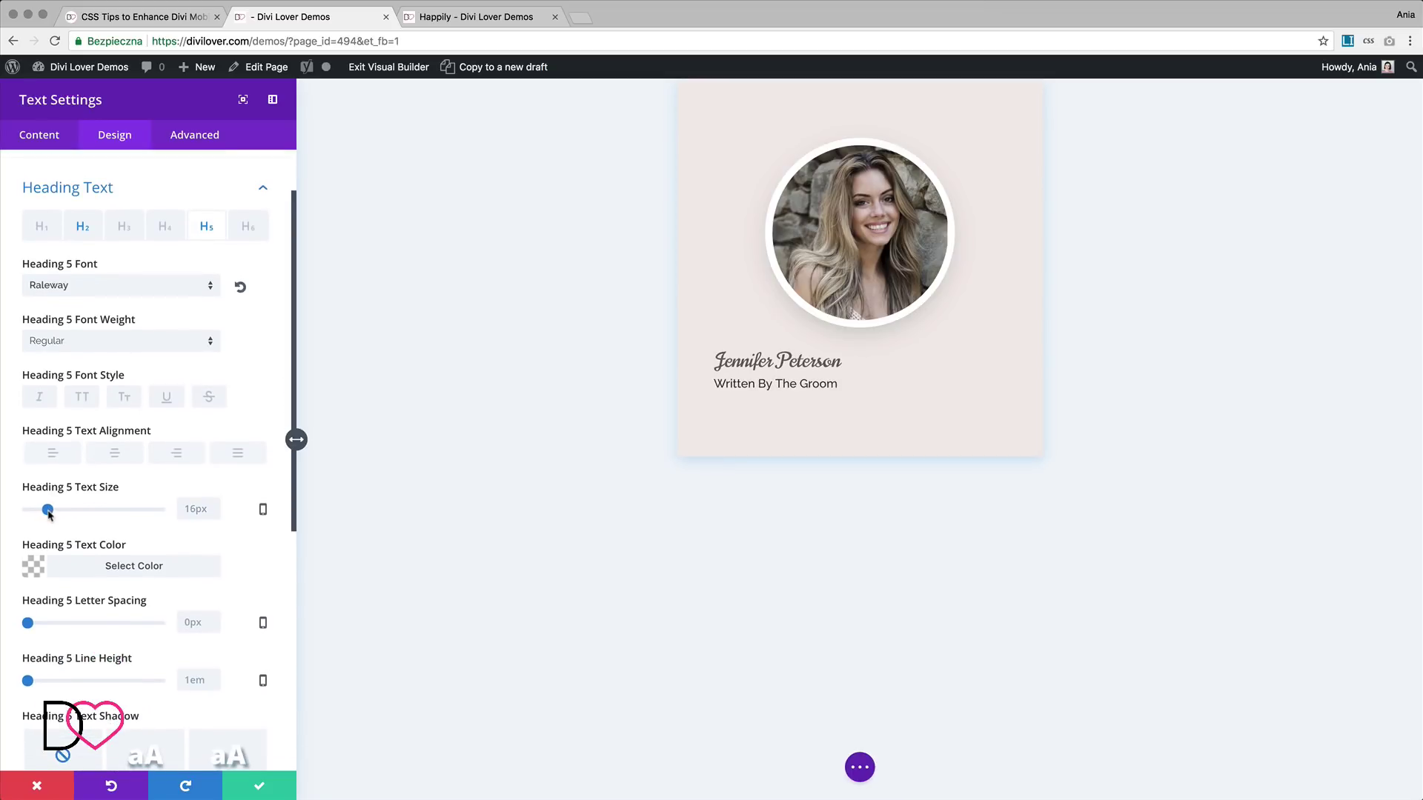
left_click_drag(48, 514, 46, 512)
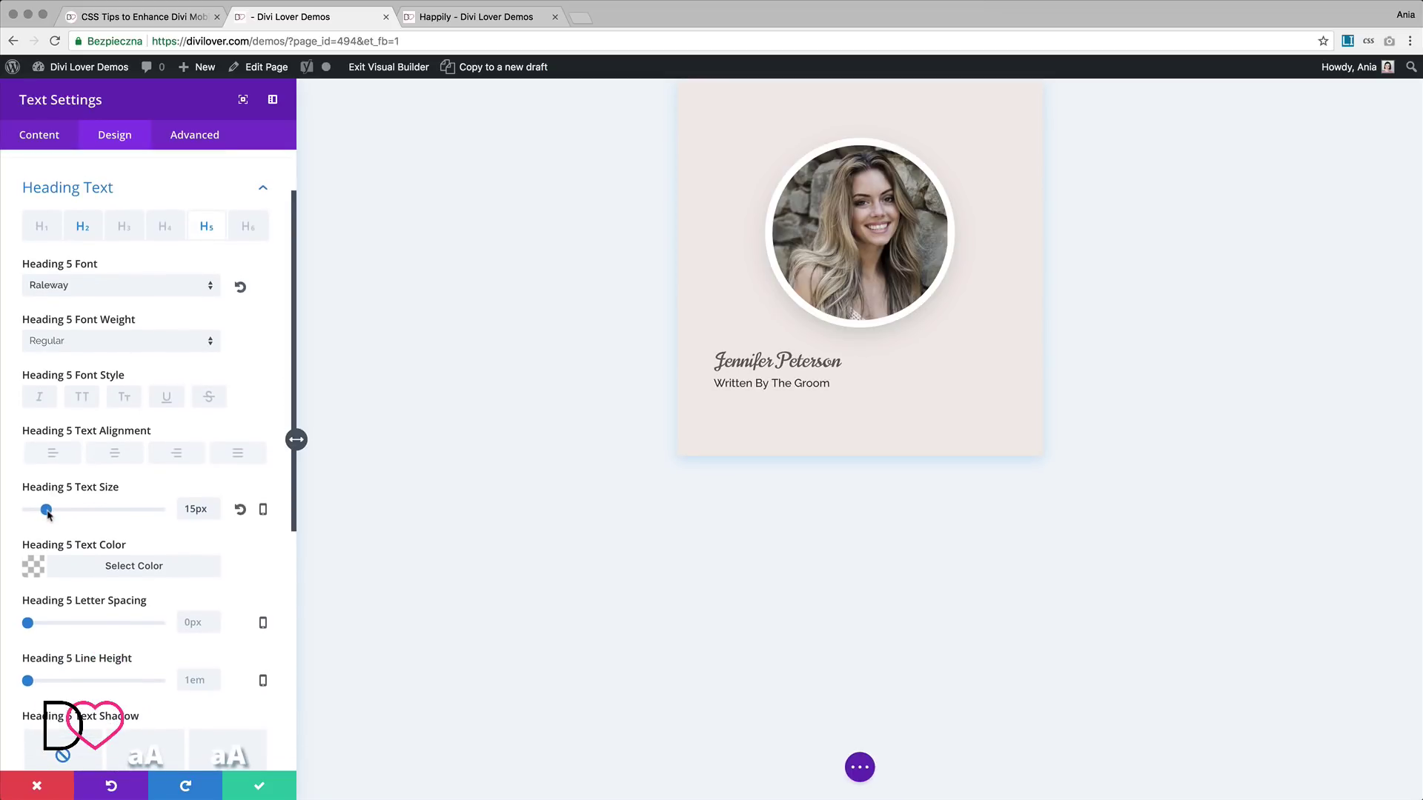
left_click(265, 517)
left_click(120, 521)
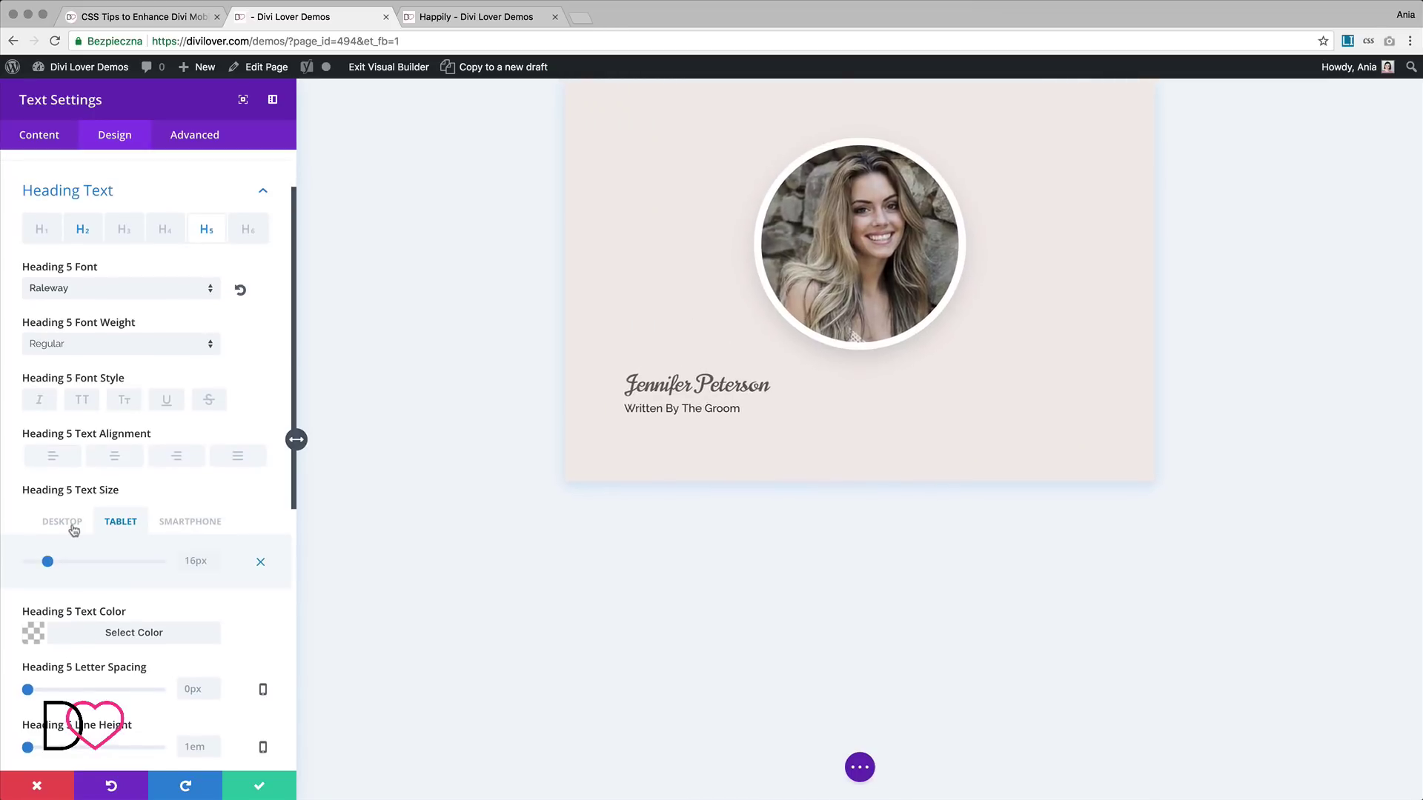
left_click(73, 527)
left_click(117, 529)
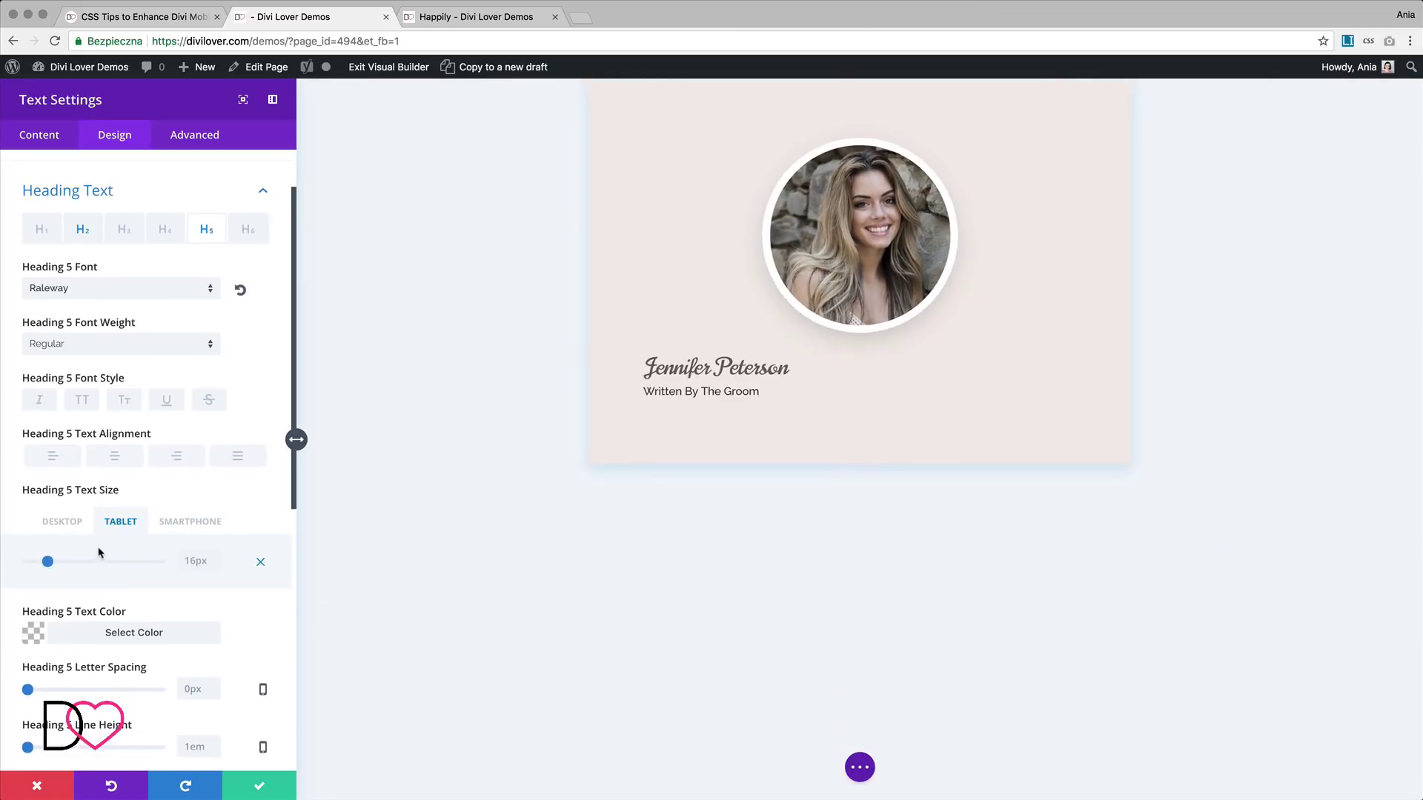
left_click_drag(48, 561, 46, 562)
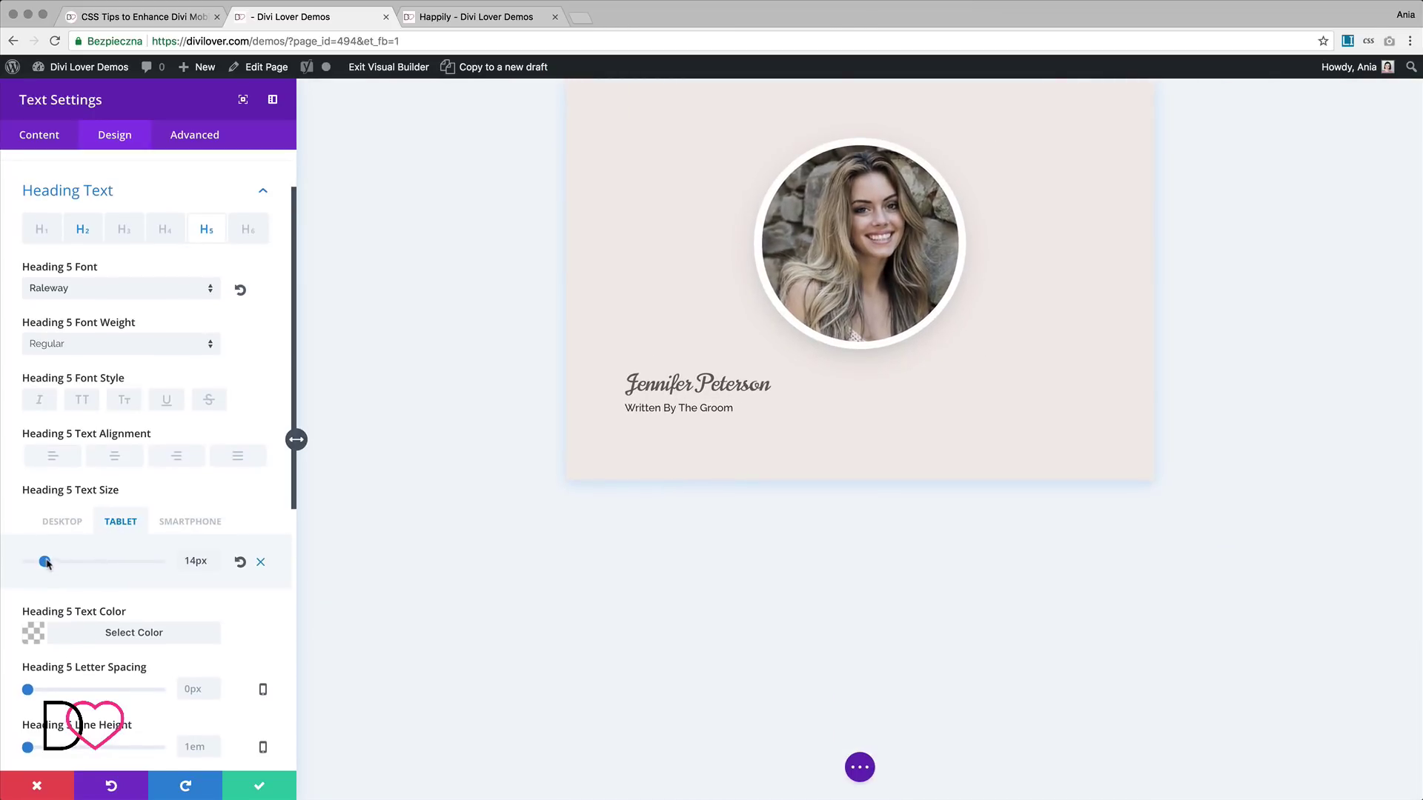
left_click(168, 520)
left_click_drag(46, 561, 46, 561)
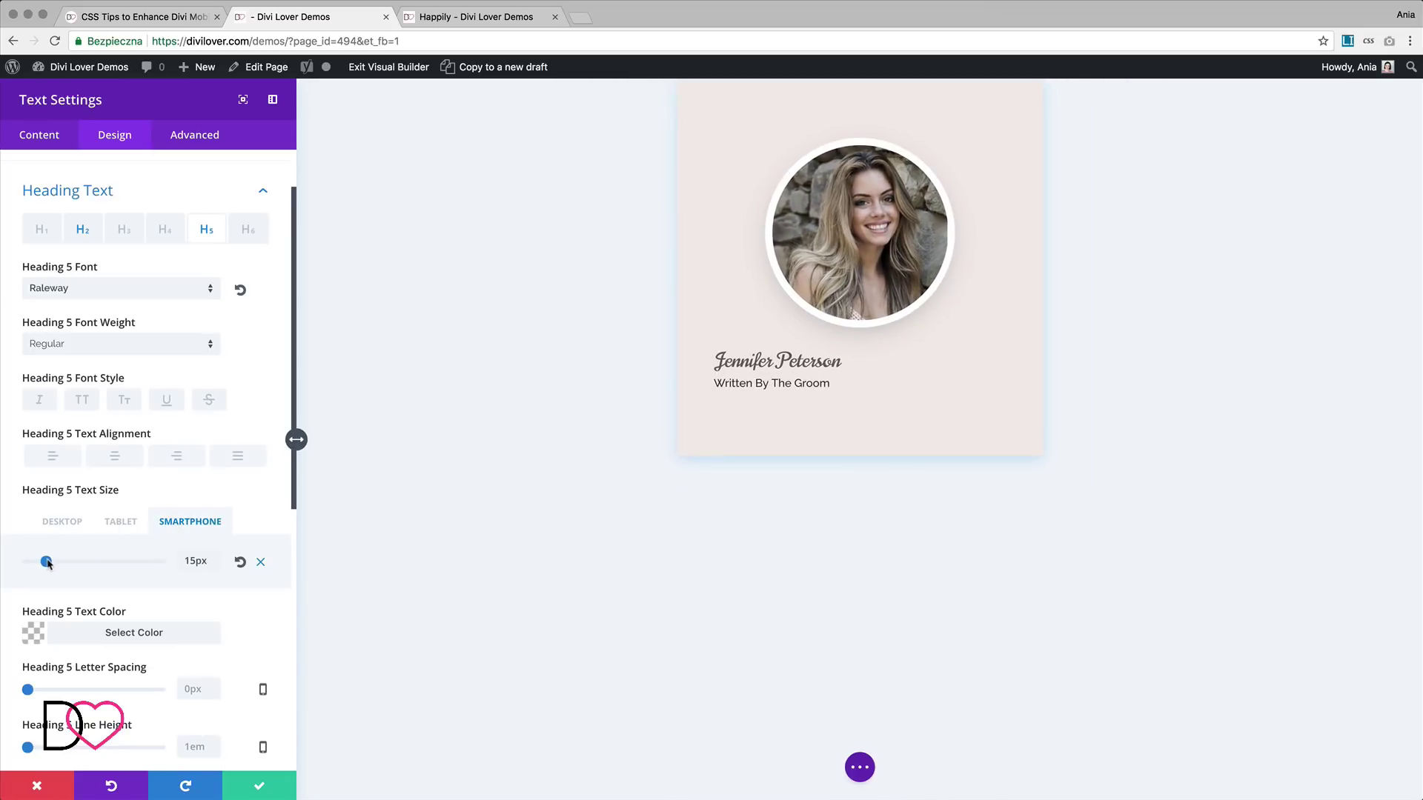
Put the subtitle in small caps with taupe colour #bba29a
left_click(132, 403)
scroll(157, 426, "down", 3)
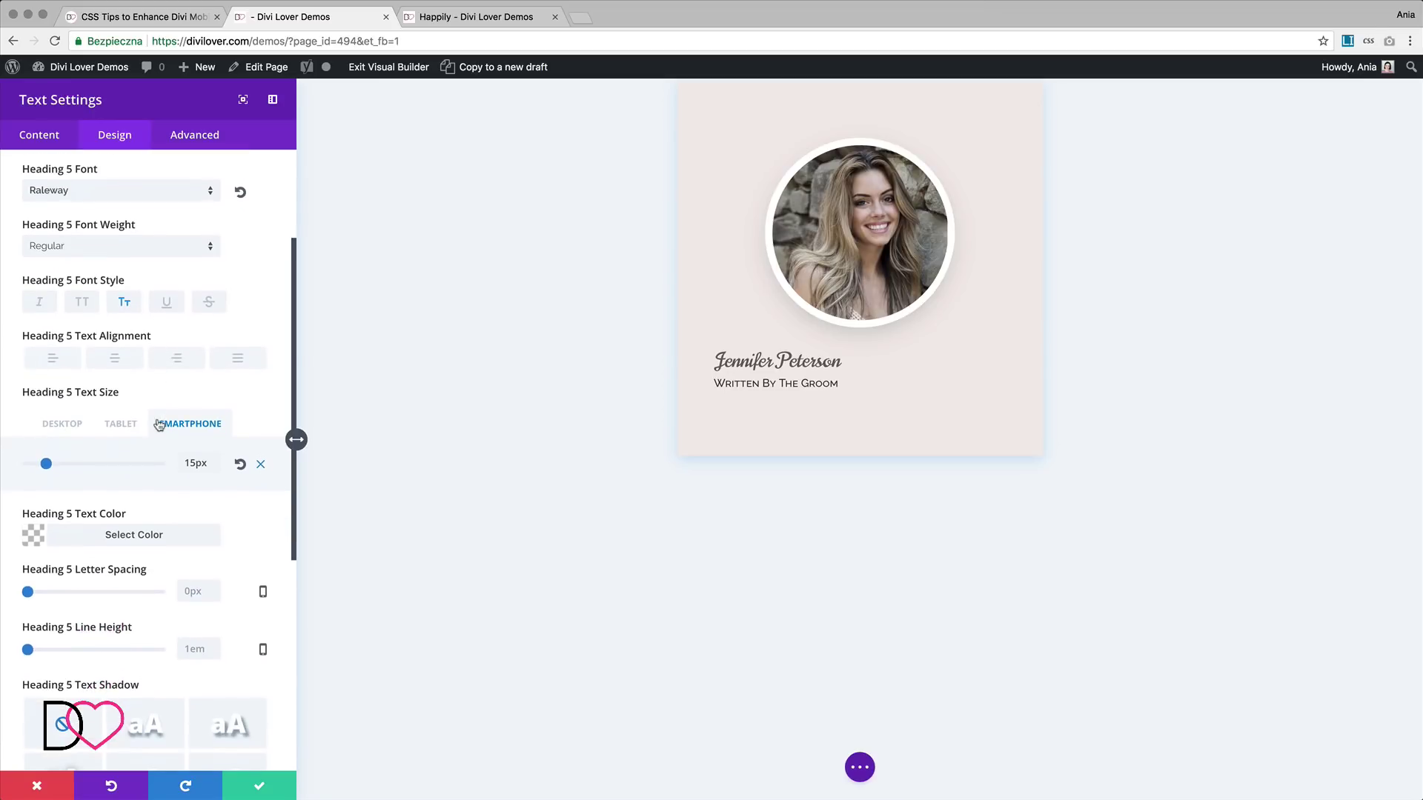
scroll(157, 426, "down", 3)
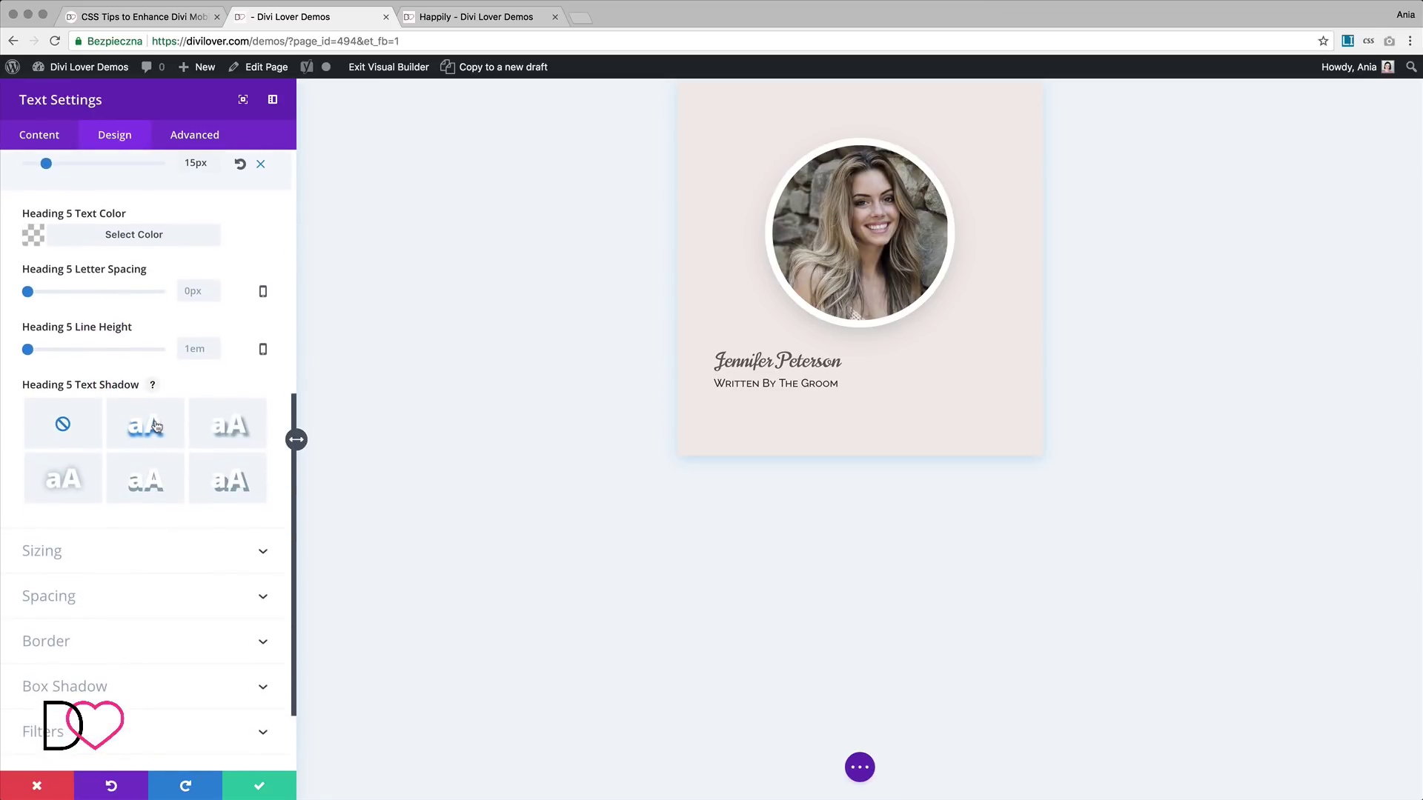
left_click(33, 235)
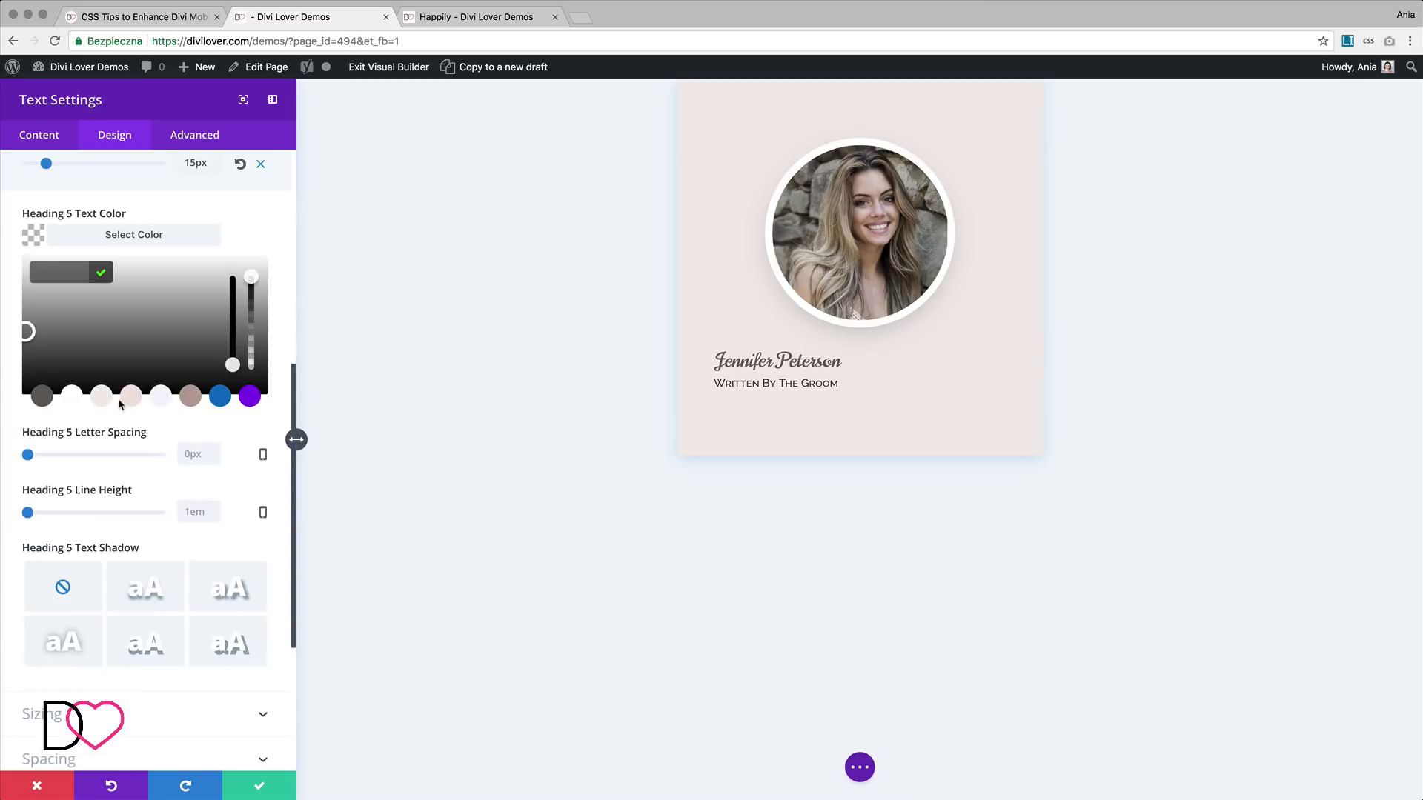
left_click(196, 398)
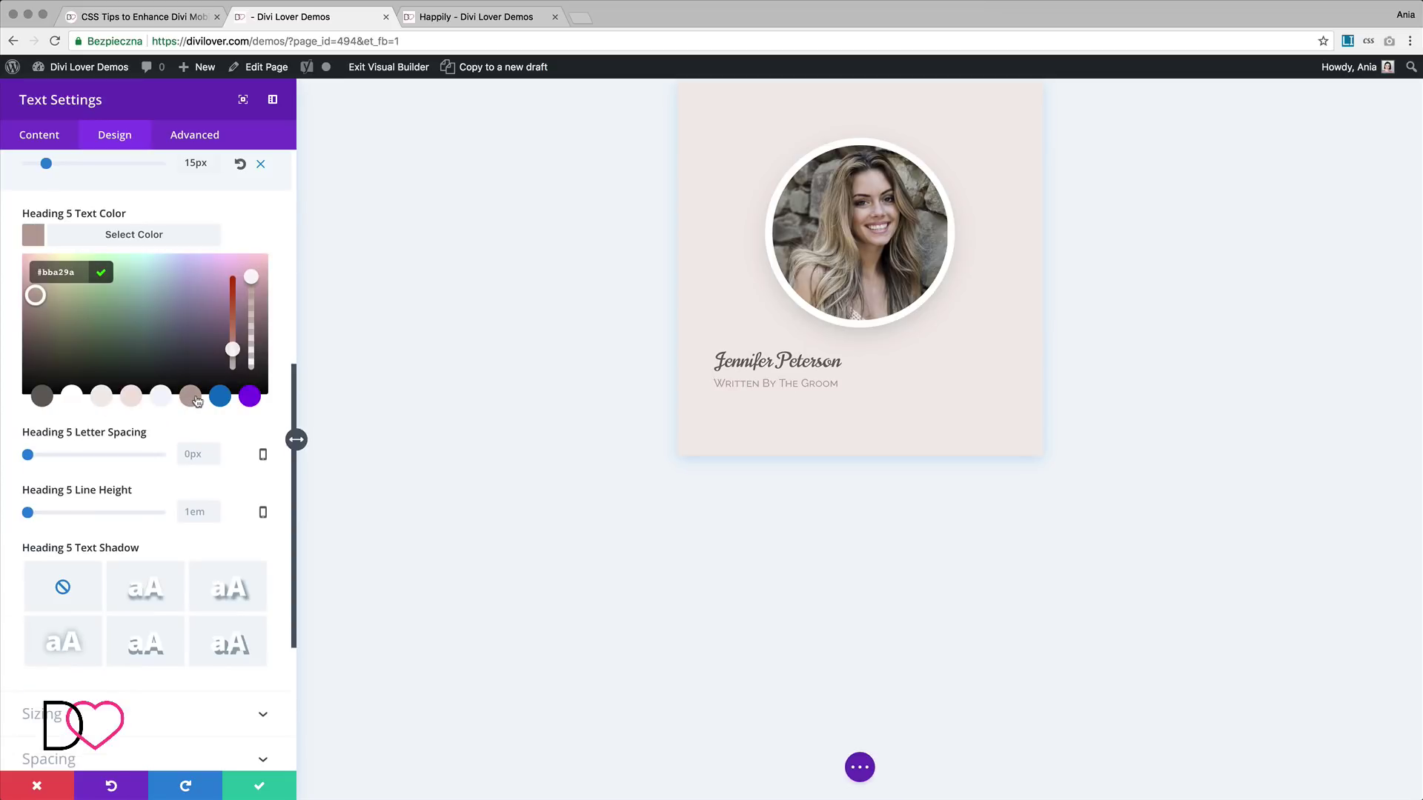
scroll(197, 401, "up", 5)
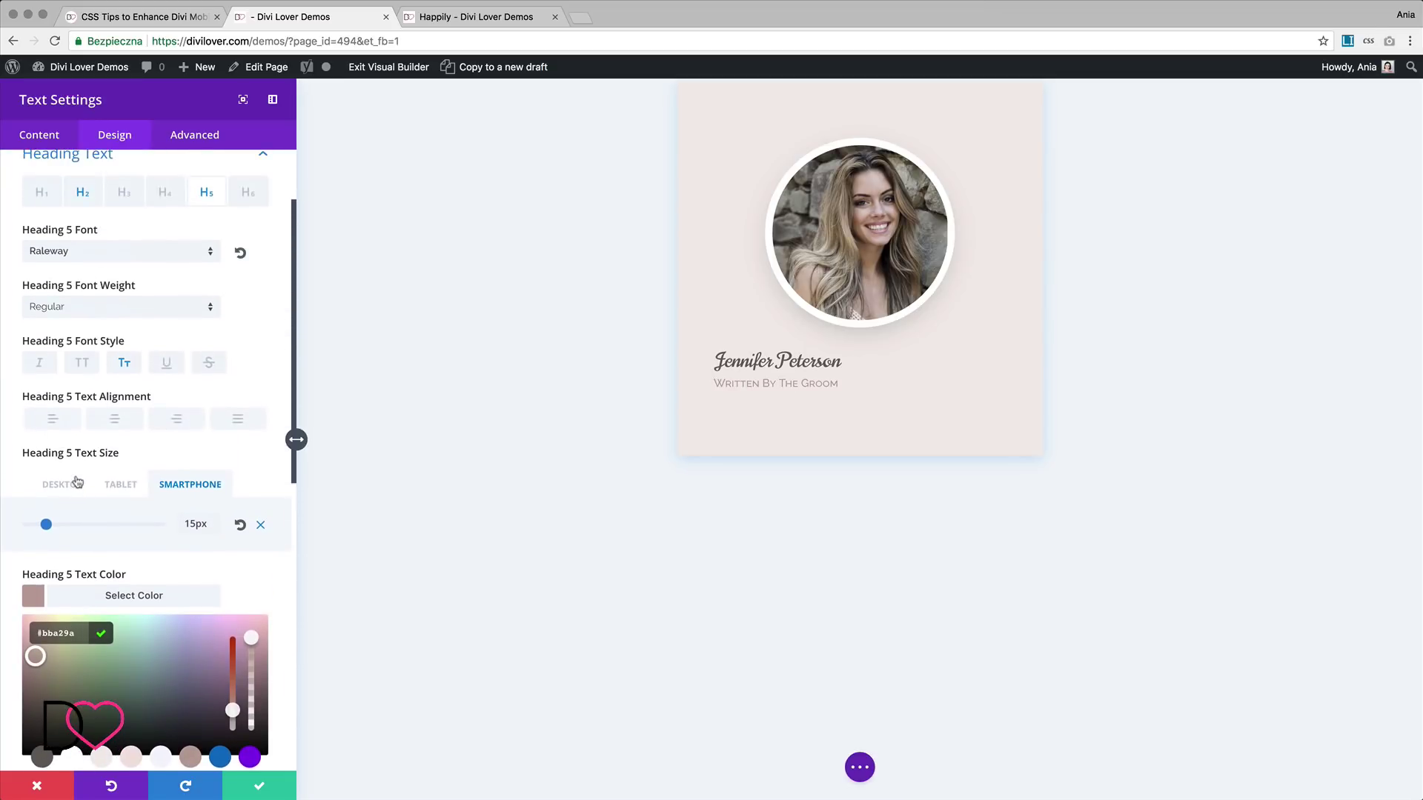
left_click(74, 482)
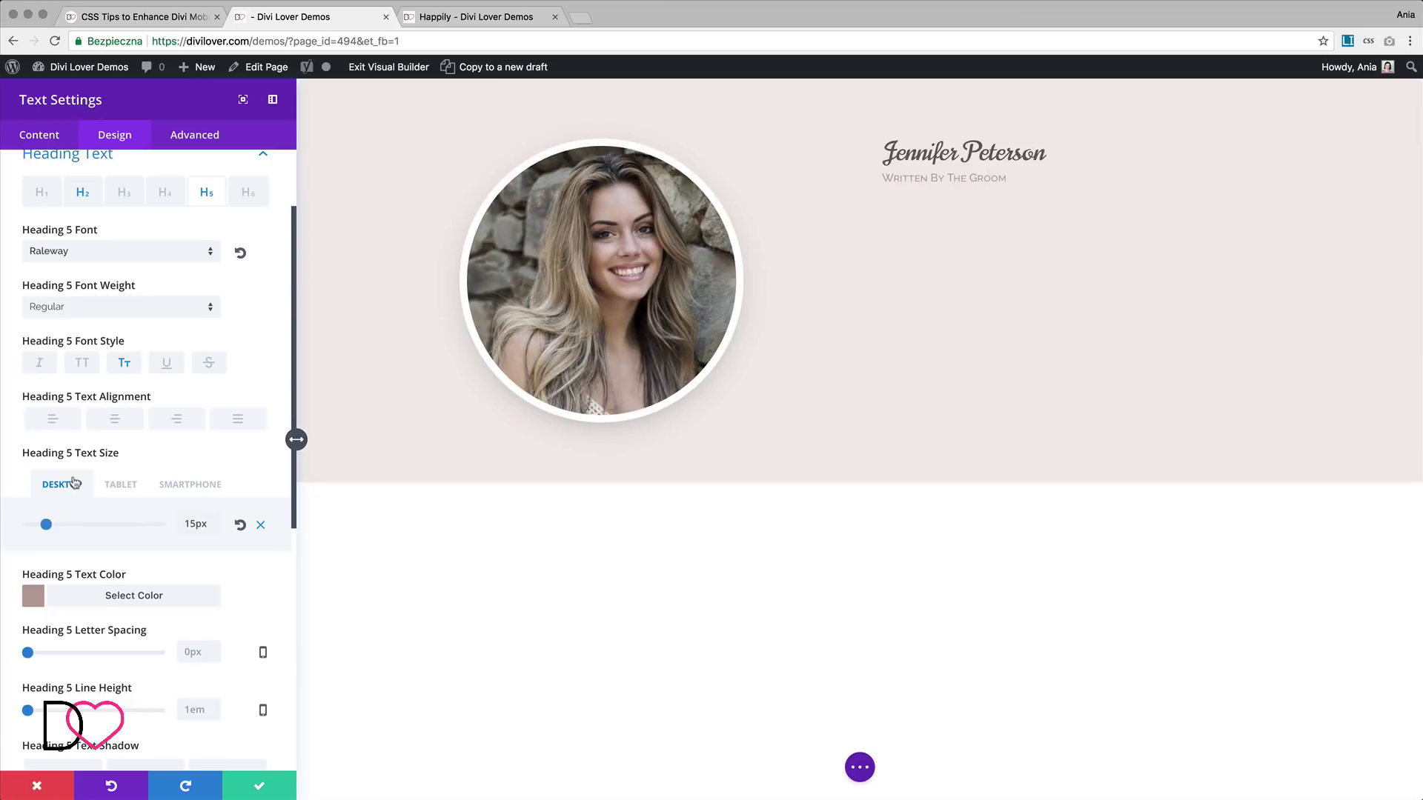
Save the previous text module's styling and insert a new Text module under the subtitle
left_click(258, 788)
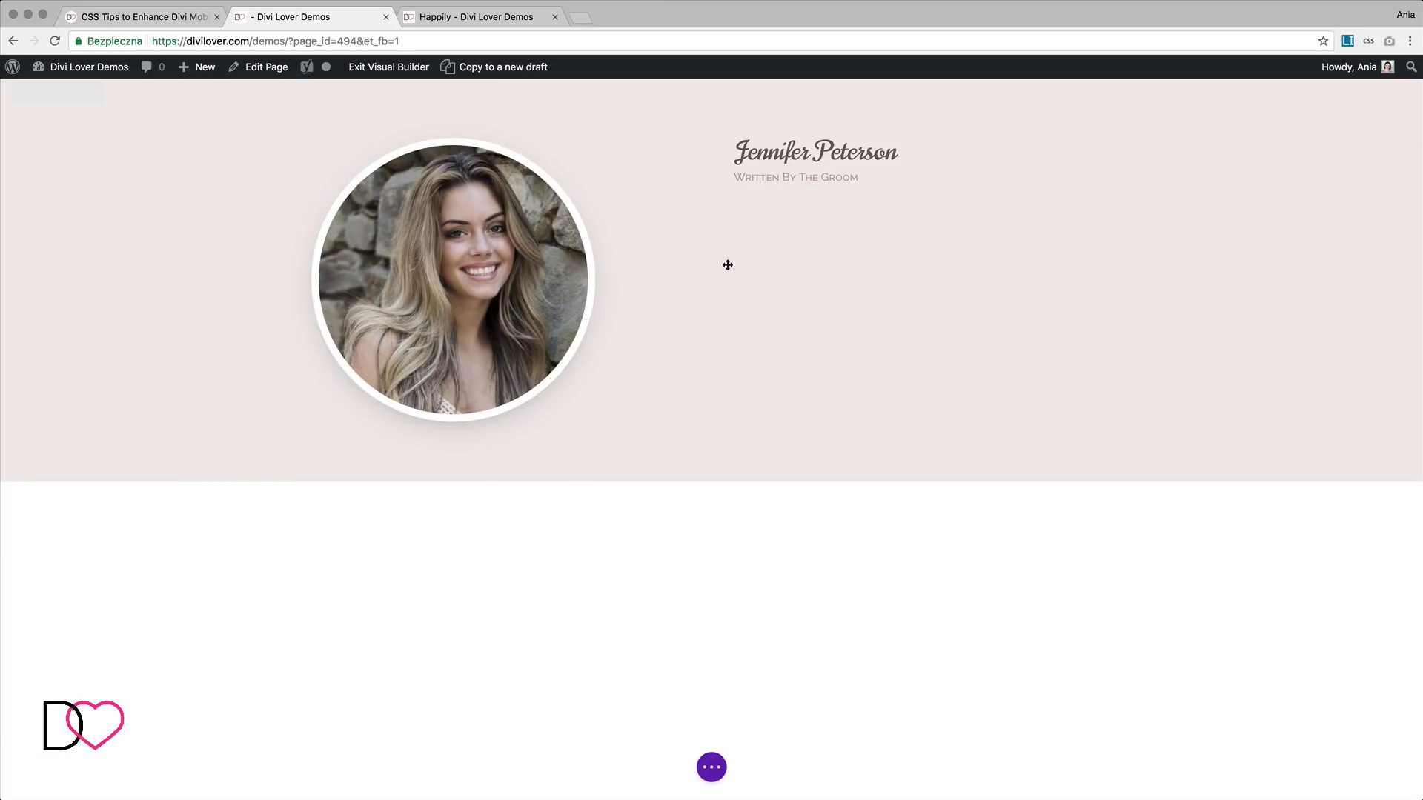
left_click(921, 169)
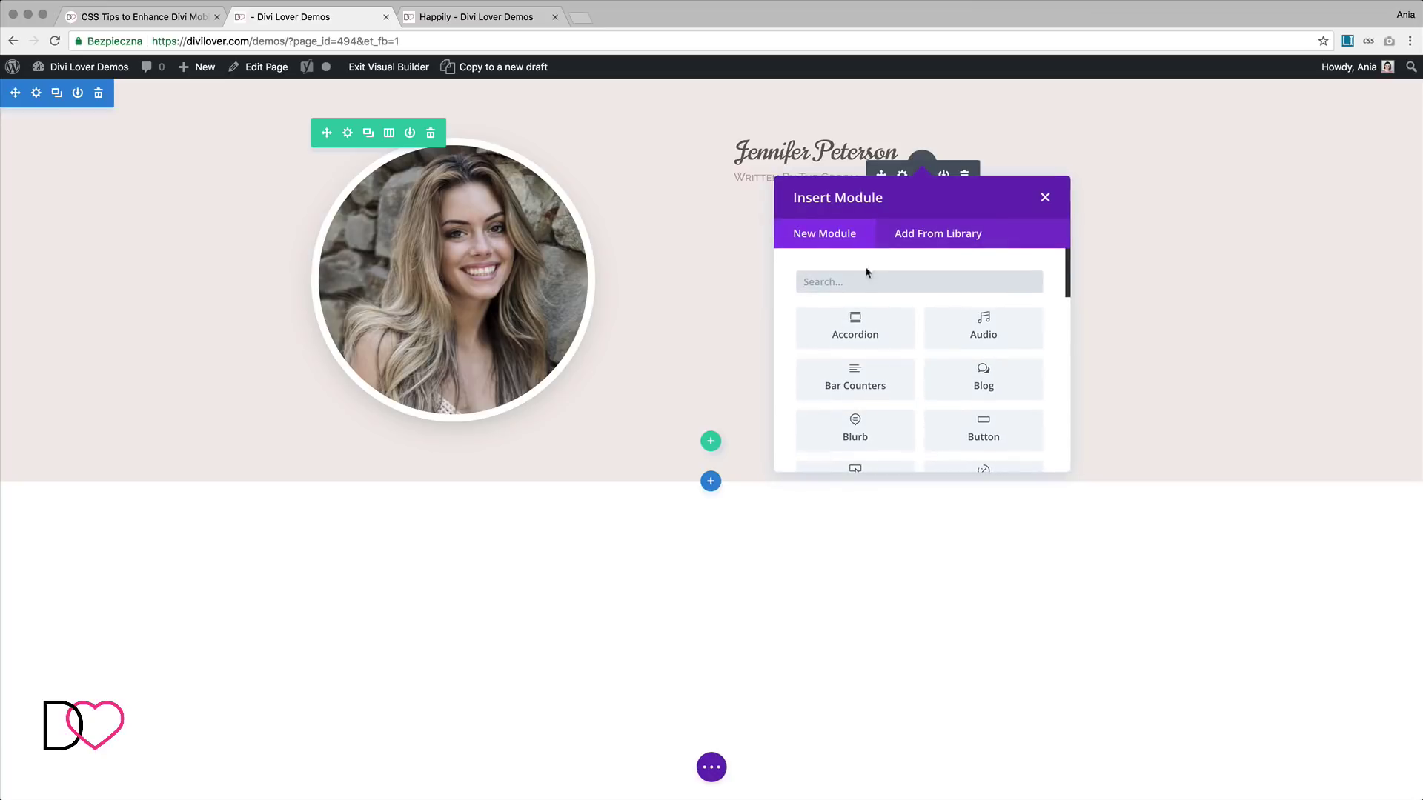
type("text")
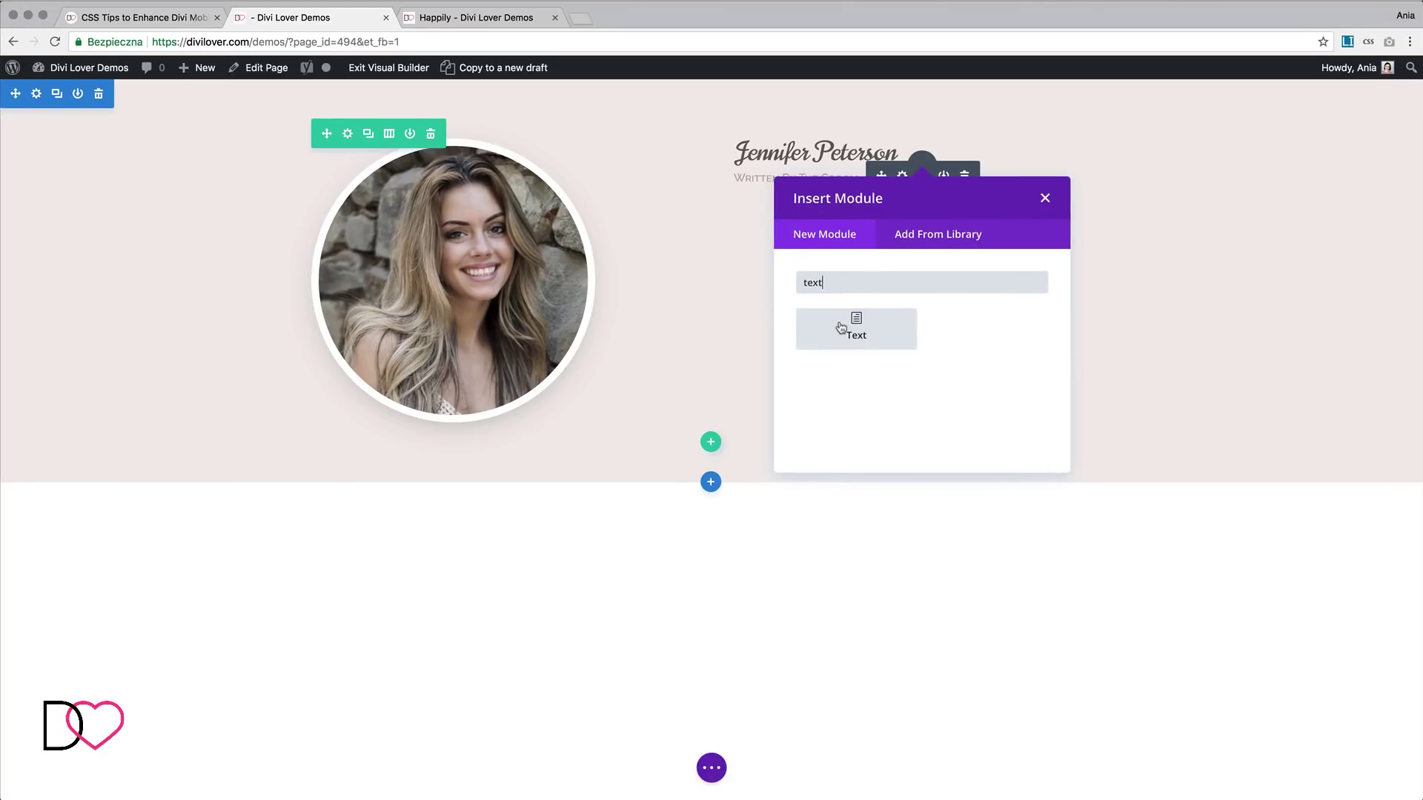
left_click(840, 323)
Paste Lorem ipsum placeholder text and keep only the first paragraph
left_click(87, 369)
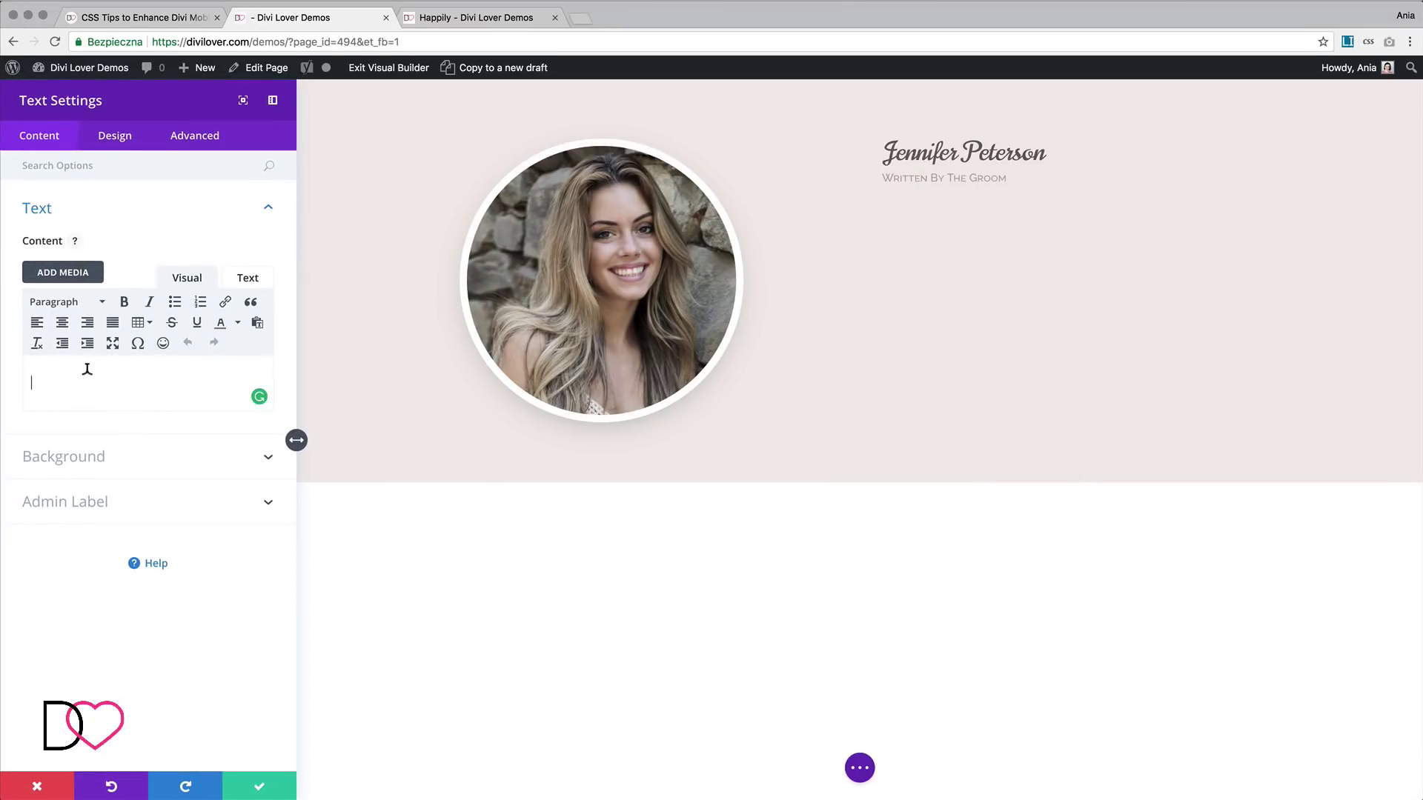
type("Donec sollicitudin molestie malesuada. Vivamus suscipit tortor eget felis porttitor volutpat. Curabitur non nulla sit amet nisl tempus convallis quis ac lectus. Pellentesque in ipsum id orci porta dapibus. Vestibulum ante ipsum primis in faucibus orci luctus et ultrices posuere cubilia Curae; Donec velit neque, auctor sit amet aliquam vel, ullamcorper sit amet ligula. Mauris blandit aliquet elit, eget tincidunt nibh pulvinar a. Cras ultricies ligula sed magna dictum porta. Praesent sapien massa, convallis a pellentesque nec, egestas non nisi. Praesent sapien massa, convallis a pellentesque nec, egestas non nisi. Cras ultricies ligula sed magna dictum porta. Donec sollicitudin molestie malesuada. Sed porttitor lectus nibh. Praesent sapien massa, convallis a pellentesque nec, egestas non nisi. Curabitur aliquet quam id dui posuere blandit. Curabitur non nulla sit amet nisl tempus convallis quis ac lectus.")
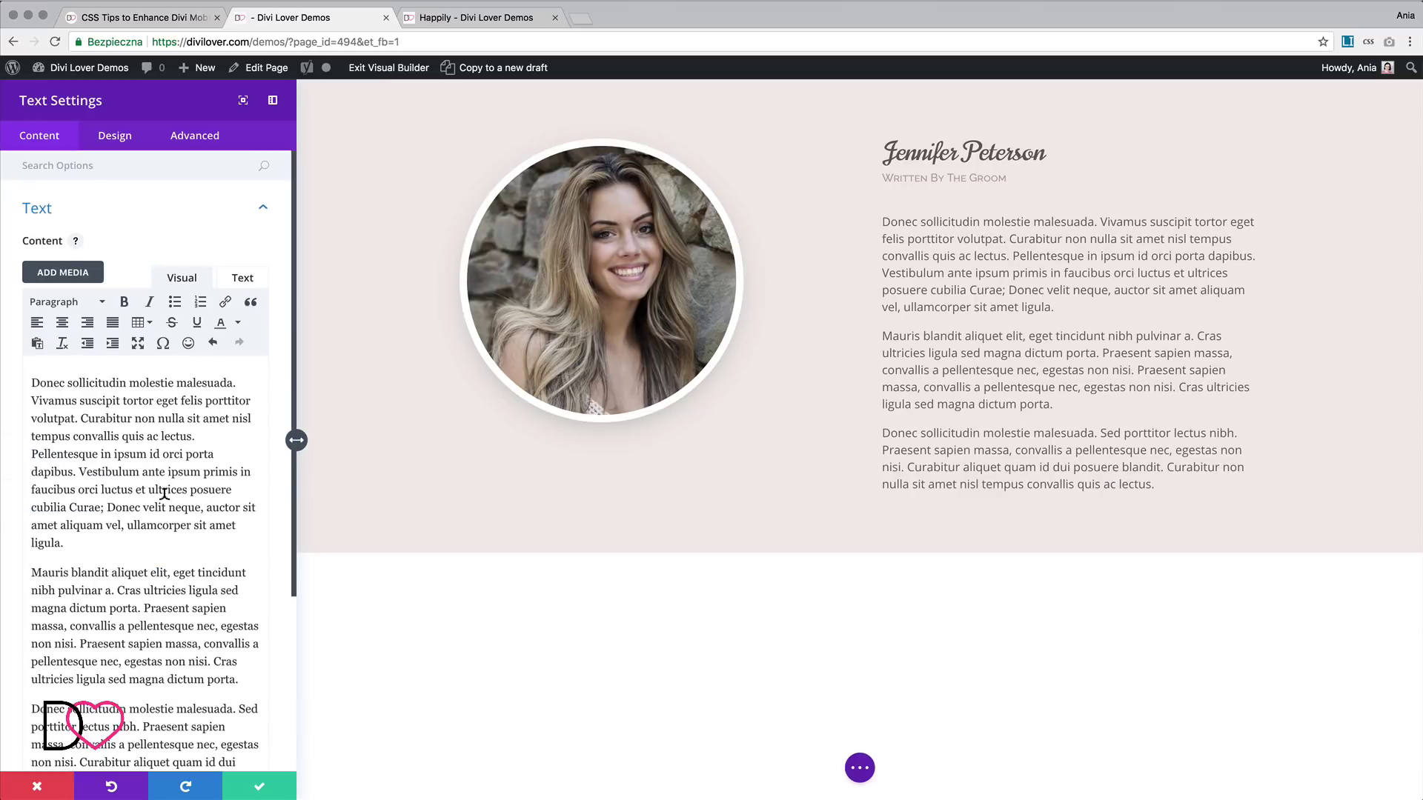
left_click(80, 466)
key("super+shift+Down")
key("BackSpace")
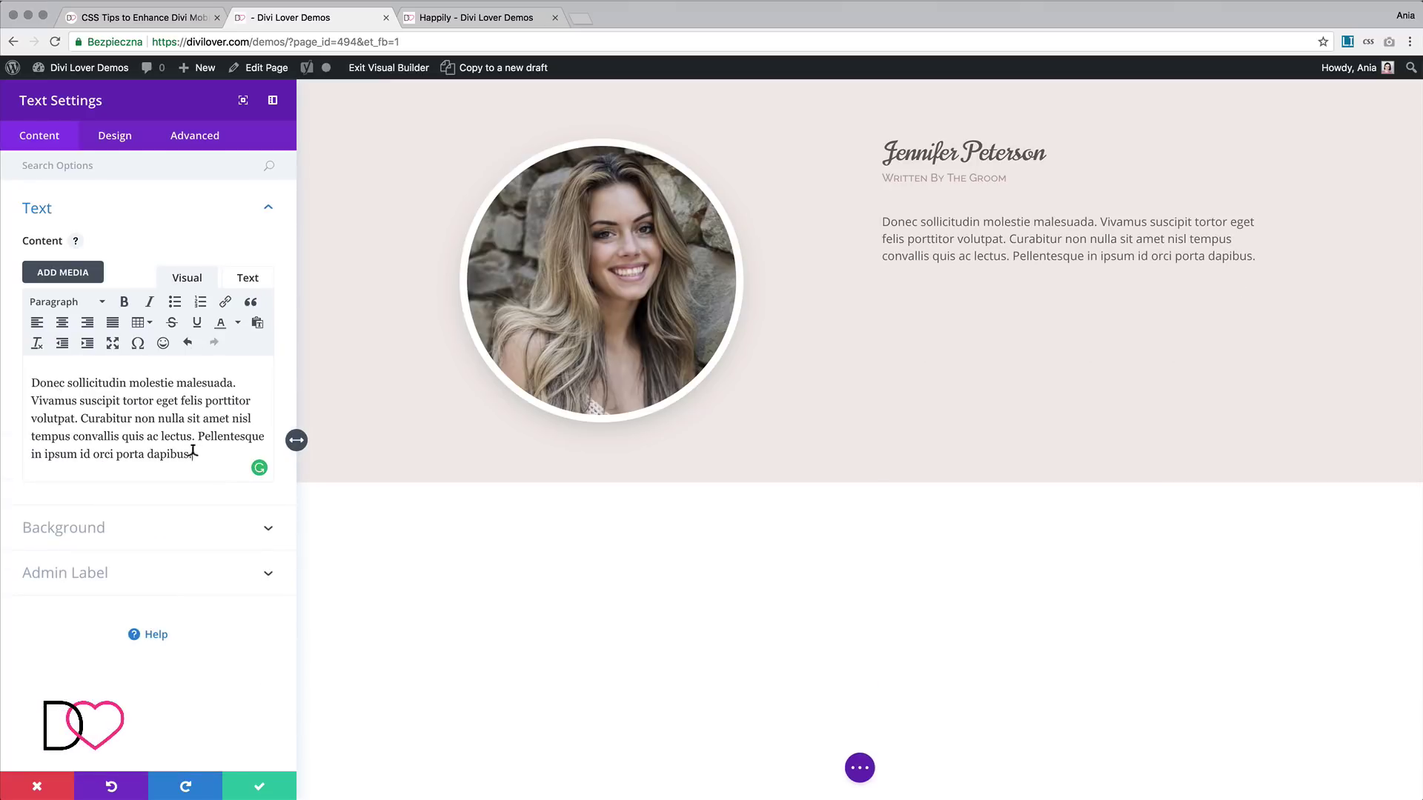
Set the paragraph font to Raleway Light at 17px
left_click(120, 140)
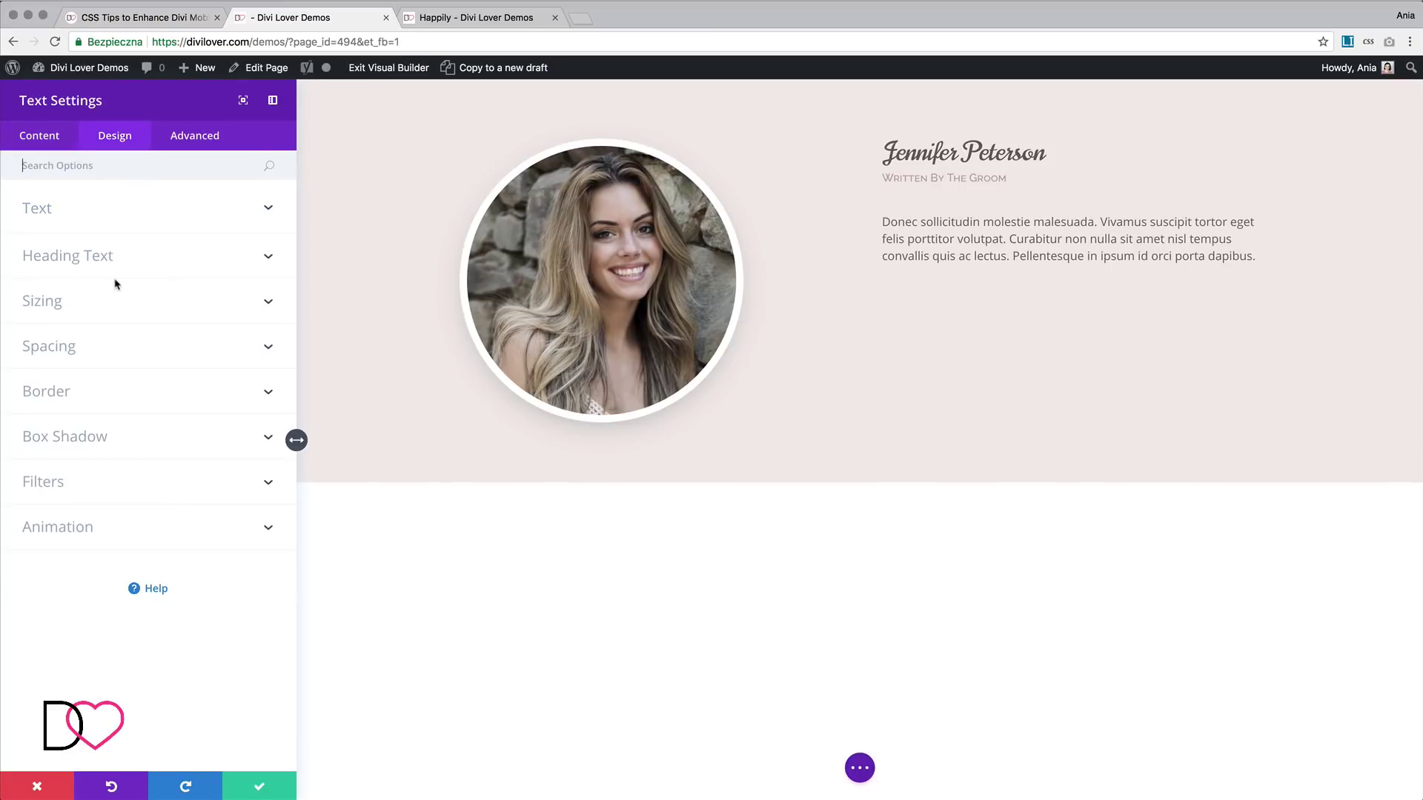
left_click(85, 210)
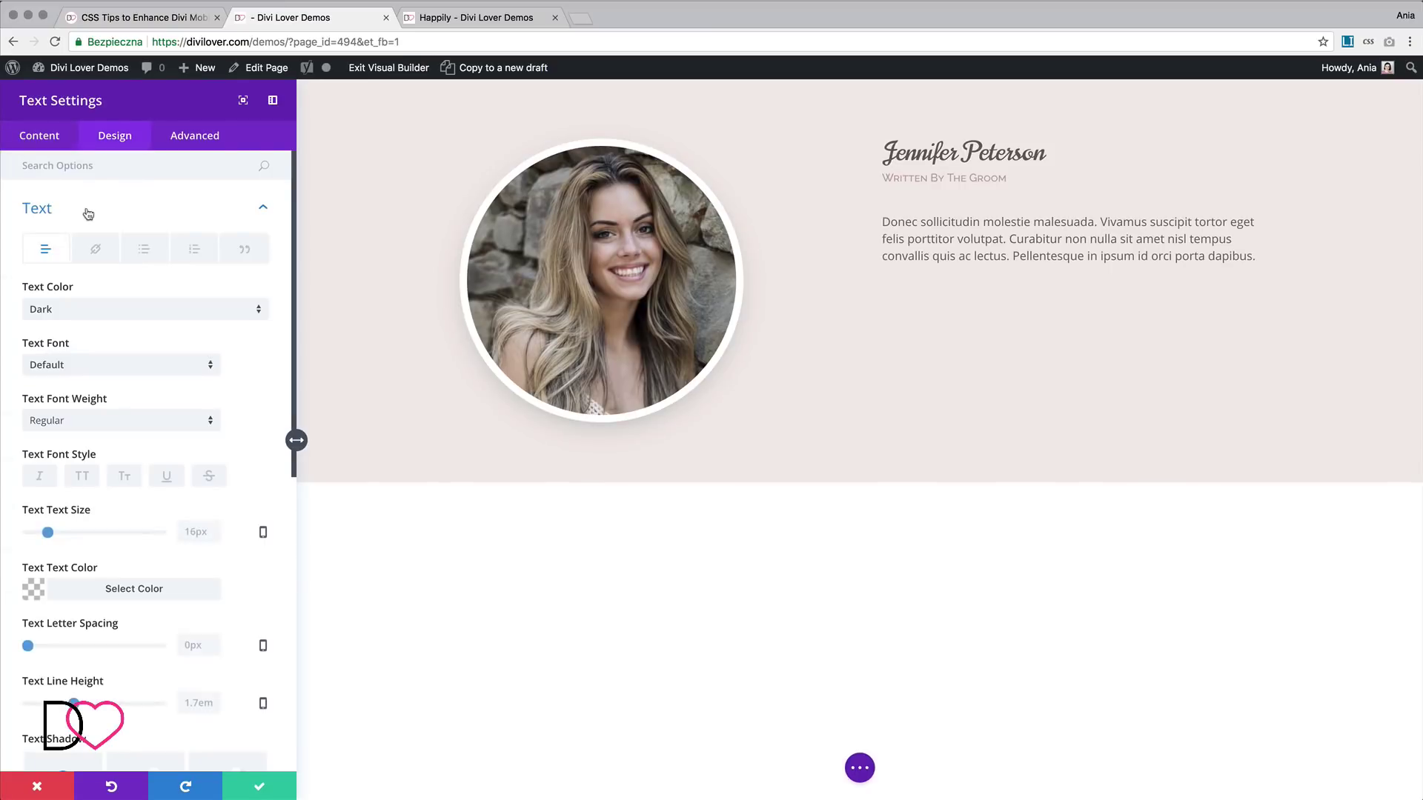
left_click(88, 365)
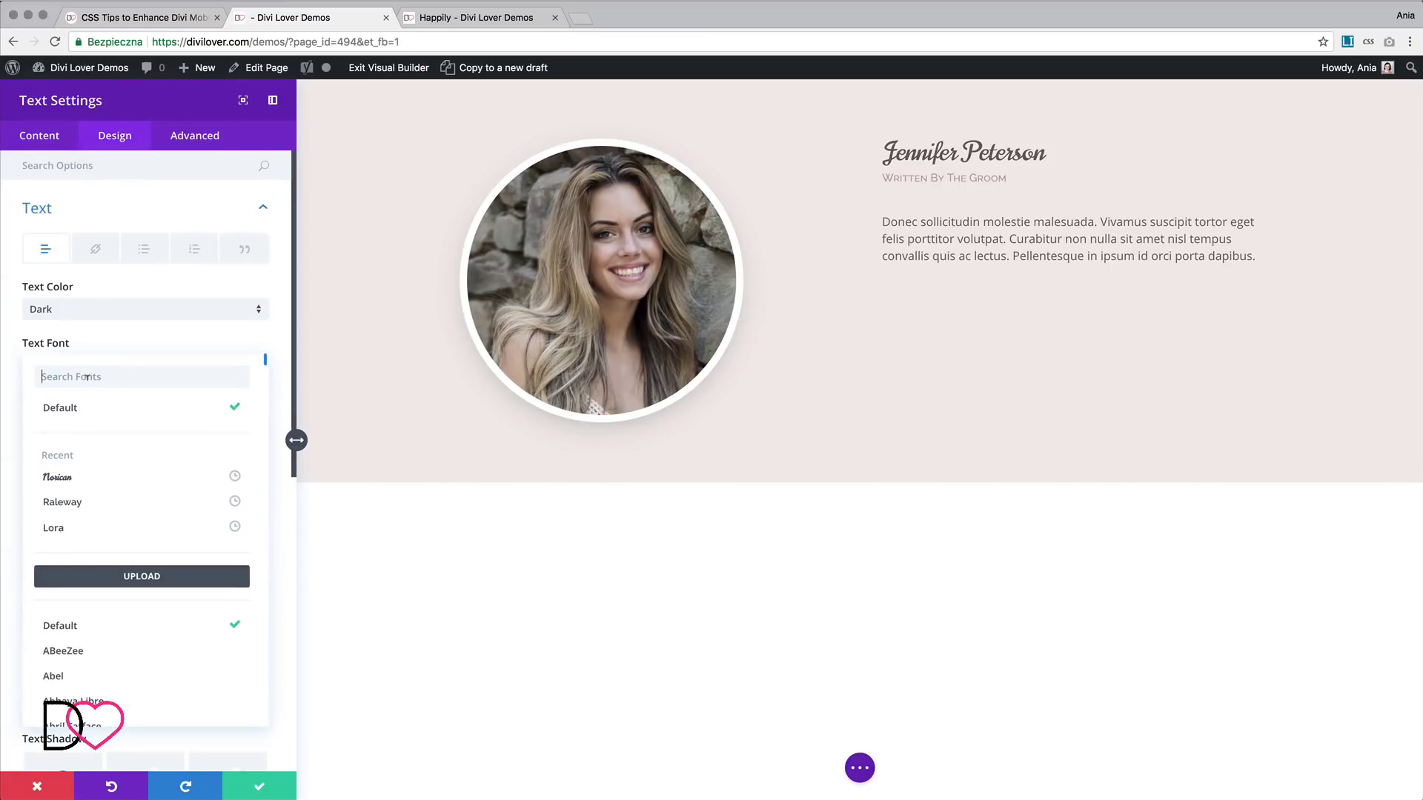
left_click(99, 505)
left_click(109, 420)
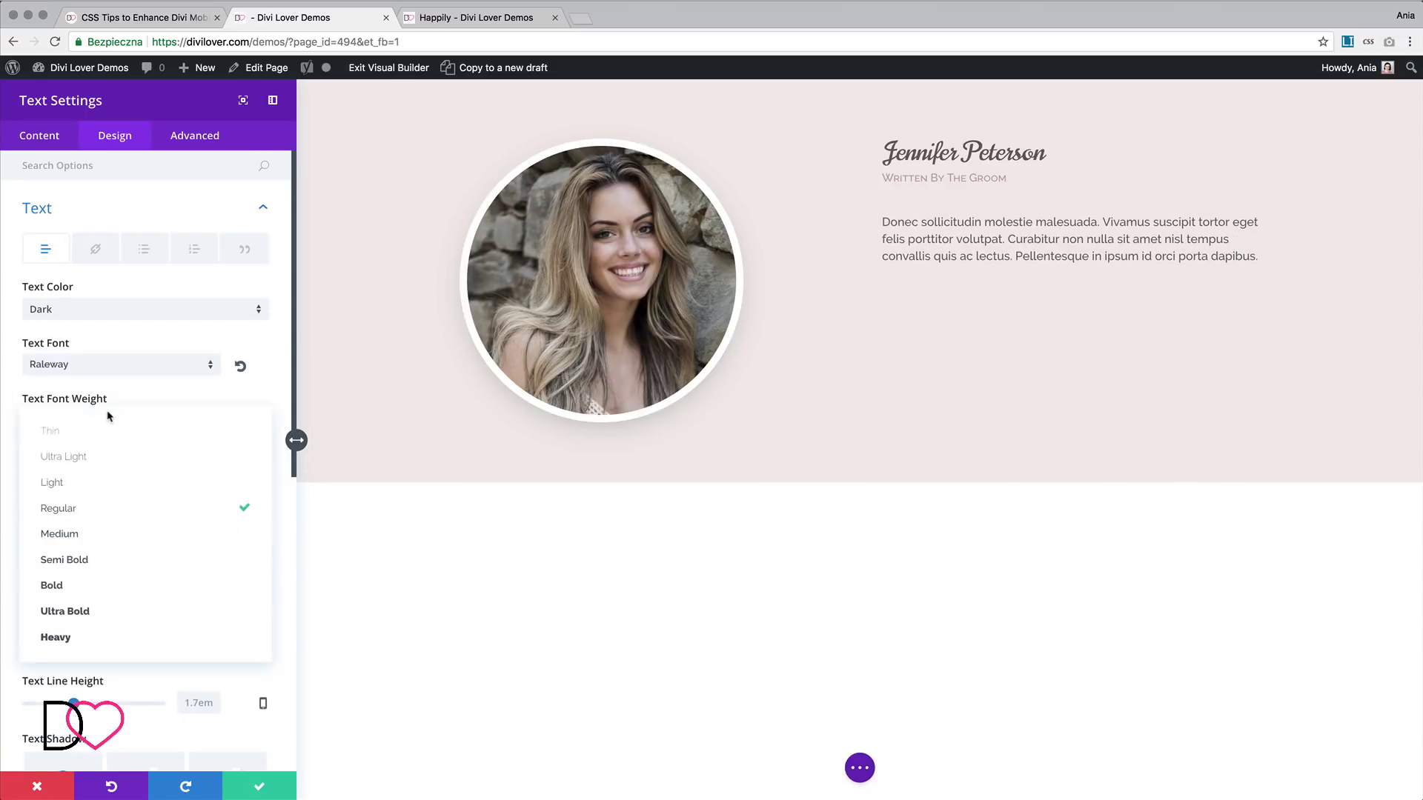
left_click(100, 486)
left_click_drag(54, 535, 51, 534)
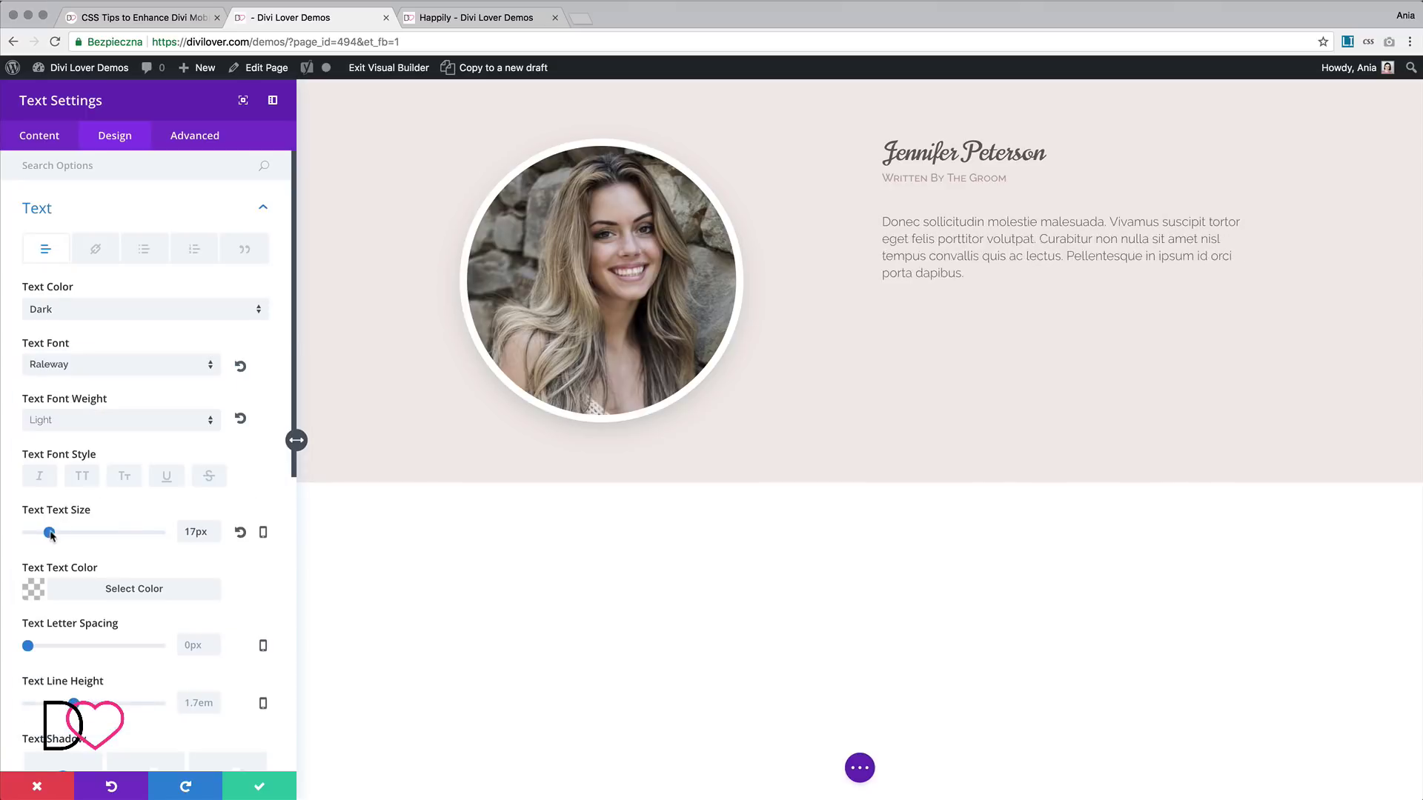
Make the paragraph 15px on smartphones and give it a 1.8em line height
left_click(264, 532)
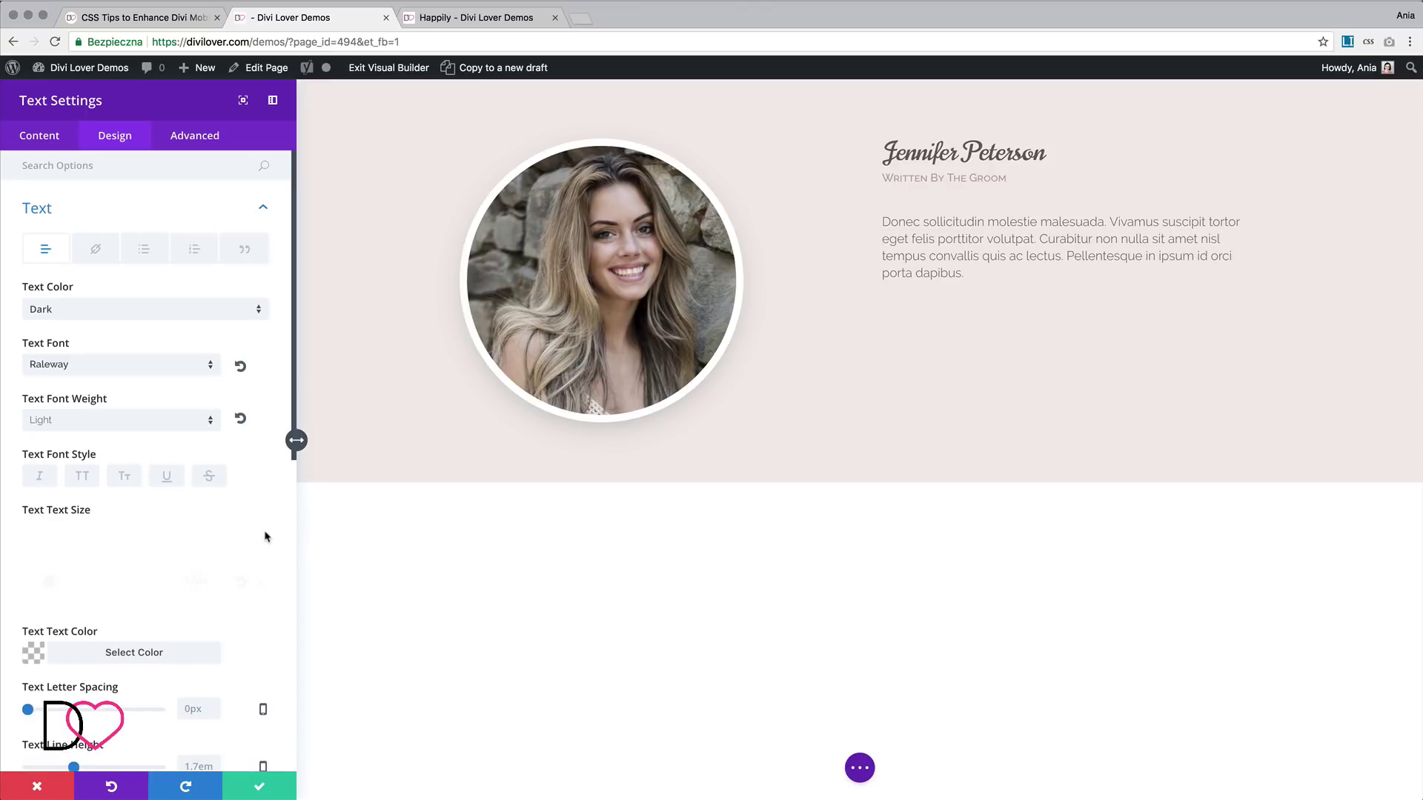
left_click(117, 539)
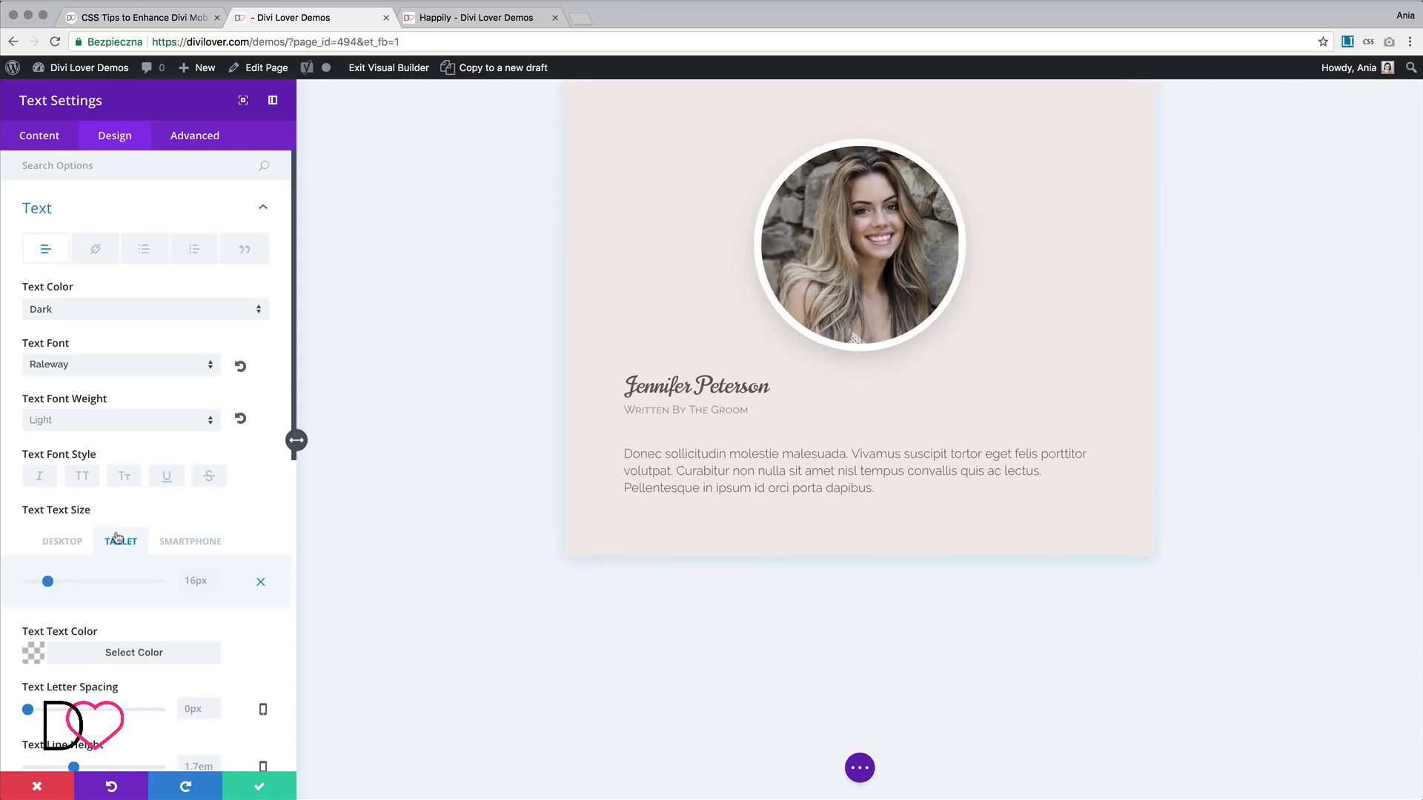
left_click(159, 547)
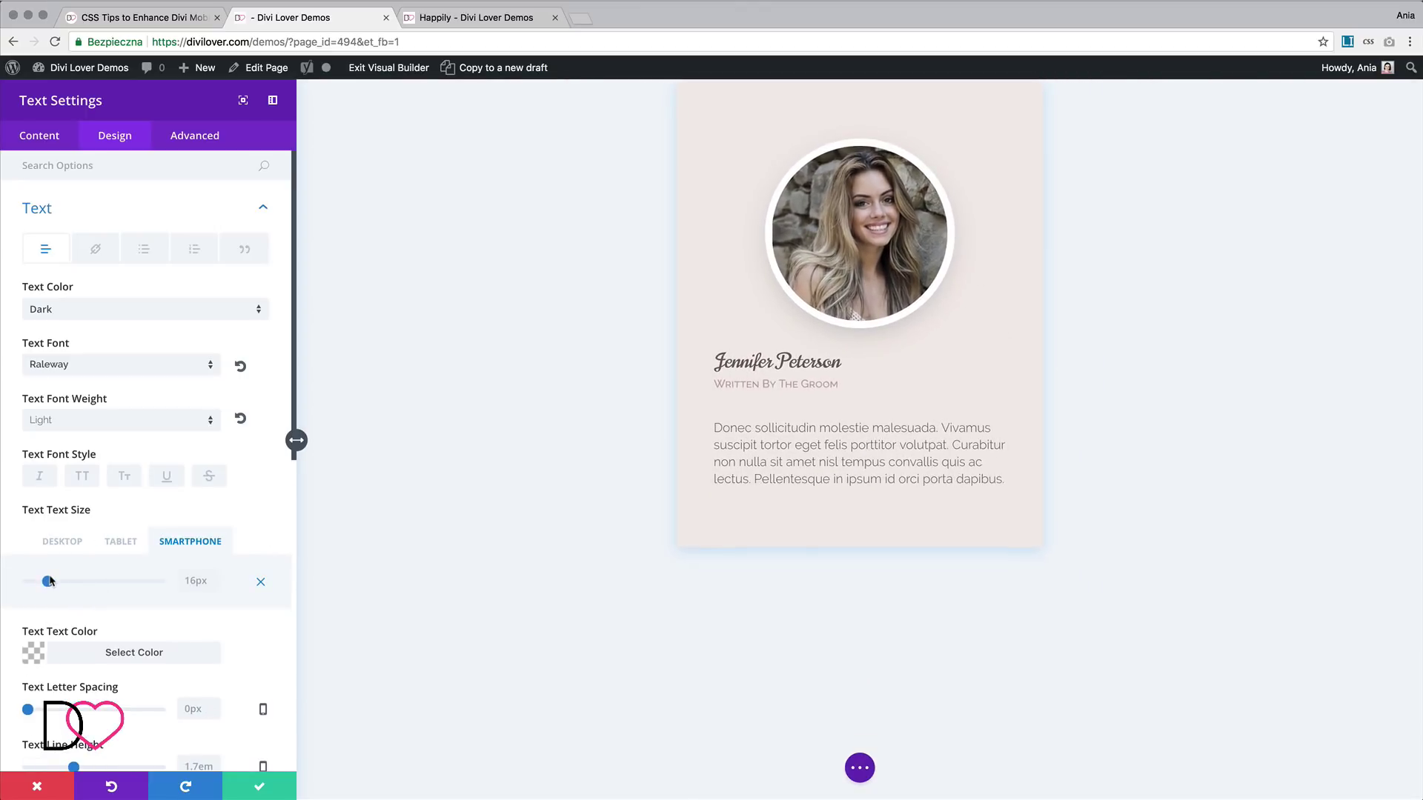
left_click_drag(49, 582, 47, 582)
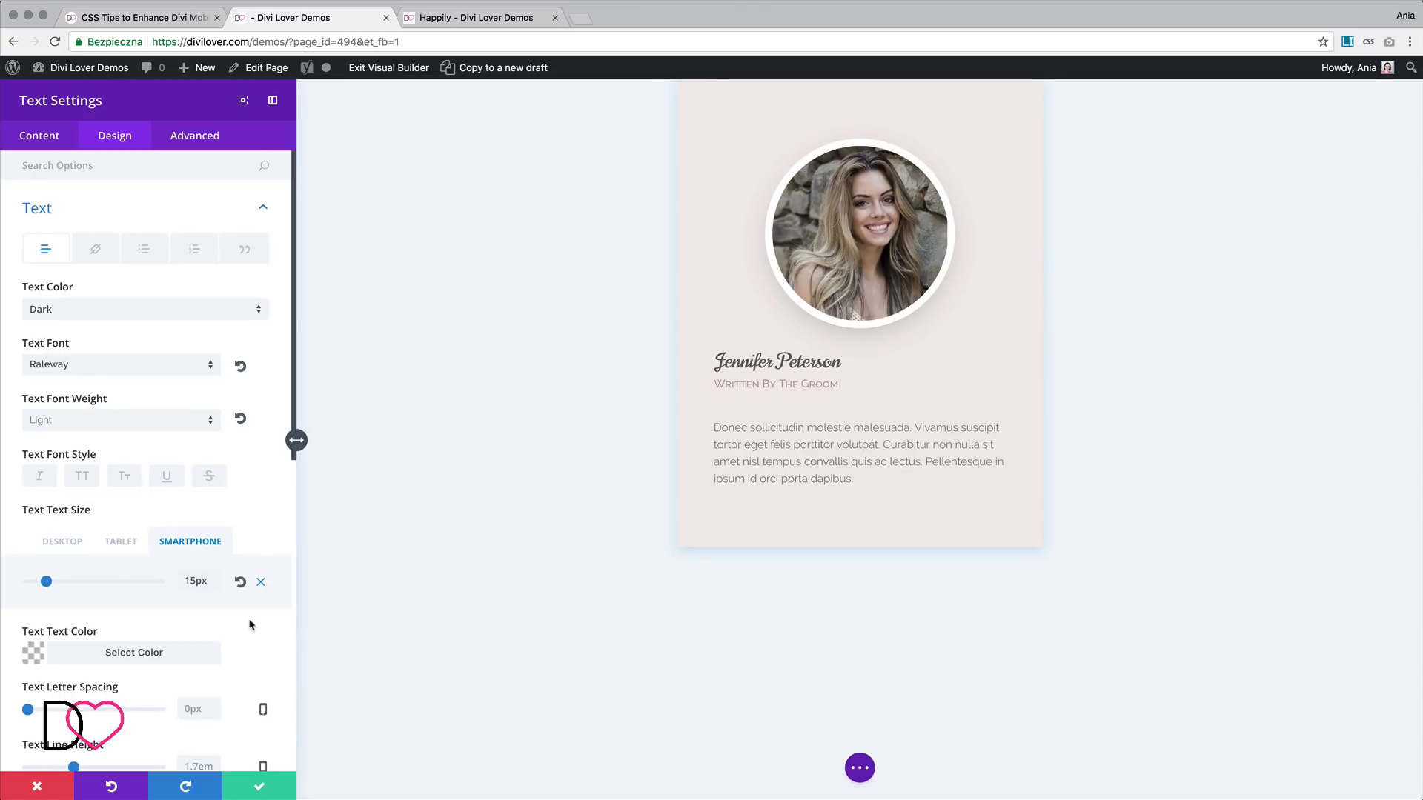
scroll(249, 627, "down", 3)
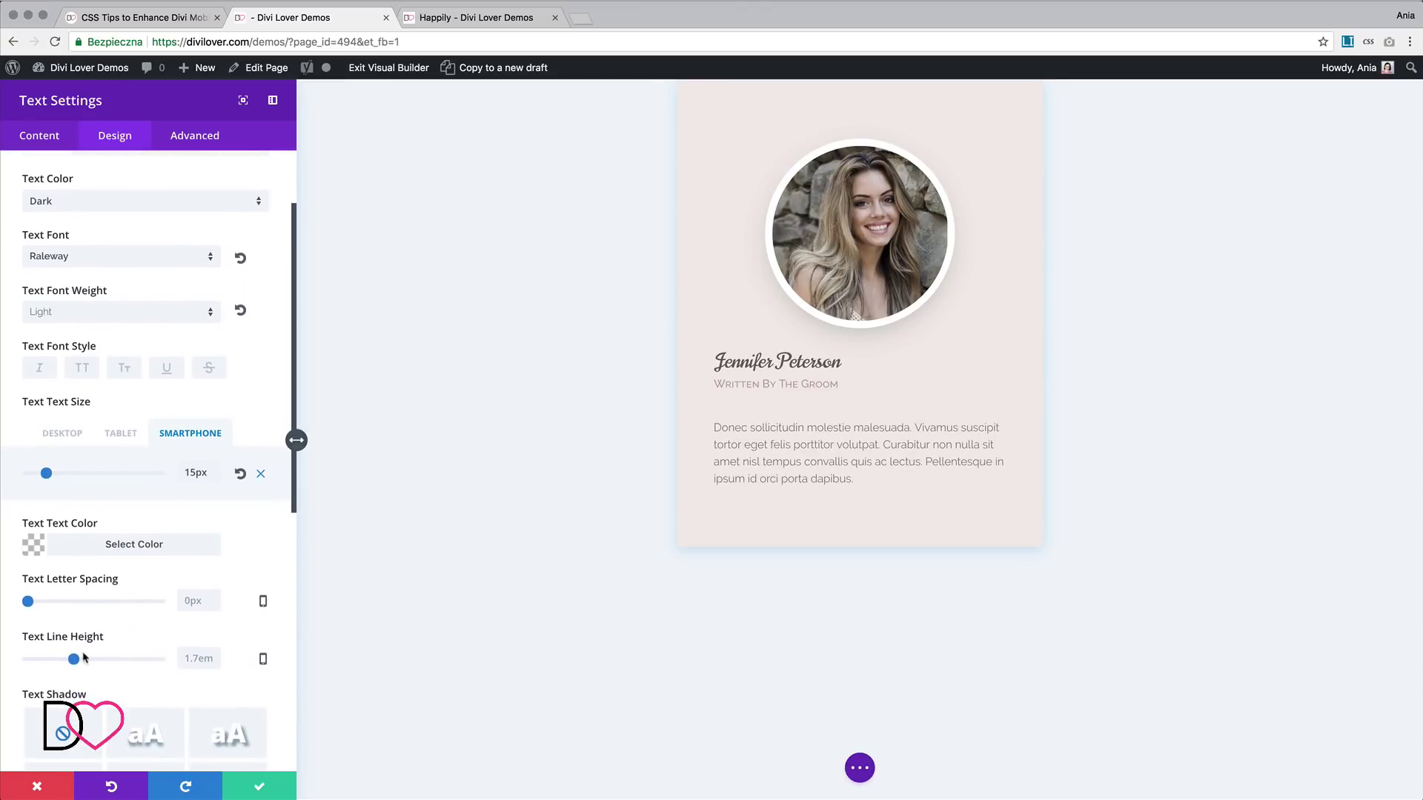
left_click_drag(75, 649, 82, 650)
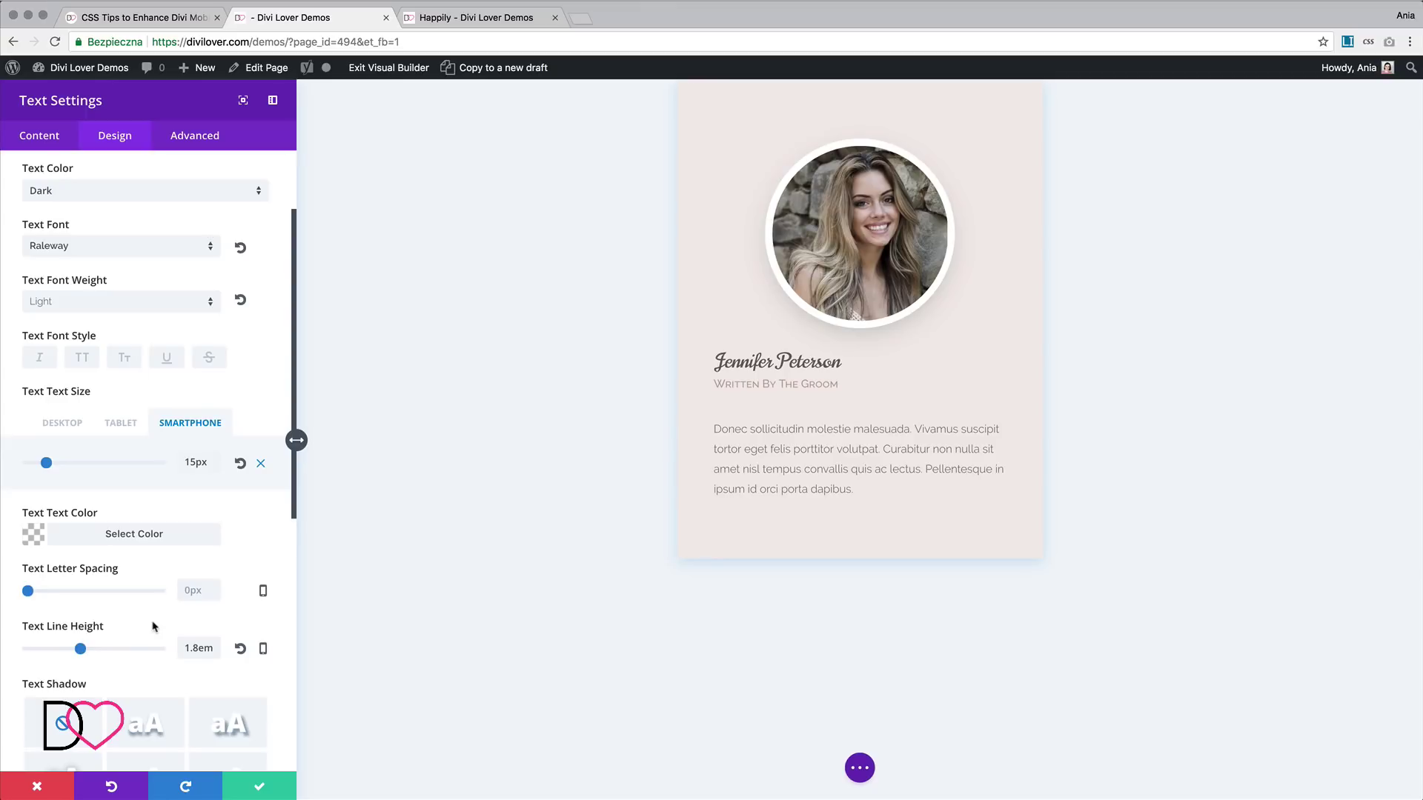
scroll(153, 627, "up", 3)
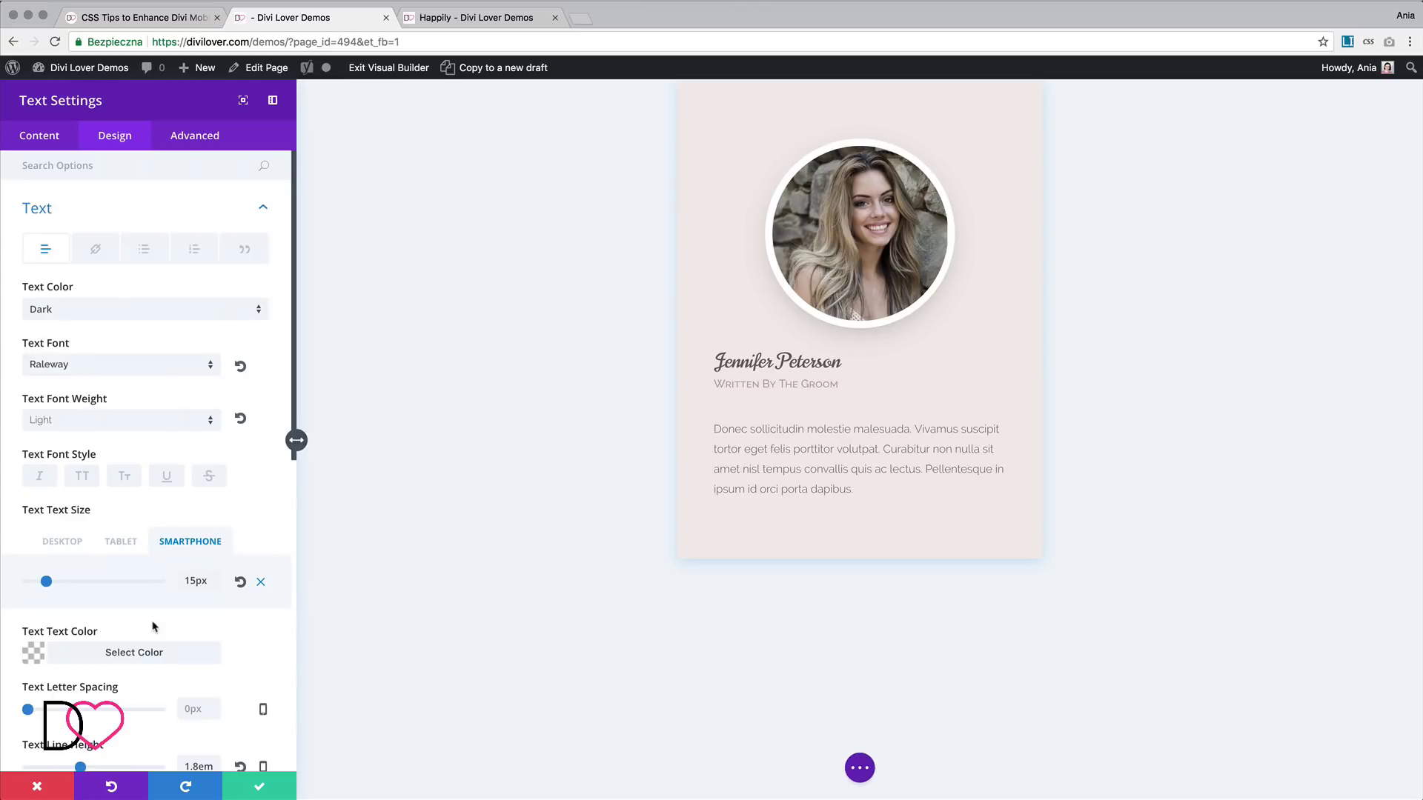
Save the paragraph settings, then centre-align the bride's portrait image in its column and save
left_click(278, 787)
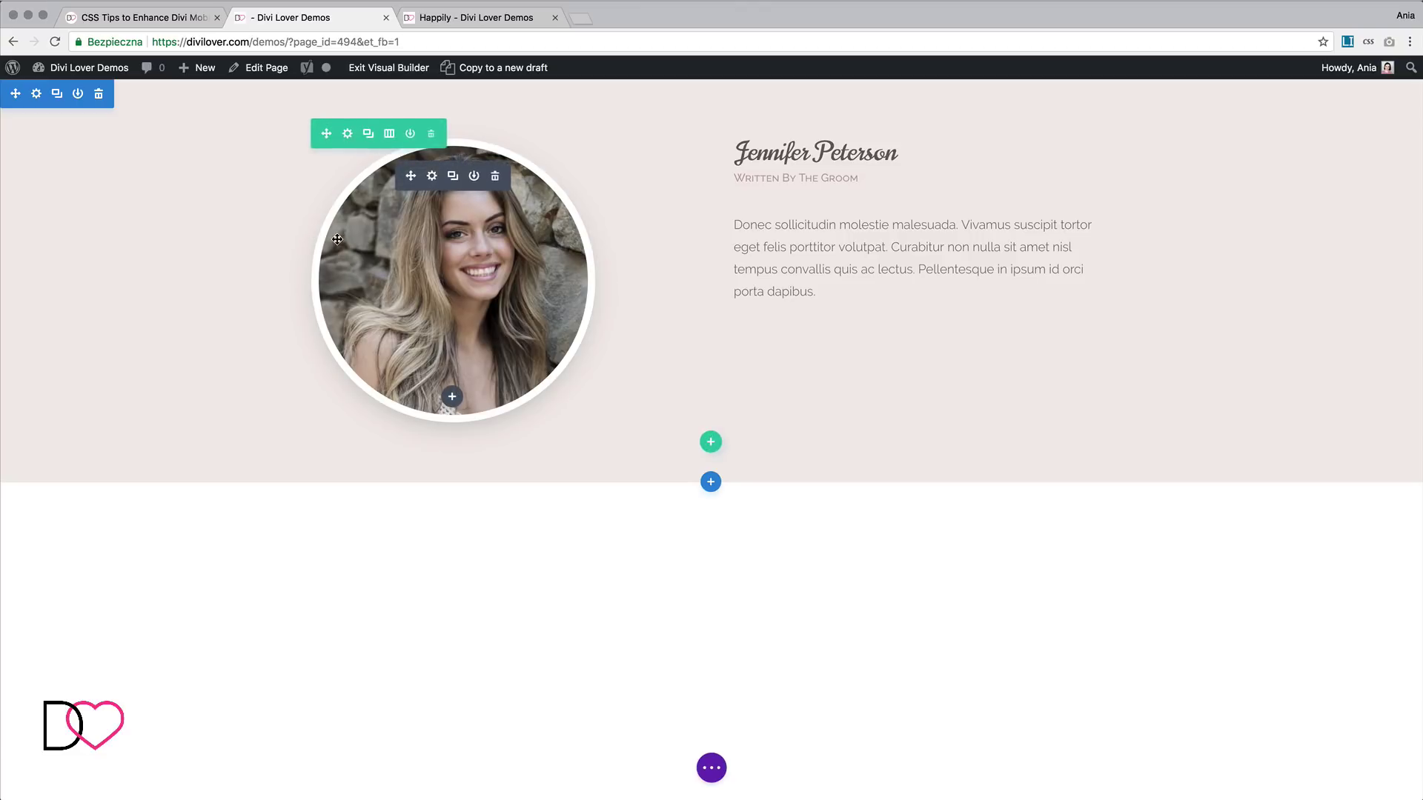
left_click(433, 179)
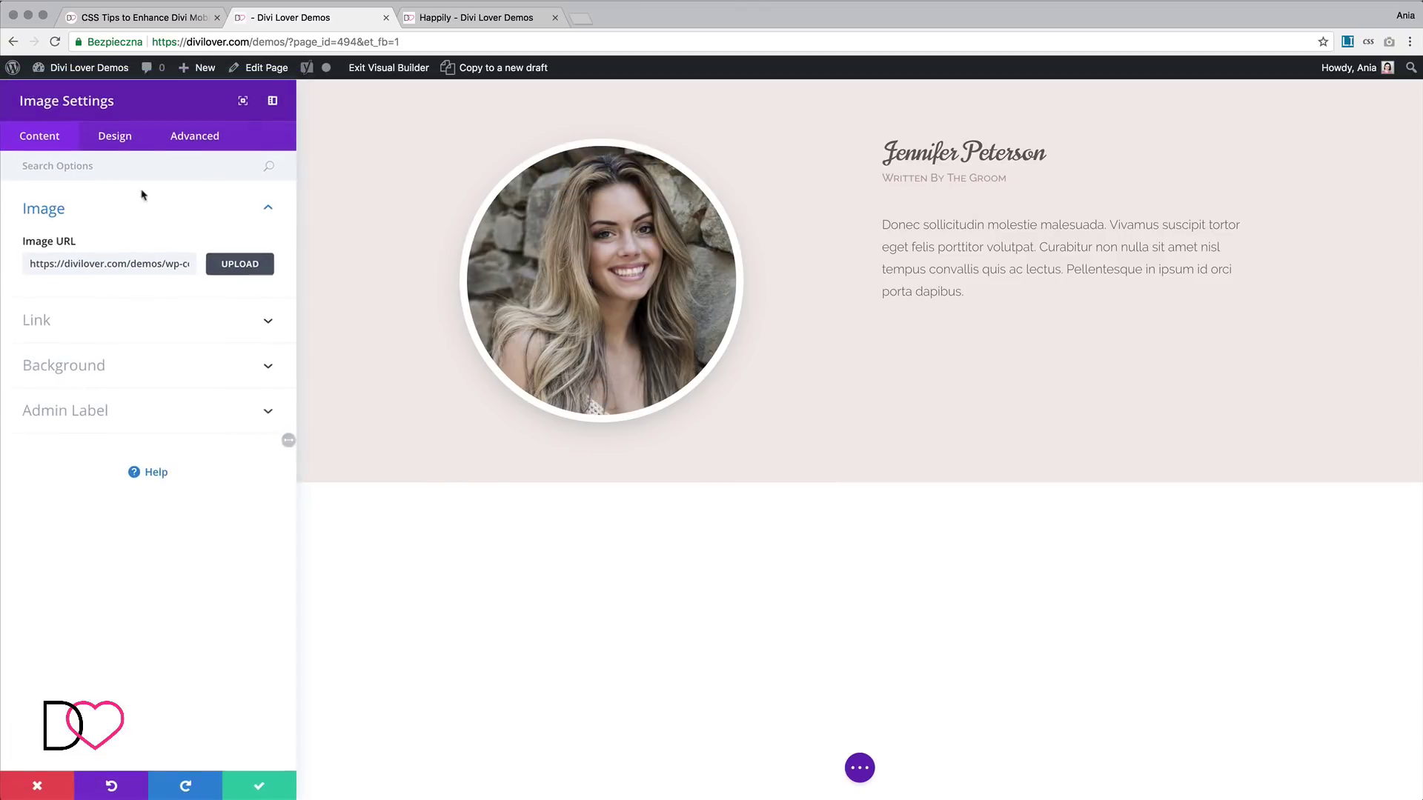
left_click(115, 136)
left_click(94, 223)
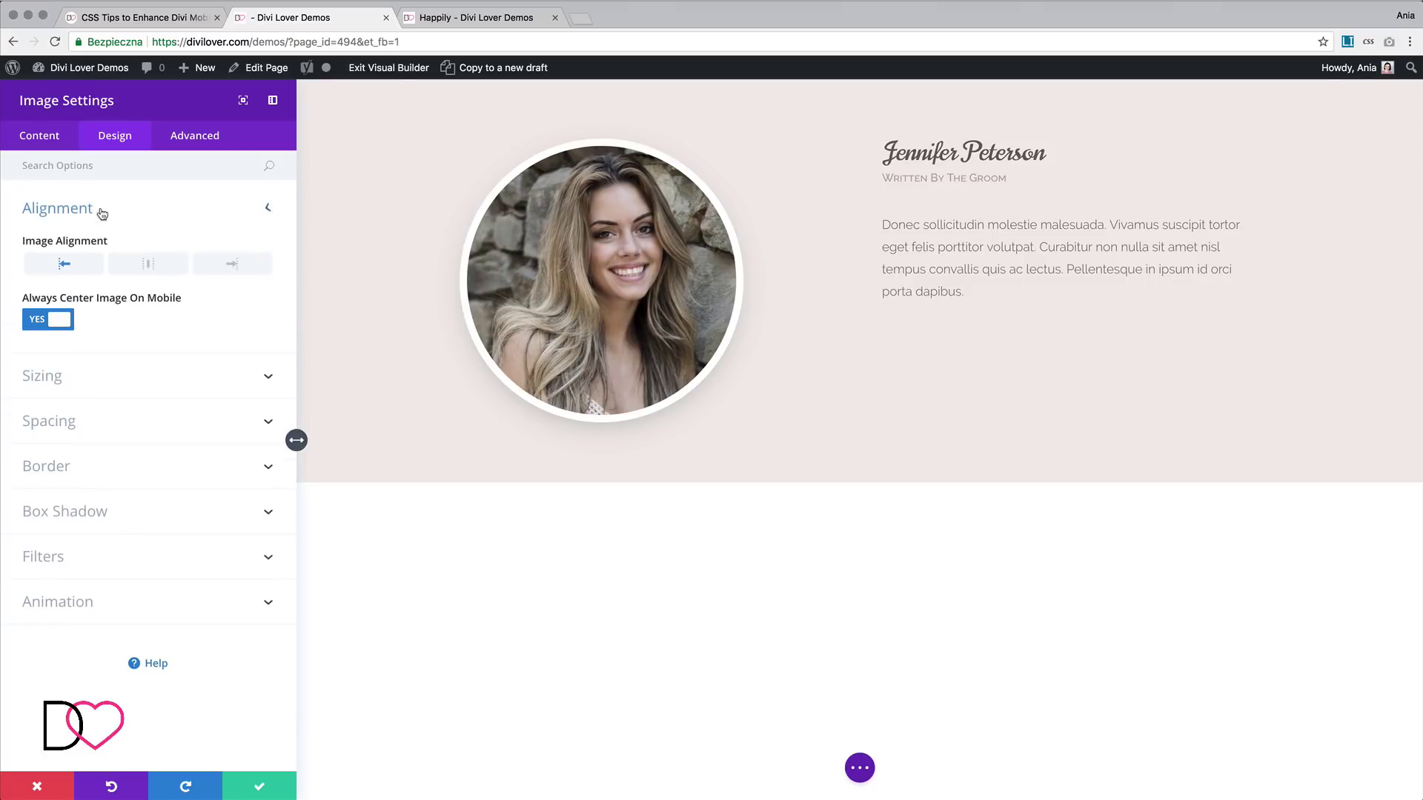
left_click(148, 264)
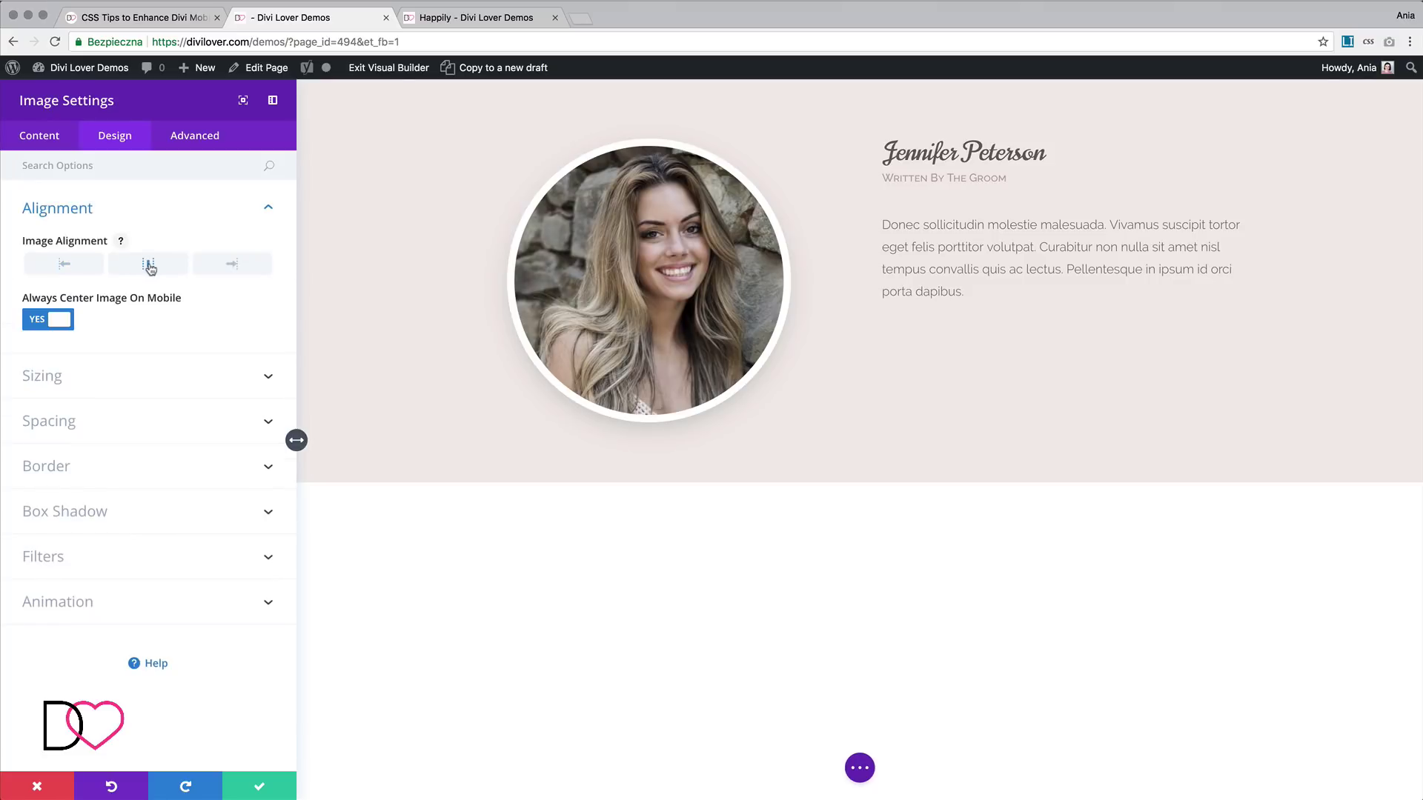
left_click(267, 787)
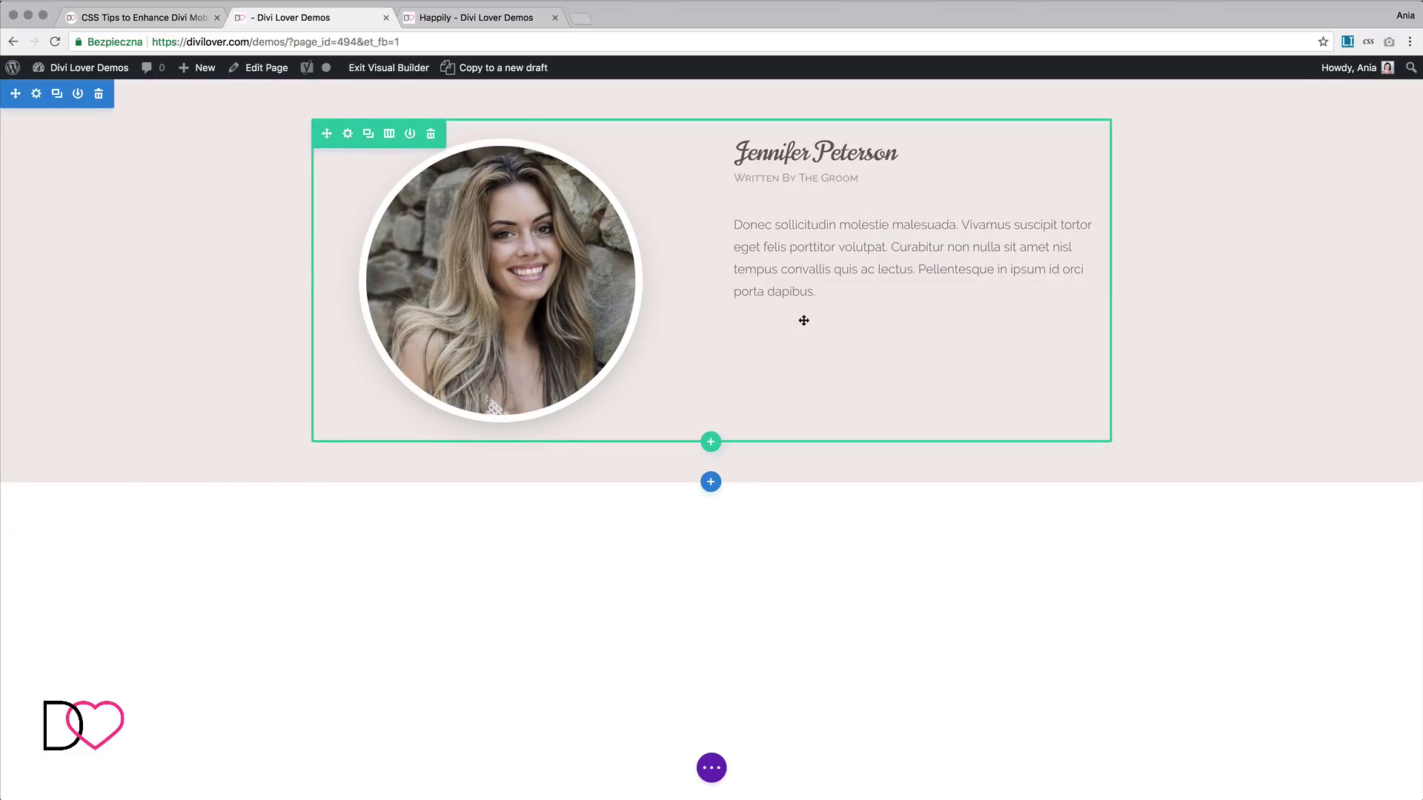
Insert a Social Media Follow module with a Facebook icon on a taupe #bba29a background
left_click(922, 255)
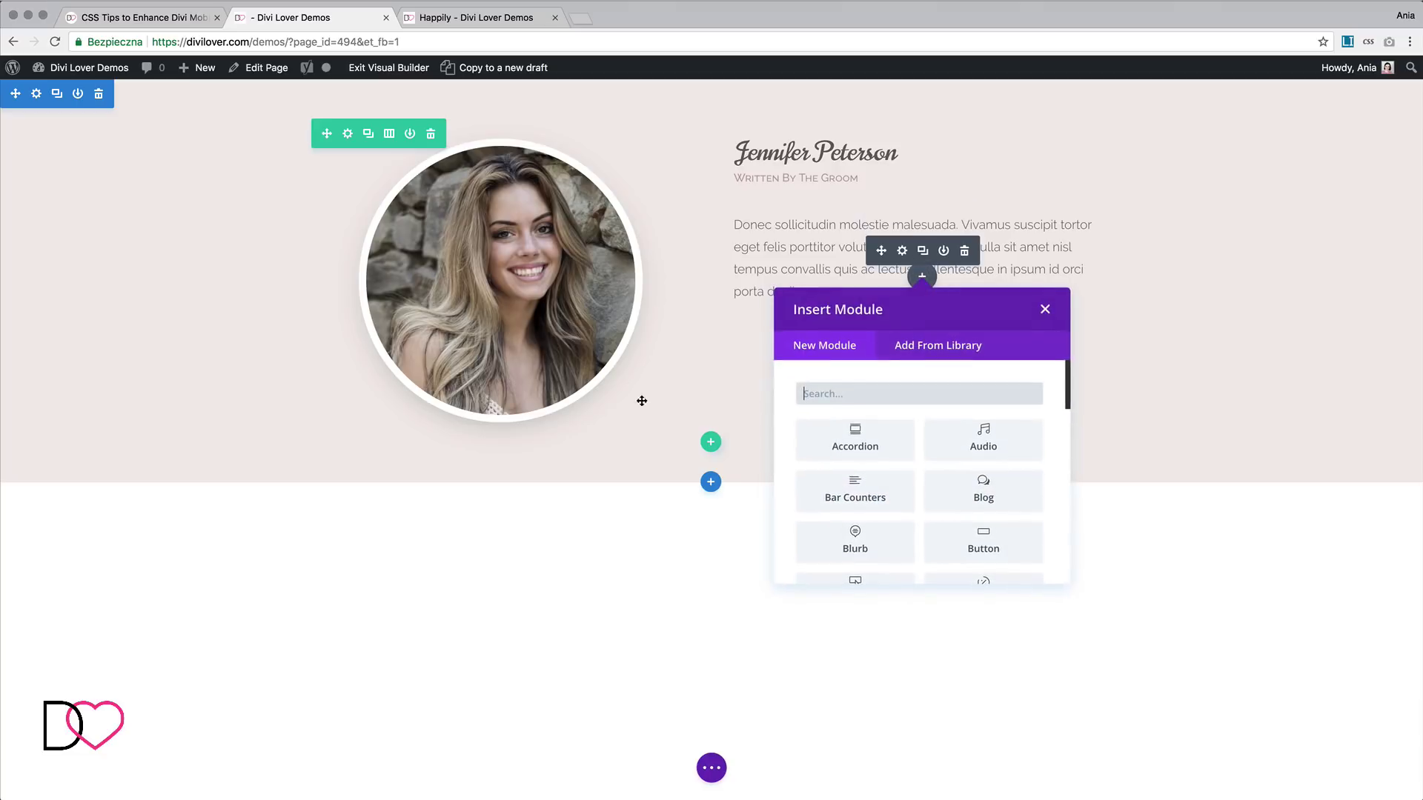
type("social")
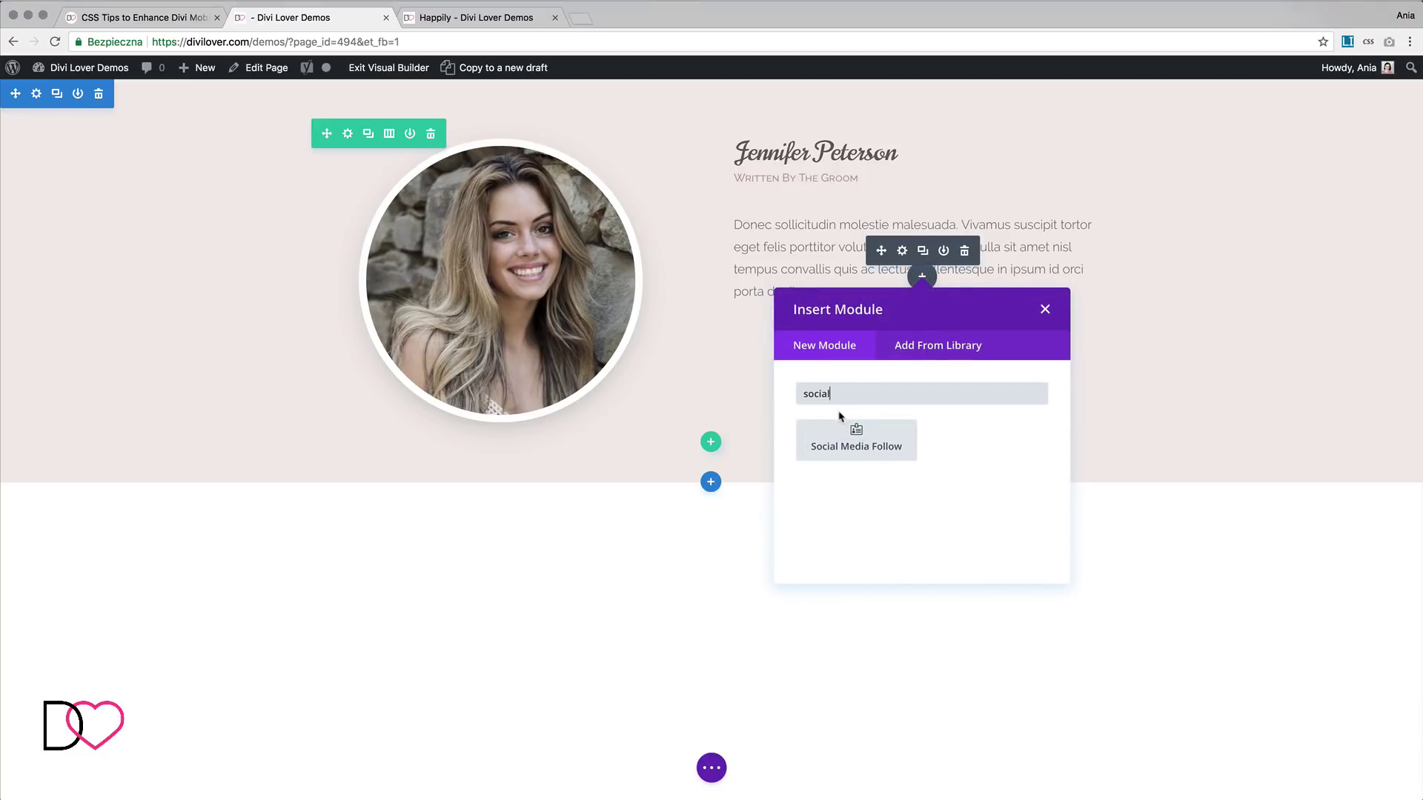
left_click(845, 444)
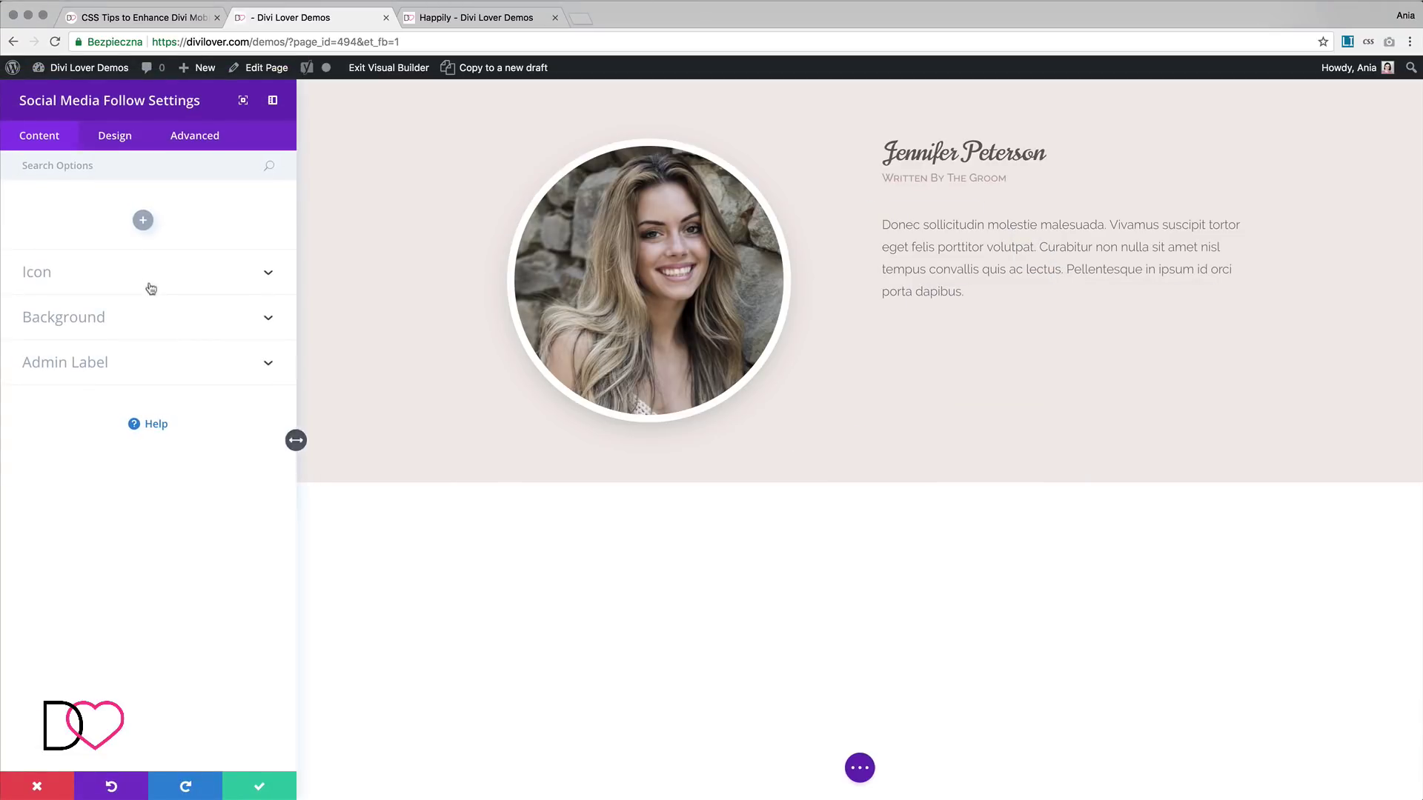
left_click(143, 220)
left_click(111, 262)
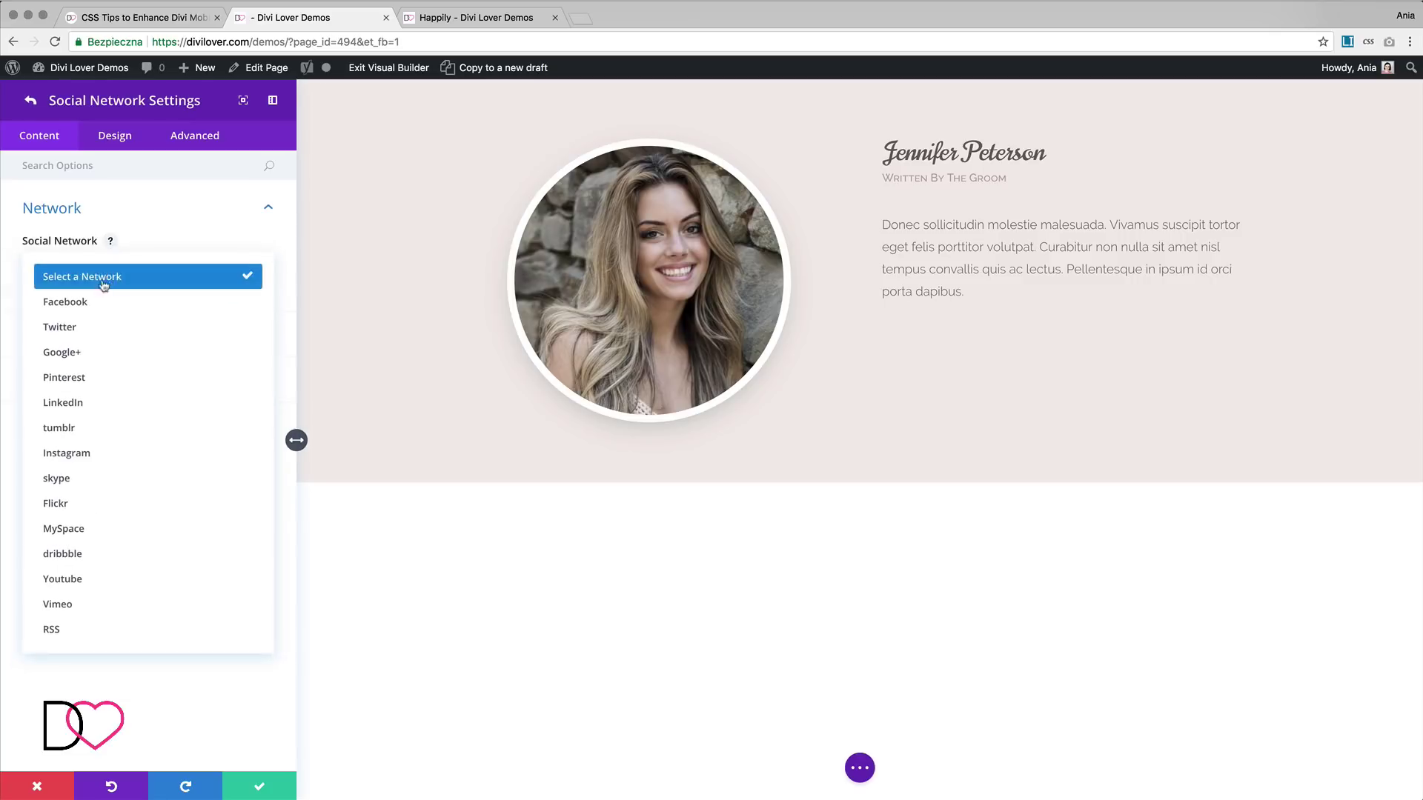
left_click(98, 302)
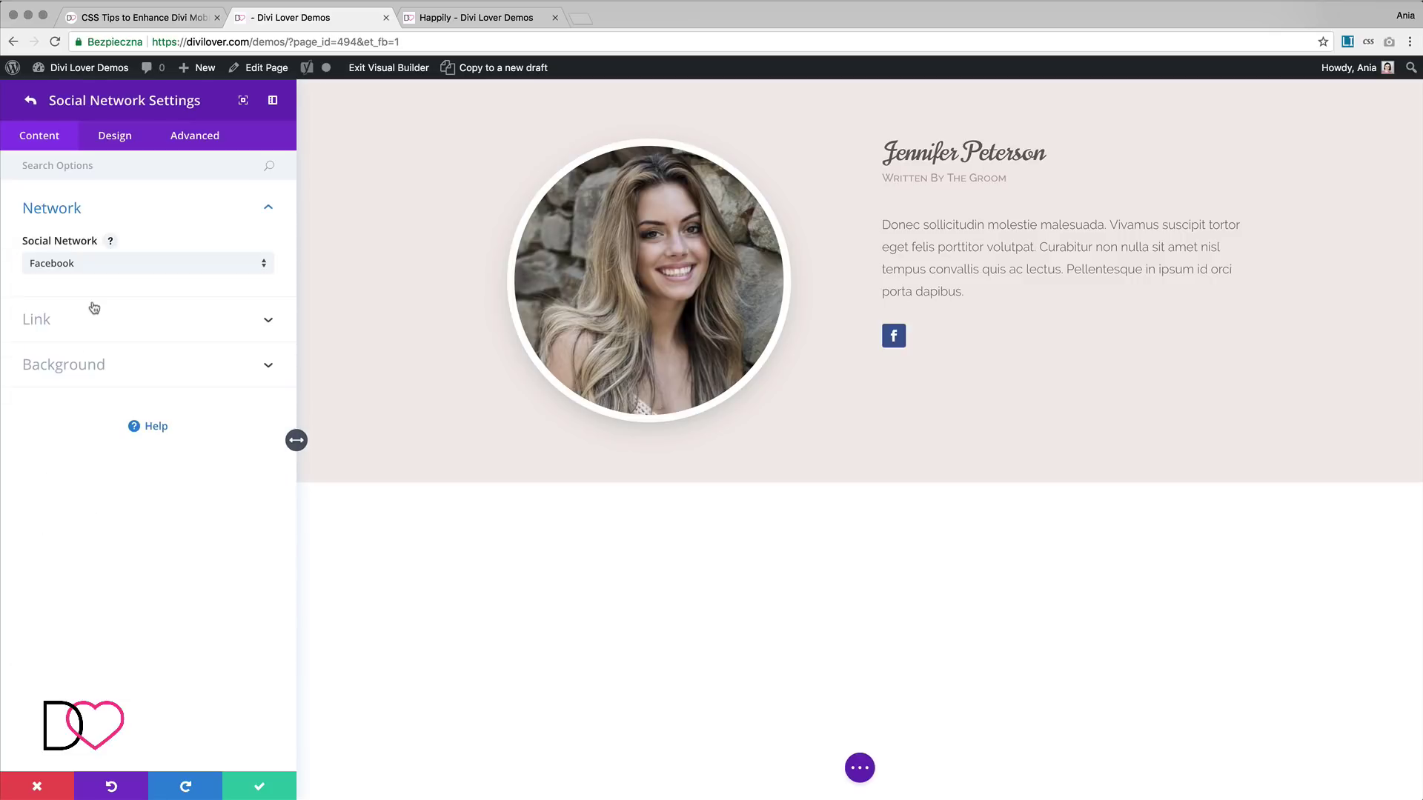
left_click(95, 371)
left_click(117, 451)
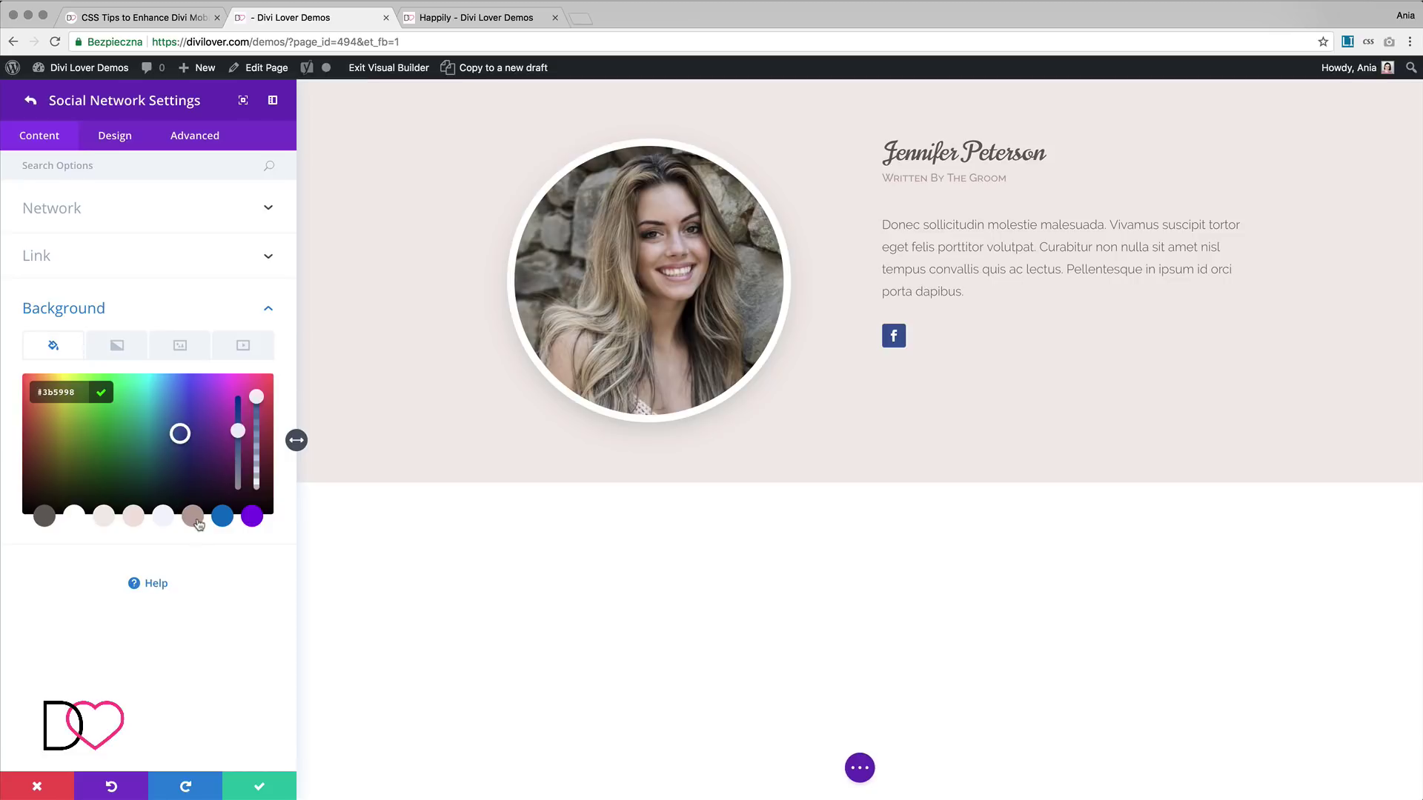
left_click(194, 519)
left_click(260, 787)
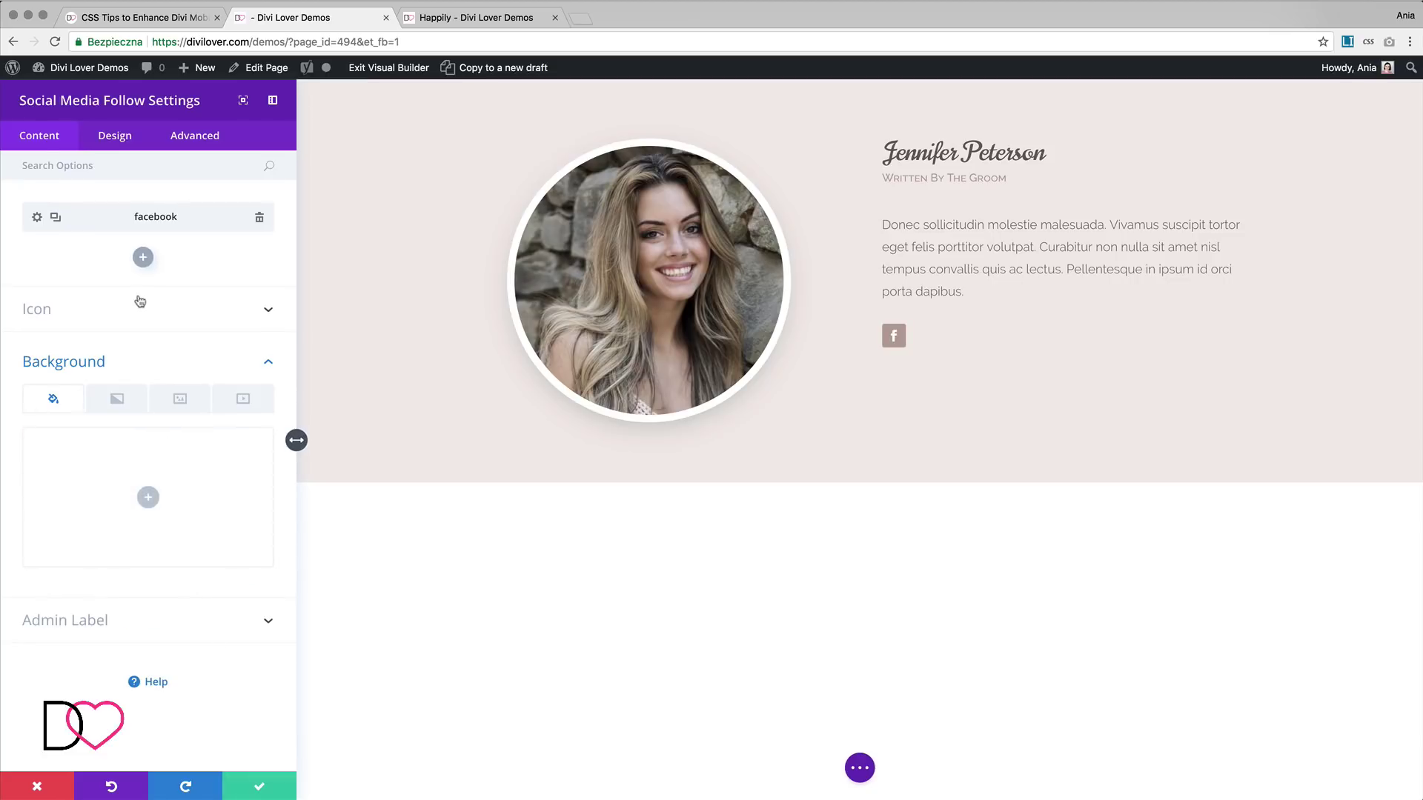
Duplicate the icon as a Twitter icon with the same #bba29a background
left_click(56, 217)
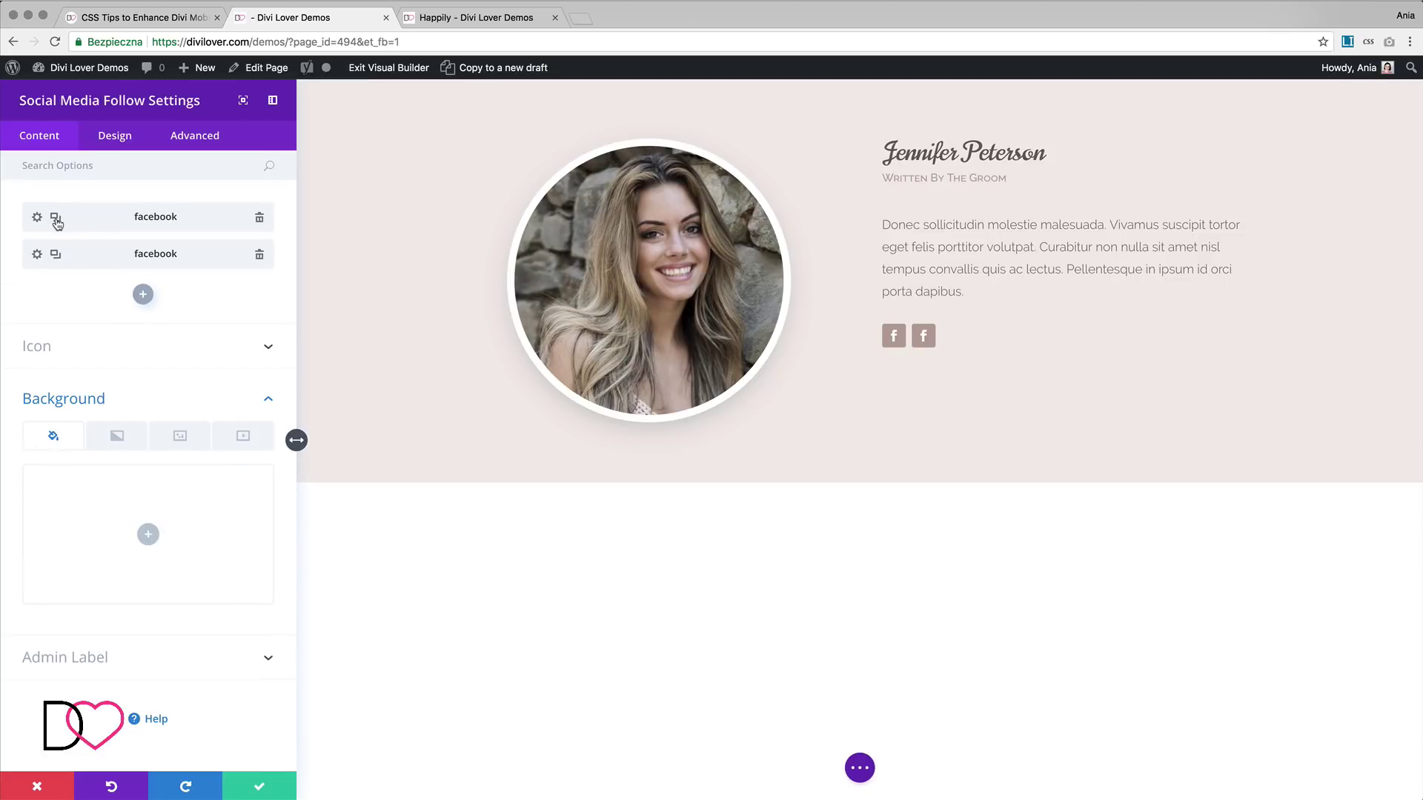
left_click(37, 255)
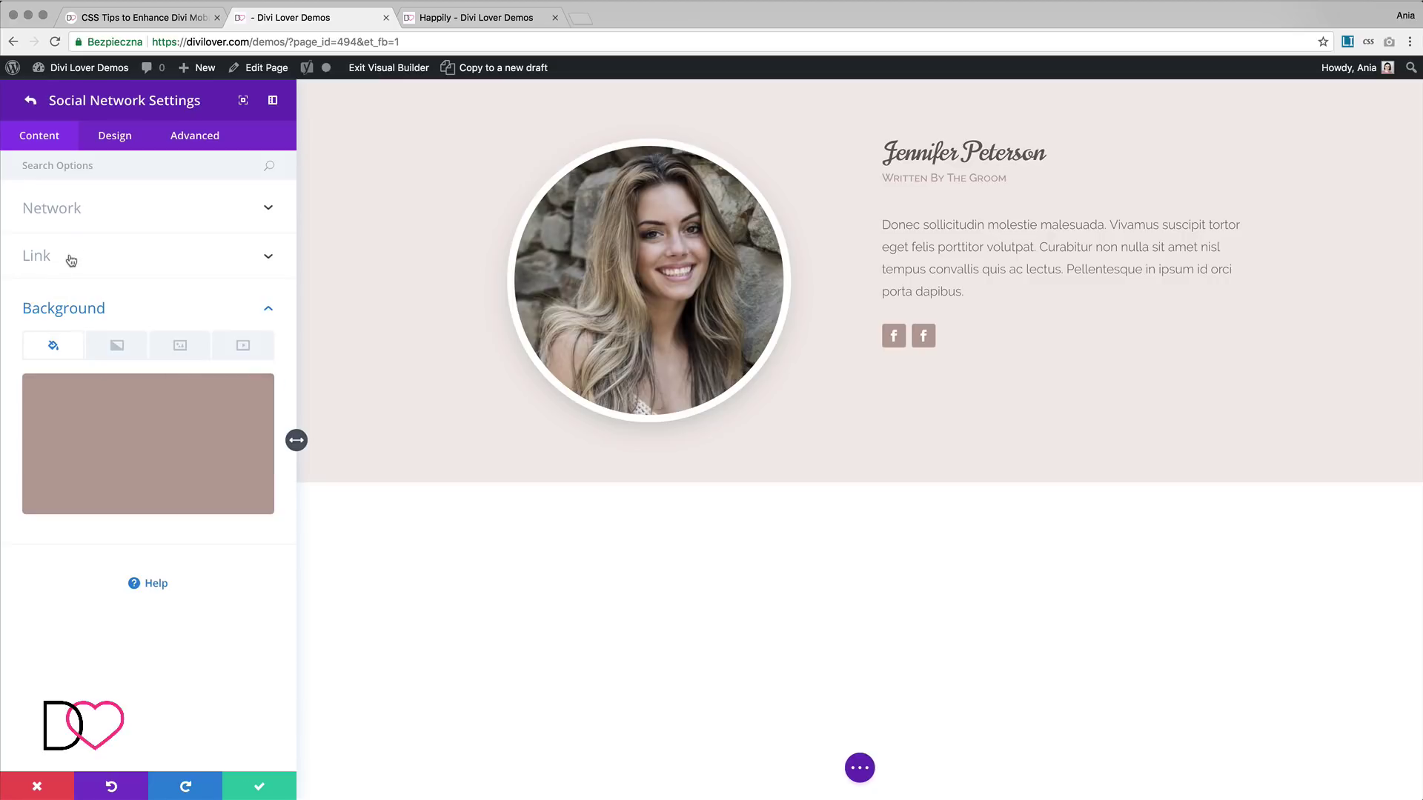
left_click(71, 214)
left_click(68, 265)
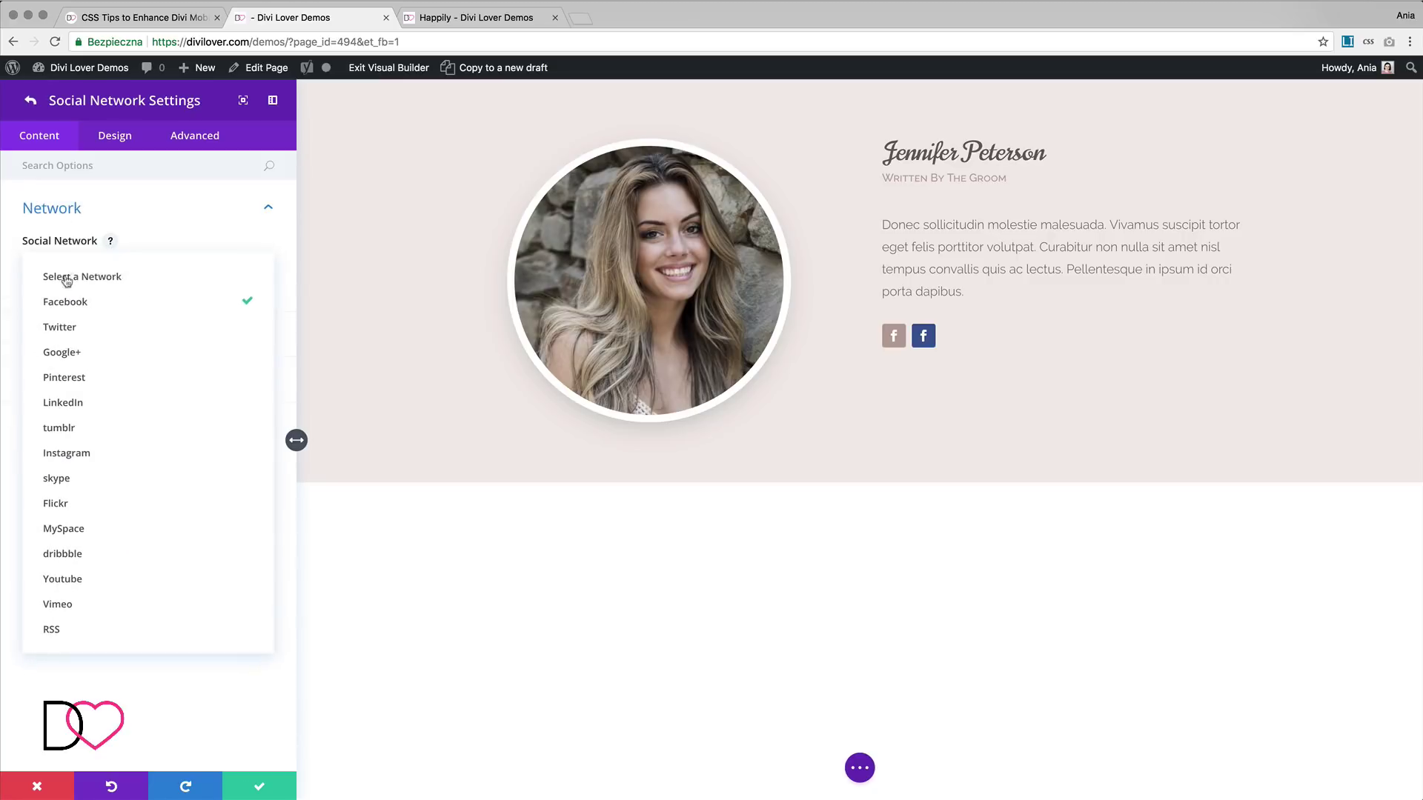
left_click(65, 326)
left_click(74, 384)
left_click(140, 461)
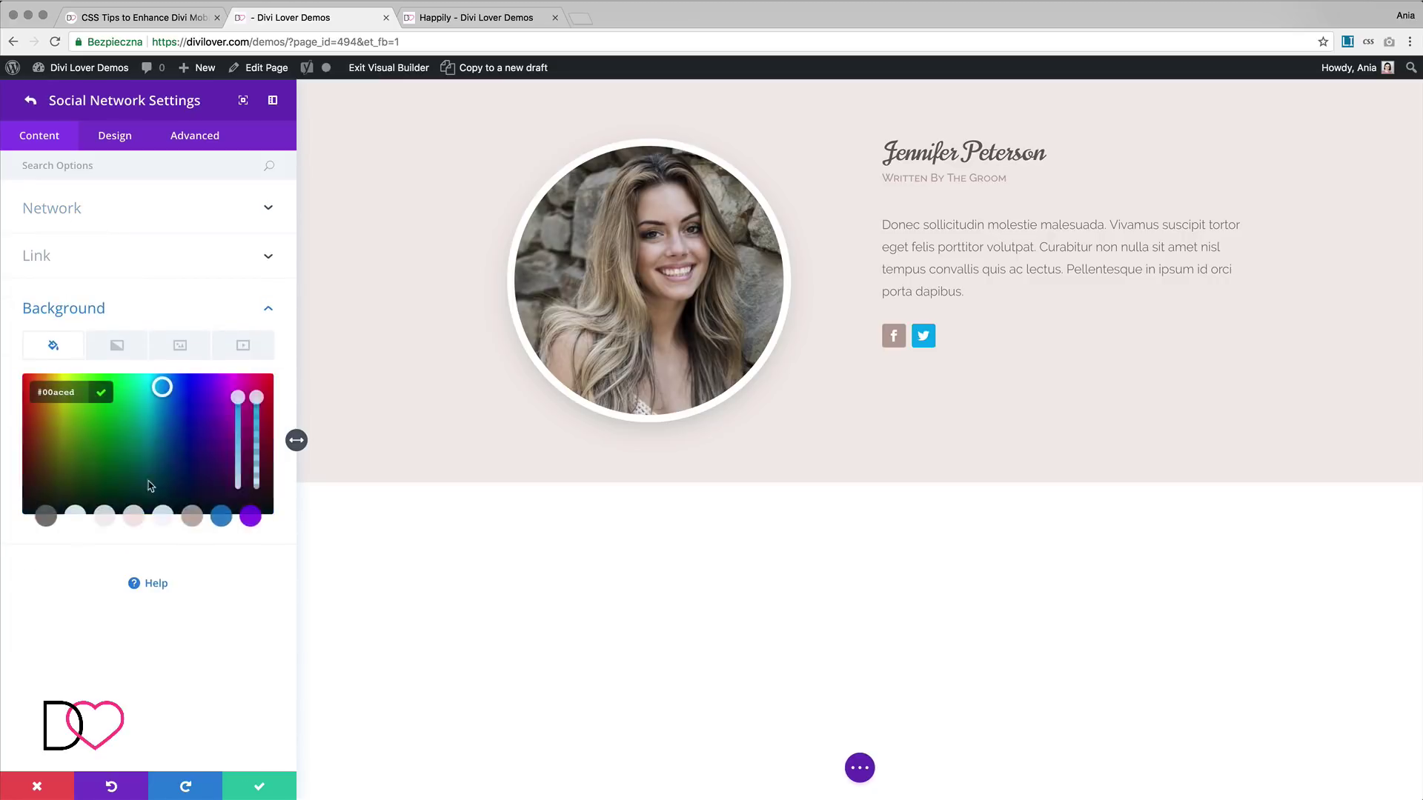
left_click(192, 517)
left_click(267, 789)
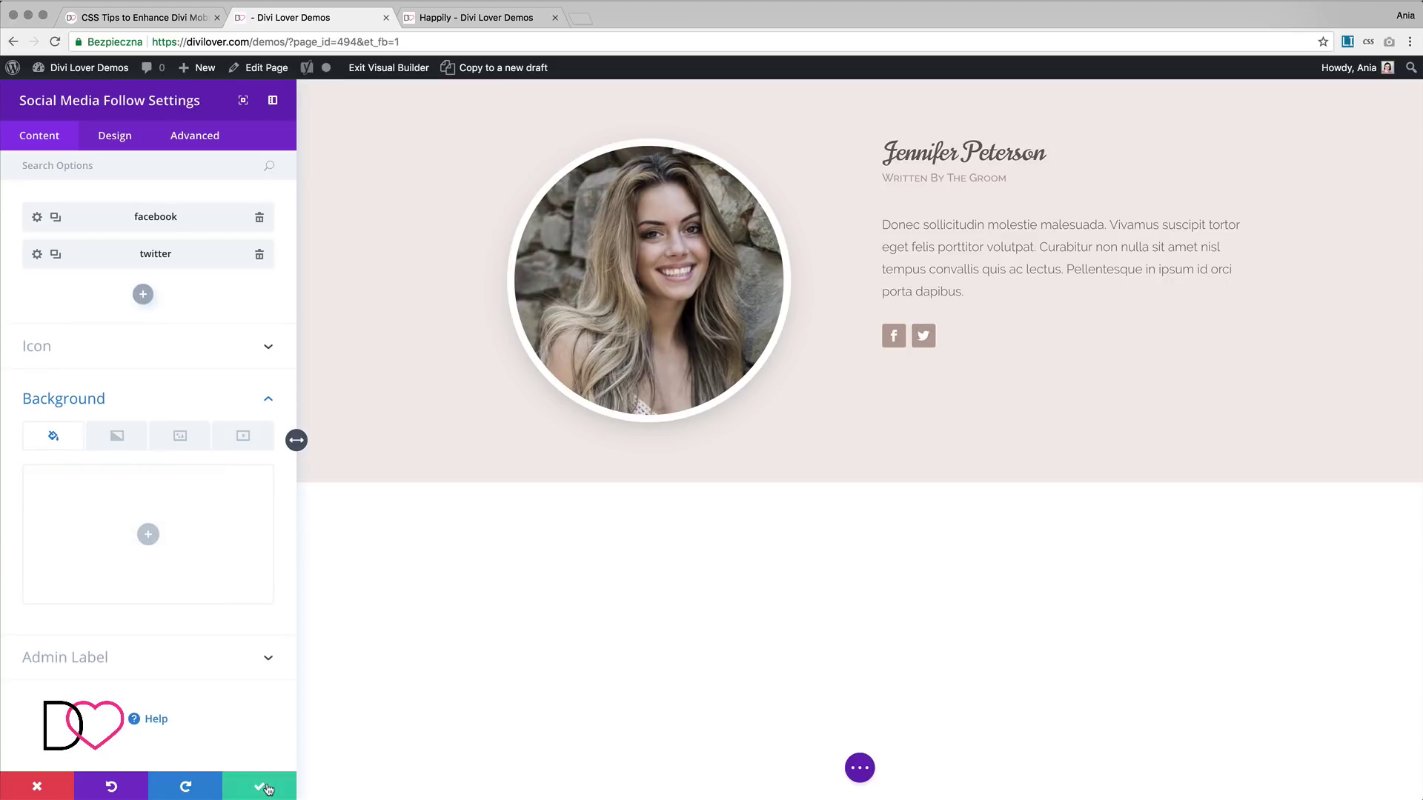
Add a third Google+ icon in #bba29a and save the social module settings
left_click(145, 297)
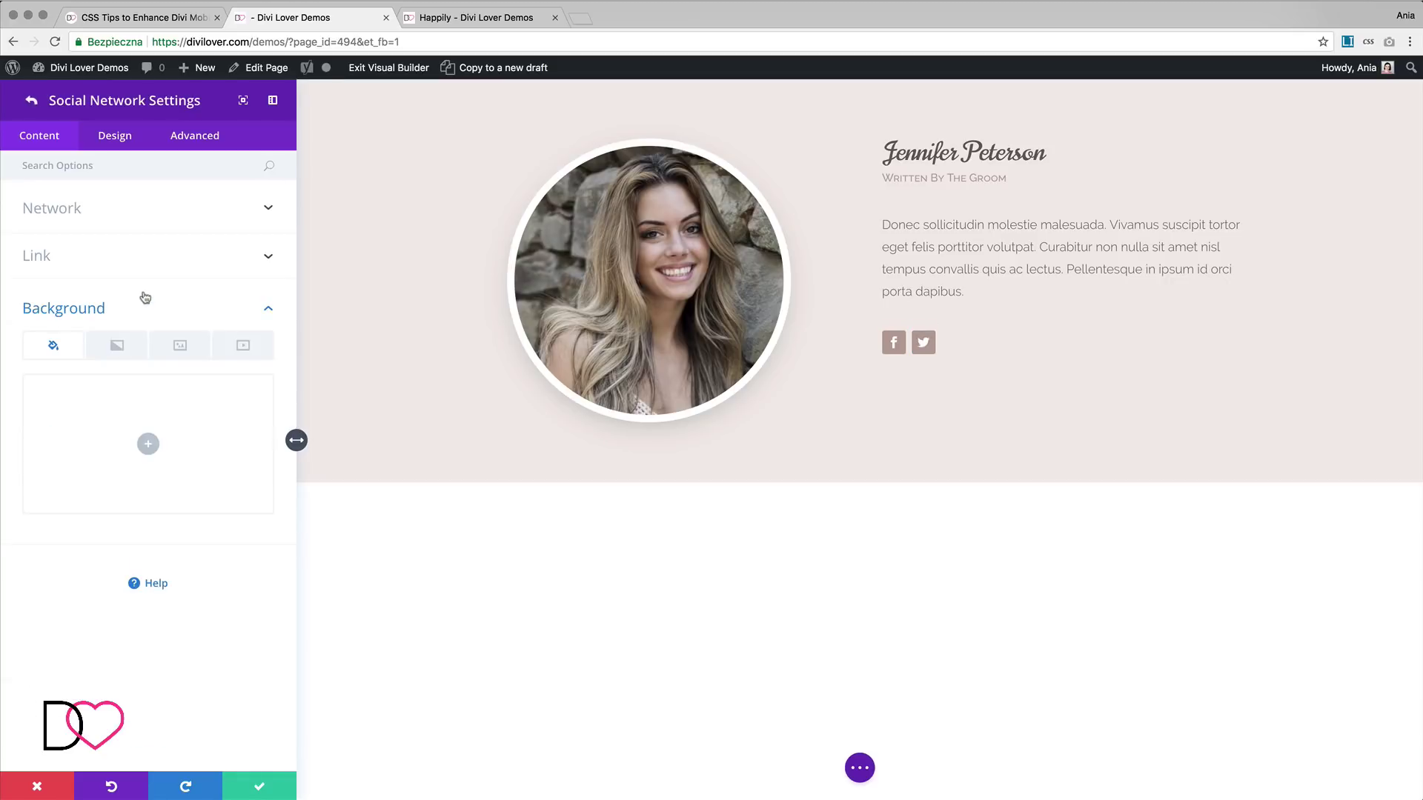
left_click(92, 215)
left_click(78, 269)
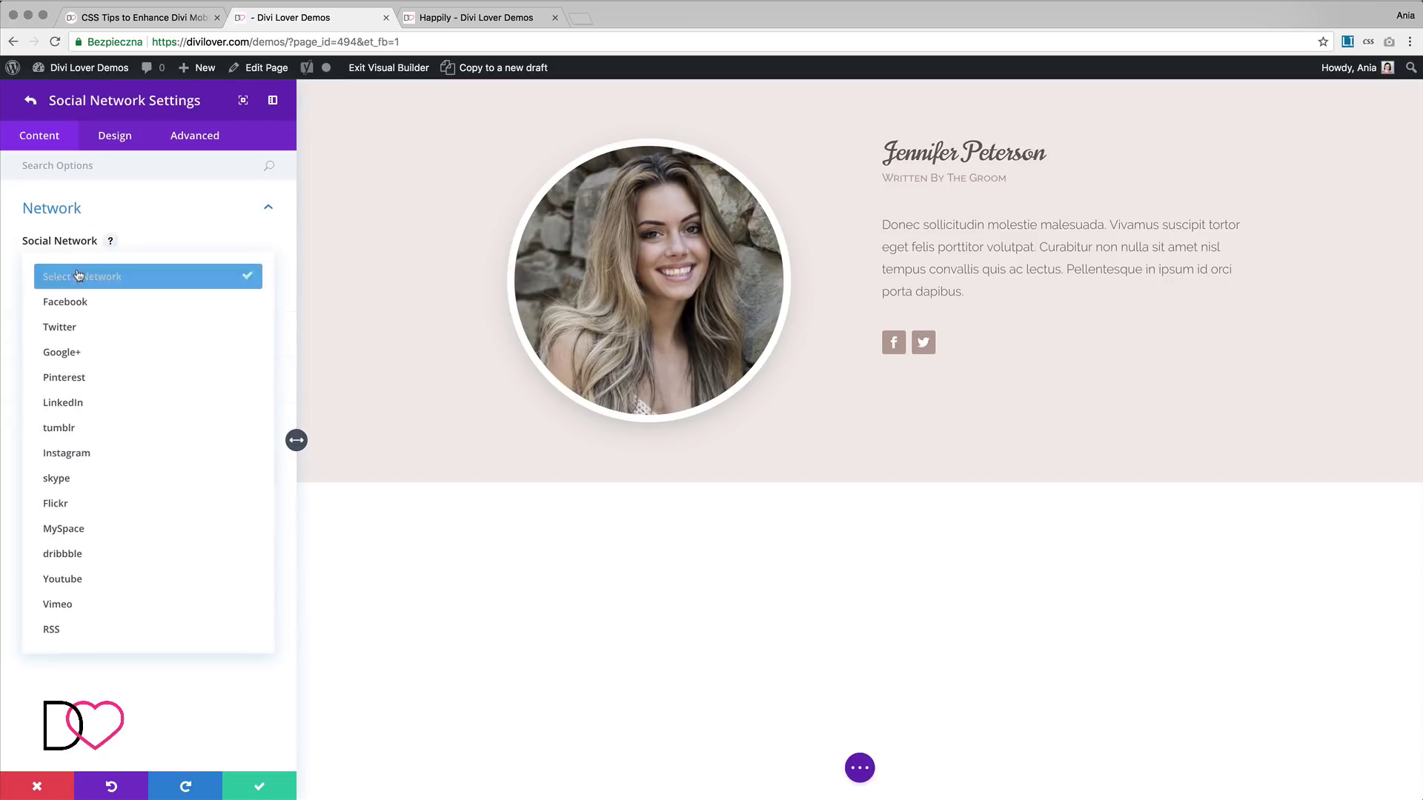
left_click(67, 353)
left_click(78, 363)
left_click(100, 429)
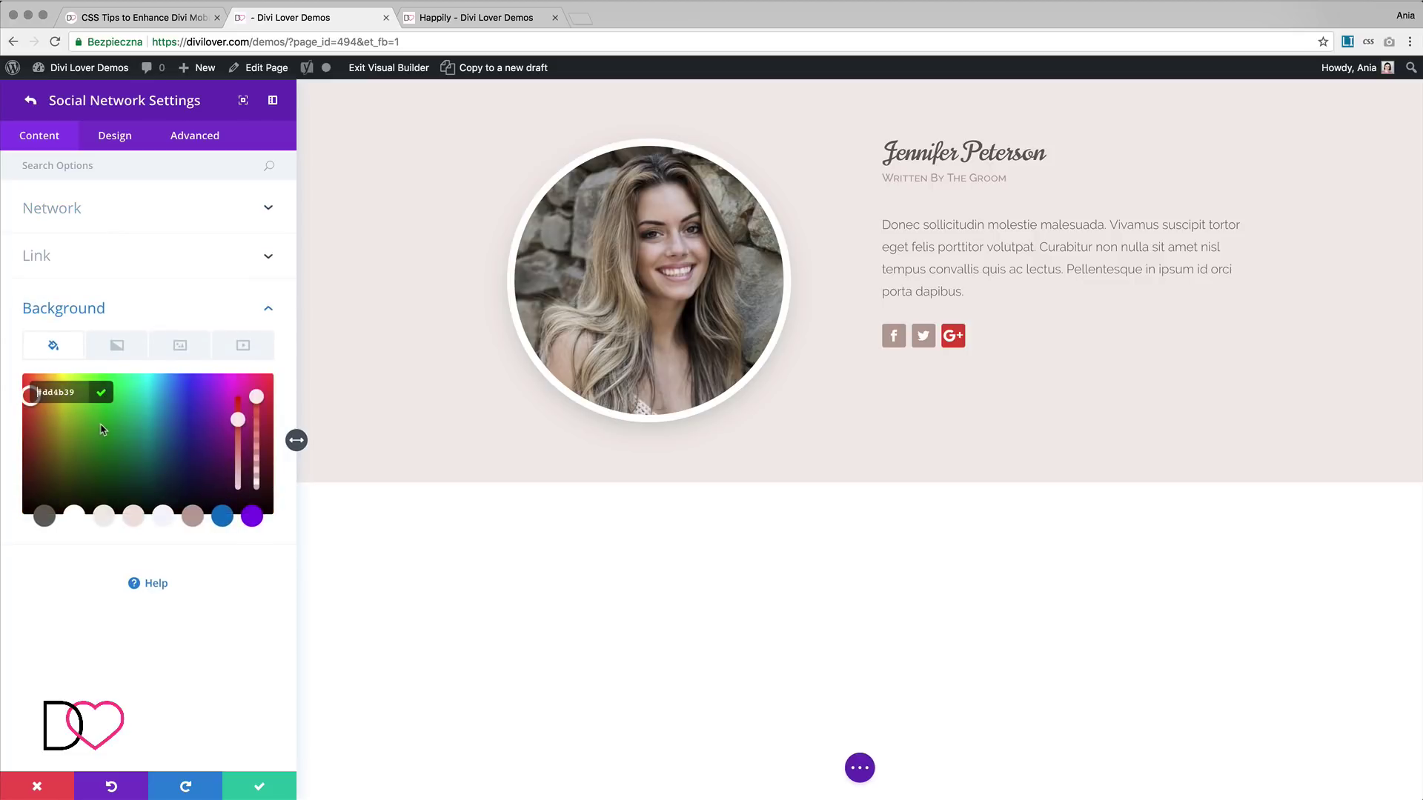
left_click(193, 518)
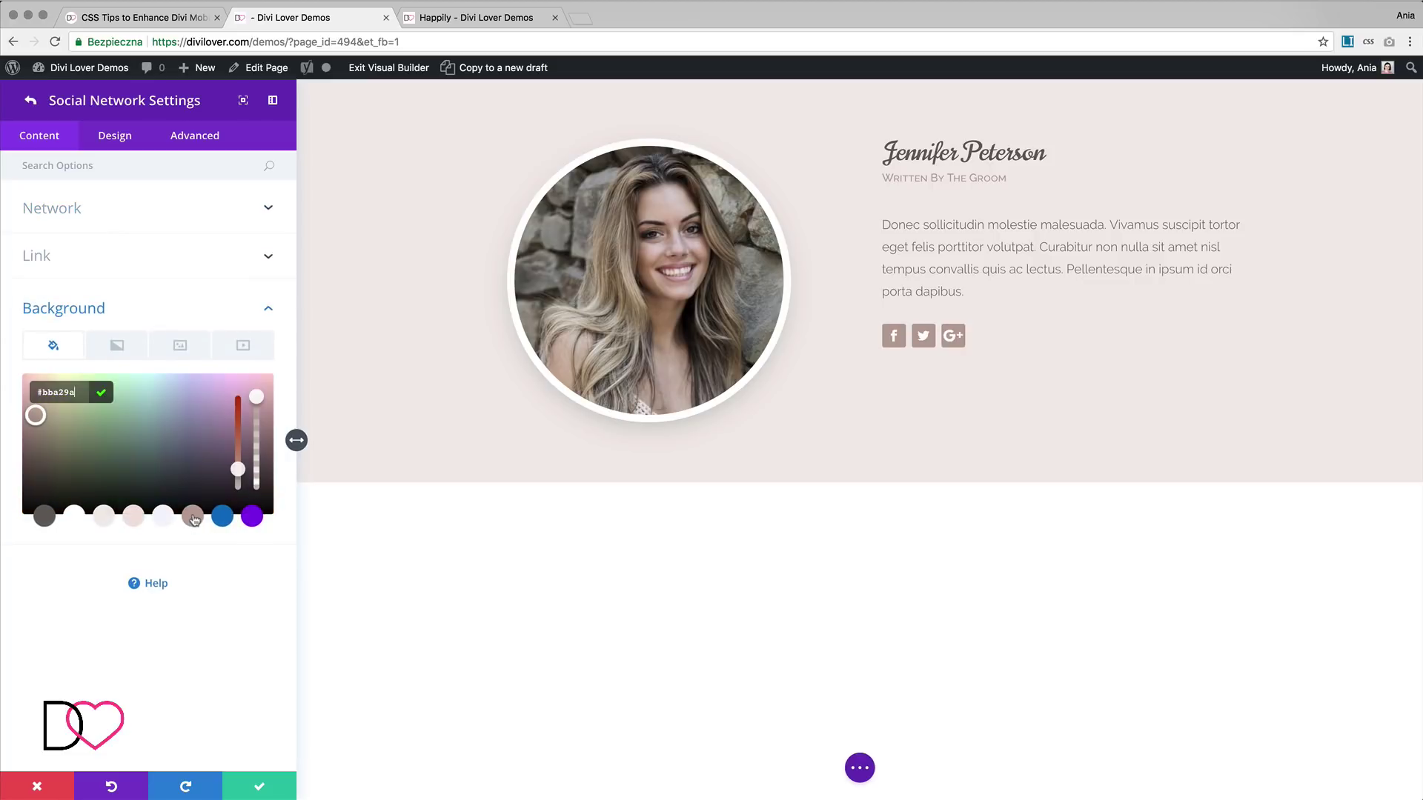
left_click(259, 792)
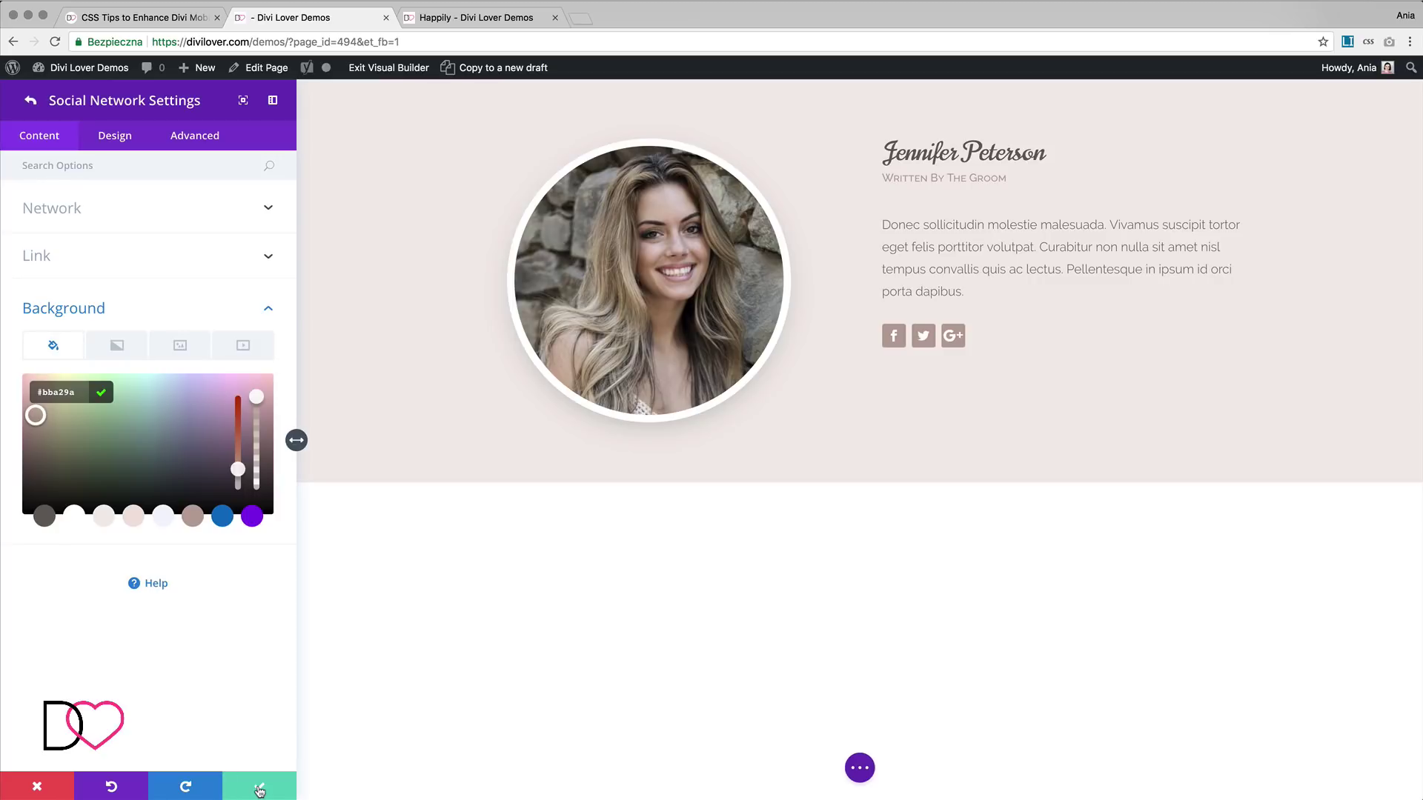
left_click(259, 790)
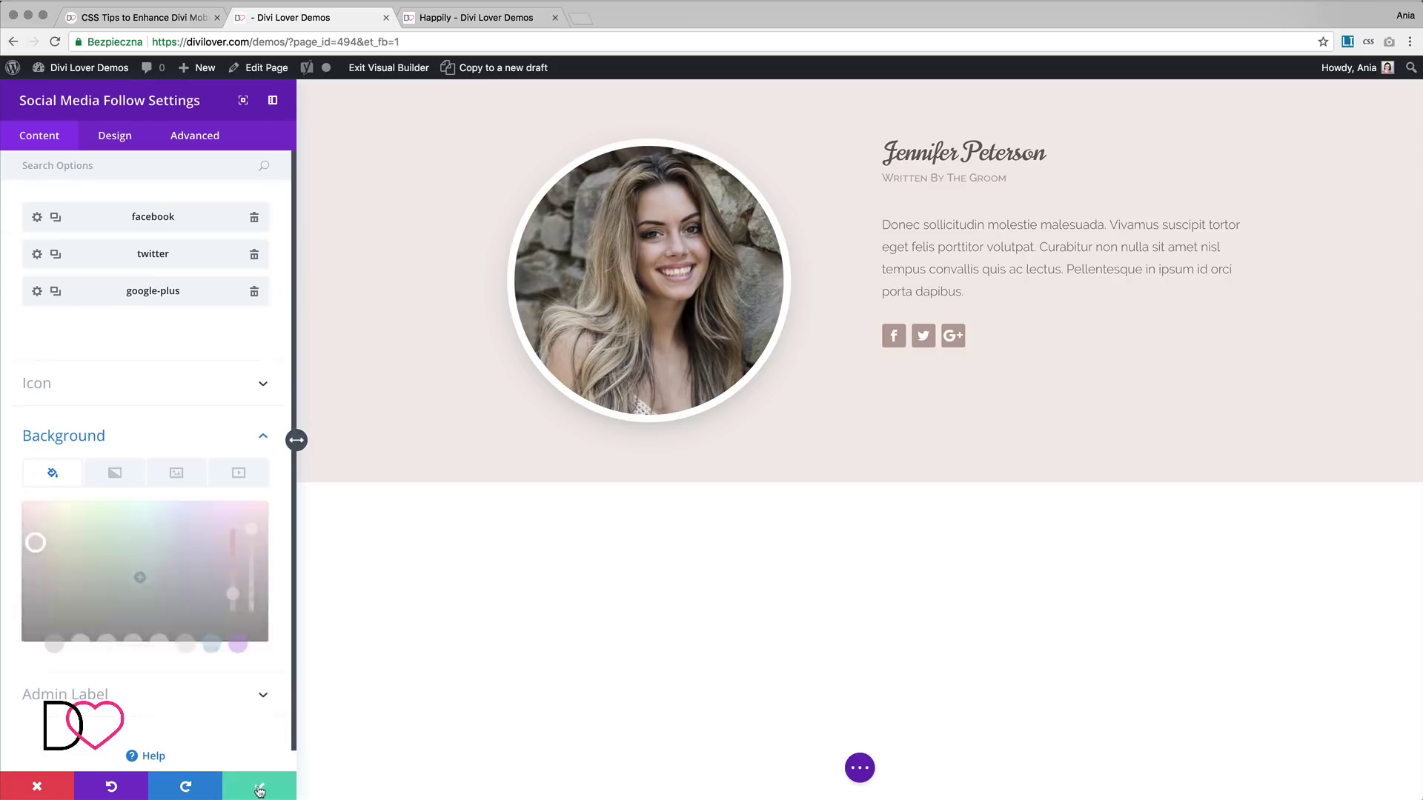
left_click(263, 789)
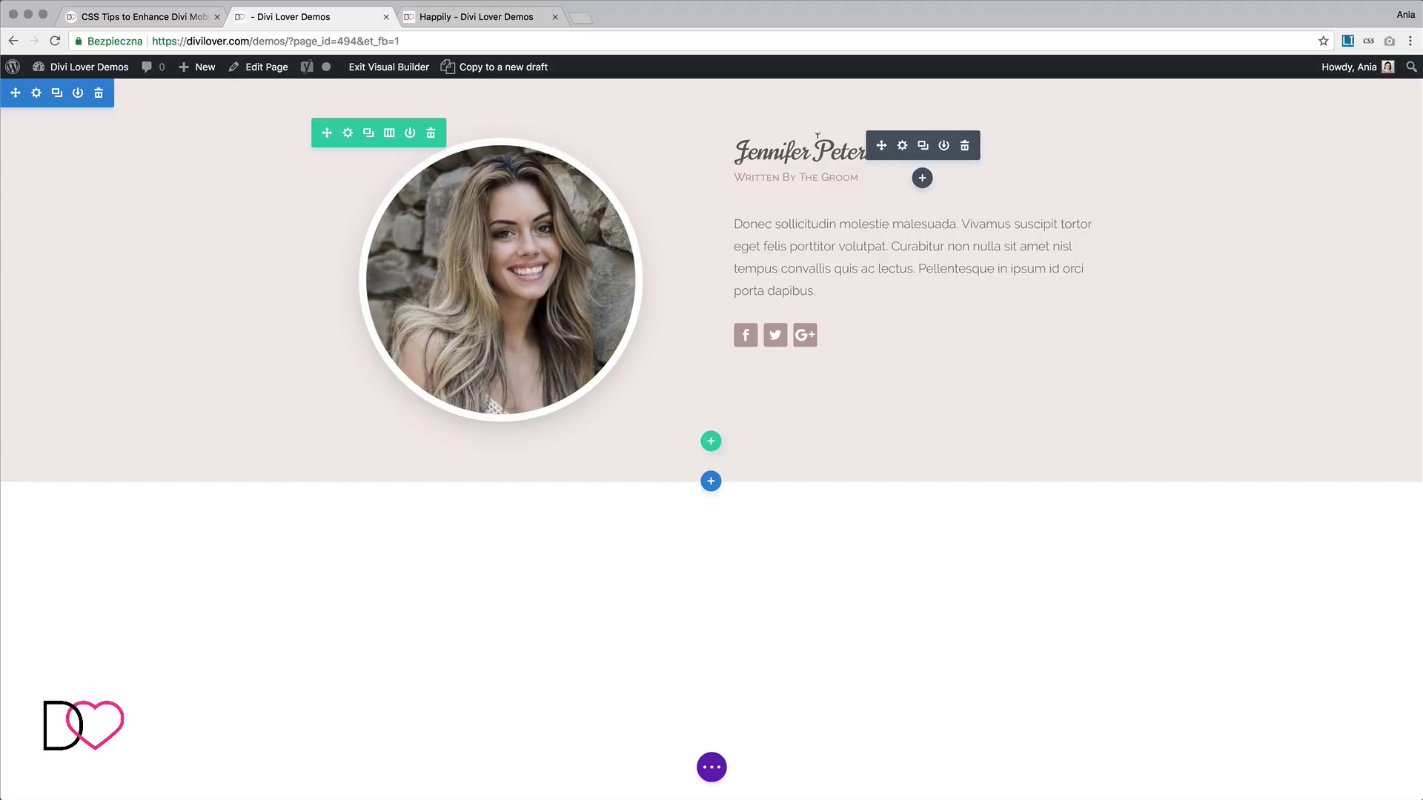
Give the name-and-subtitle Text module a 40px custom top margin and save it
left_click(902, 147)
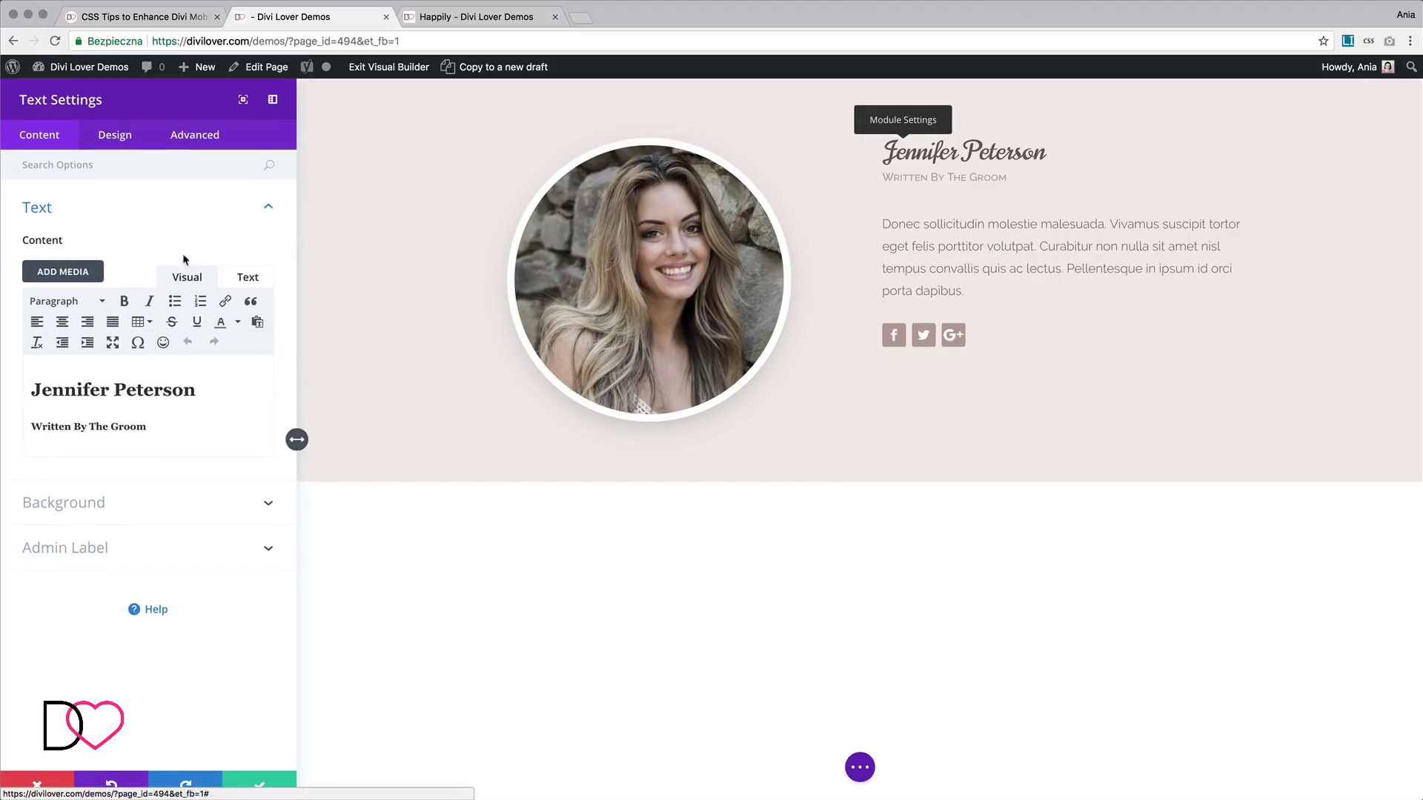
left_click(117, 141)
left_click(158, 354)
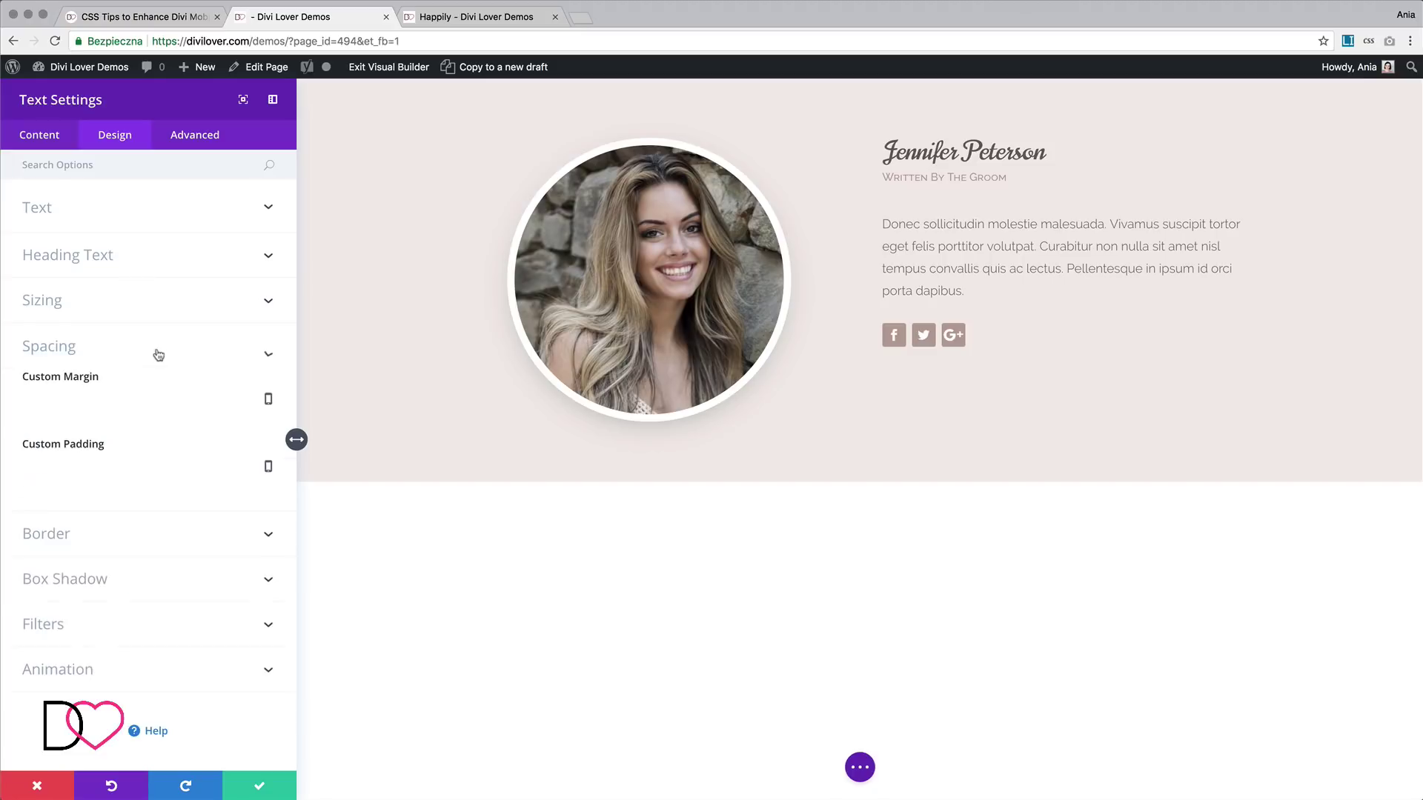
type("40px")
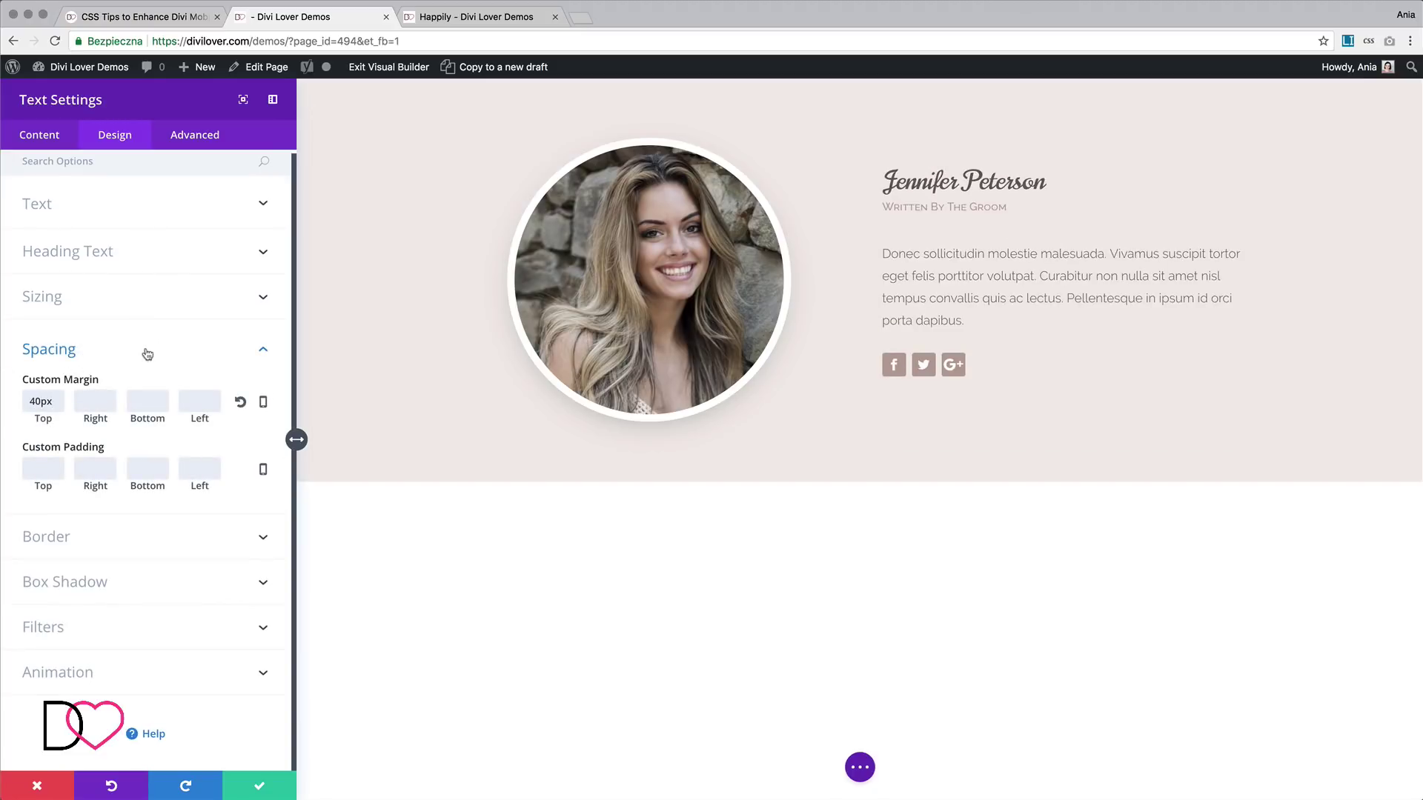
left_click(262, 787)
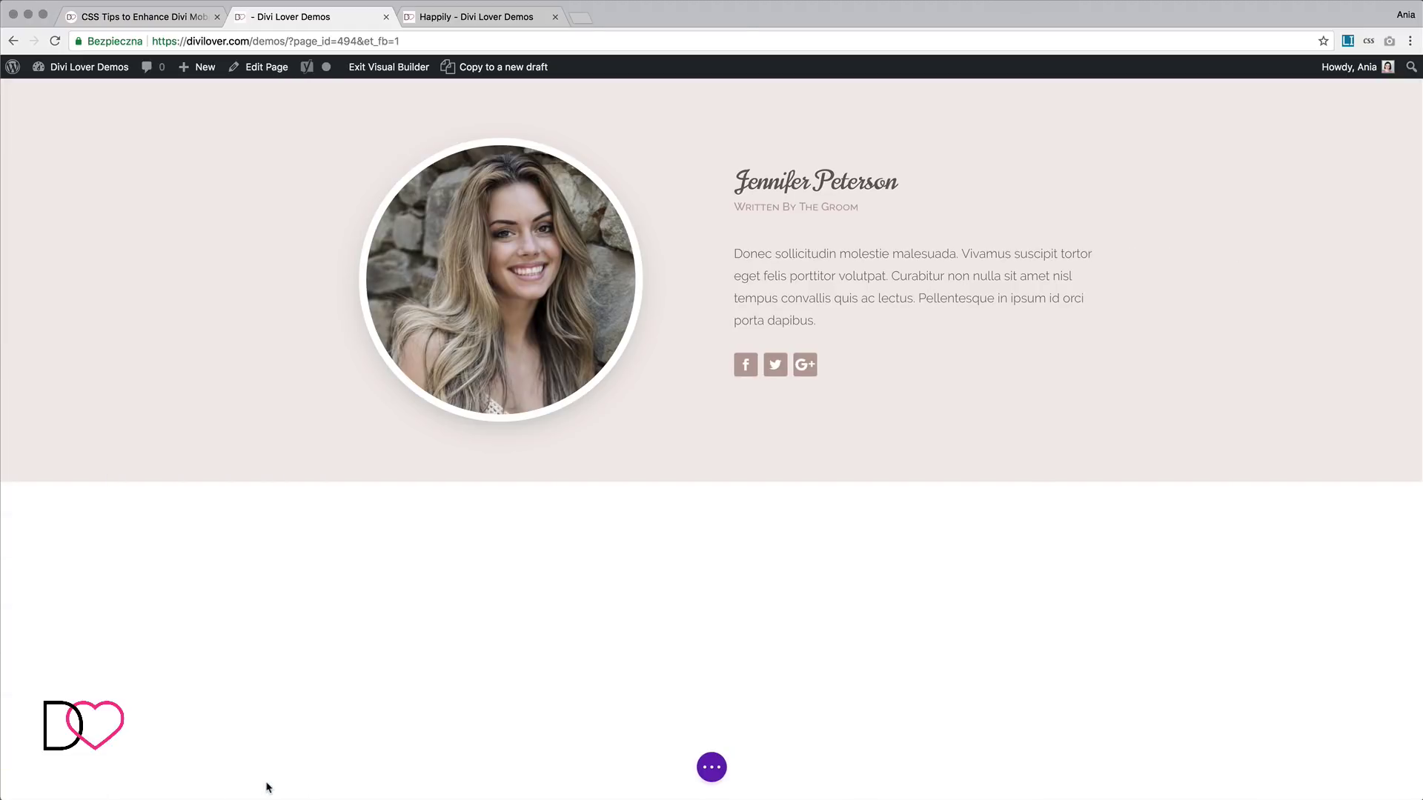
mouse_move(820, 229)
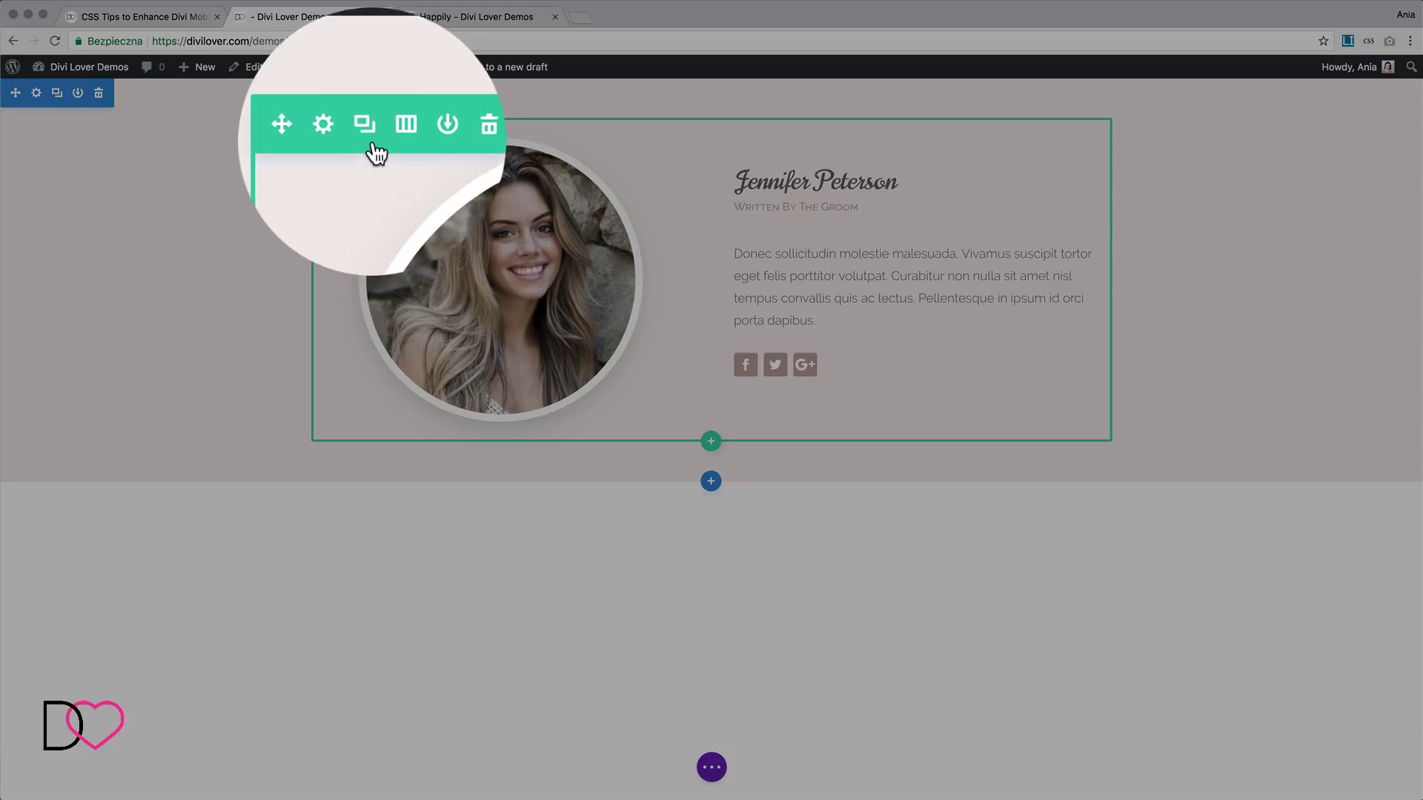
Duplicate the profile row, moving the photo right and heading, paragraph and icons left
left_click(369, 133)
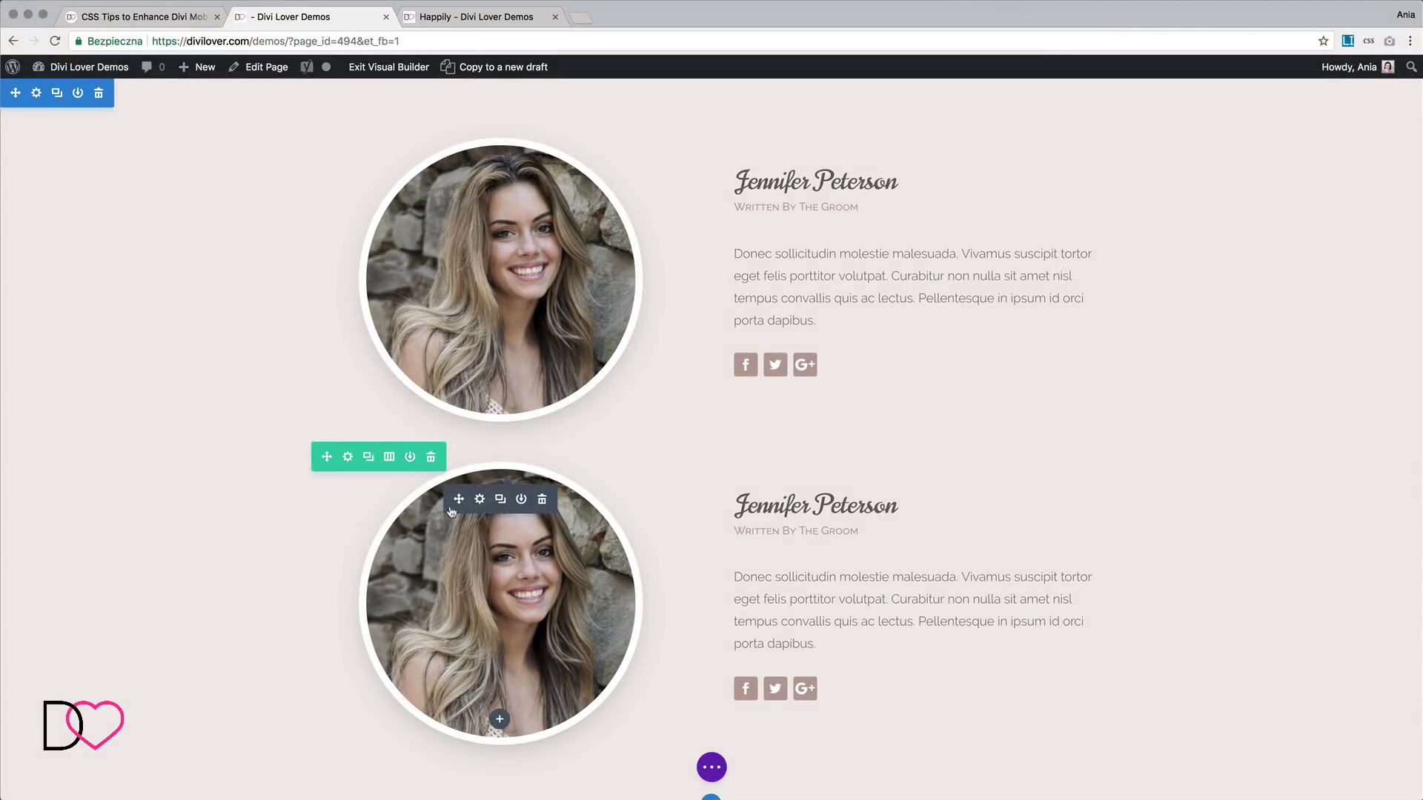
left_click_drag(460, 499, 793, 474)
scroll(791, 678, "down", 3)
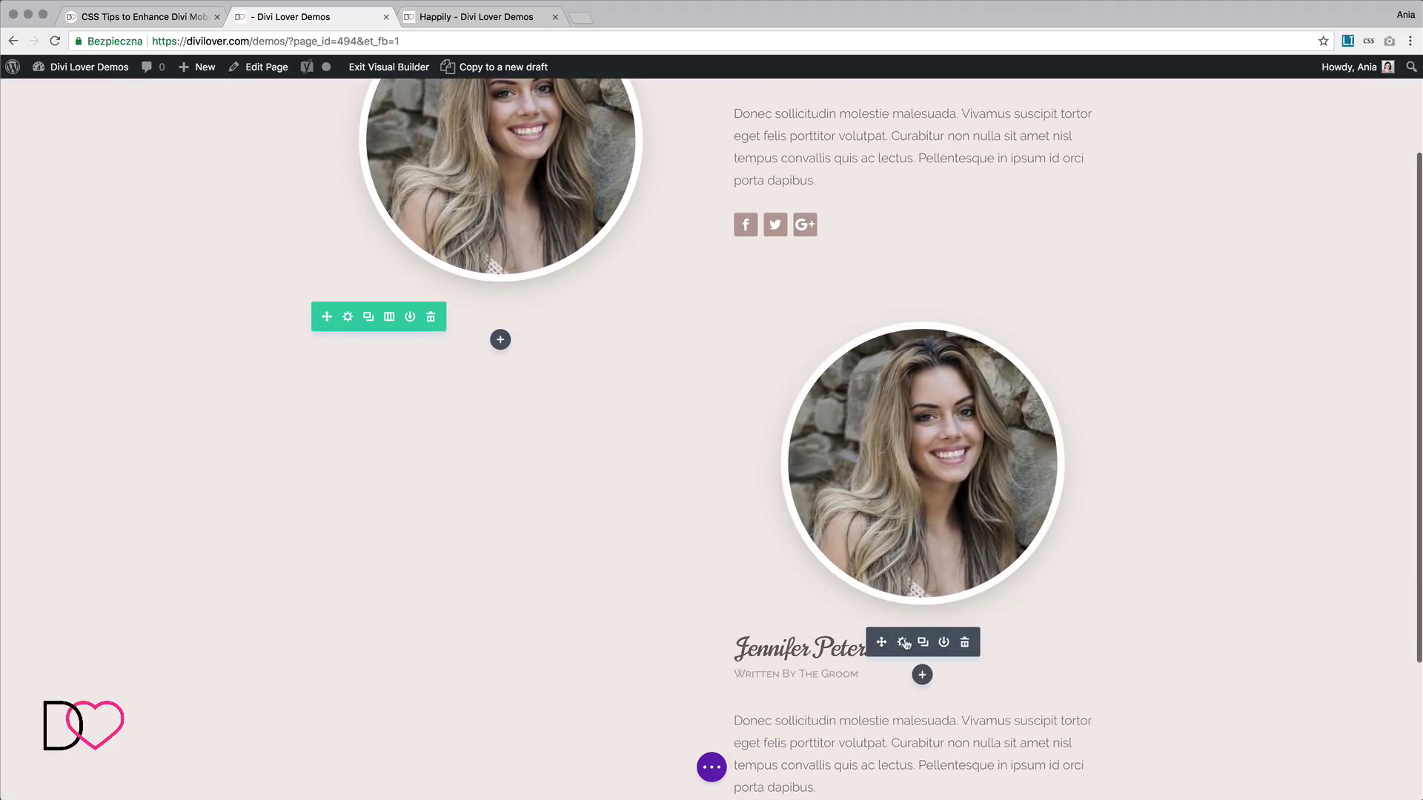
left_click_drag(881, 641, 467, 389)
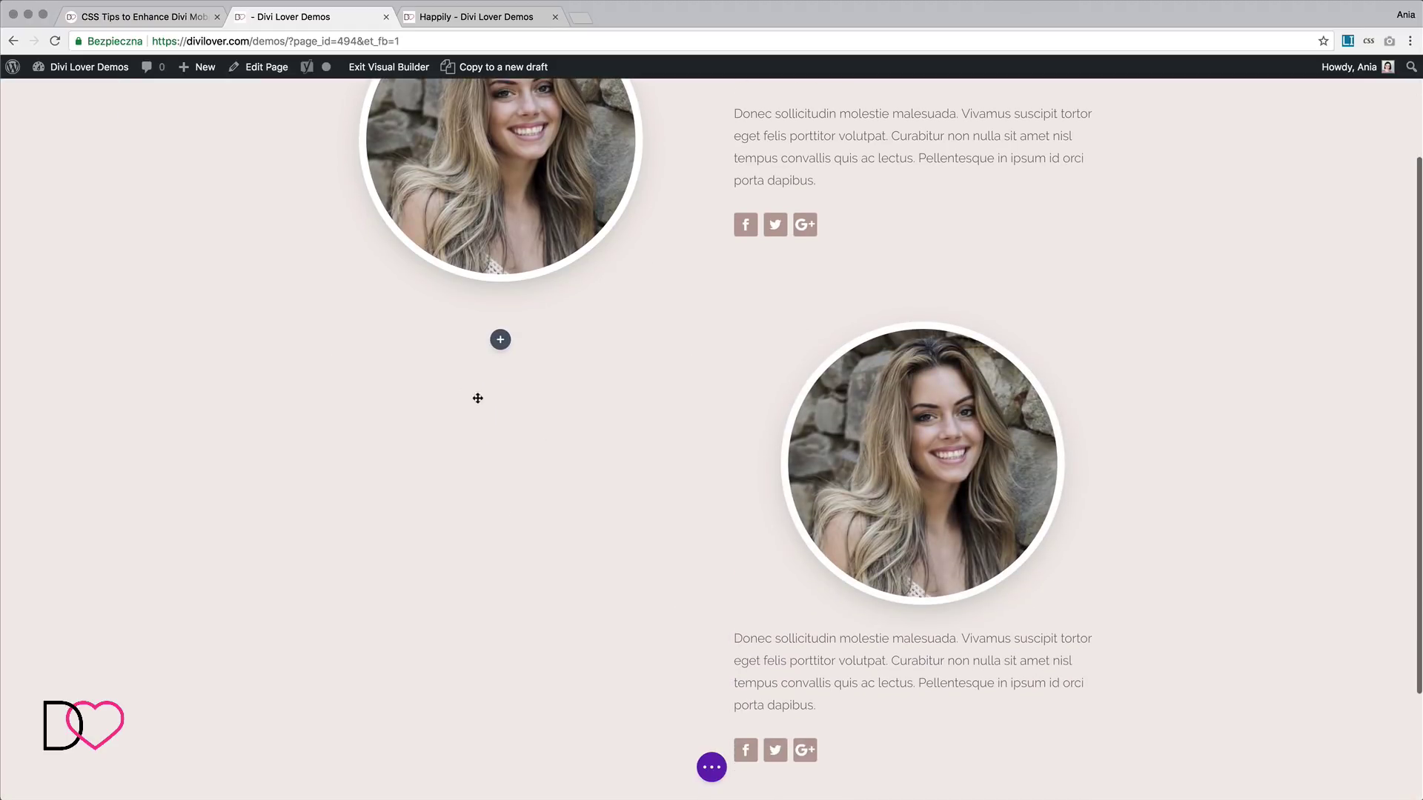
left_click_drag(880, 633, 398, 420)
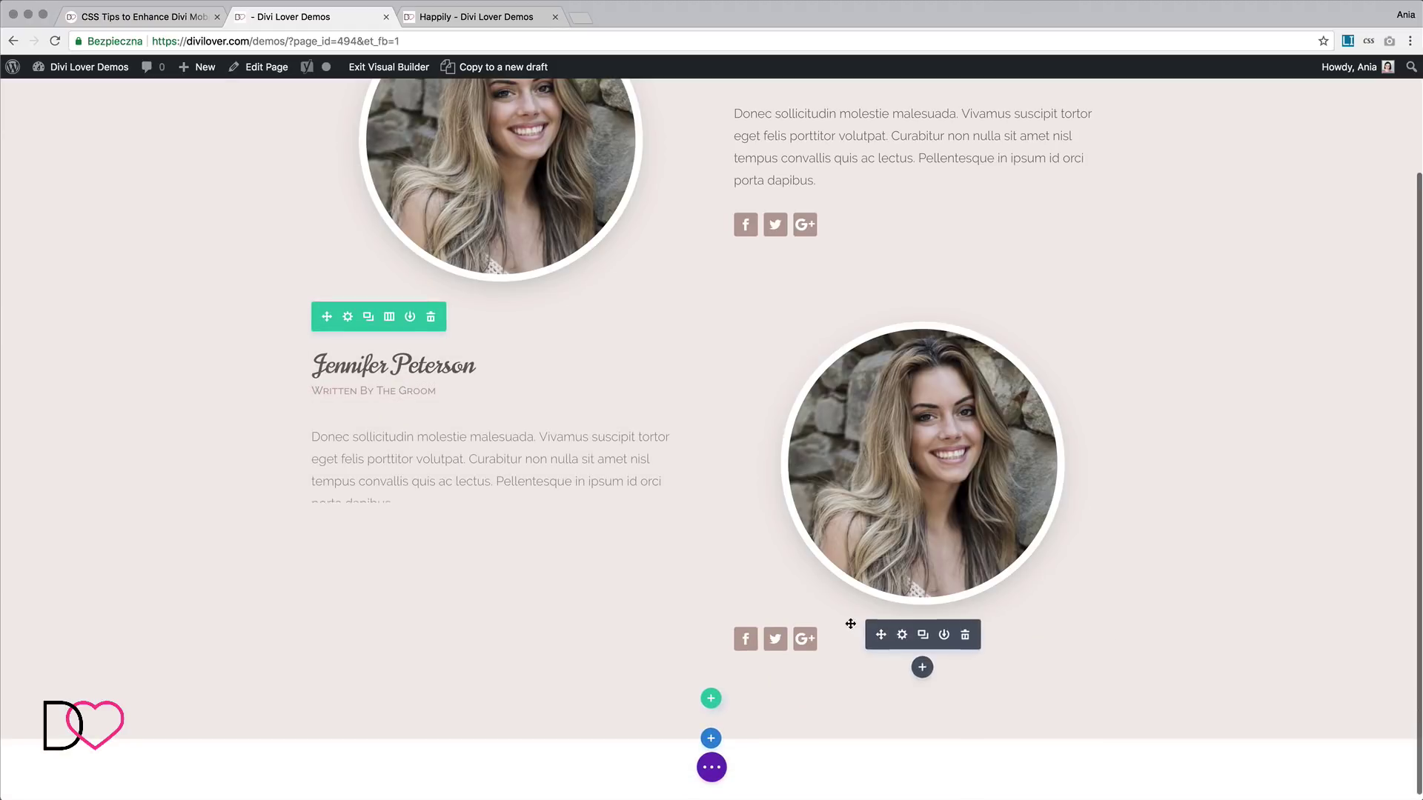
left_click_drag(887, 636, 390, 568)
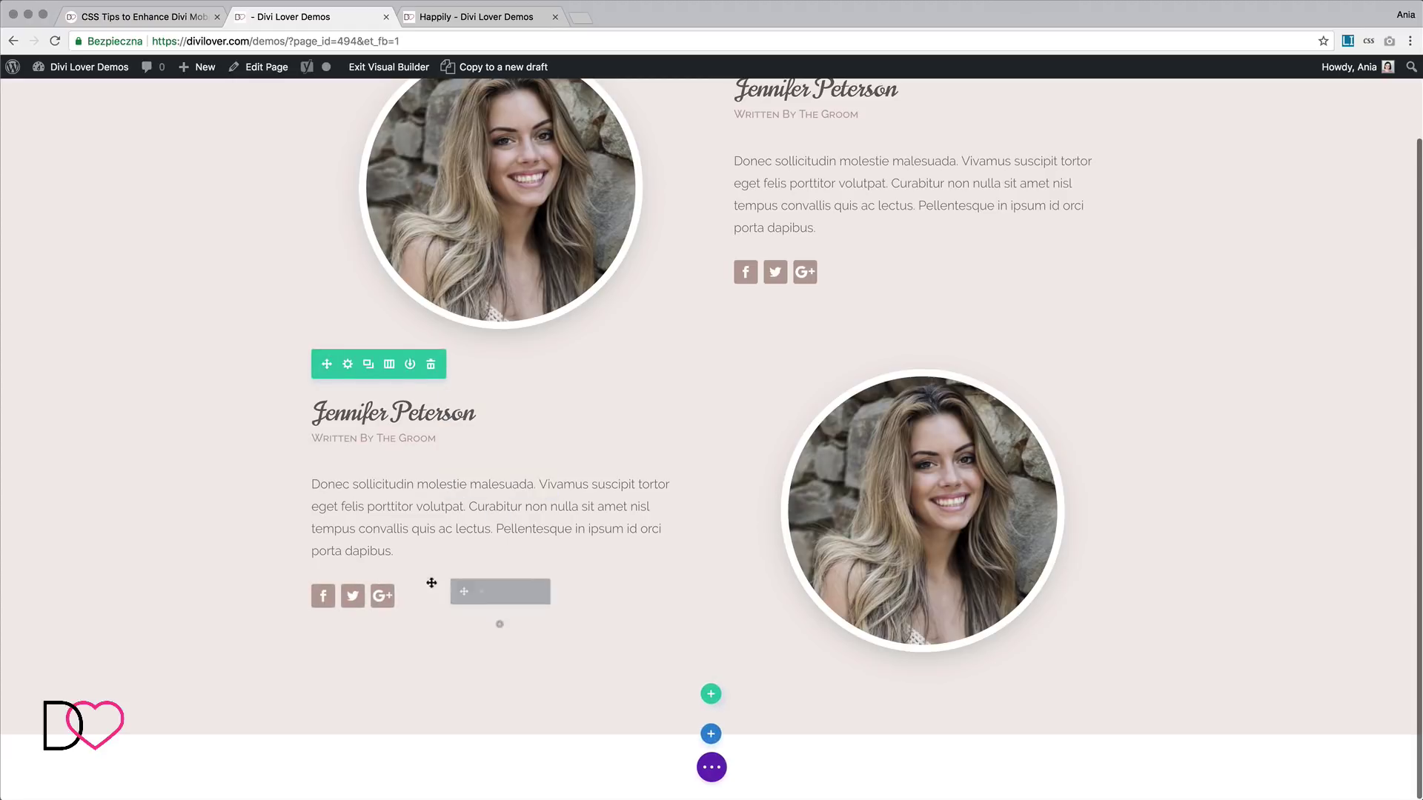
Set the copied heading's text orientation to right and save
mouse_move(670, 426)
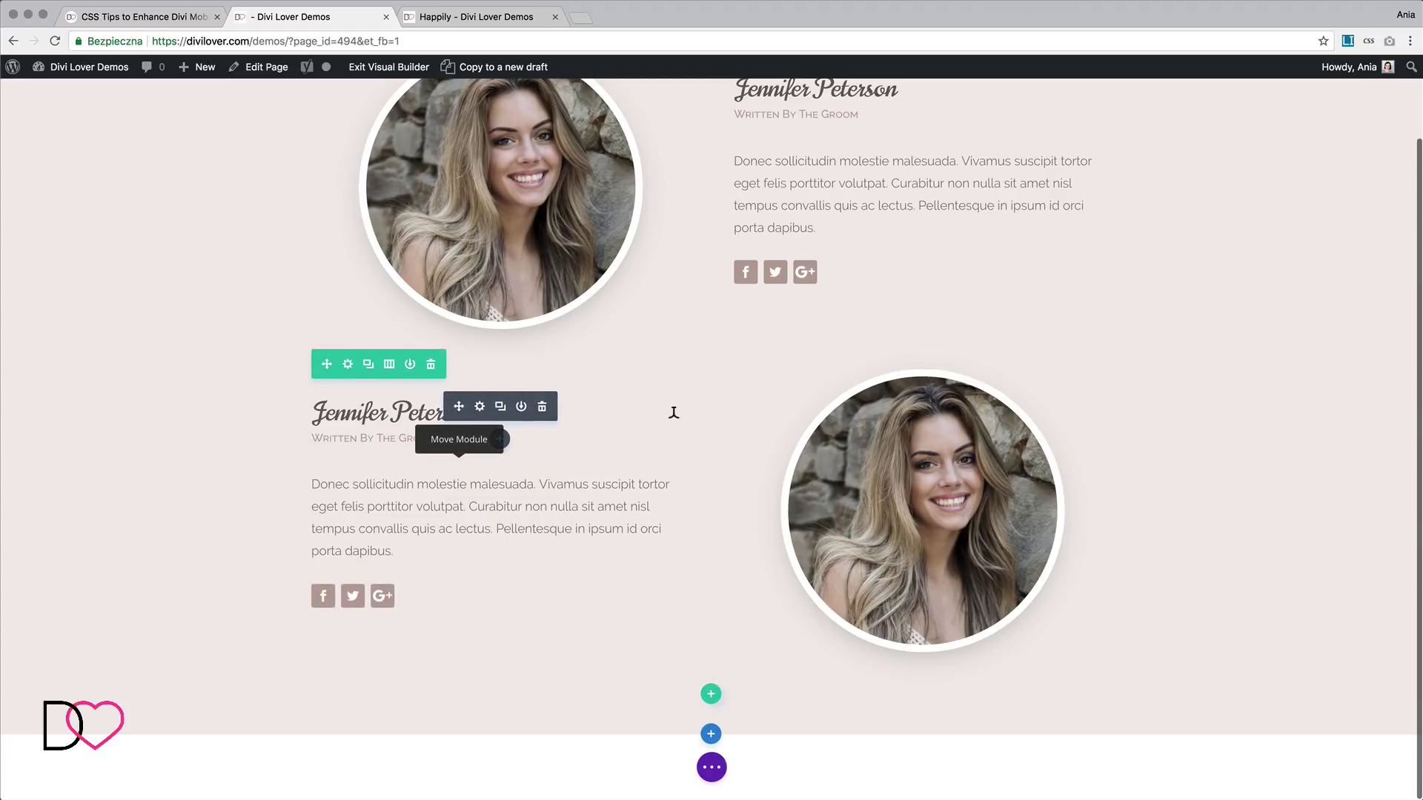
left_click(480, 407)
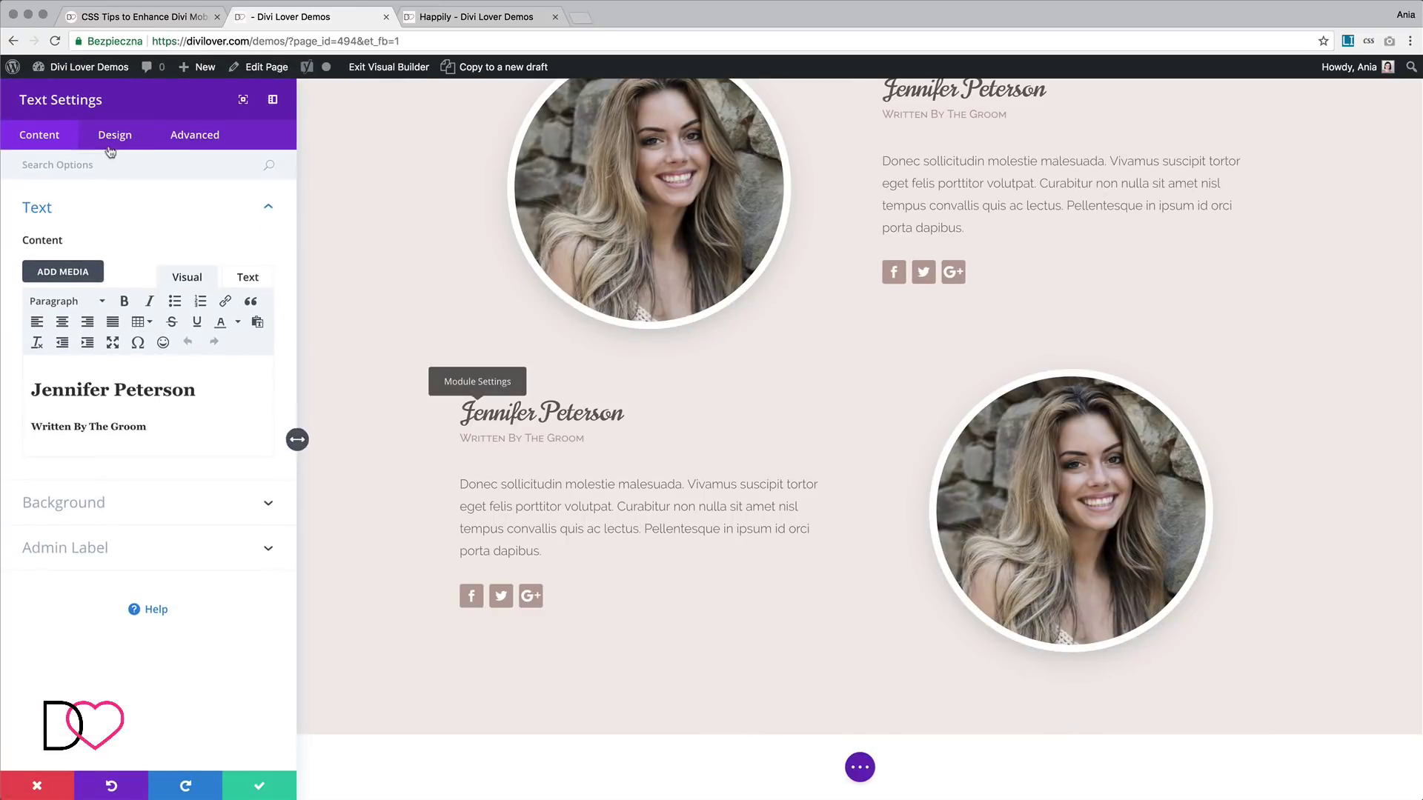
left_click(112, 137)
left_click(111, 207)
scroll(224, 608, "down", 10)
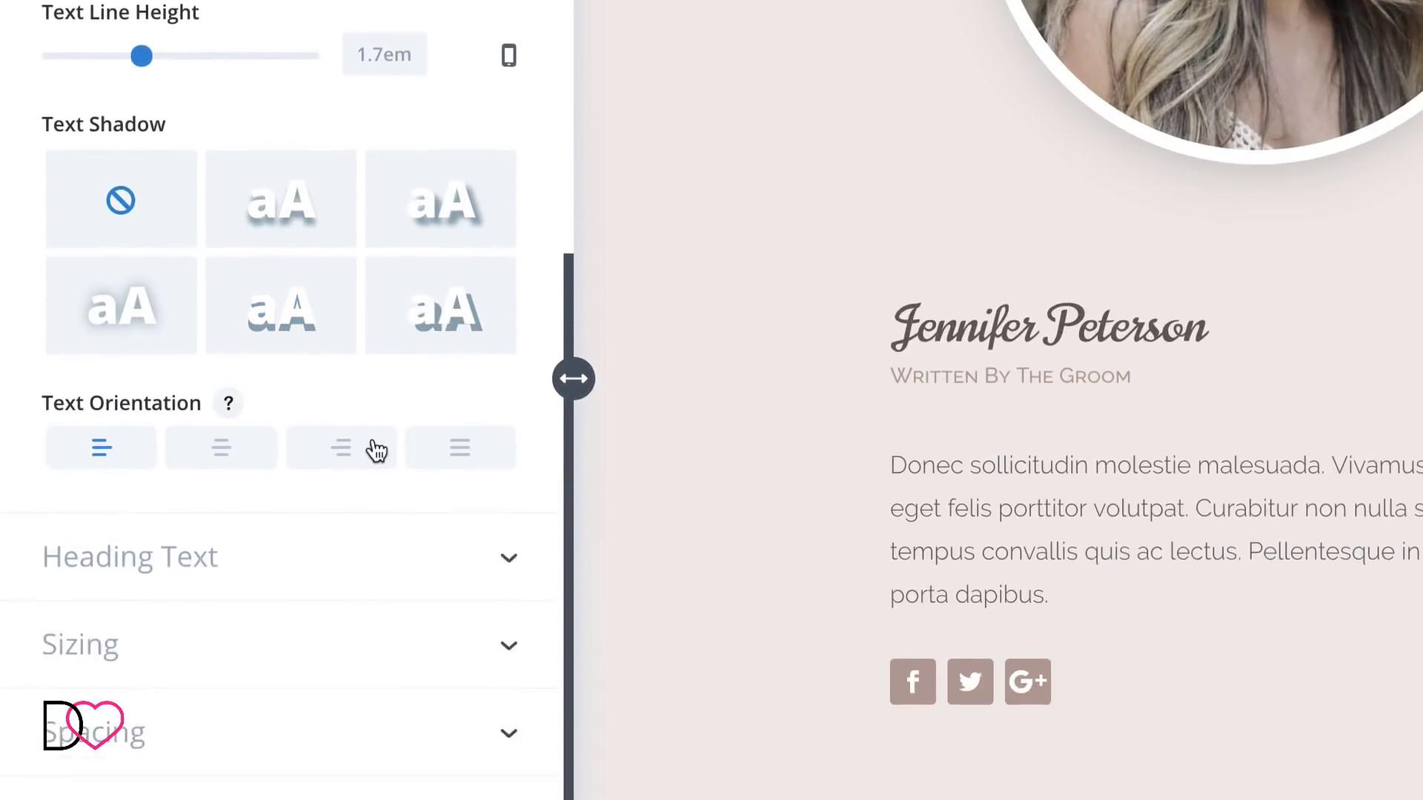
left_click(376, 451)
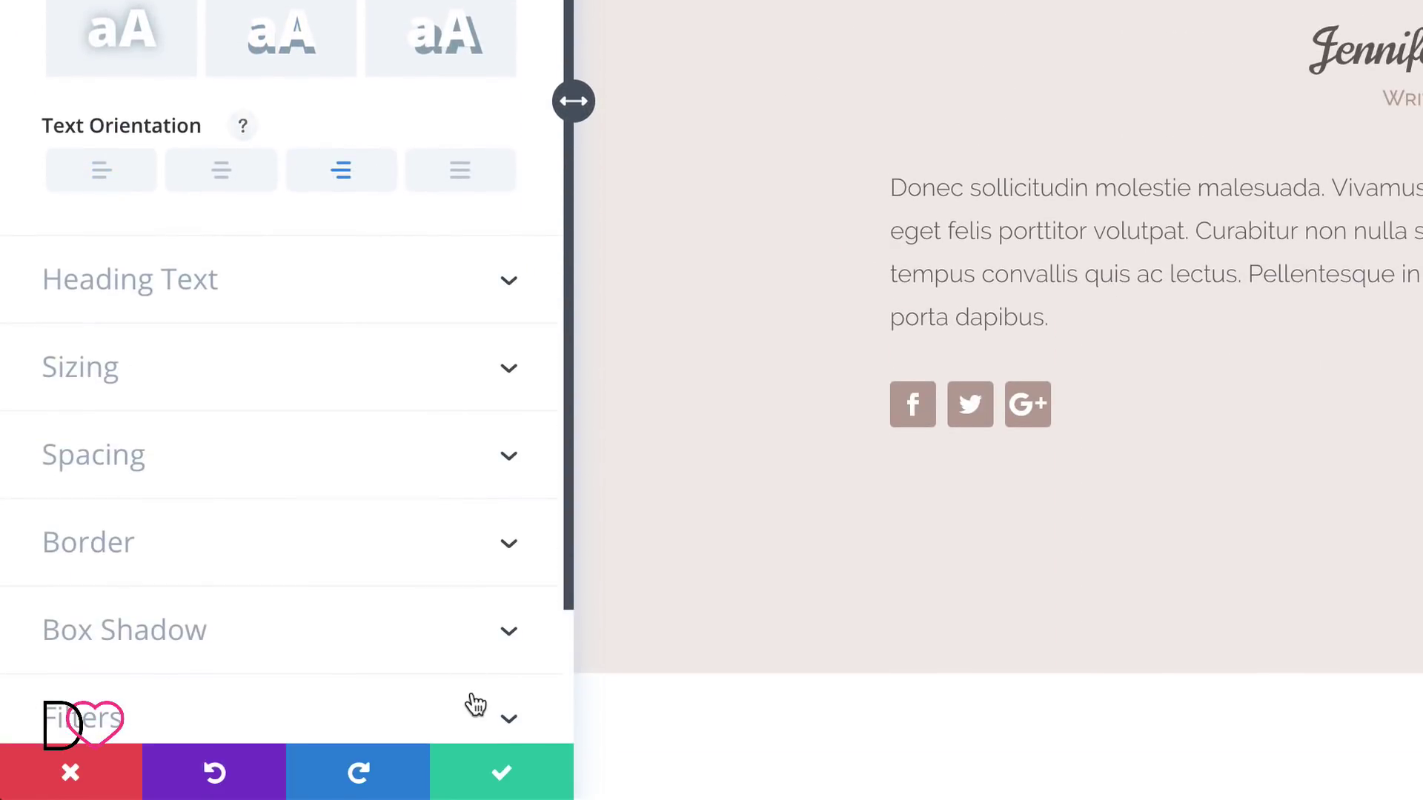
left_click(521, 776)
Right-align the copied paragraph text and save
left_click(927, 184)
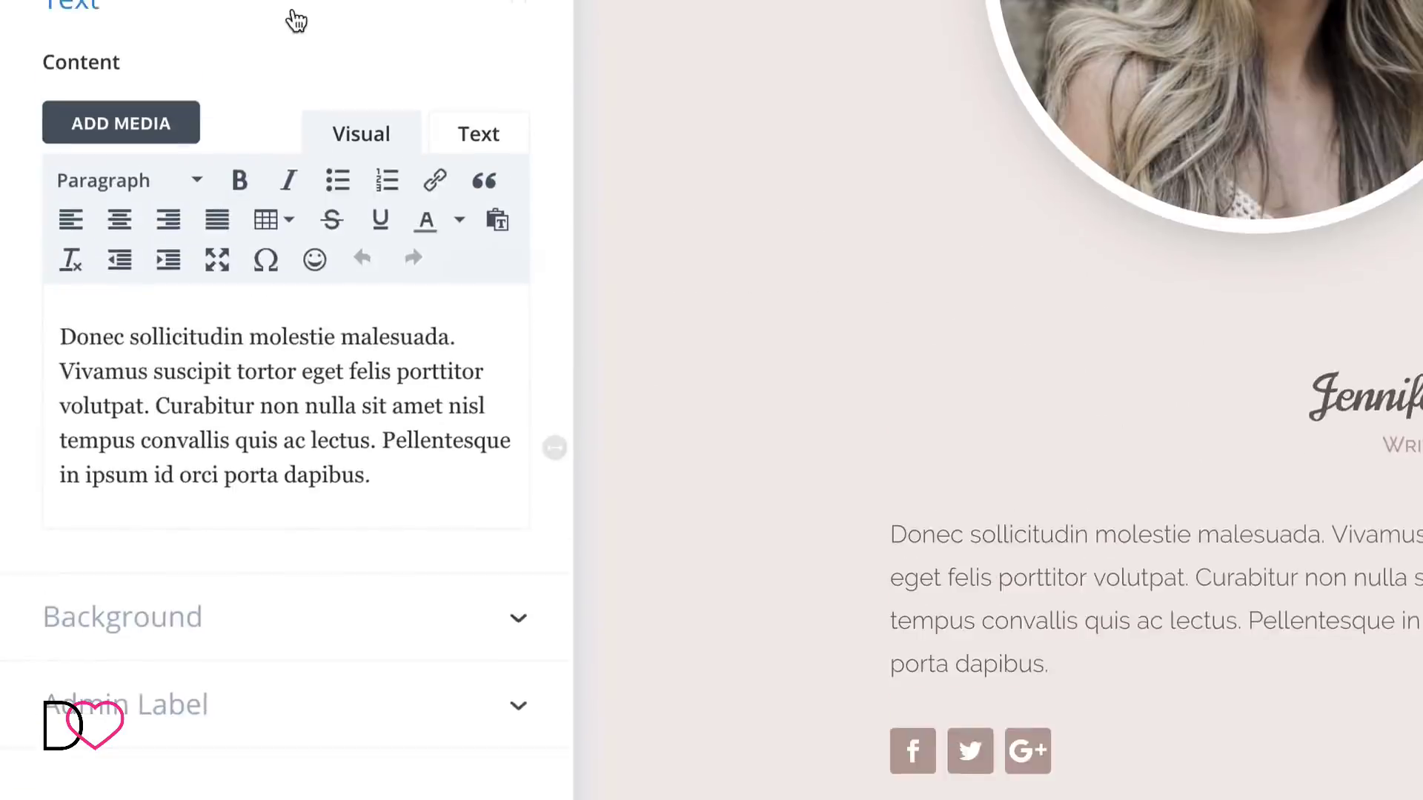
left_click(207, 28)
left_click(152, 175)
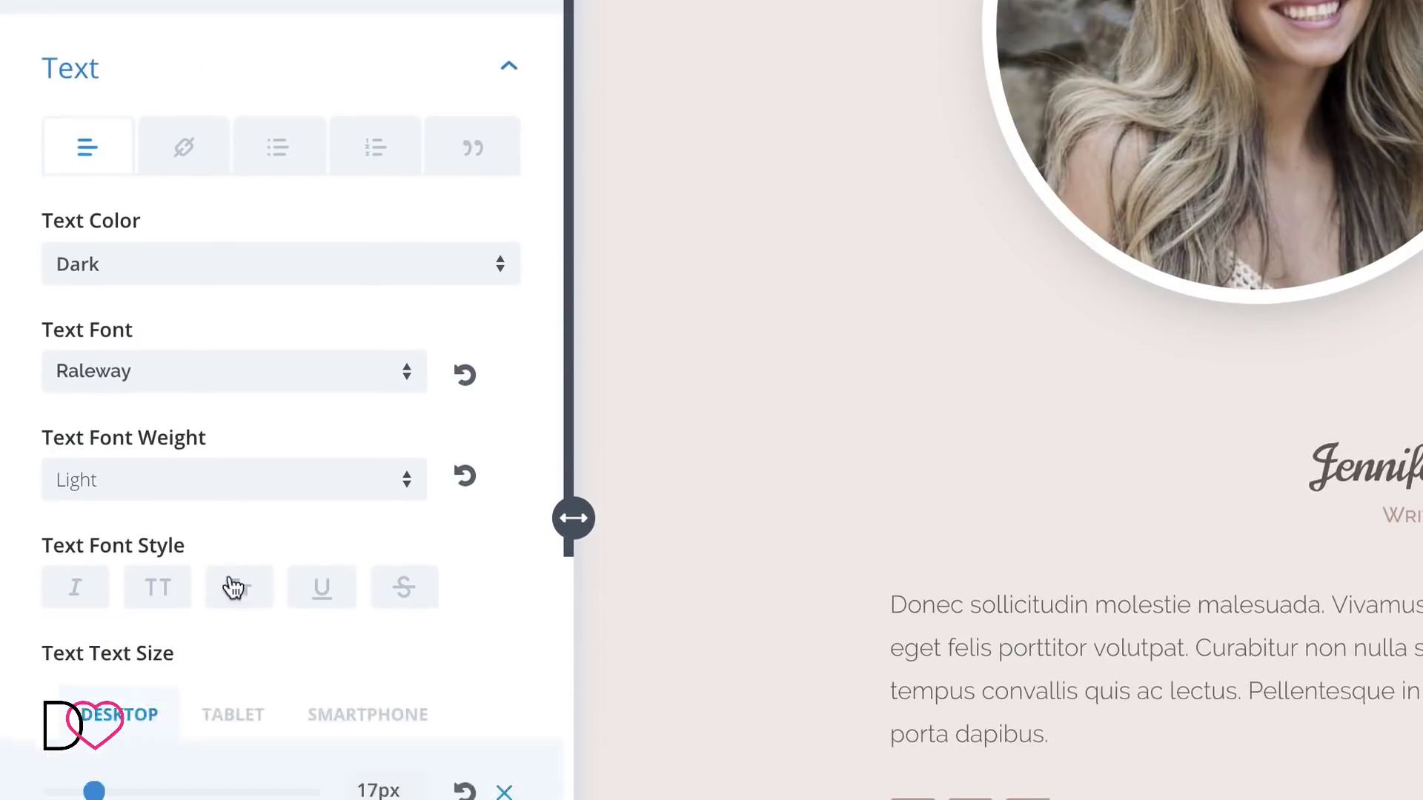
scroll(228, 178, "down", 8)
left_click(343, 521)
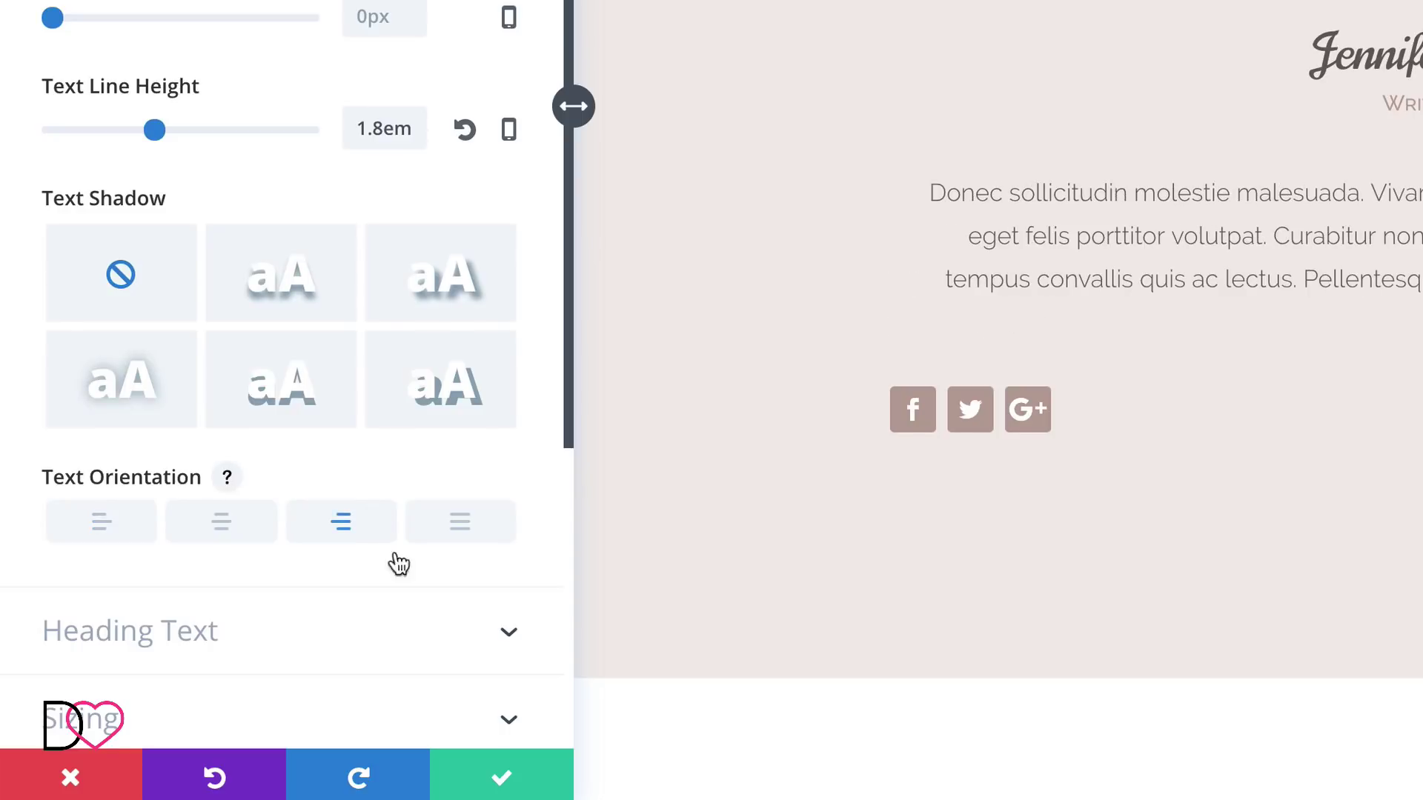
left_click(501, 782)
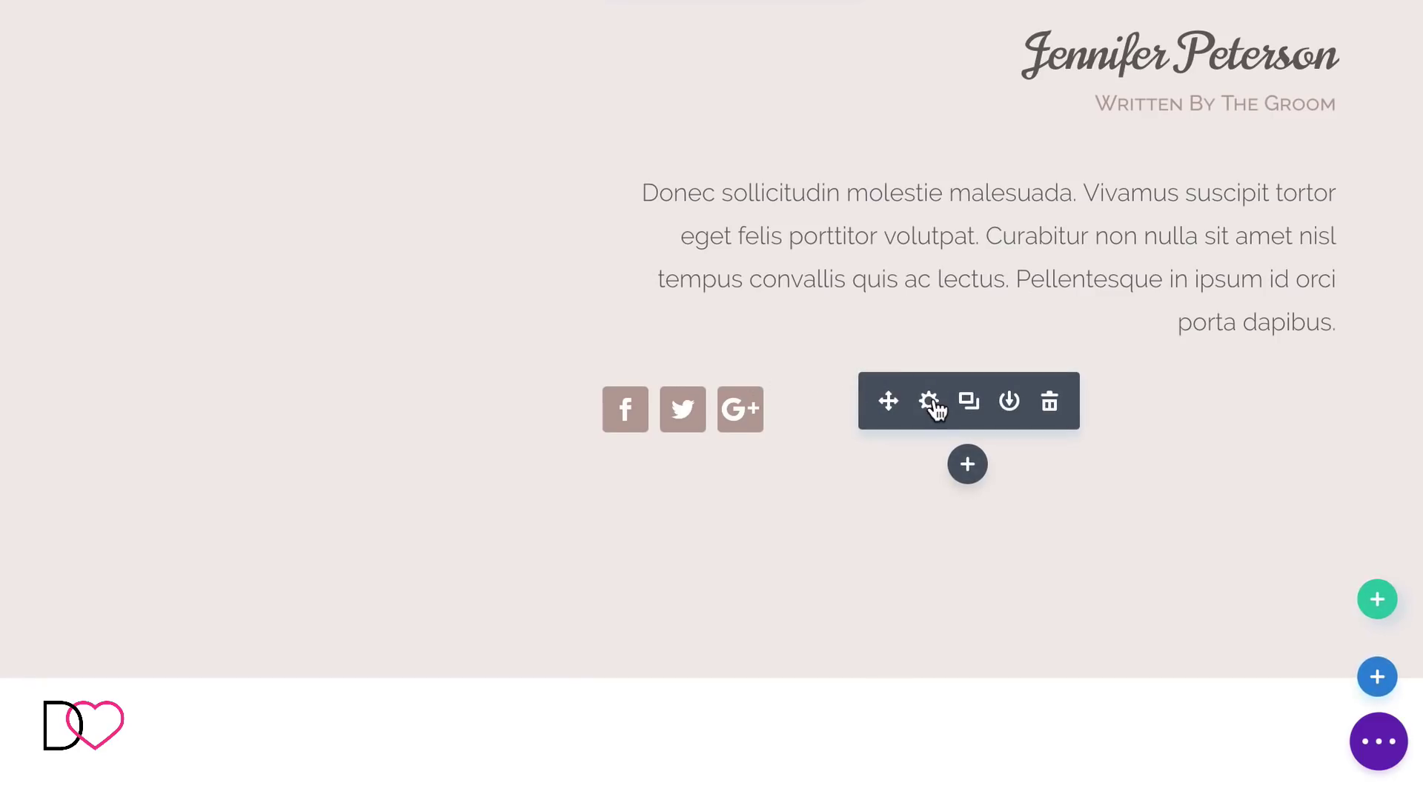
Set the Social Media Follow module's alignment to right and save
left_click(930, 402)
left_click(243, 41)
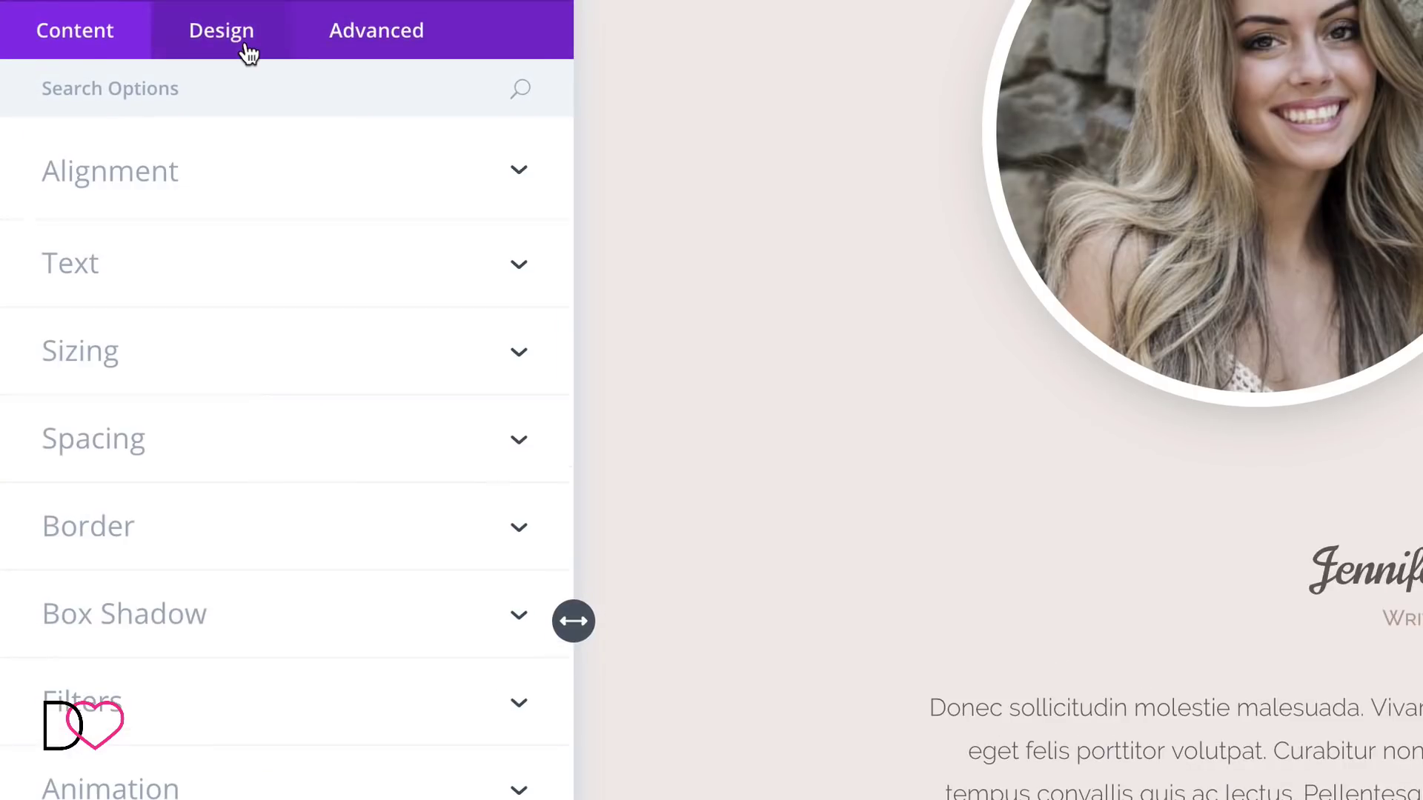
left_click(319, 170)
left_click(450, 297)
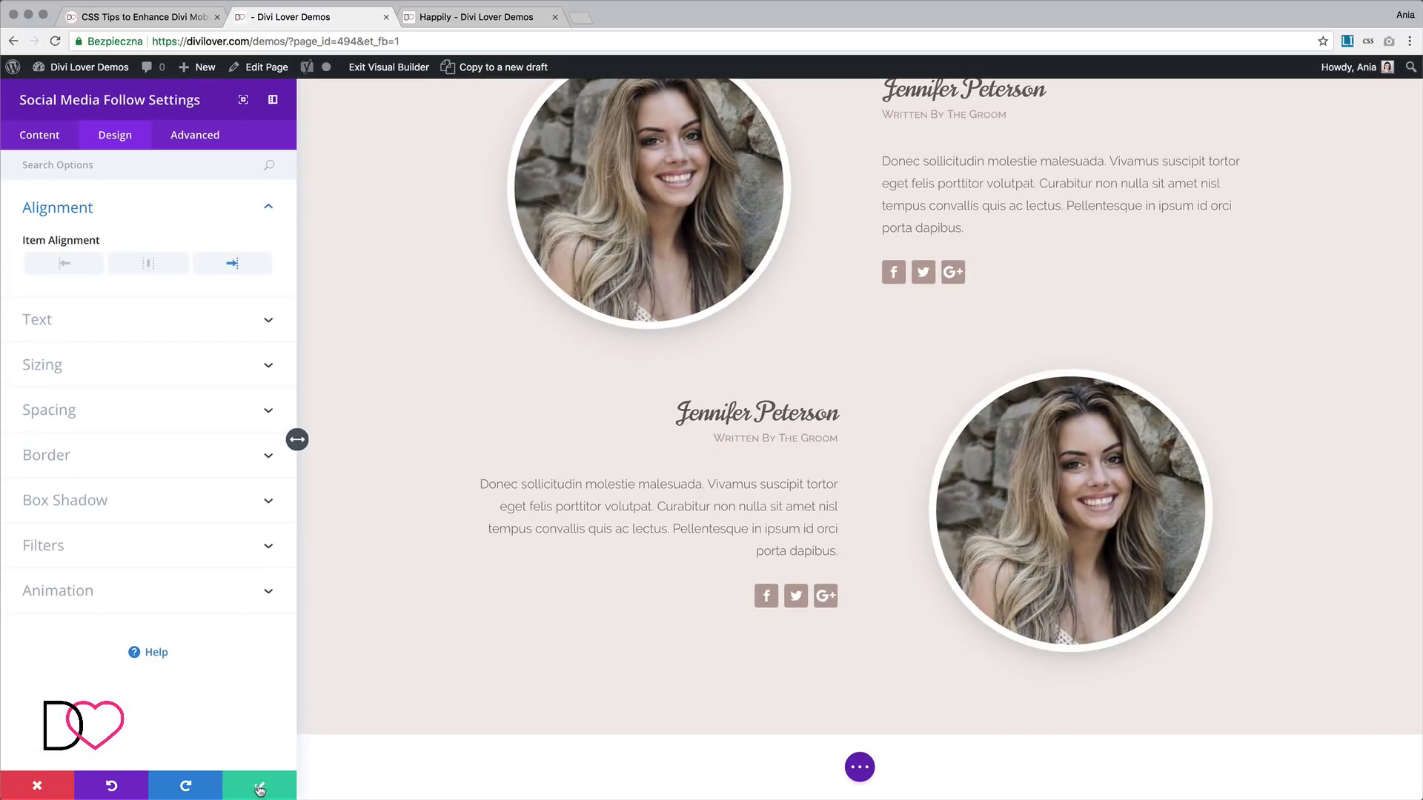
left_click(259, 785)
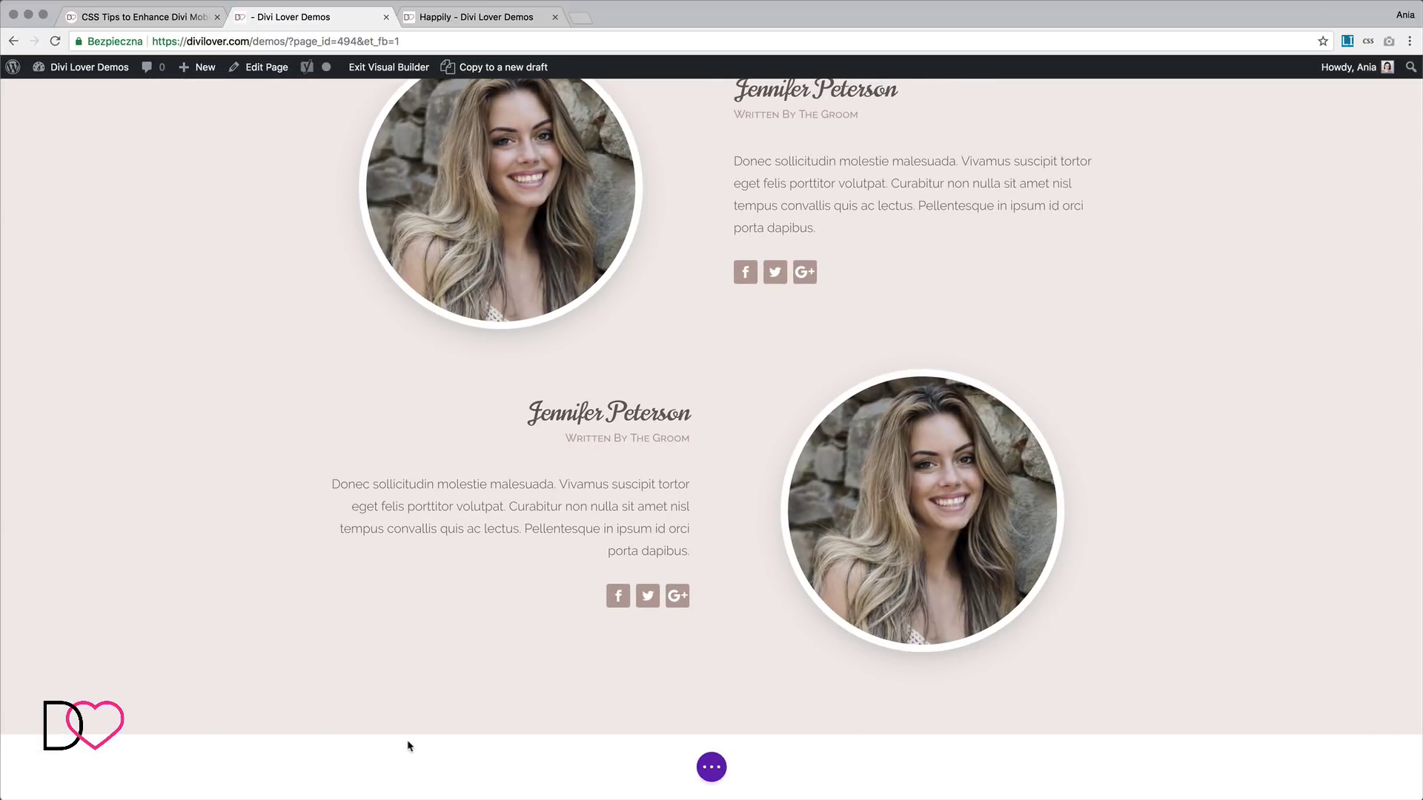
scroll(412, 743, "up", 2)
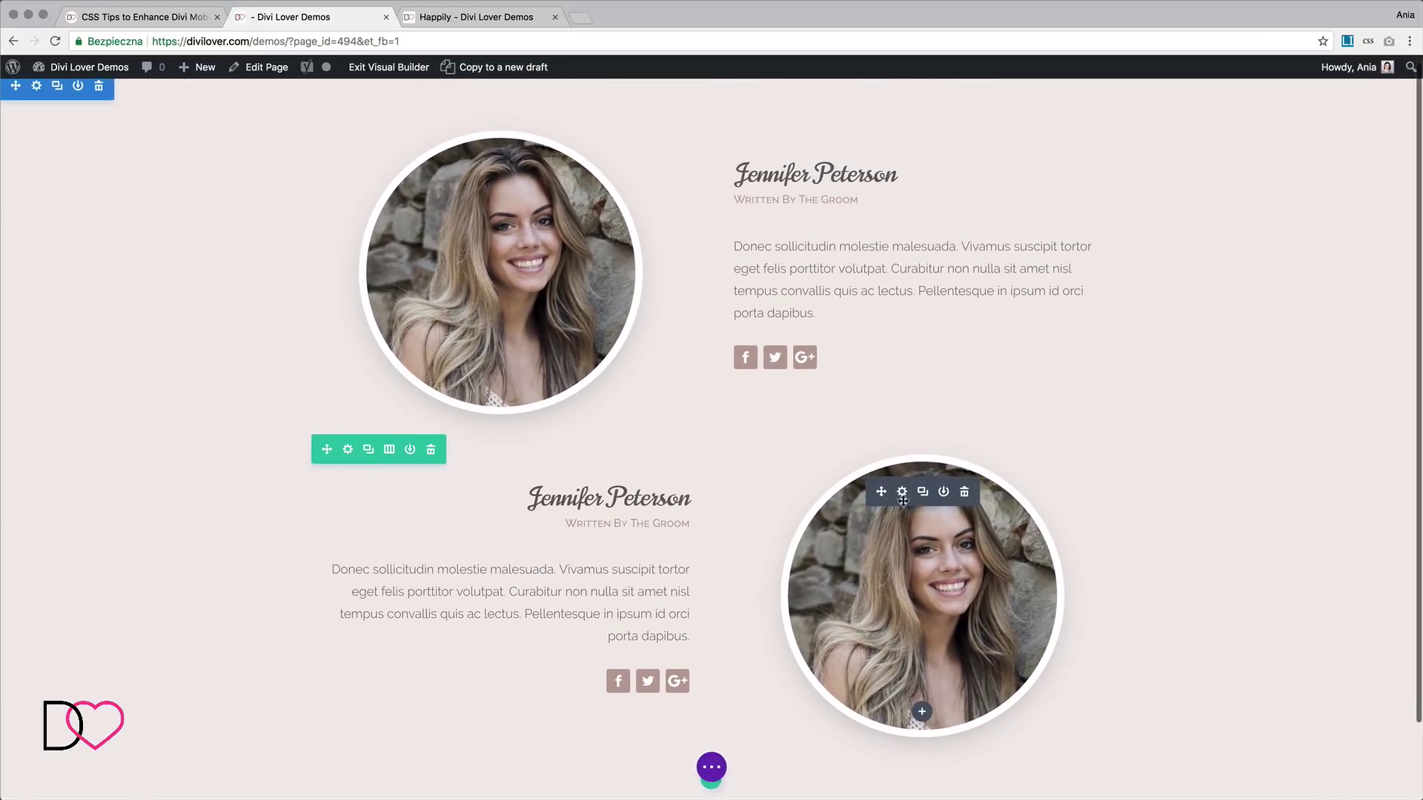
Replace the mirrored row's photo with groom.jpg and save the image settings
left_click(901, 492)
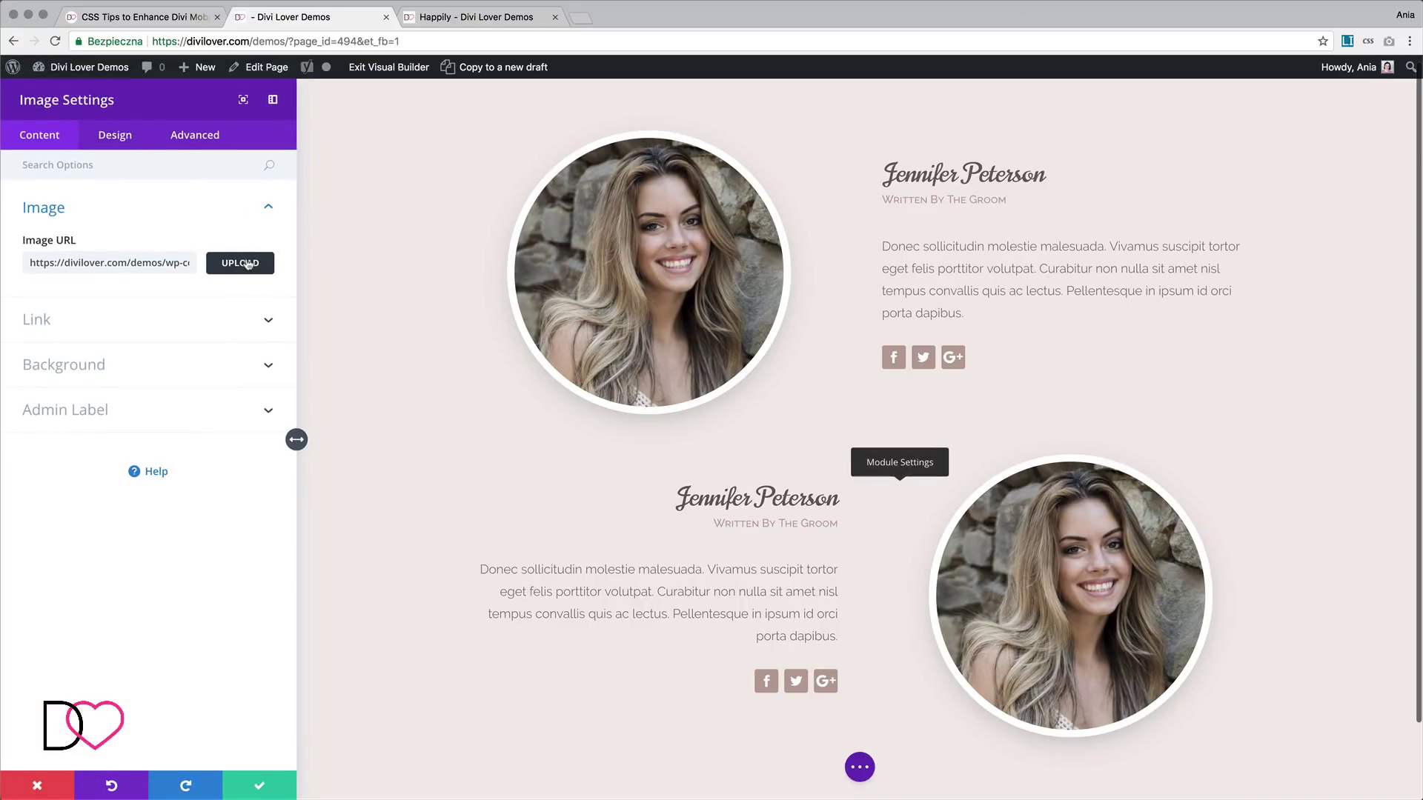
left_click(239, 263)
left_click(1173, 584)
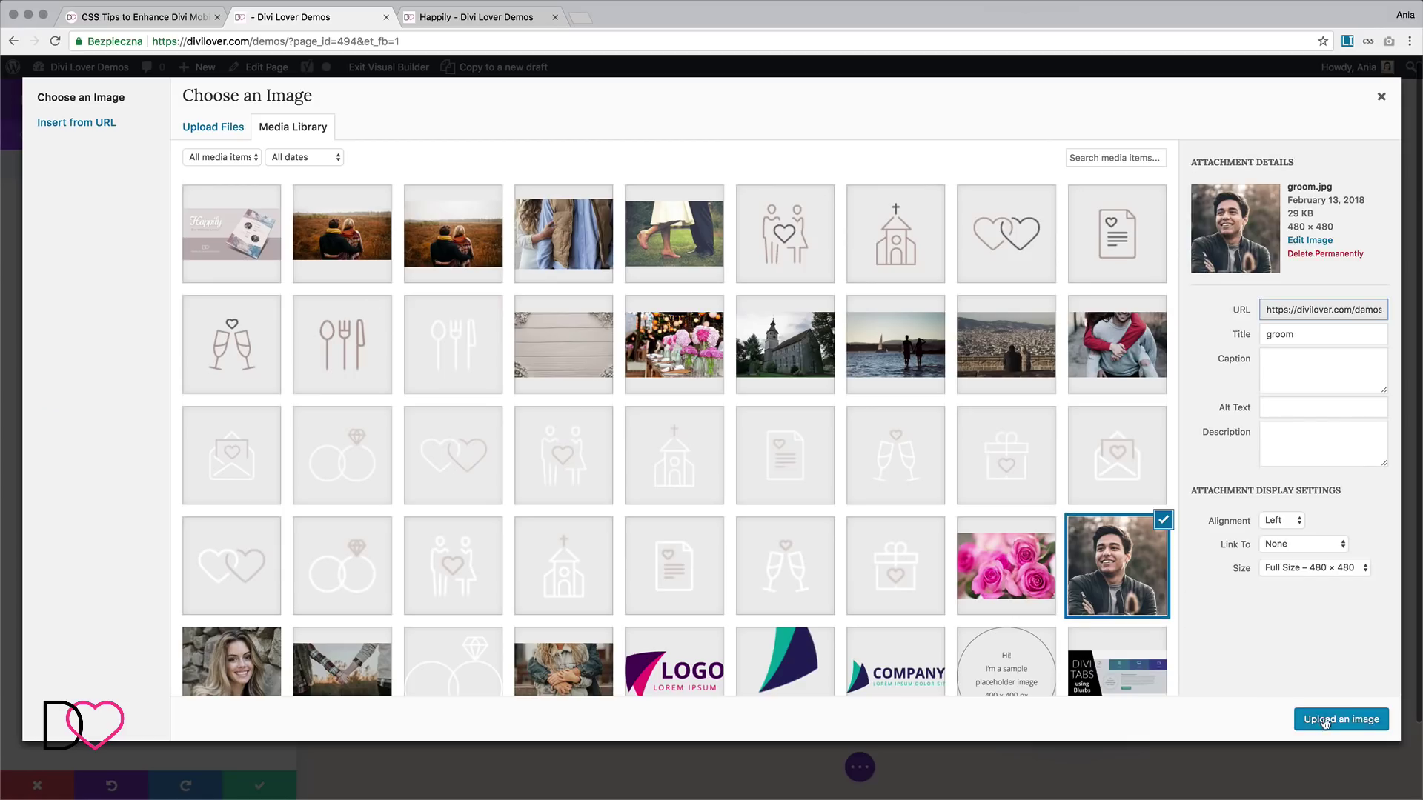
left_click(1323, 718)
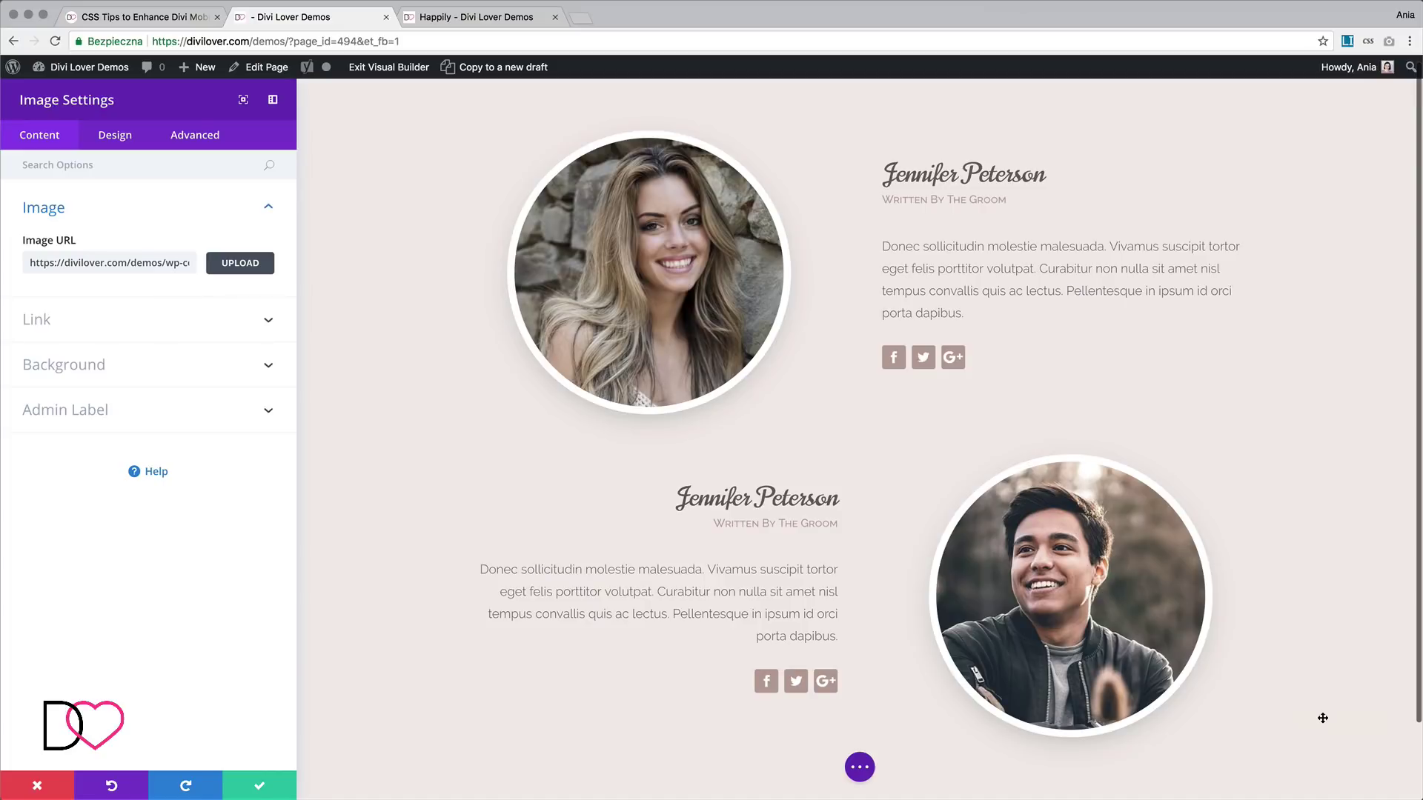
left_click(260, 786)
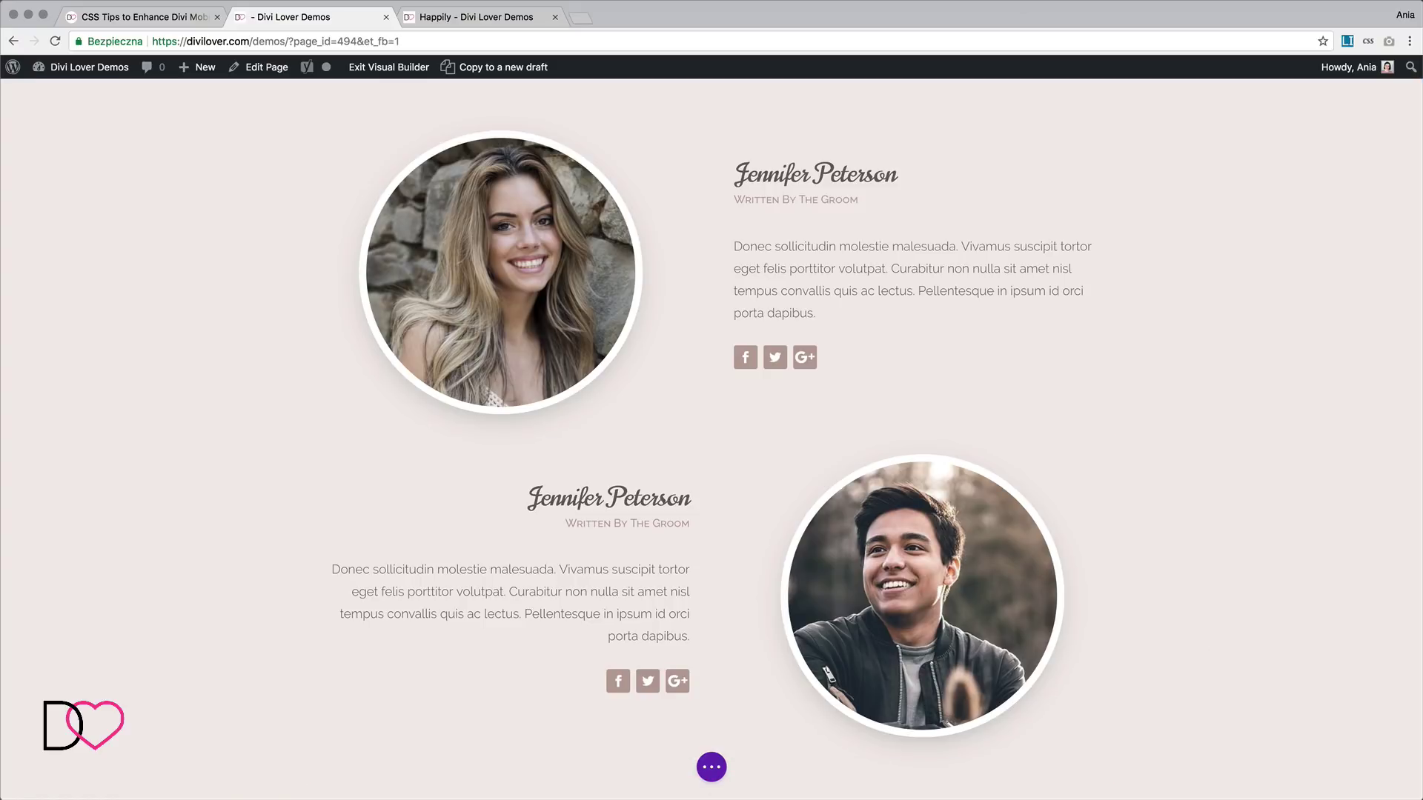
left_click_drag(1421, 570, 516, 561)
scroll(442, 527, "down", 5)
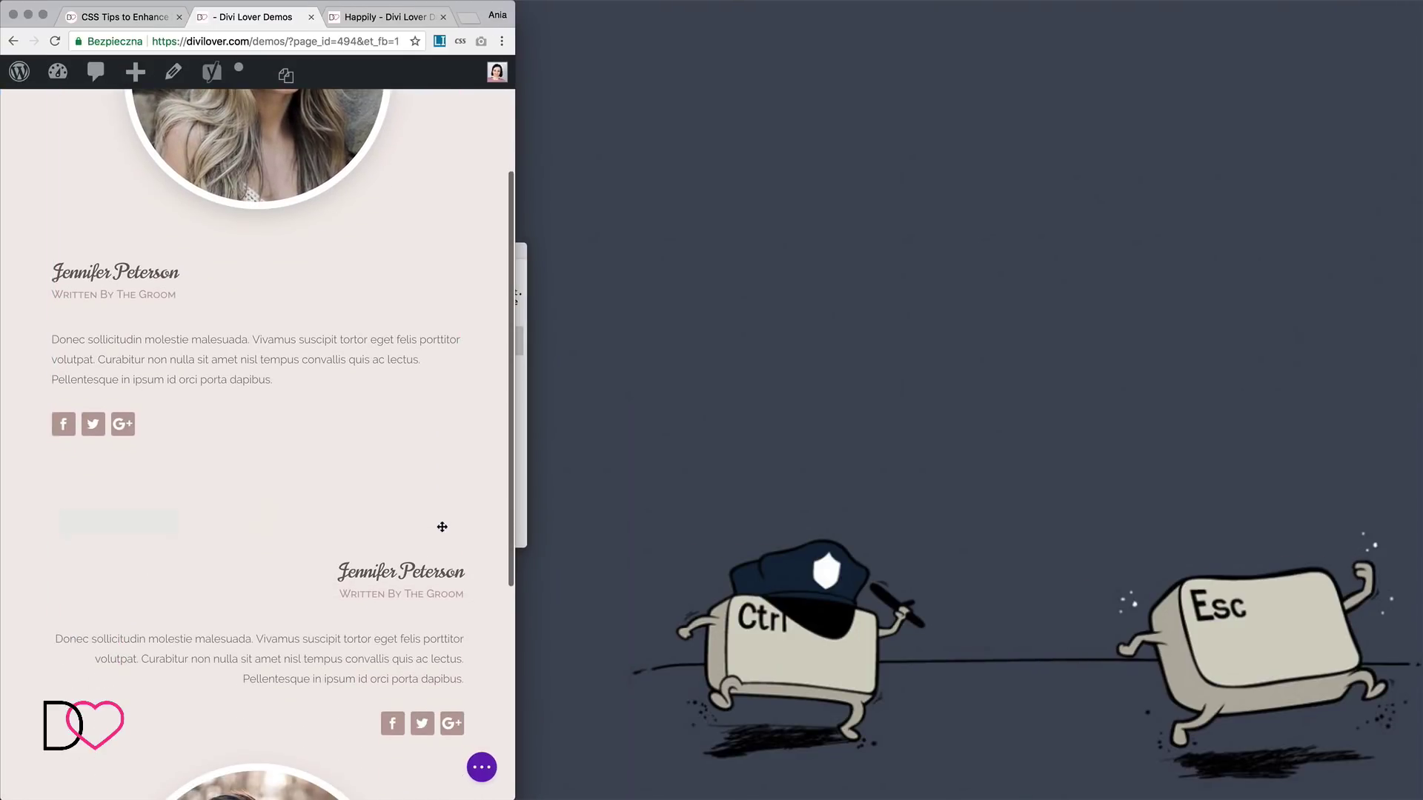
scroll(442, 519, "down", 4)
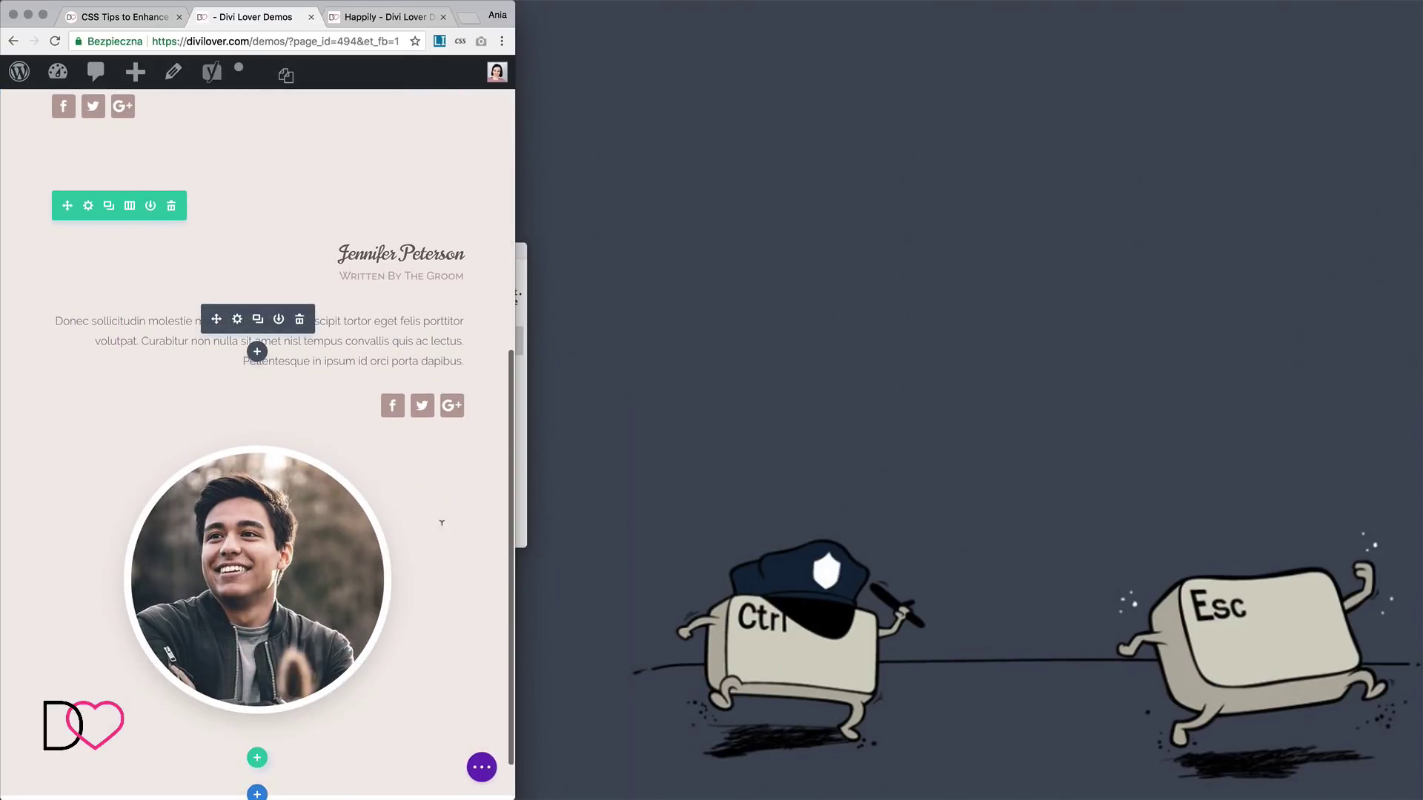
scroll(442, 527, "up", 4)
scroll(441, 526, "up", 4)
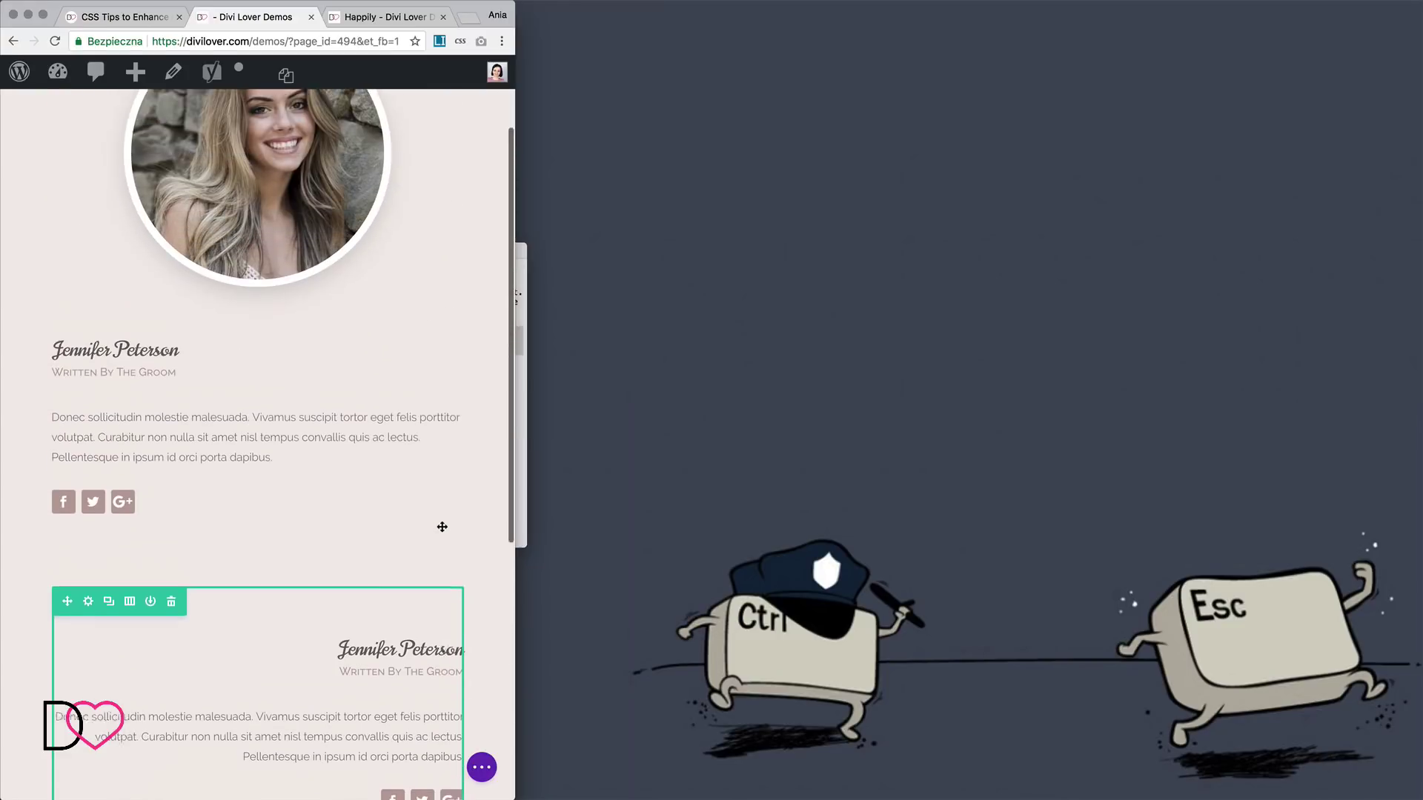
scroll(442, 527, "down", 7)
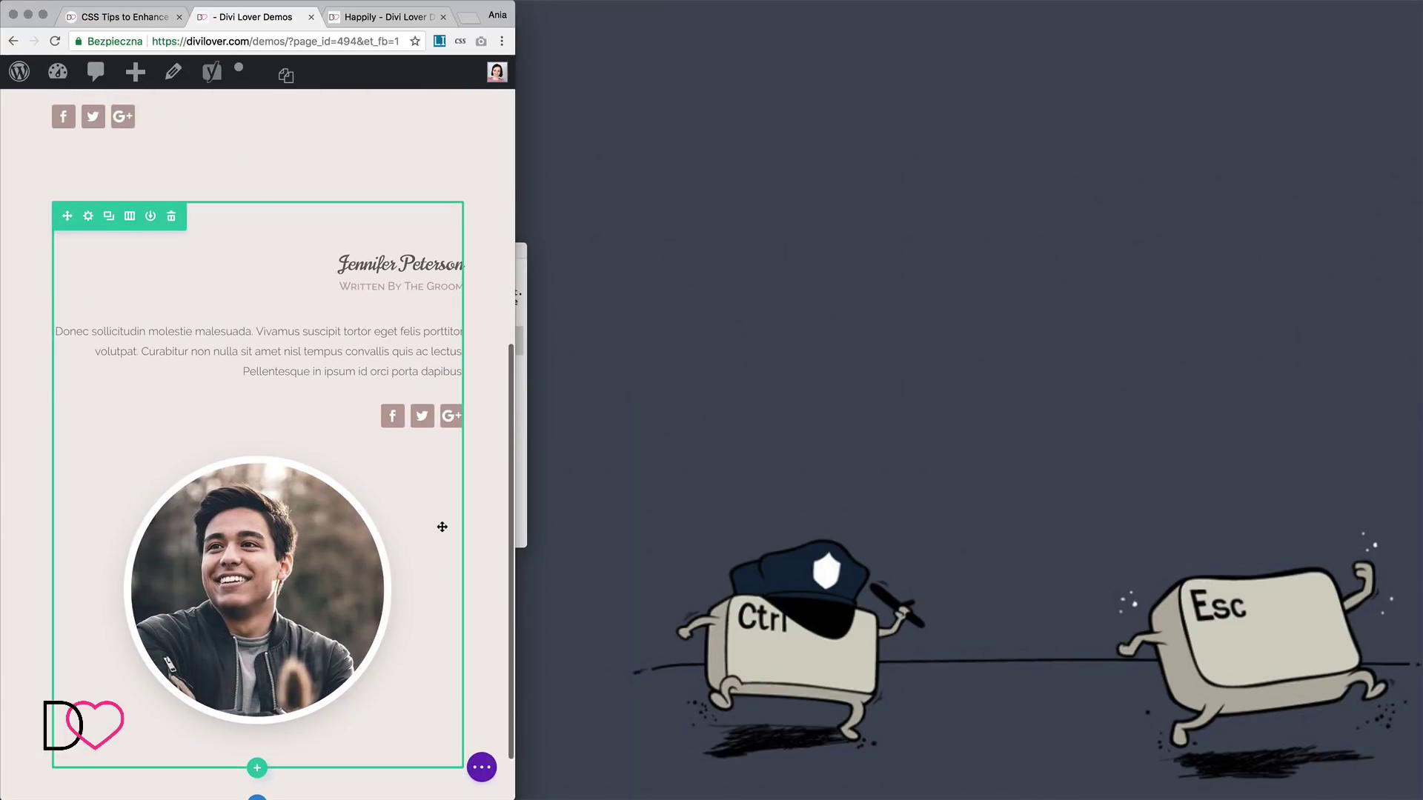
scroll(356, 267, "up", 4)
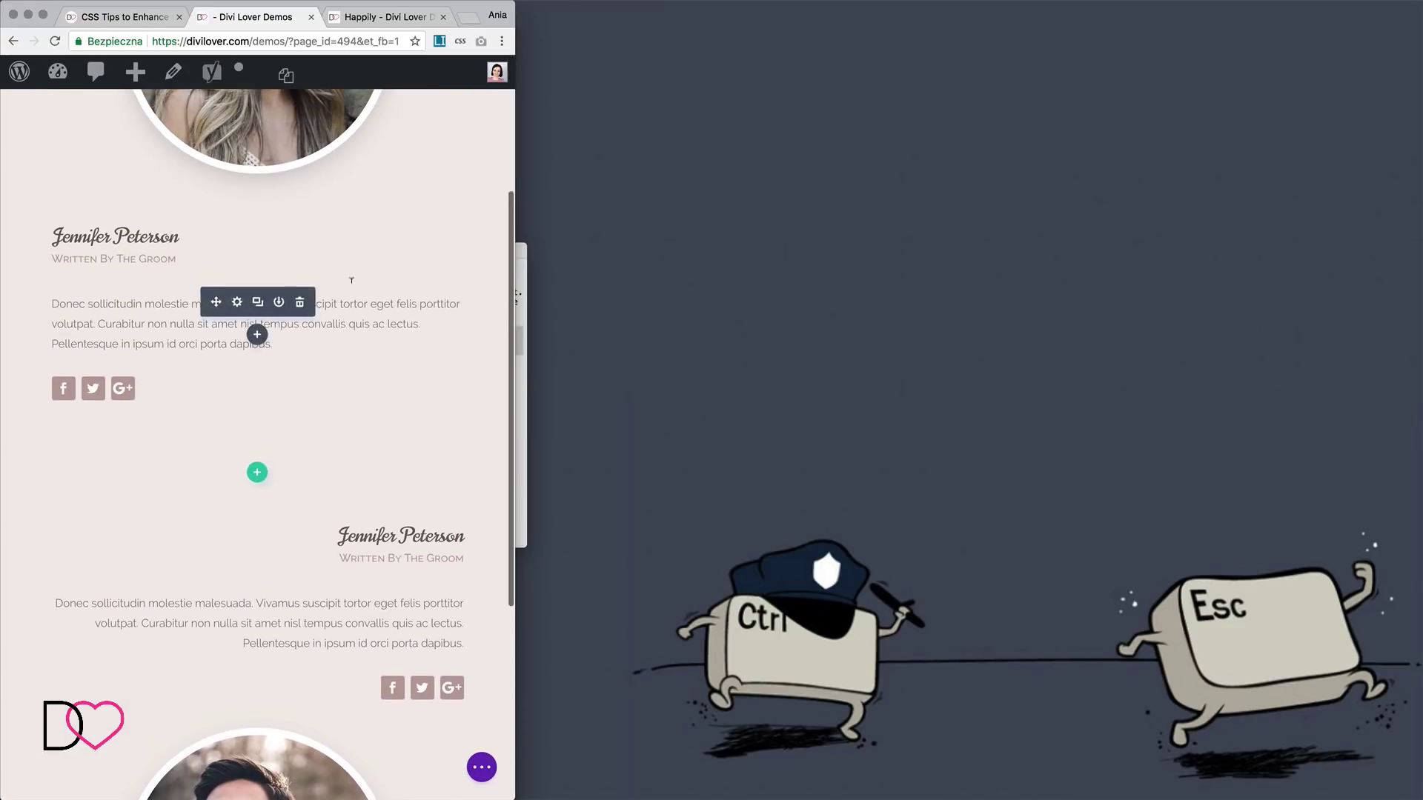
scroll(351, 280, "up", 4)
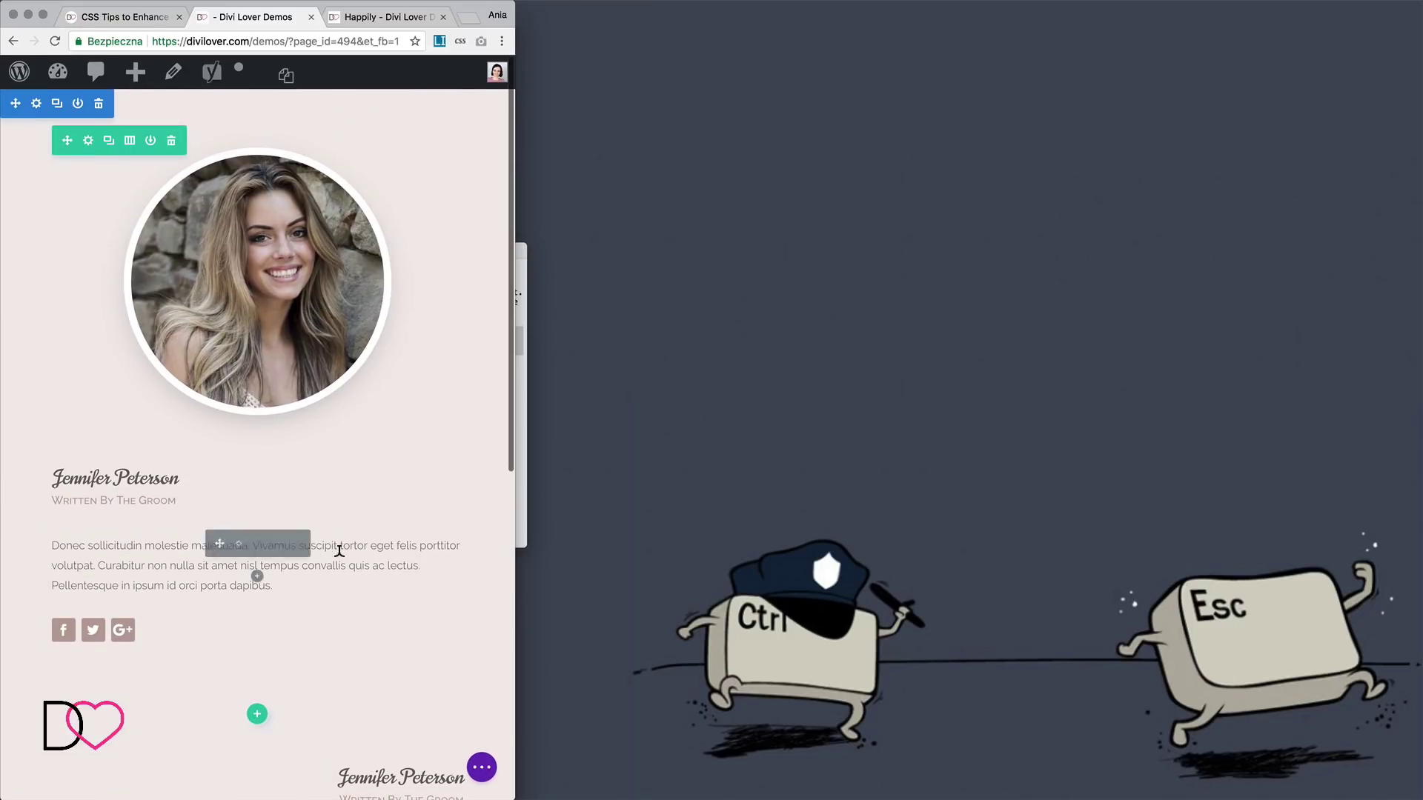
scroll(325, 334, "down", 7)
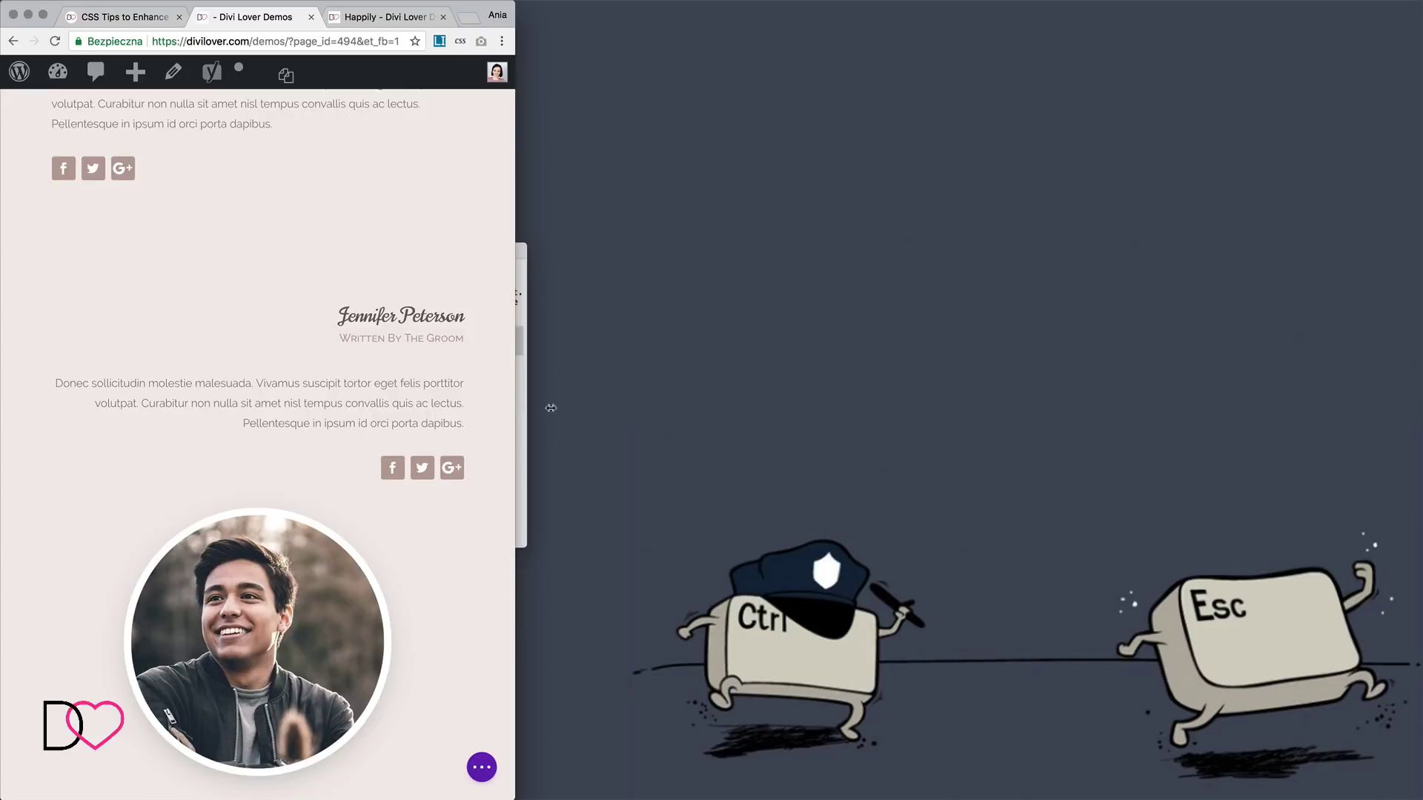
left_click_drag(550, 407, 1417, 424)
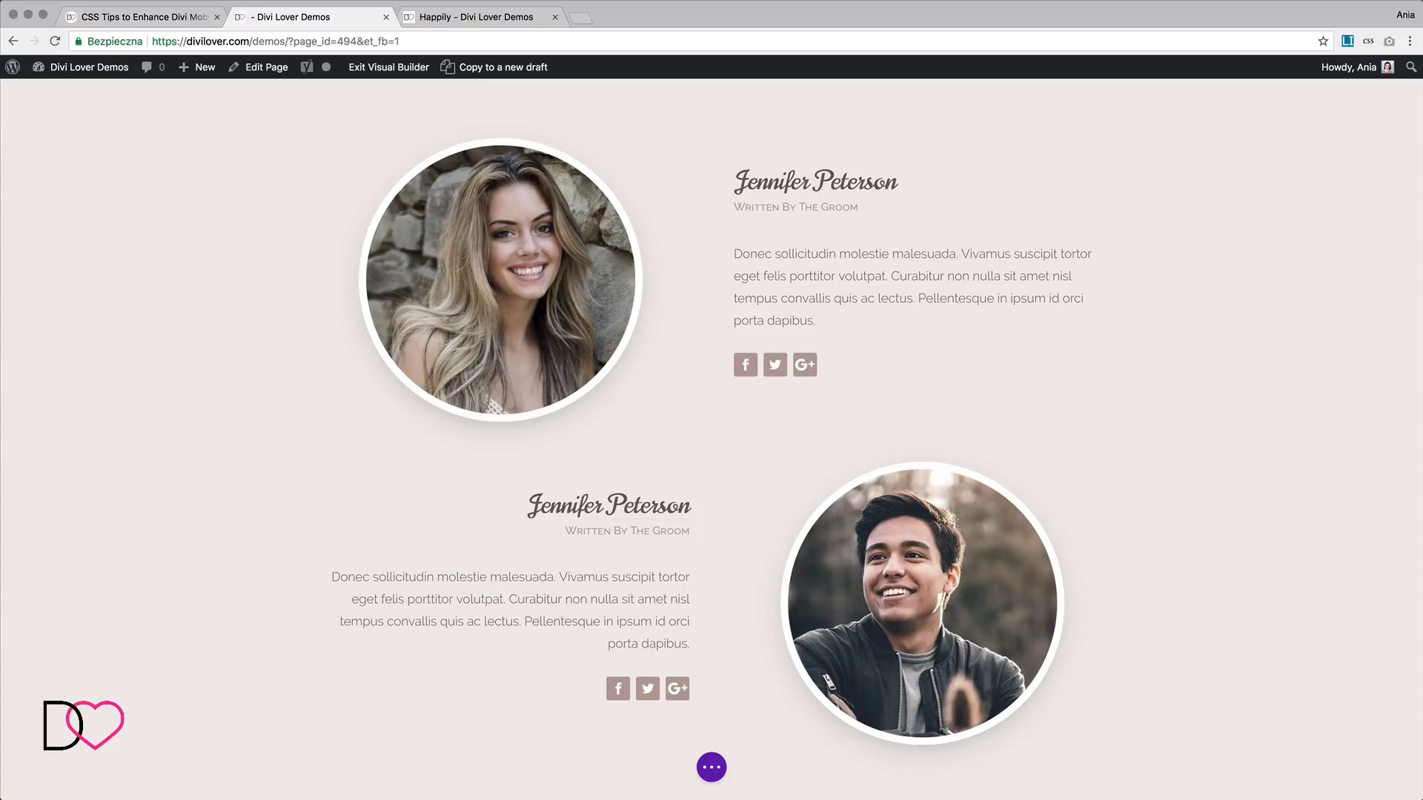
Copy 'reverse-columns-mobile' from the tips article into the second row's CSS Class field and save
left_click(95, 18)
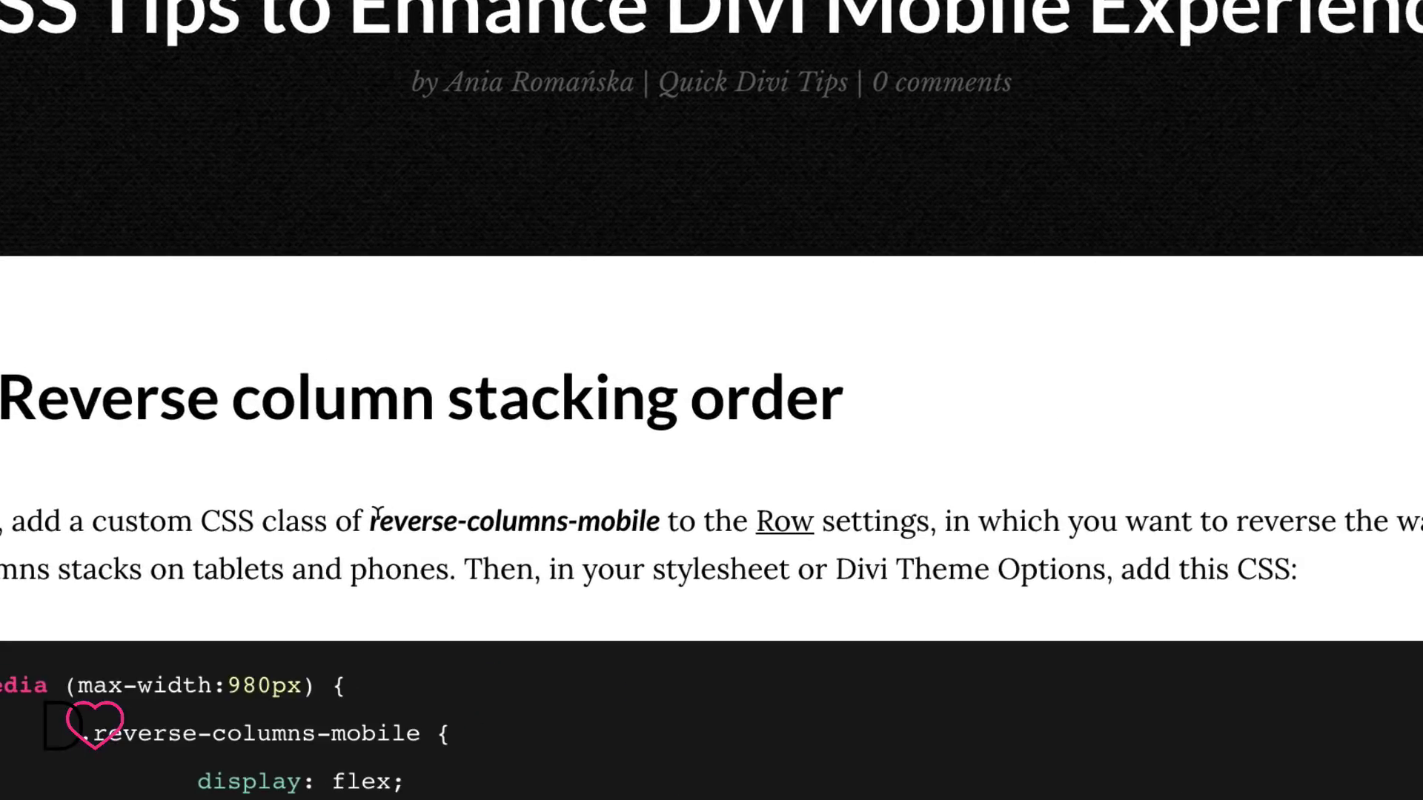
left_click_drag(373, 515, 663, 512)
key("ctrl+c")
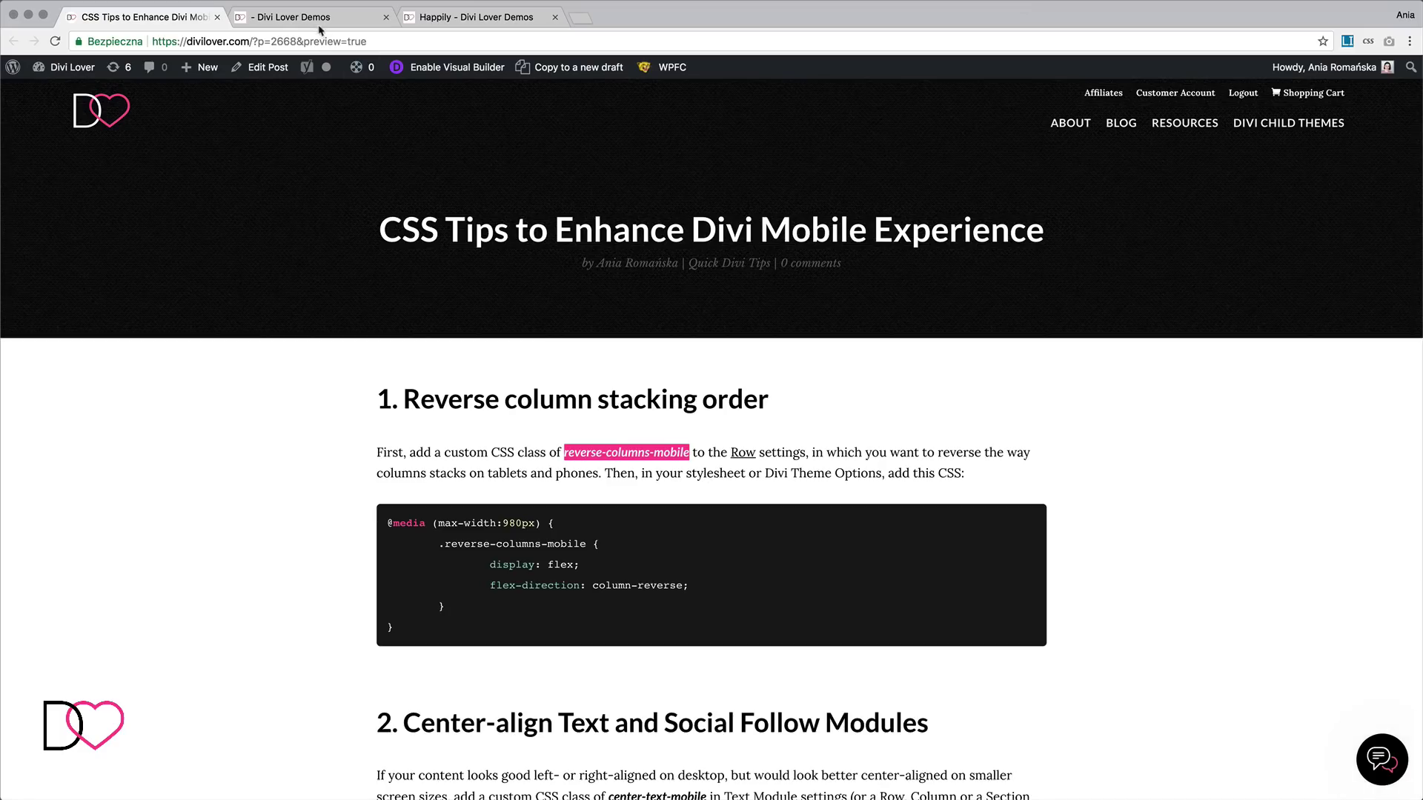
left_click(311, 16)
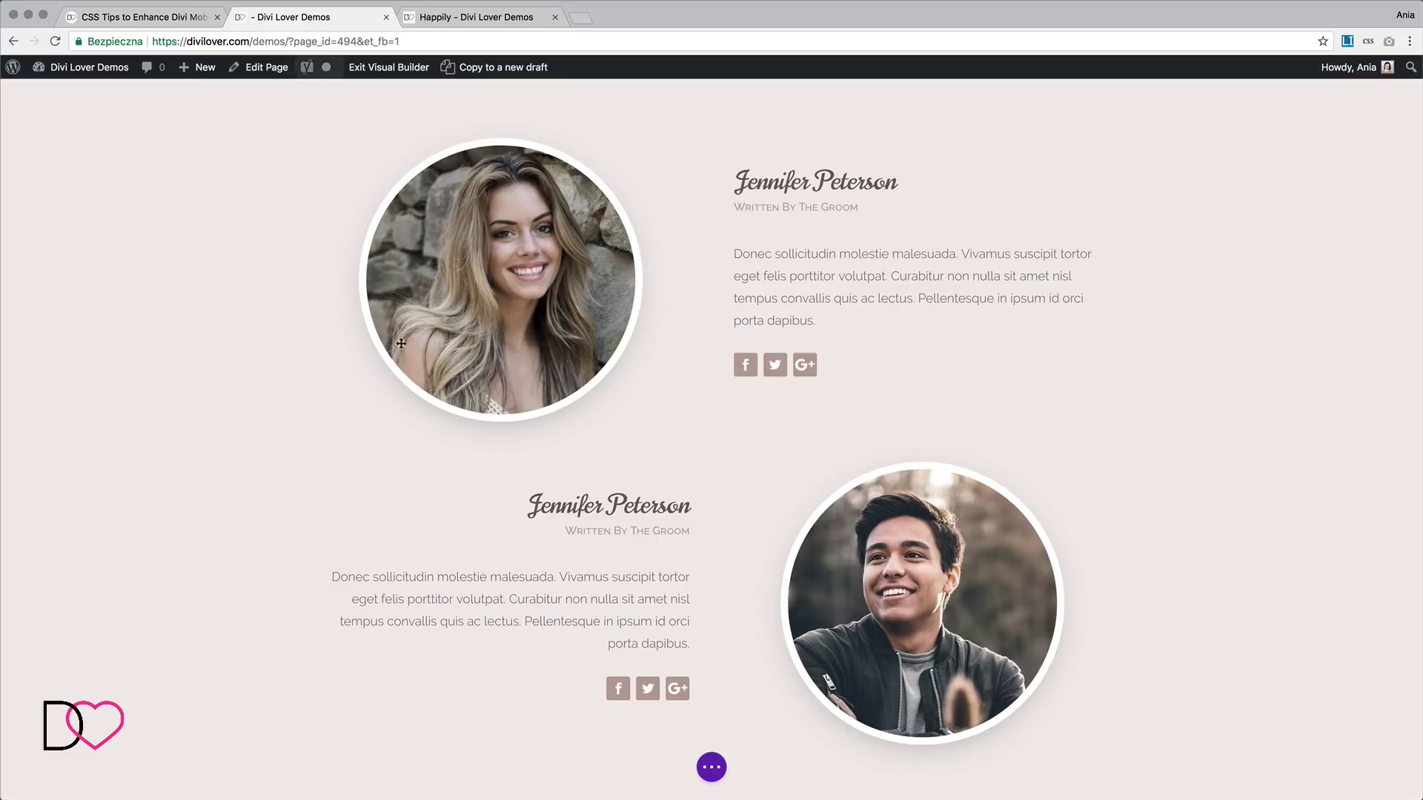
left_click(349, 455)
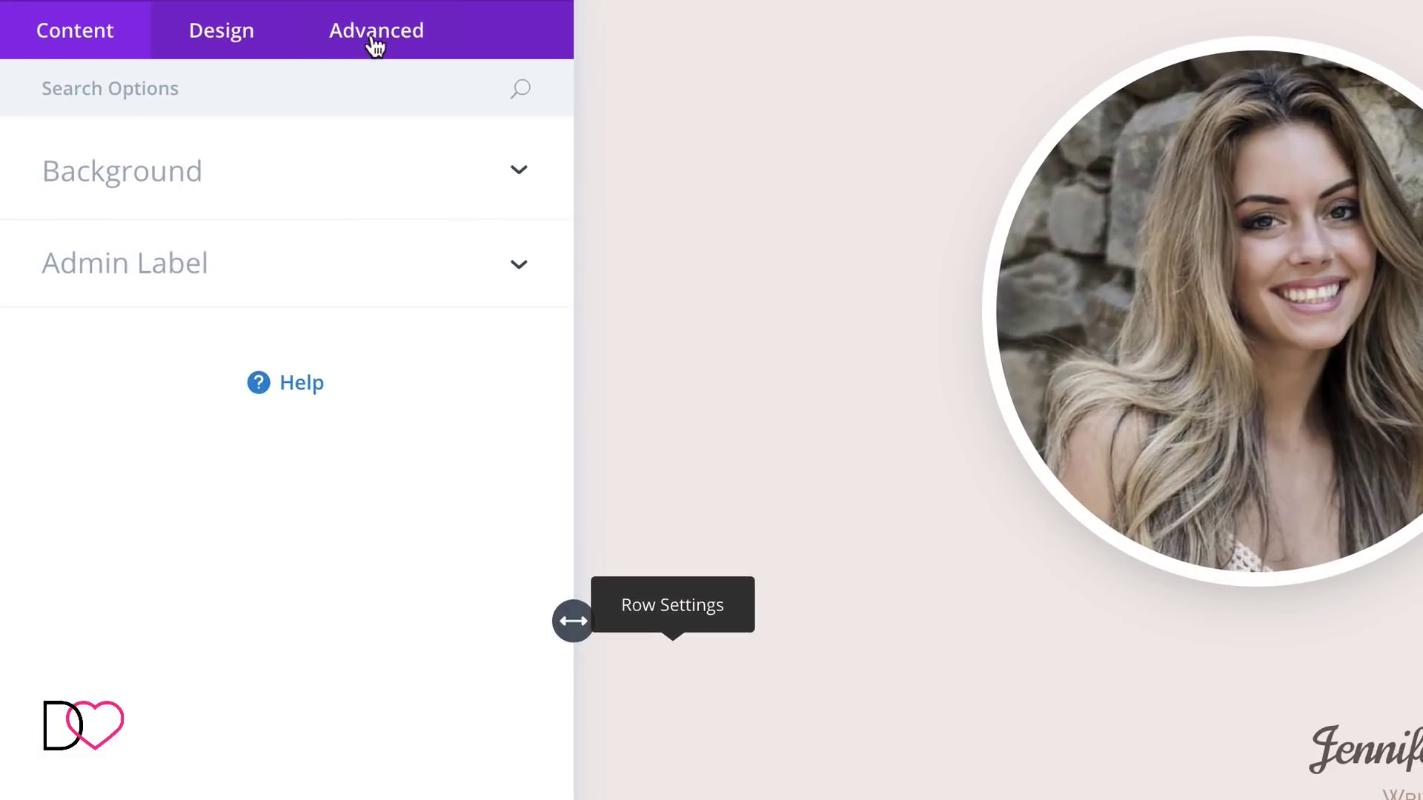
left_click(242, 111)
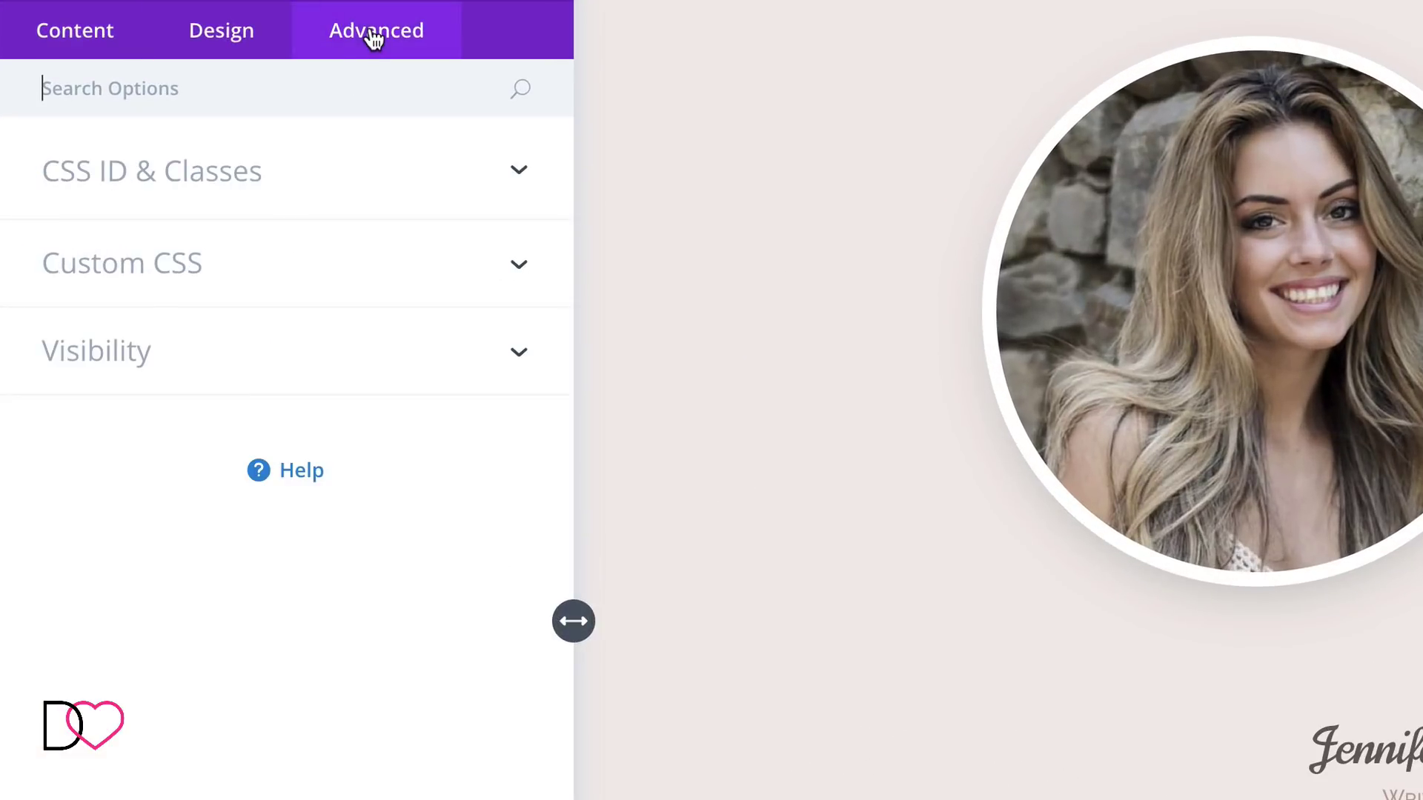
left_click(290, 179)
left_click(185, 371)
key("ctrl+v")
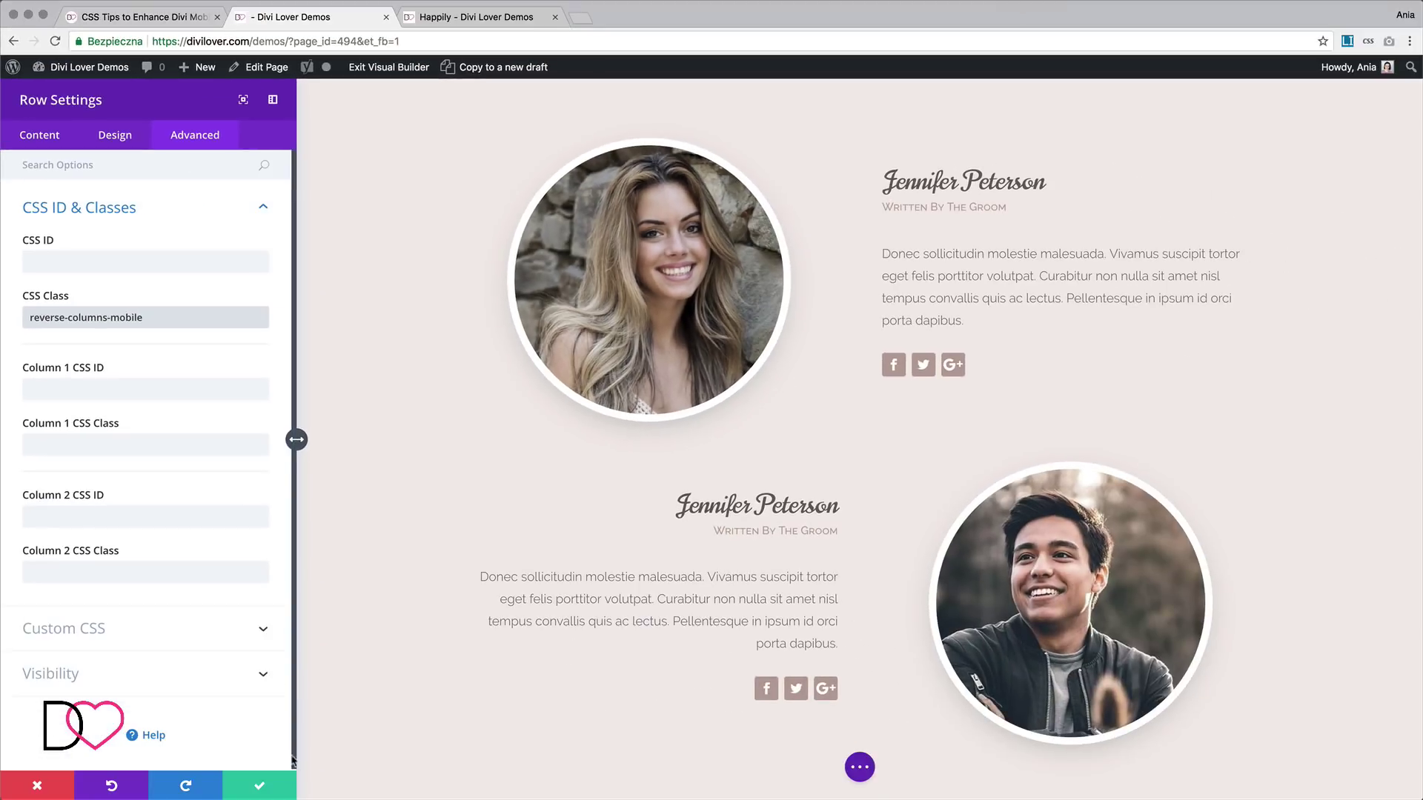
left_click(279, 786)
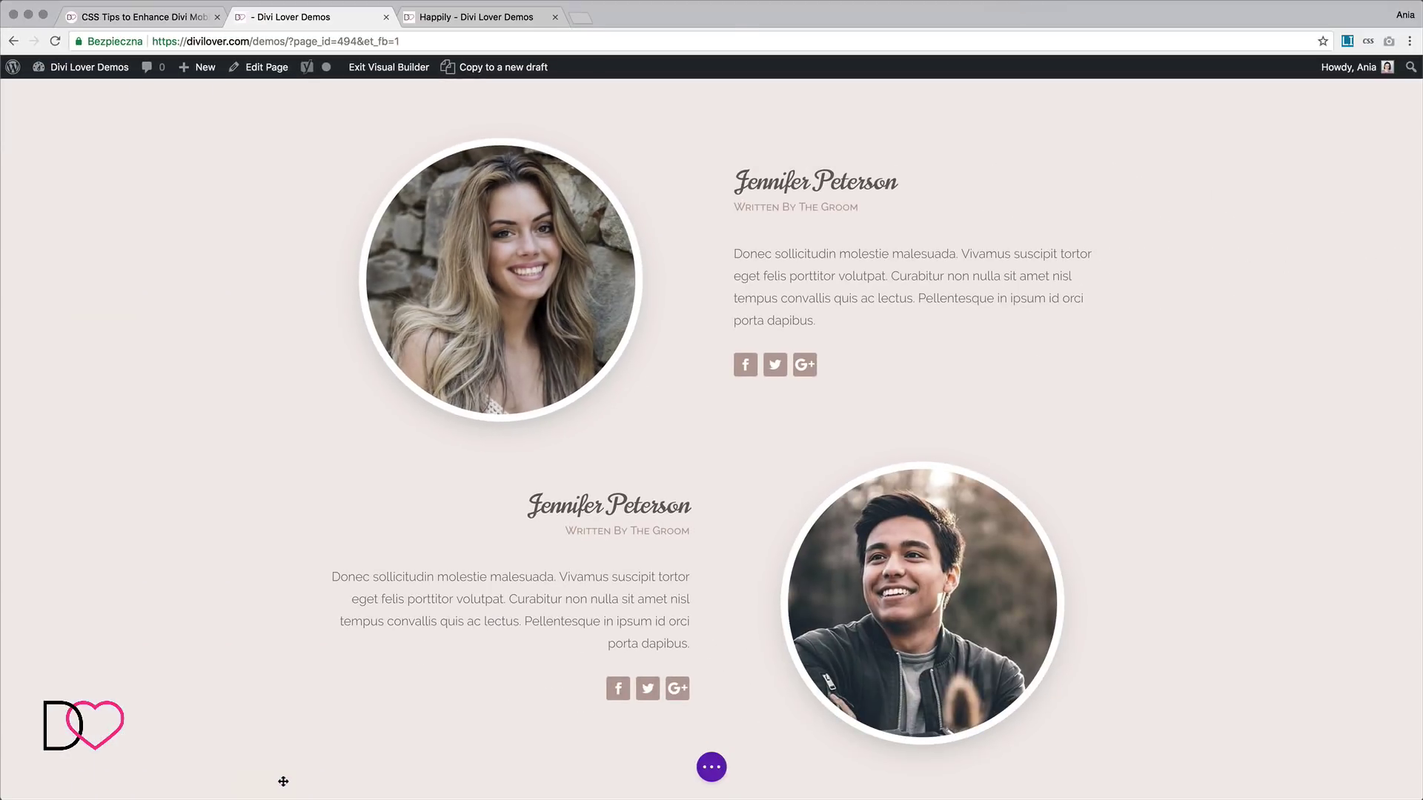
Paste the reverse-columns-mobile media-query CSS from the tips article into Page Settings Custom CSS and save
left_click(171, 17)
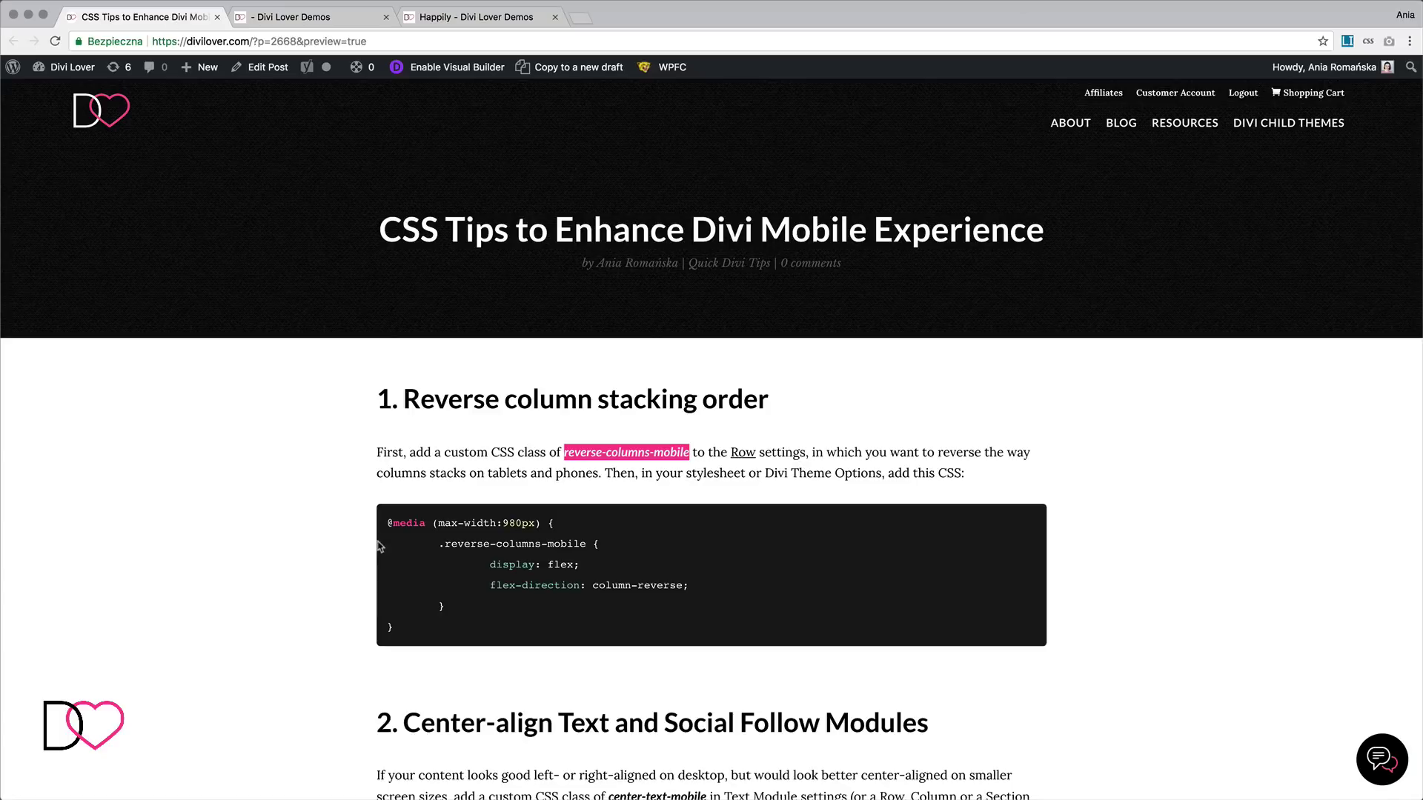
left_click_drag(389, 511, 411, 631)
key("ctrl+c")
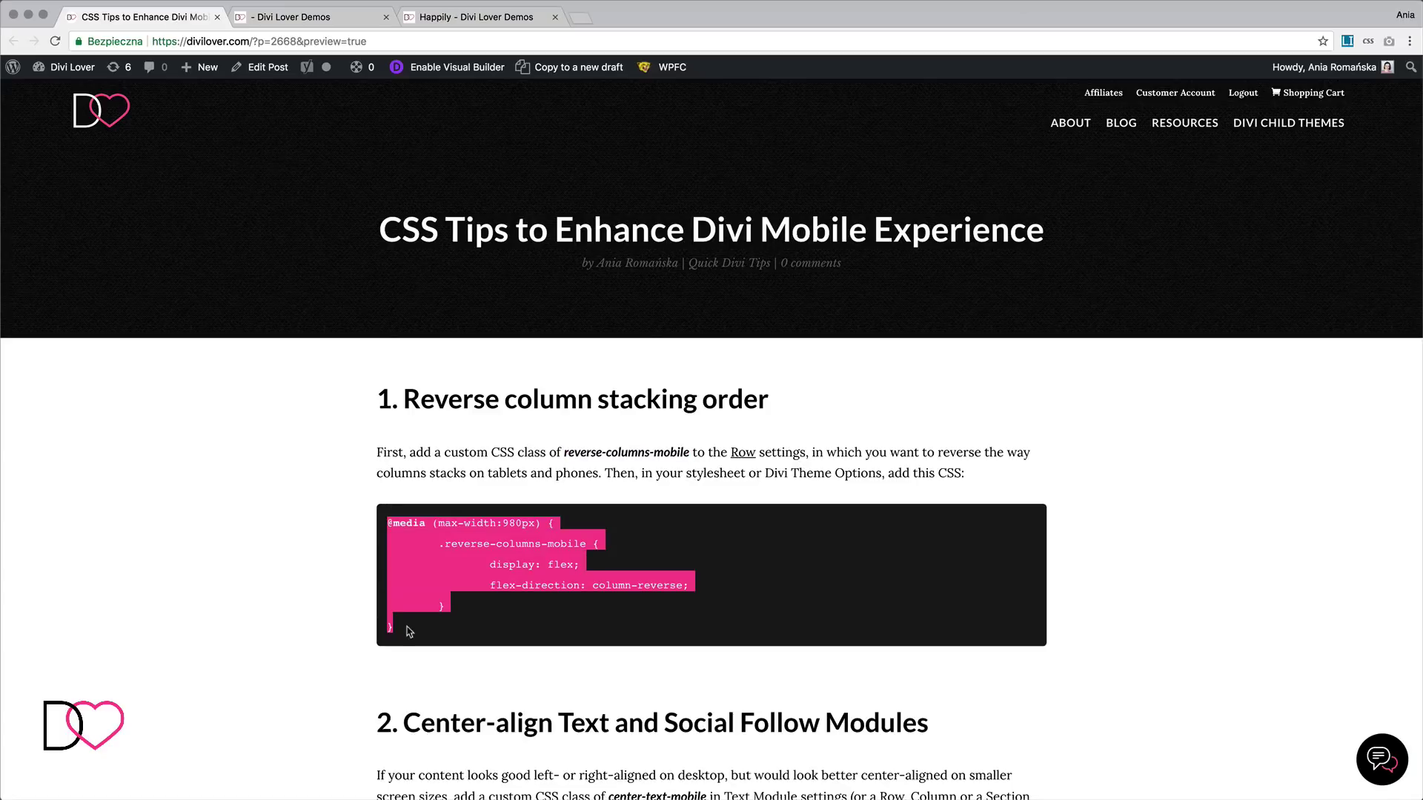
left_click(281, 18)
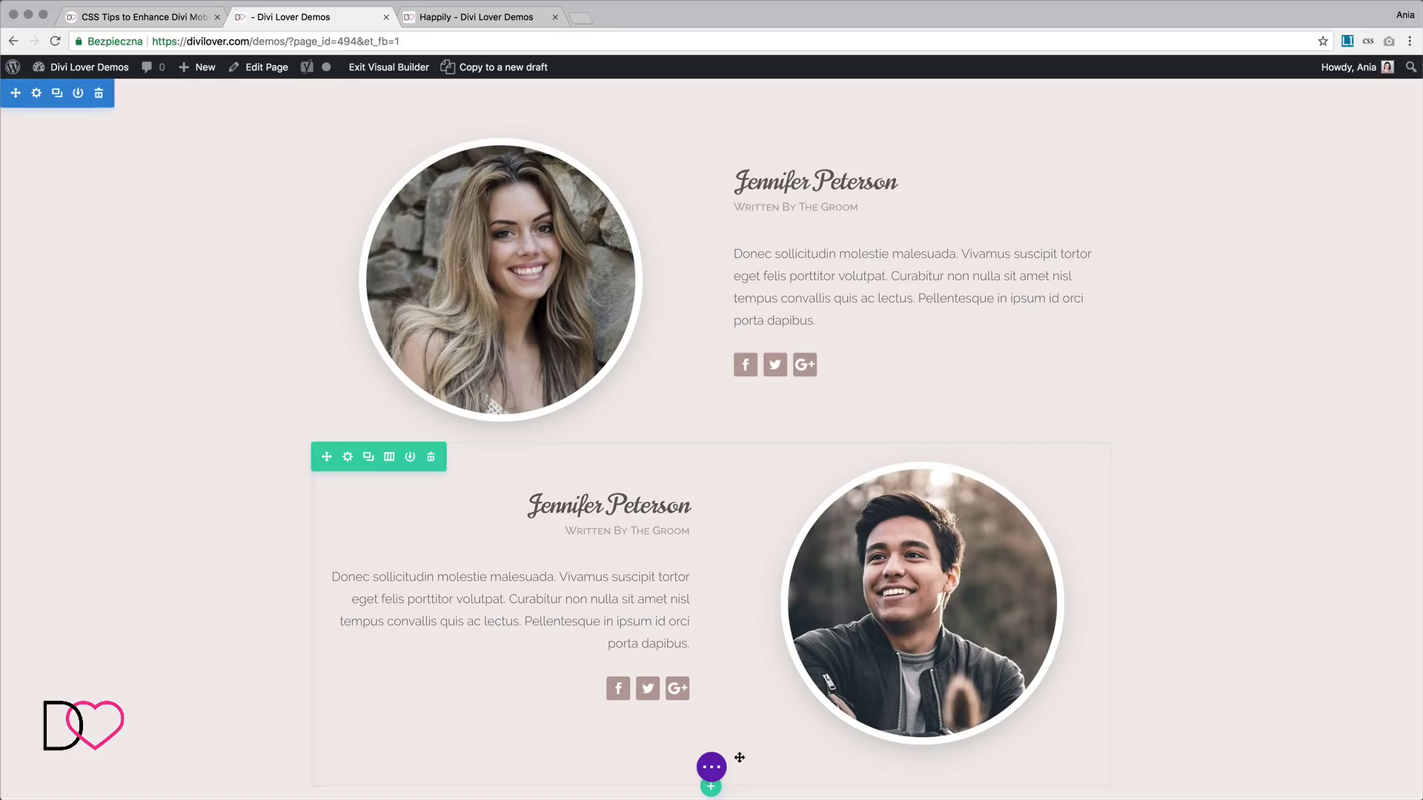
left_click(713, 764)
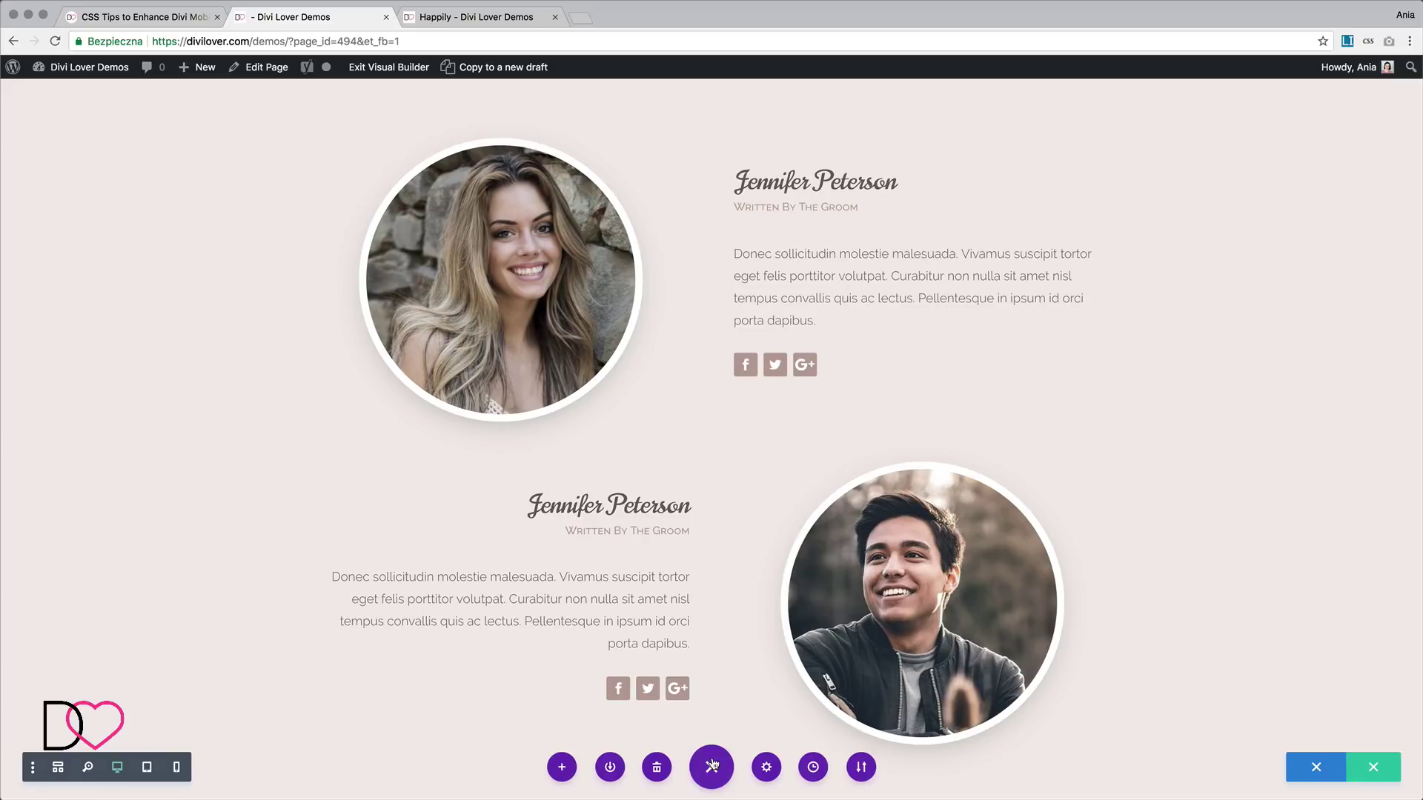
left_click(756, 766)
left_click(195, 106)
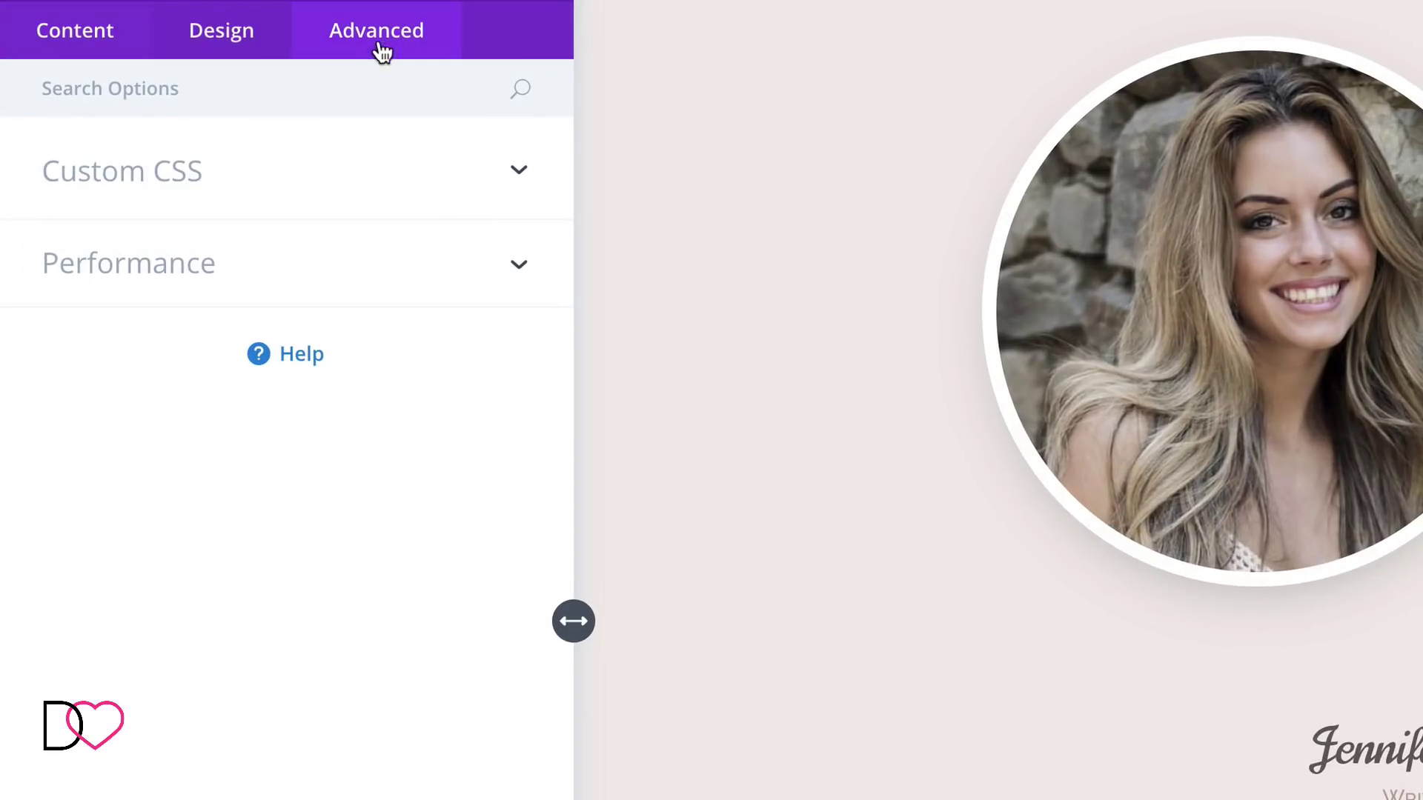
left_click(300, 181)
left_click(190, 301)
key("ctrl+v")
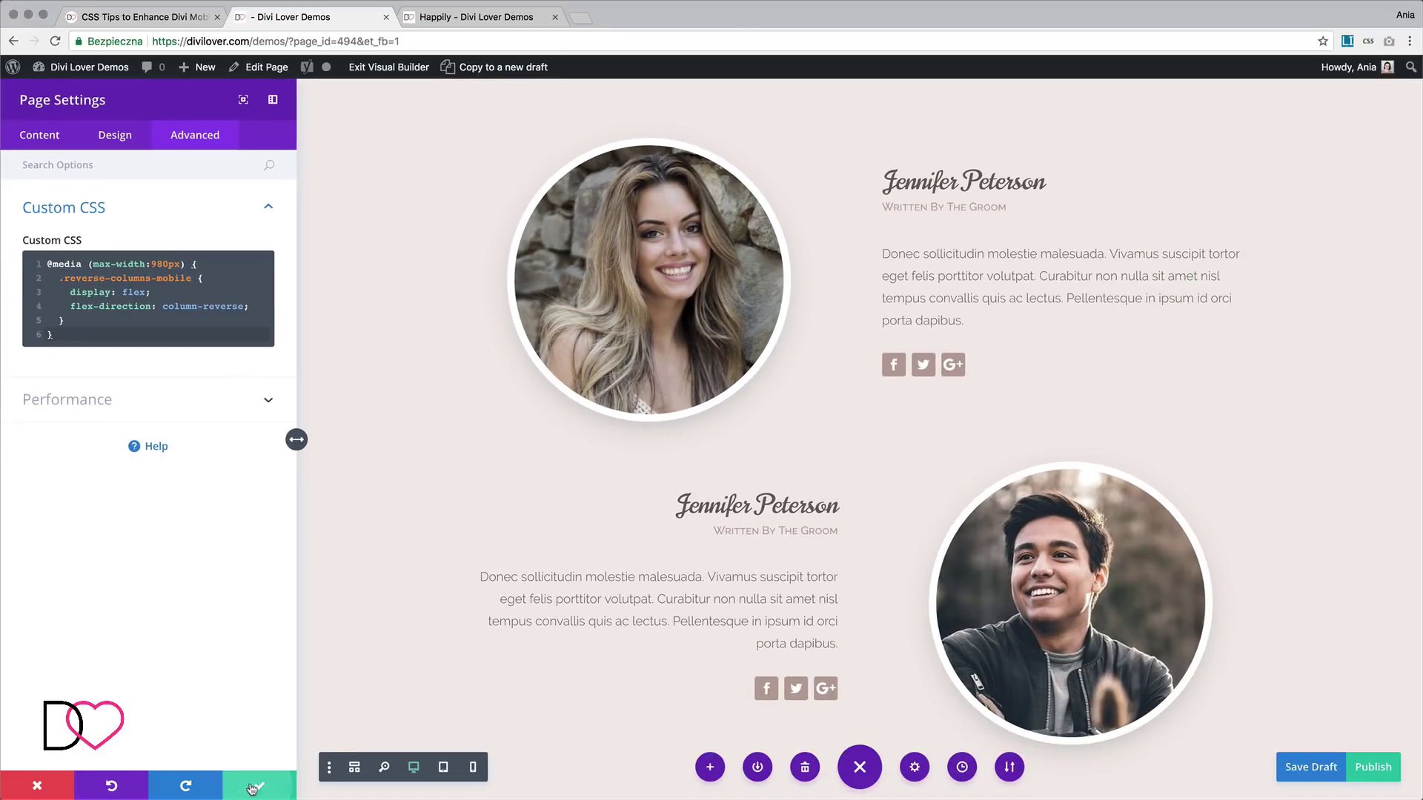
left_click(252, 788)
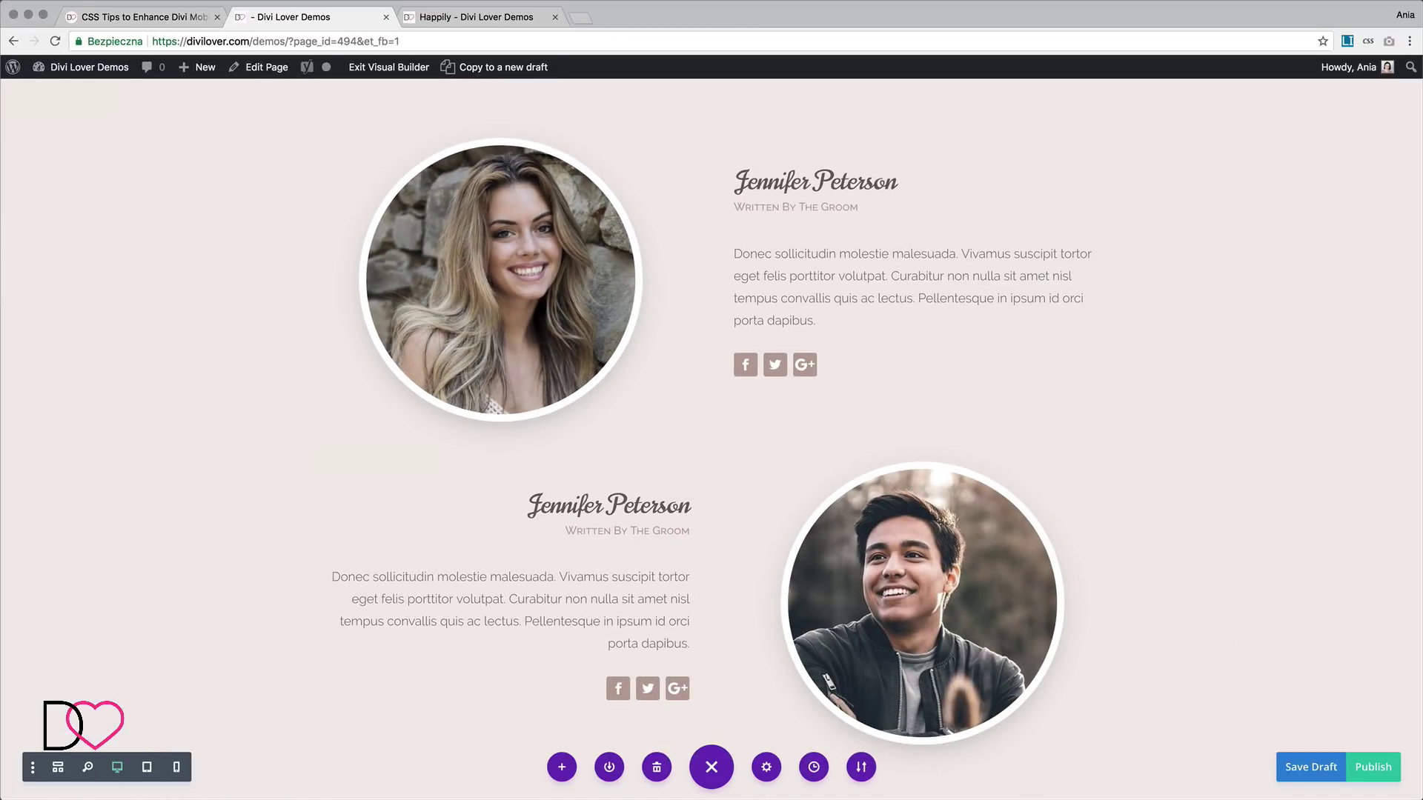
left_click_drag(1416, 621, 687, 593)
scroll(646, 515, "down", 8)
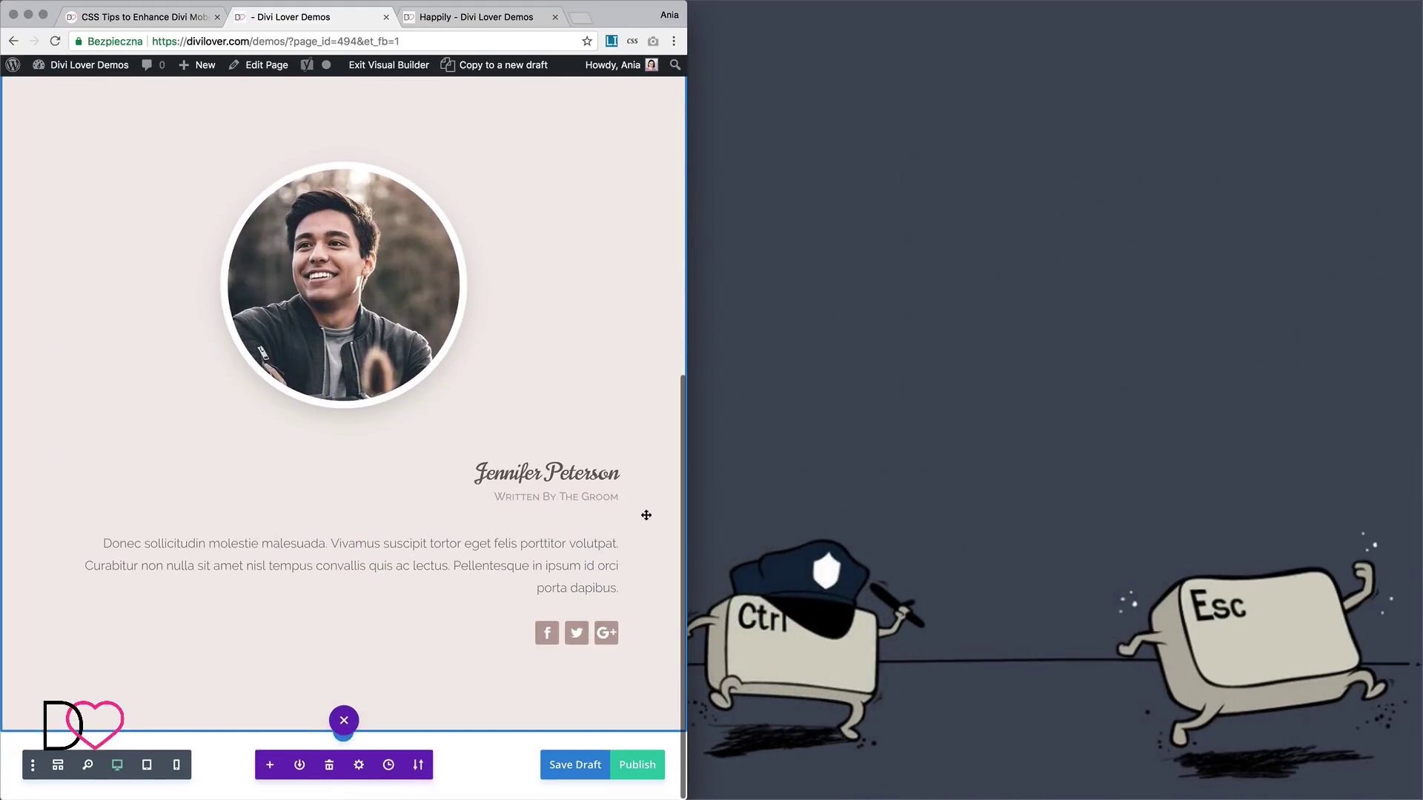
scroll(646, 515, "up", 7)
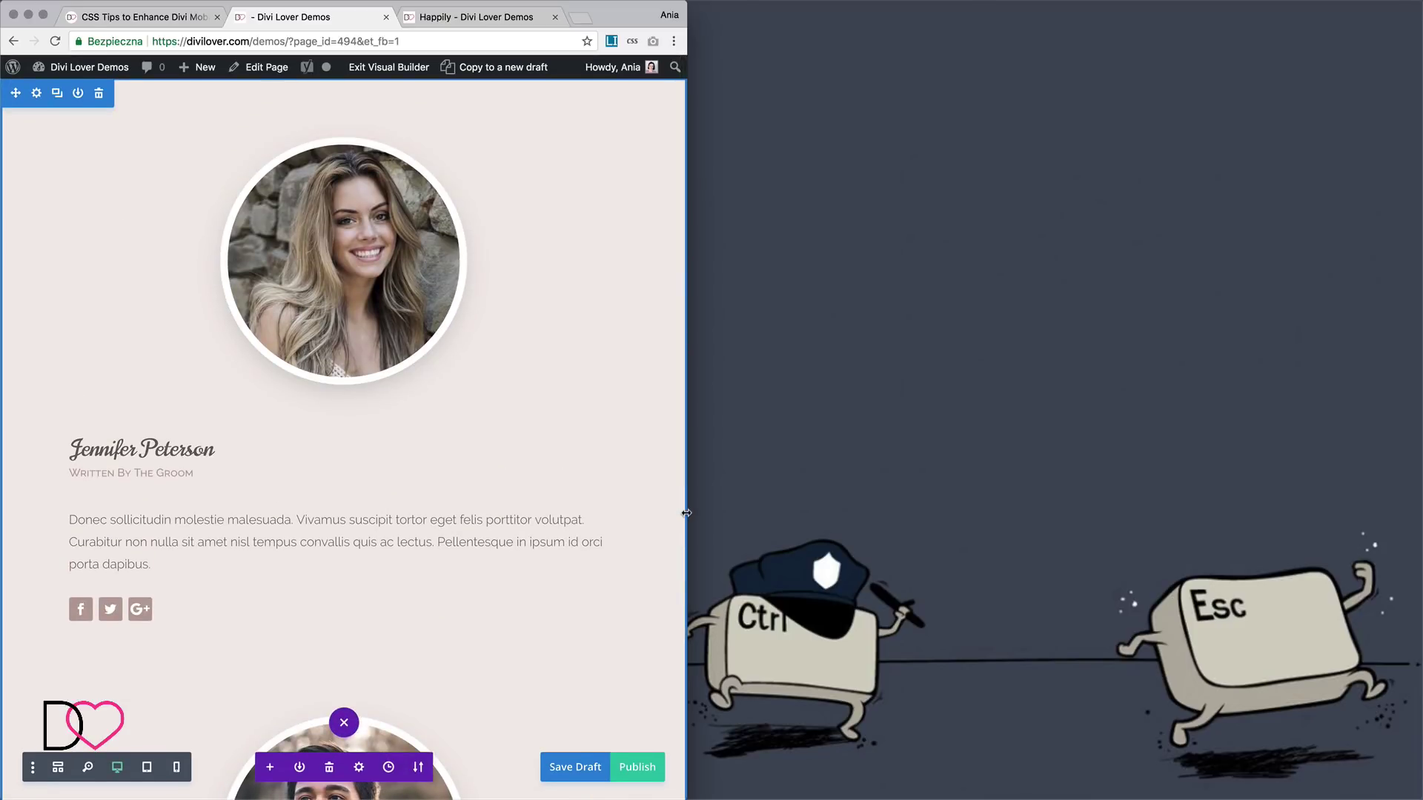
scroll(348, 533, "down", 1)
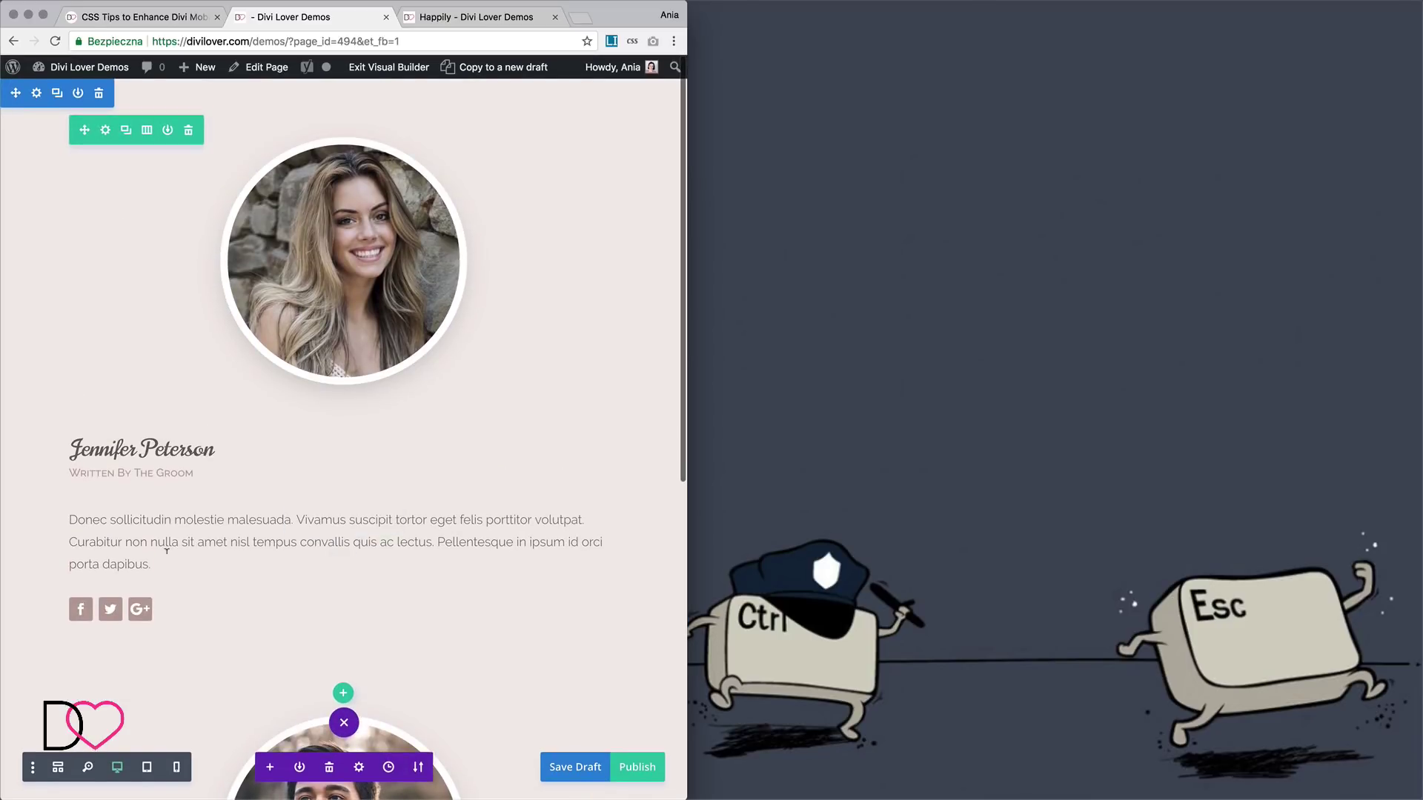
scroll(178, 557, "down", 7)
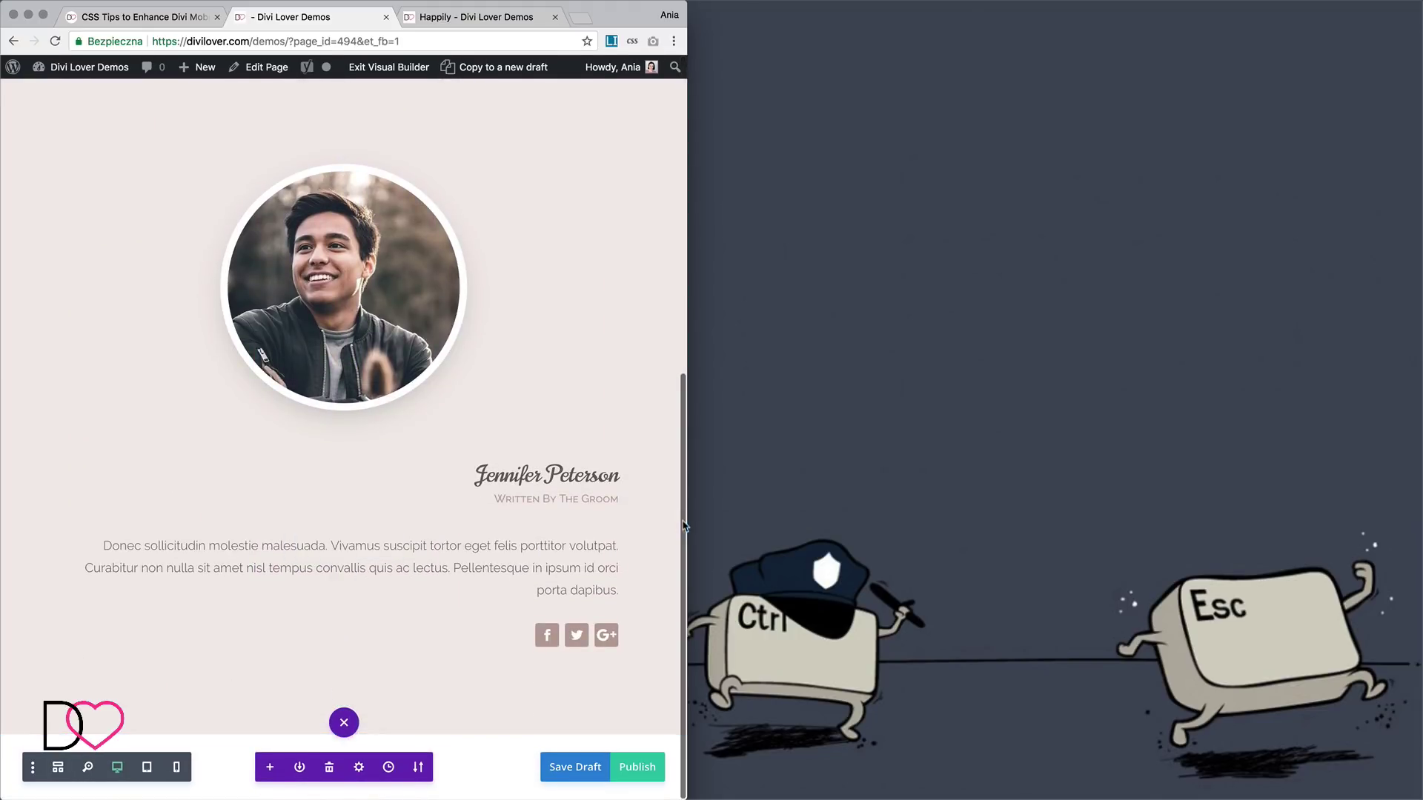
left_click_drag(687, 525, 1418, 550)
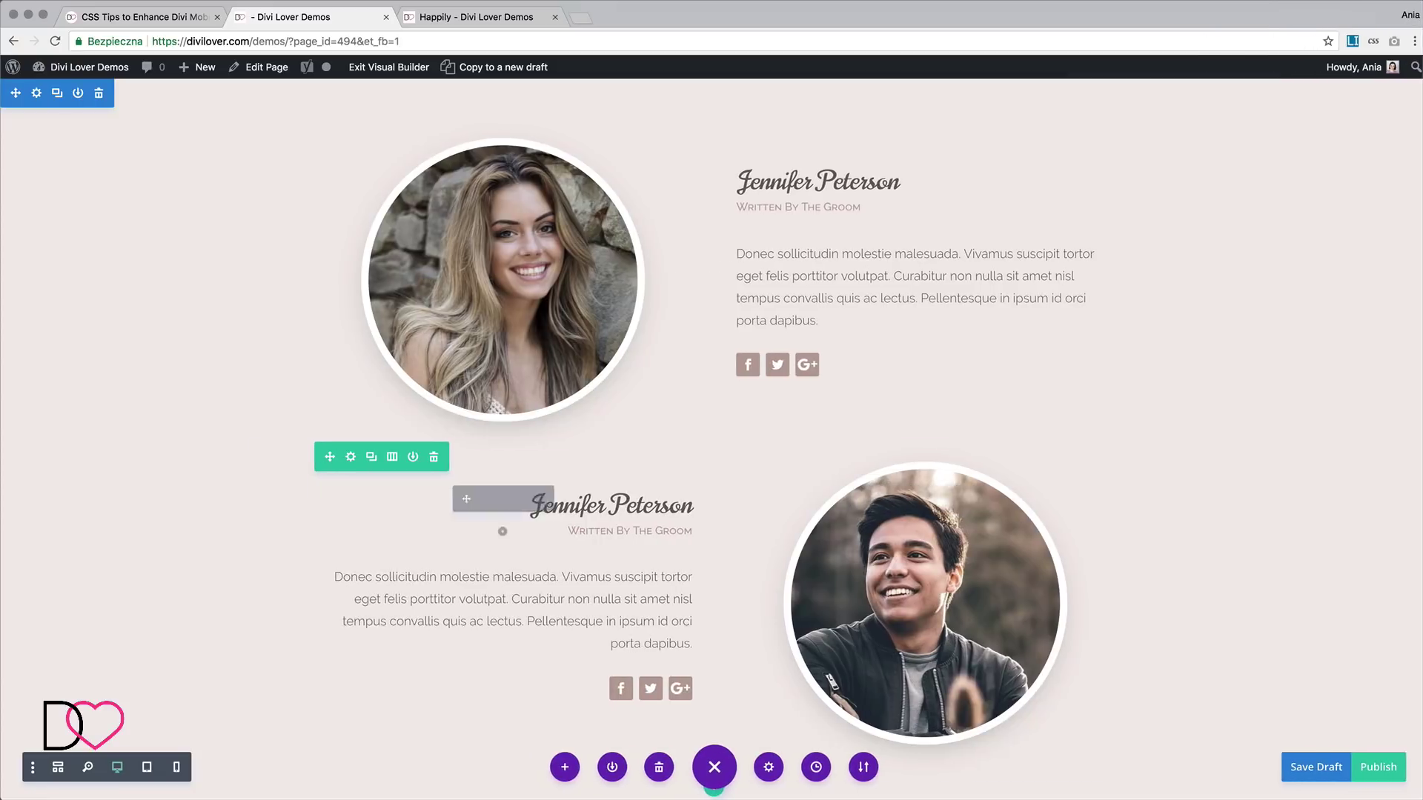
Copy the 'center-text-mobile' class name from the CSS tips article and return to the builder
left_click(94, 16)
scroll(287, 384, "down", 5)
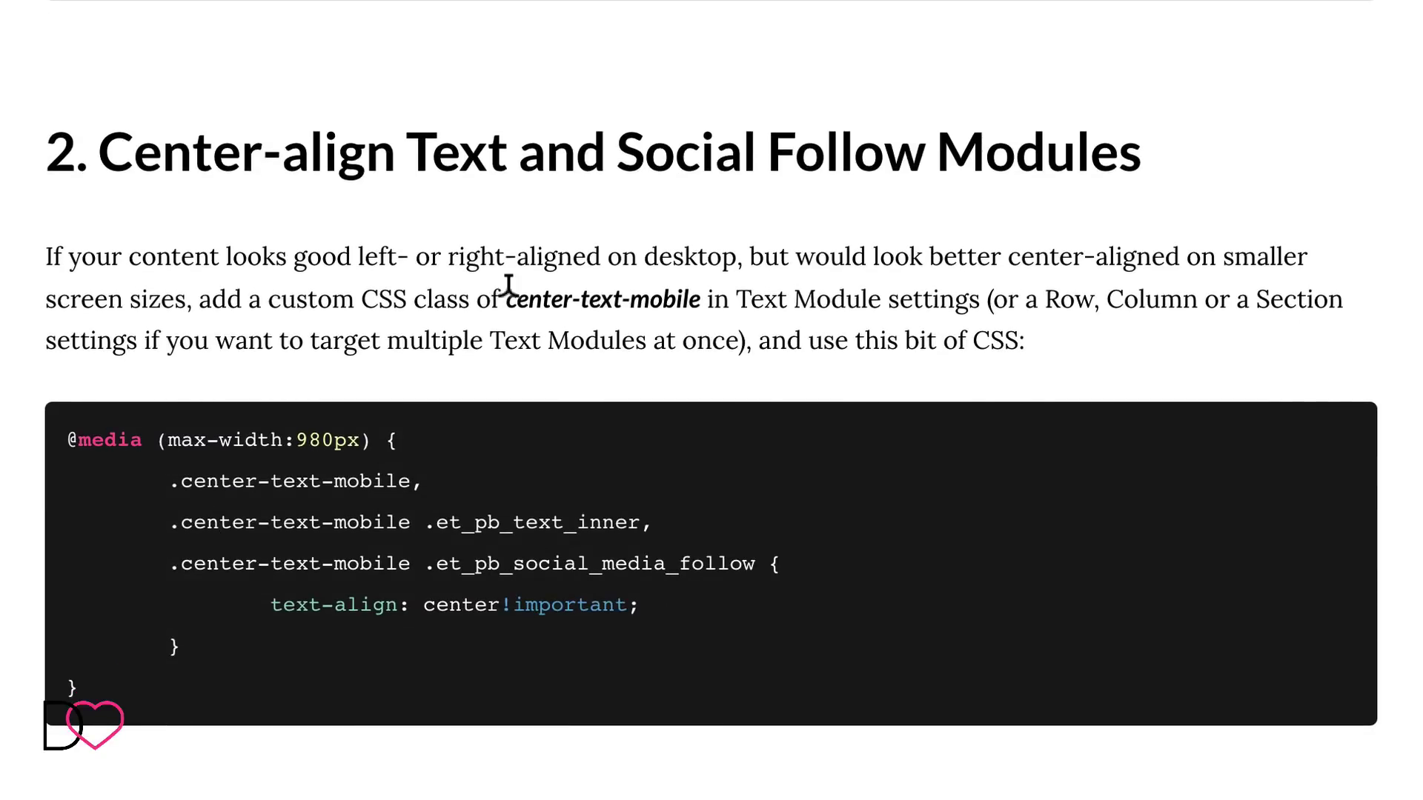
left_click_drag(514, 281, 697, 295)
key("super+c")
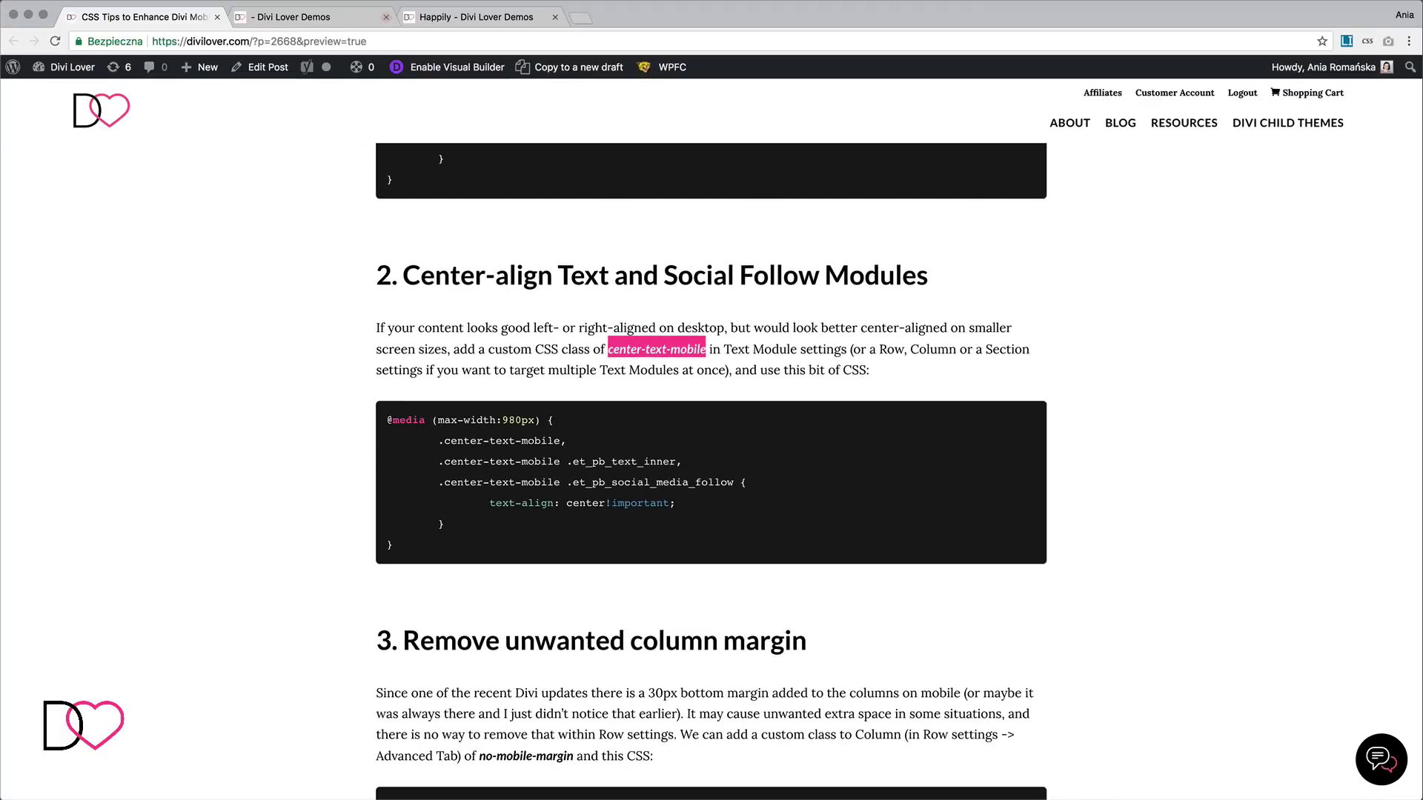
key("ctrl+Tab")
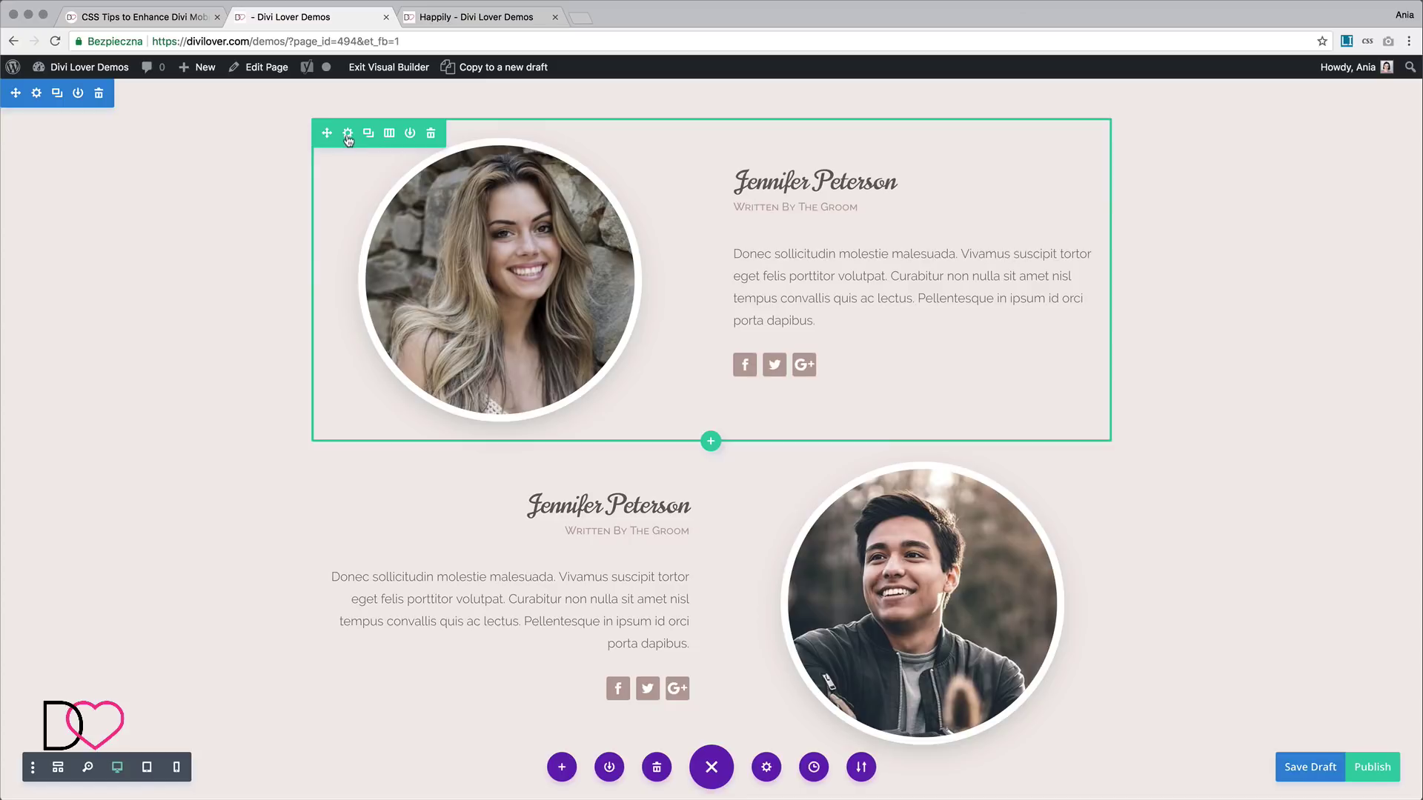
Add the 'center-text-mobile' CSS class to the bride's profile row and save it
left_click(348, 138)
left_click(182, 126)
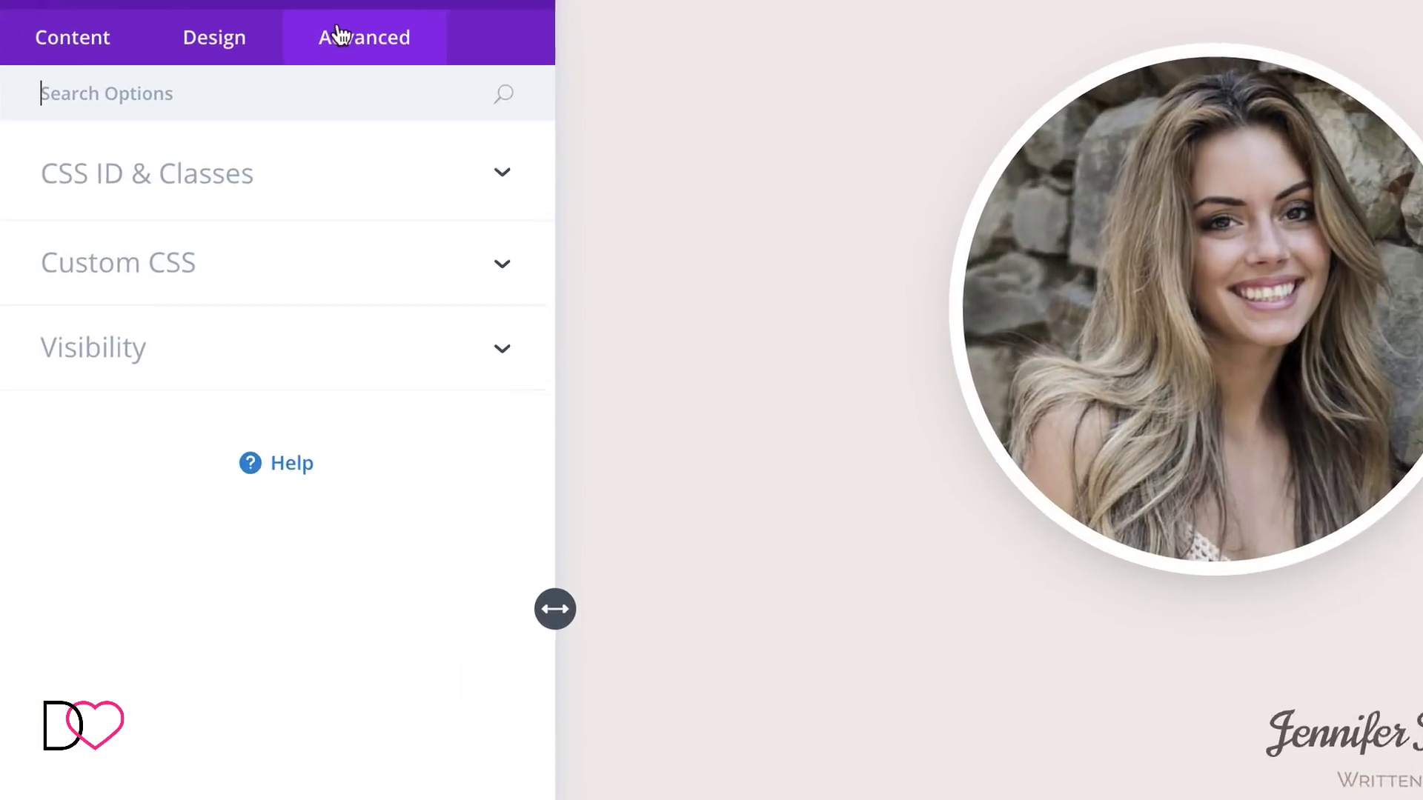
left_click(271, 179)
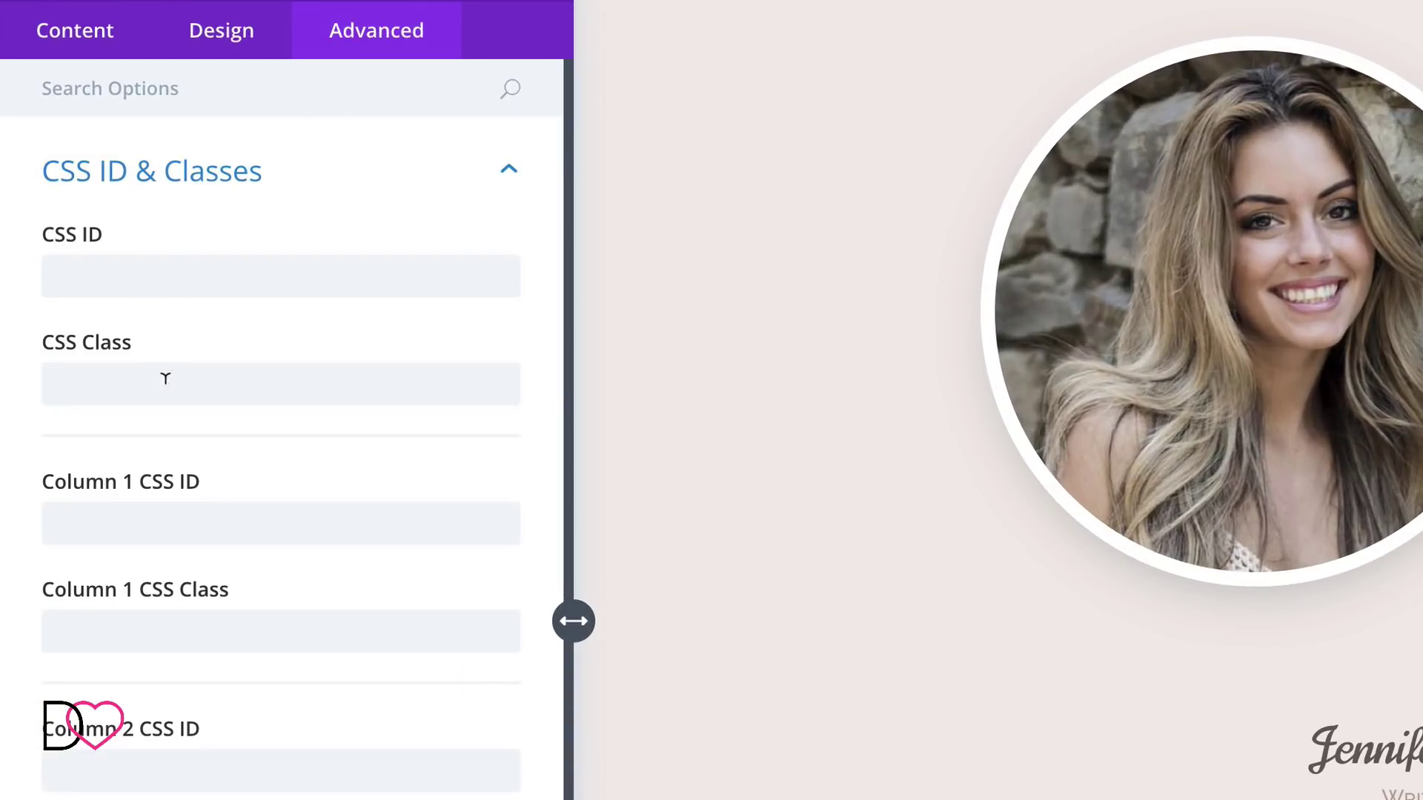
left_click(166, 379)
key("super+v")
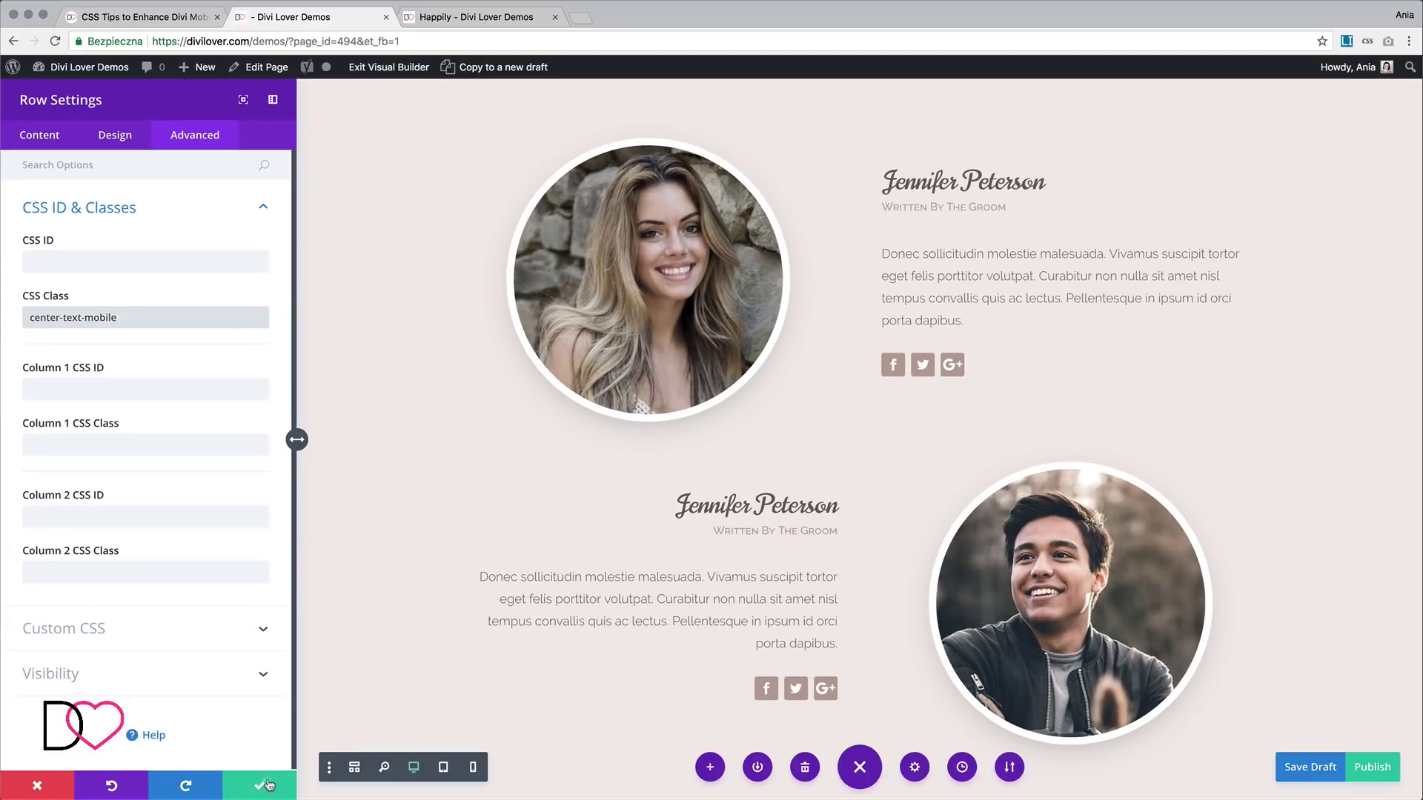
left_click(268, 786)
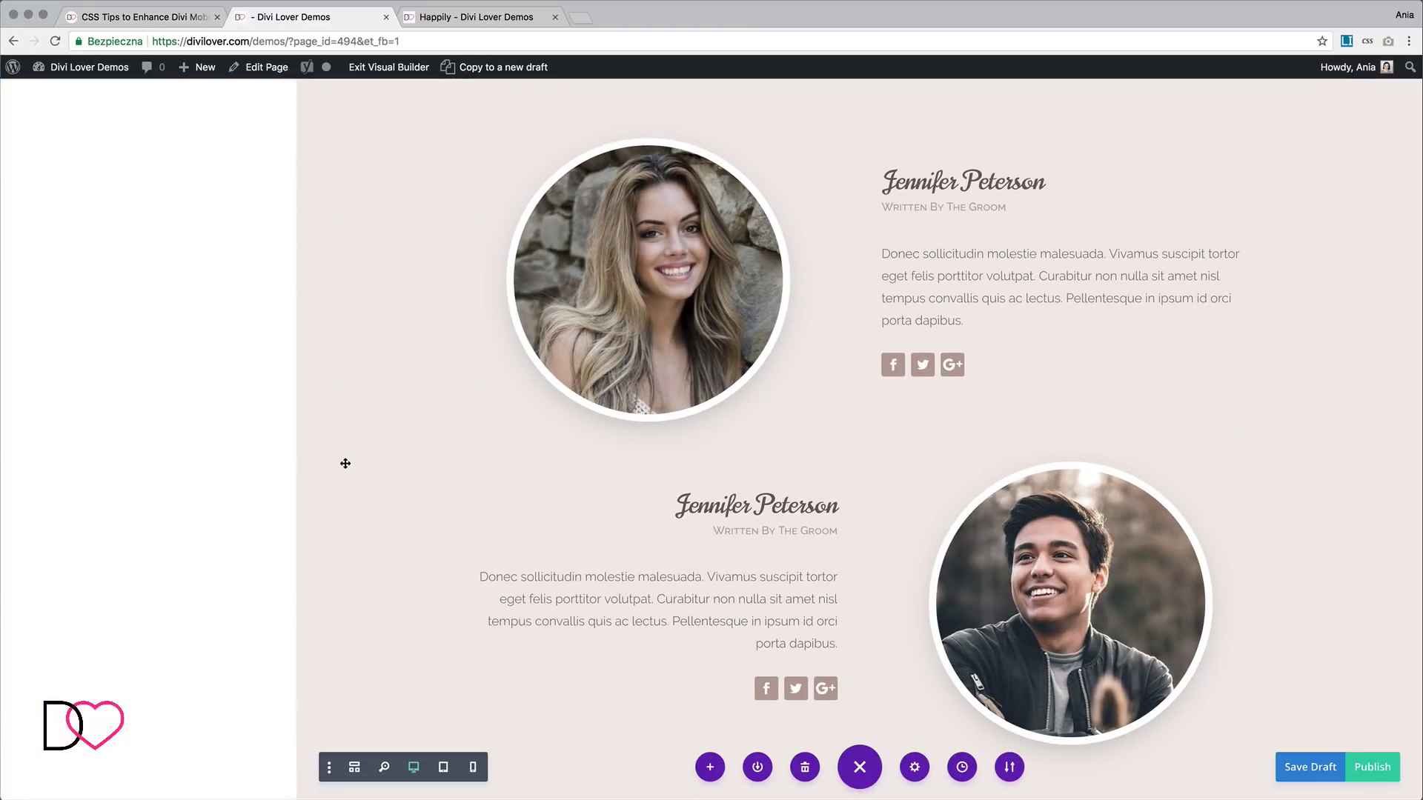
Append 'center-text-mobile' after 'reverse-columns-mobile' in the groom row's CSS Class and save
left_click(366, 464)
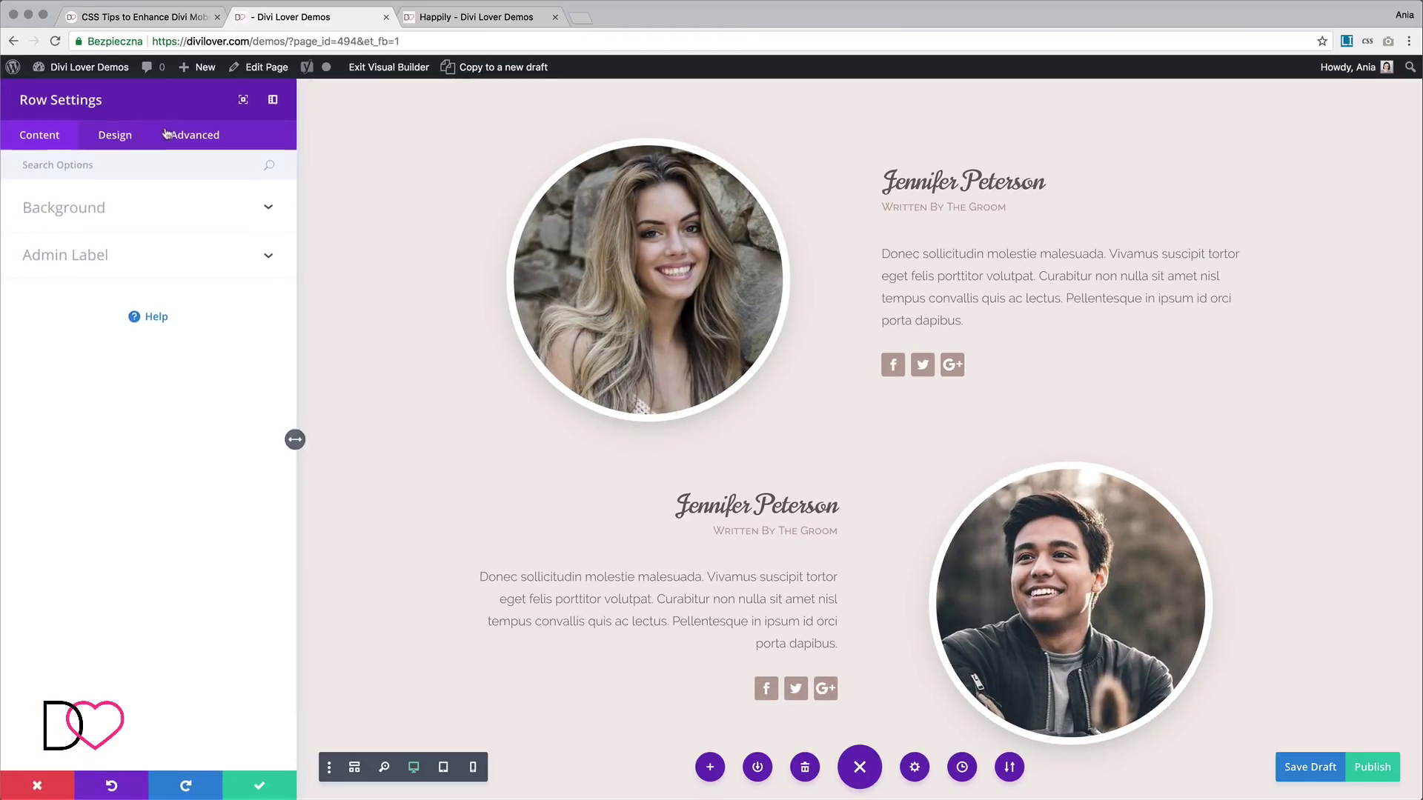
left_click(194, 133)
left_click(329, 170)
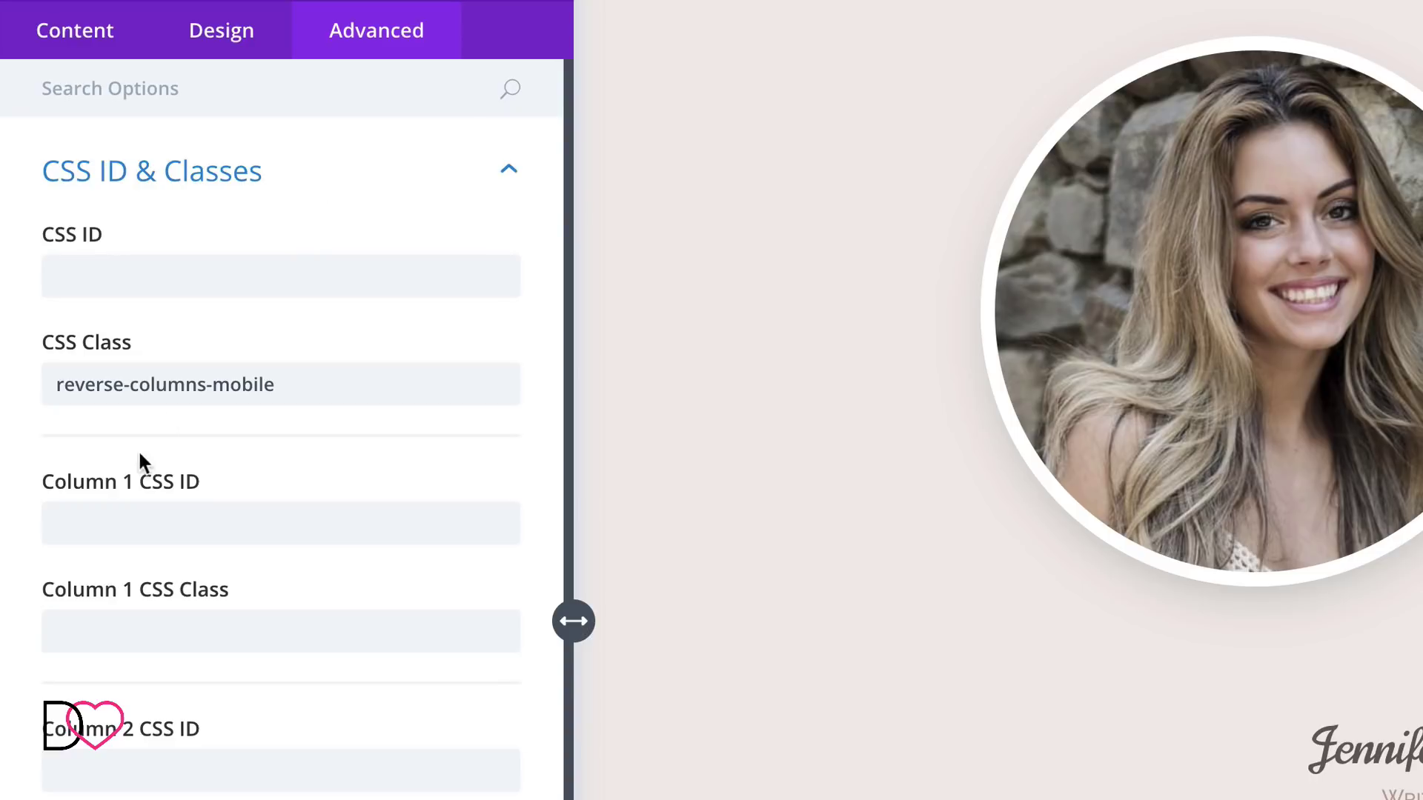
left_click(385, 384)
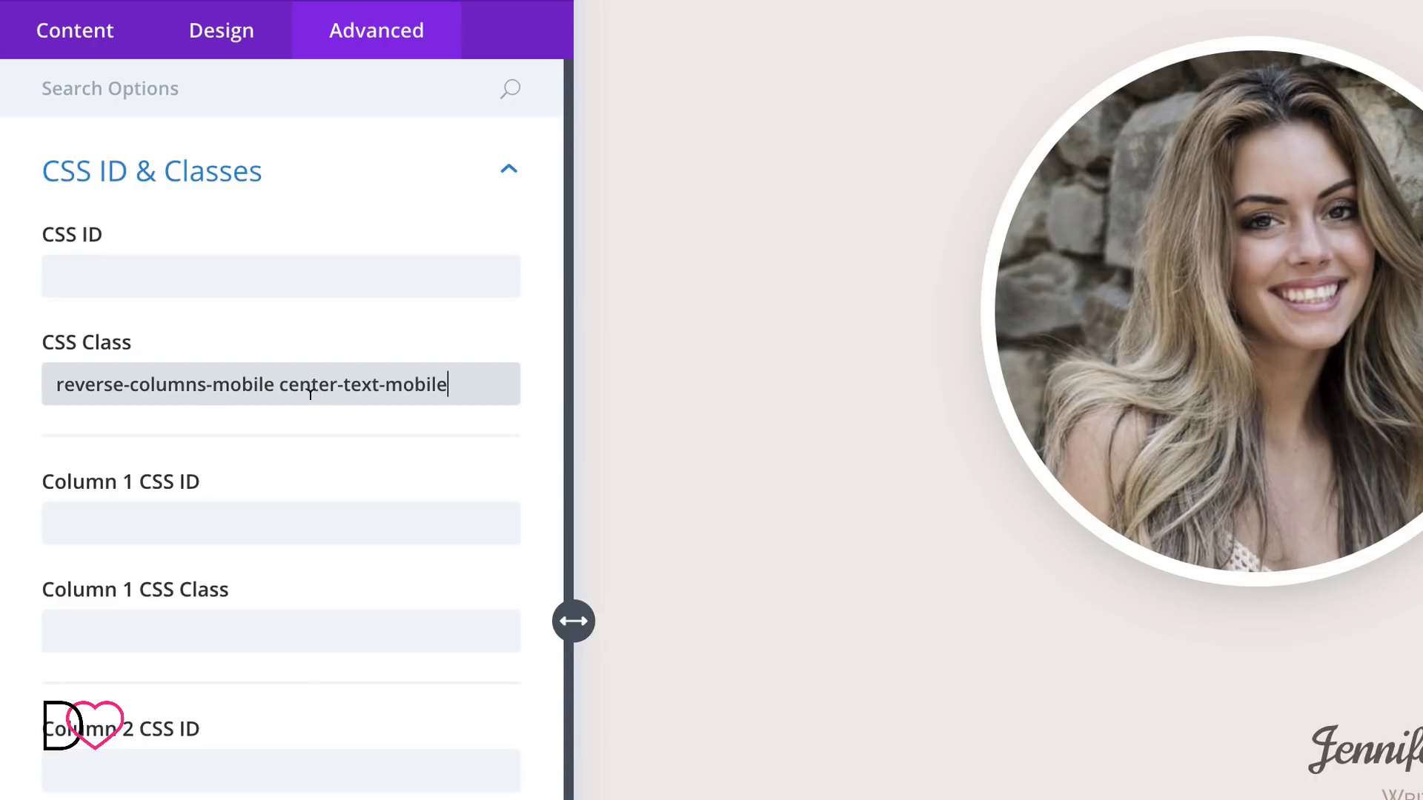
left_click(336, 433)
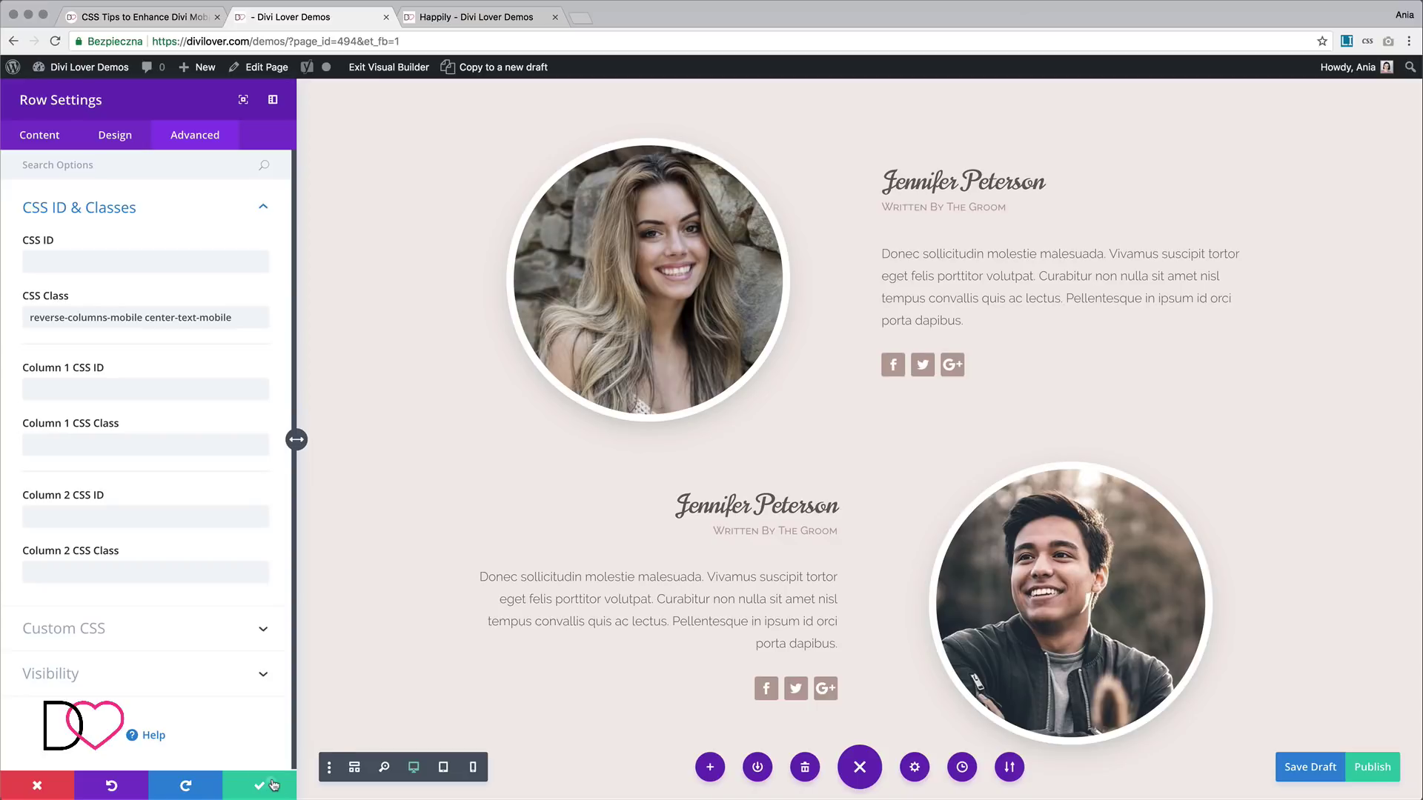
left_click(274, 784)
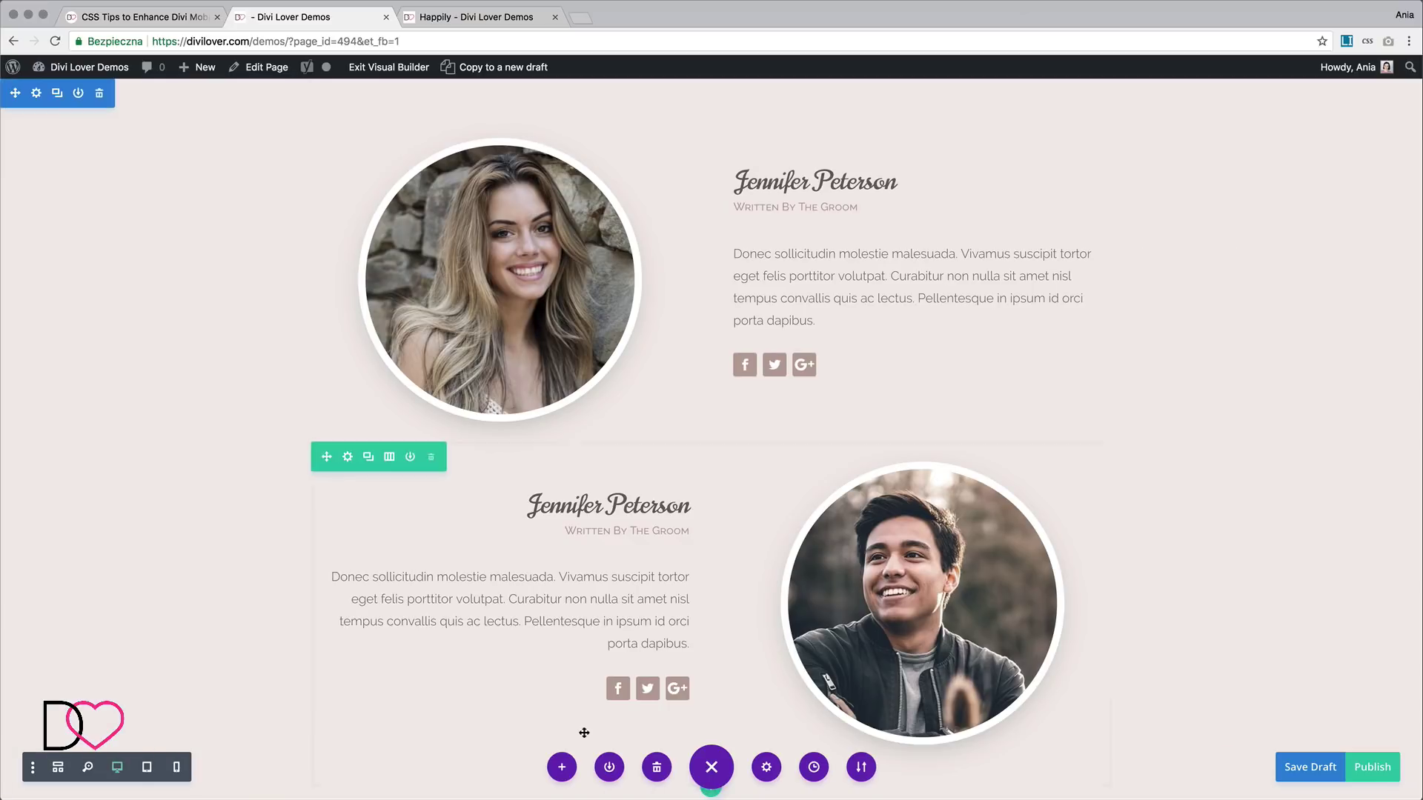
Paste the article's .center-text-mobile text-align: center rules after line 5 of the page's Custom CSS and save
left_click(767, 767)
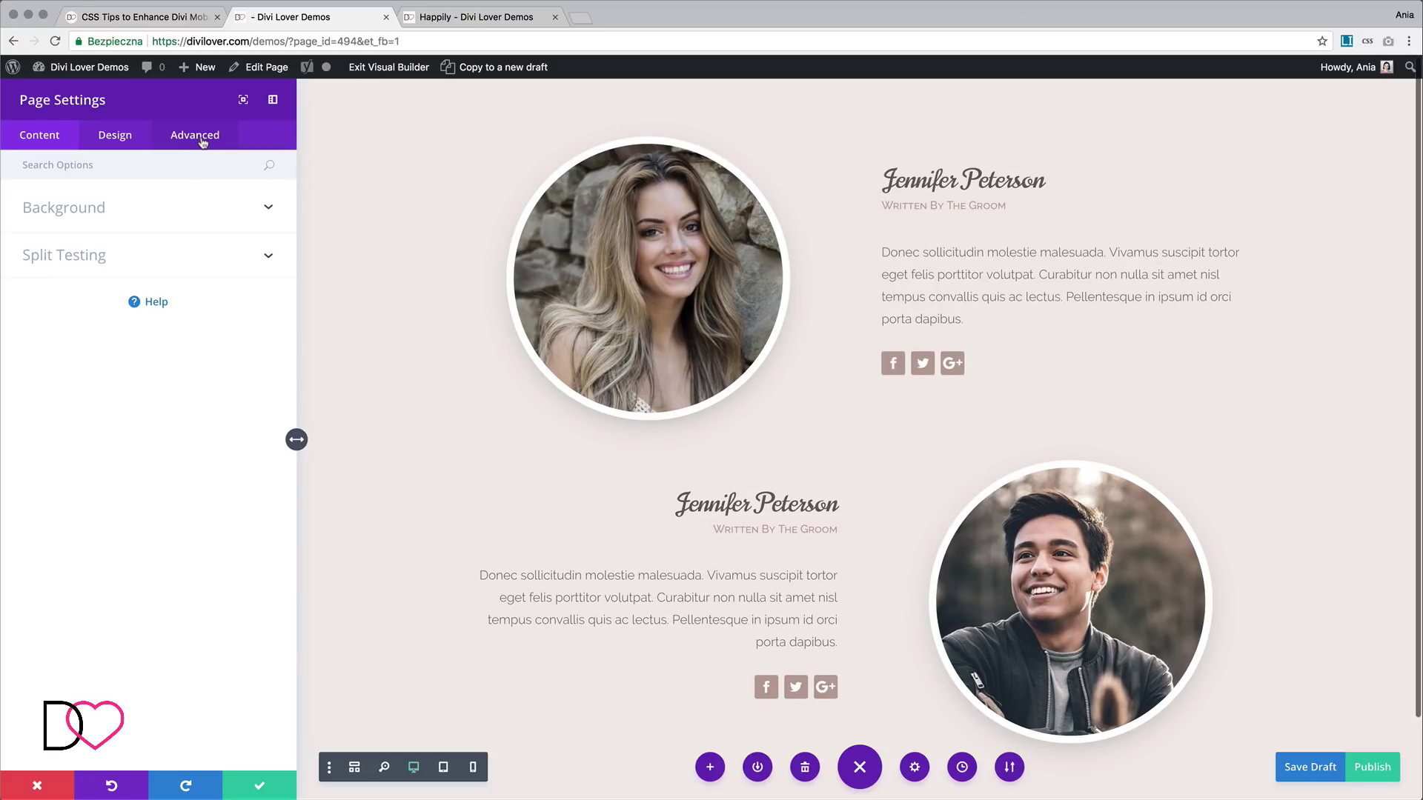
left_click(201, 138)
left_click(123, 215)
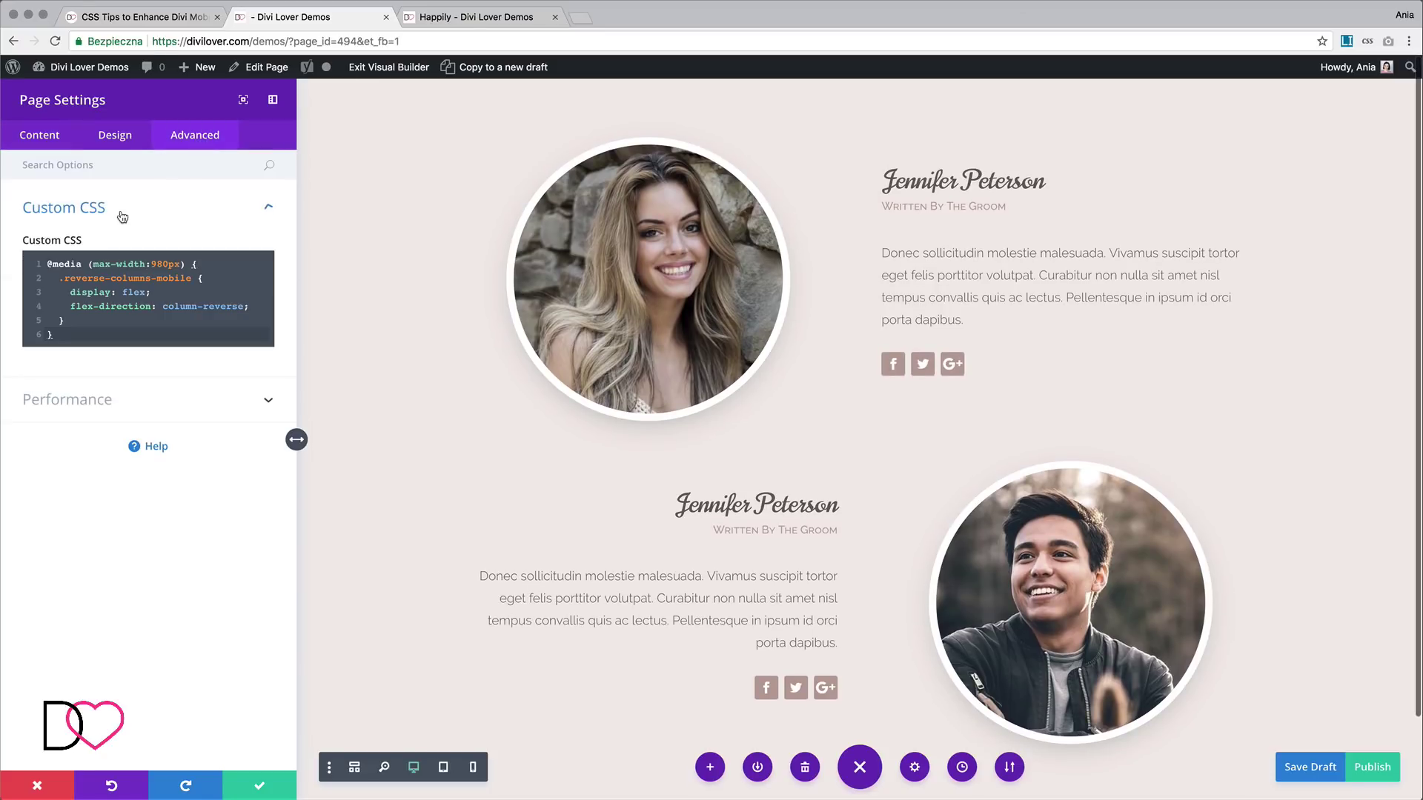
left_click(144, 22)
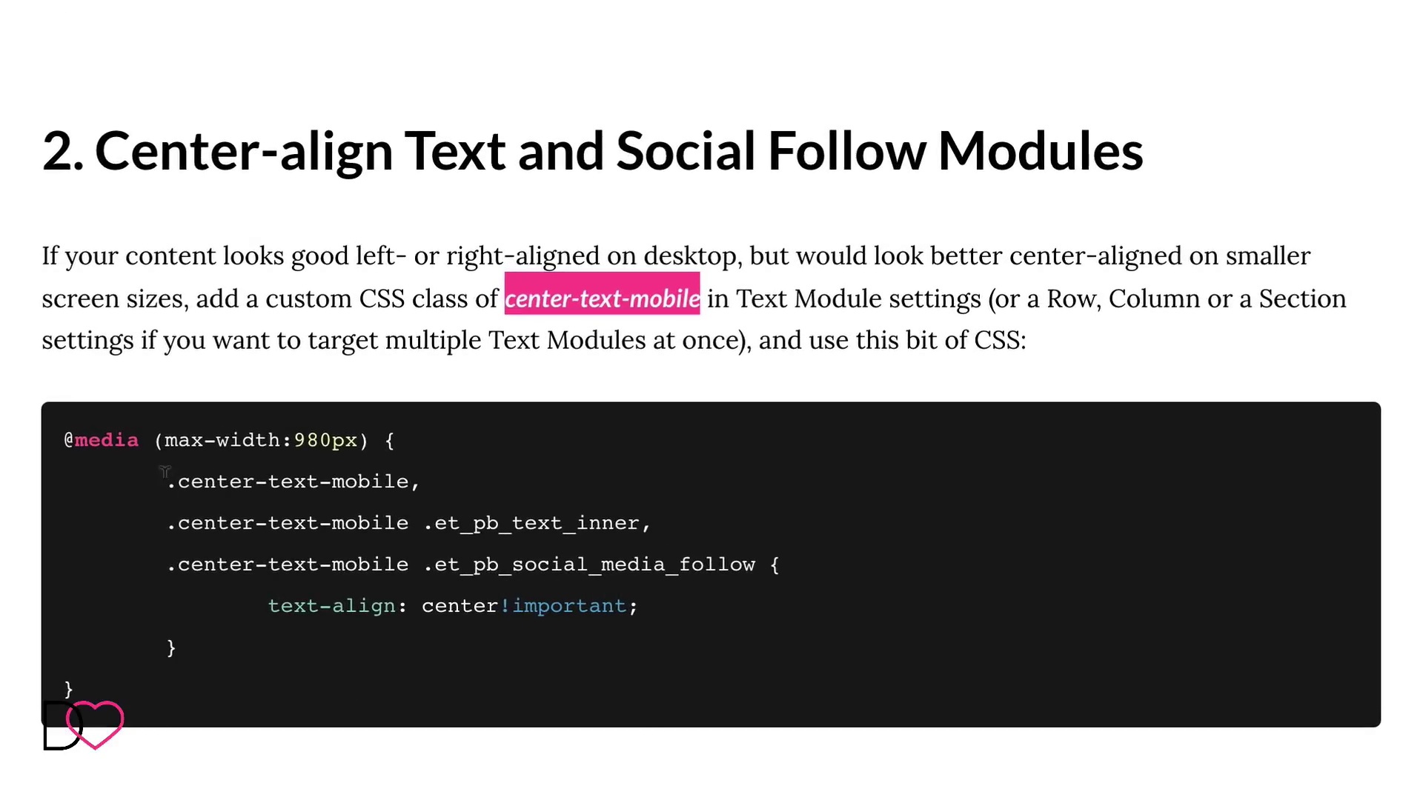
left_click_drag(172, 463, 203, 642)
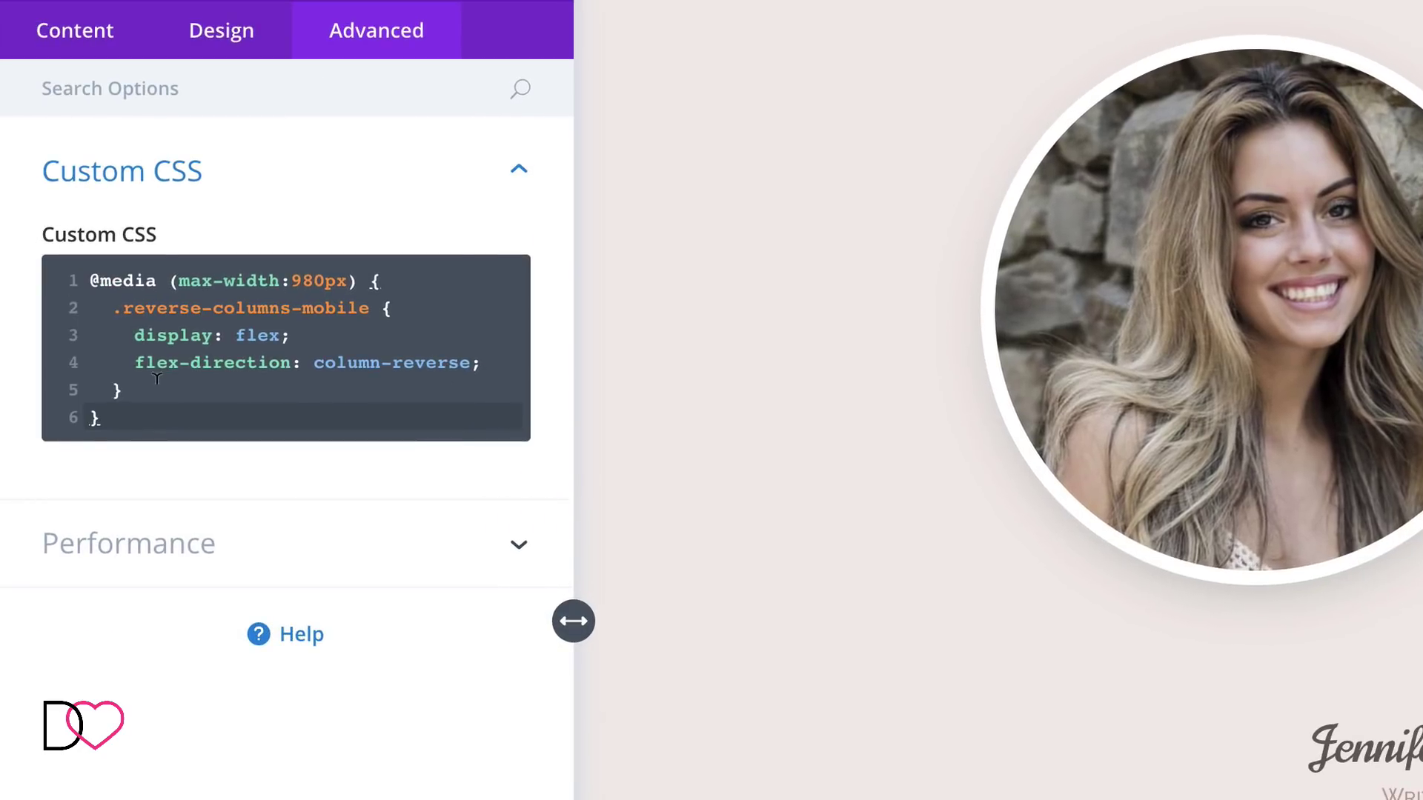
left_click(157, 379)
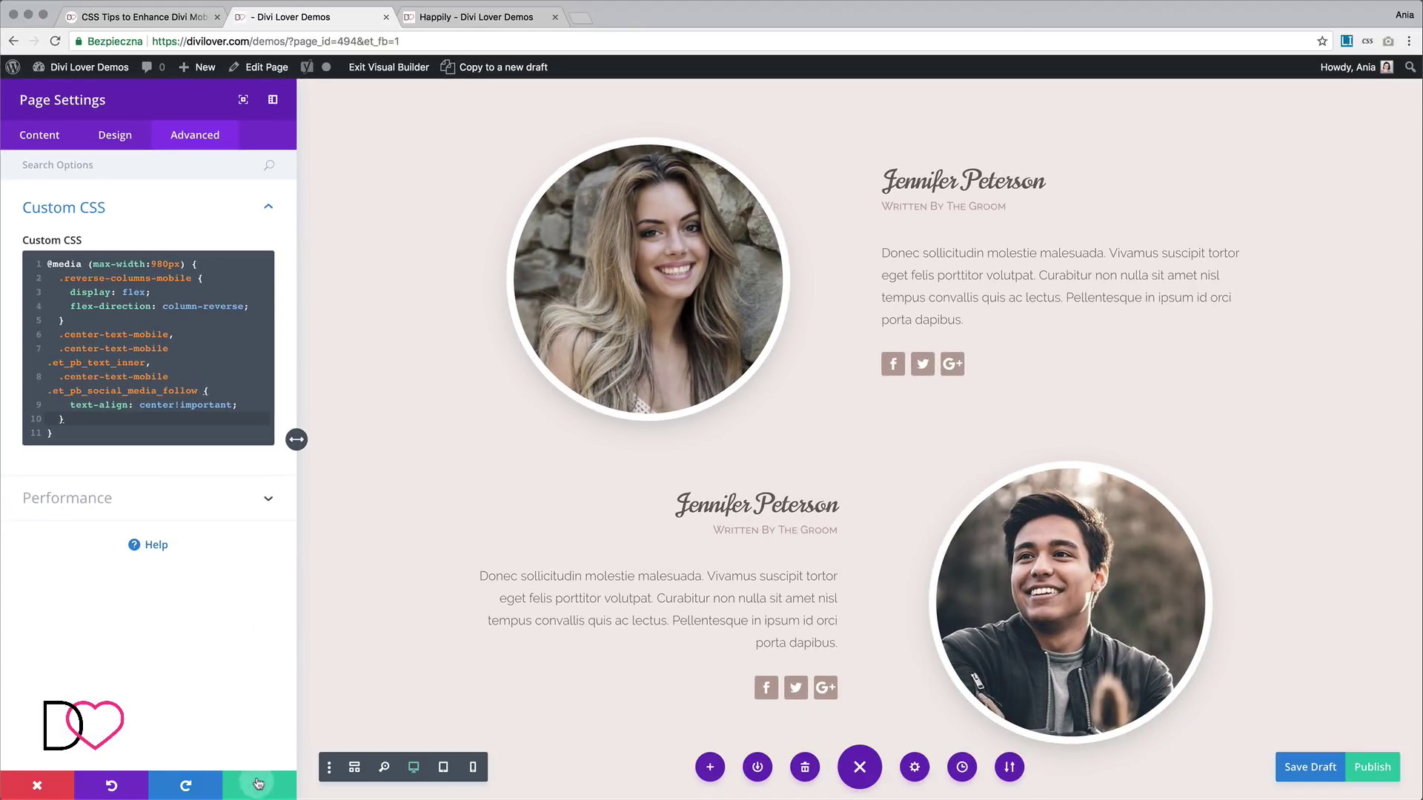
left_click(258, 783)
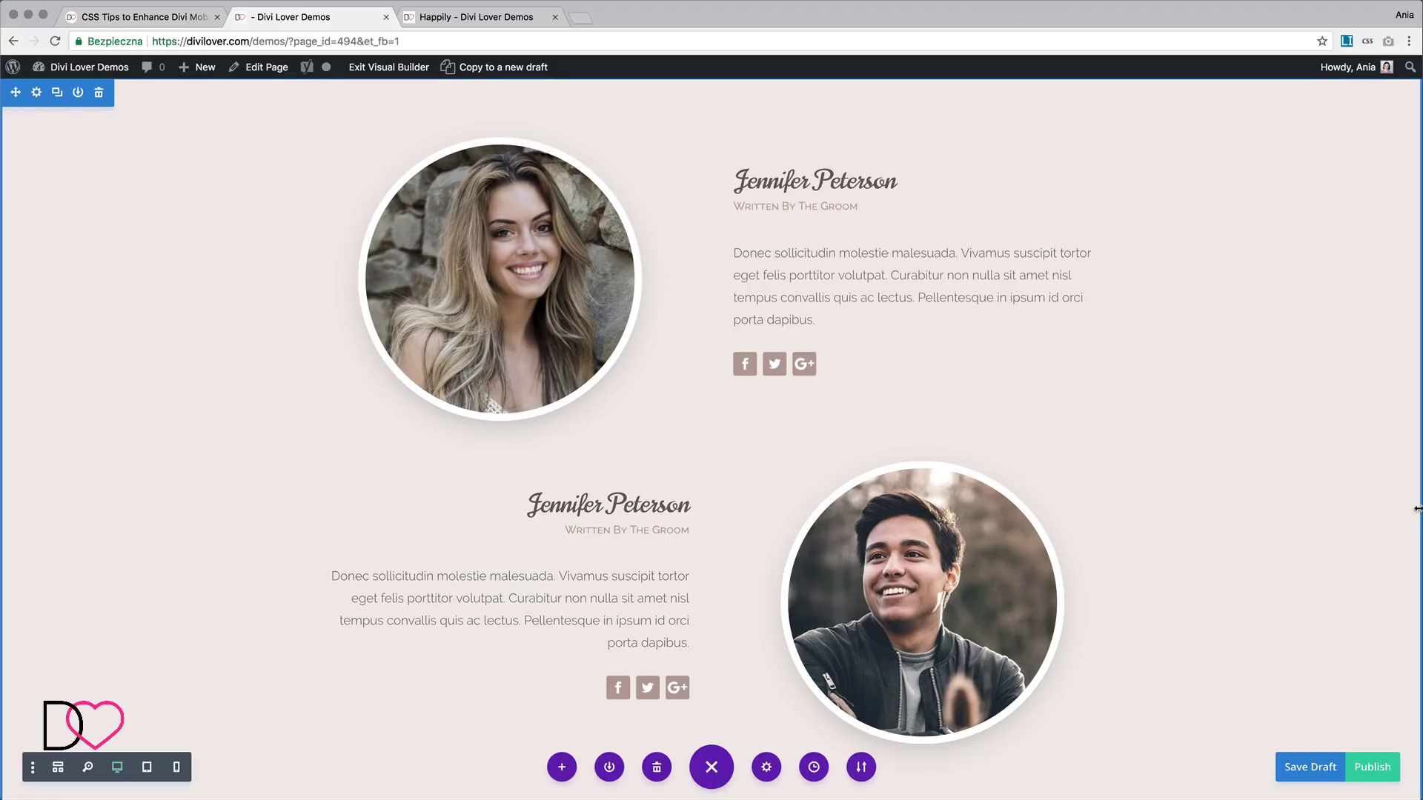
Narrow the browser to mobile width and check both profiles stack photo-first with centered text
left_click_drag(1417, 509, 675, 495)
scroll(567, 432, "down", 5)
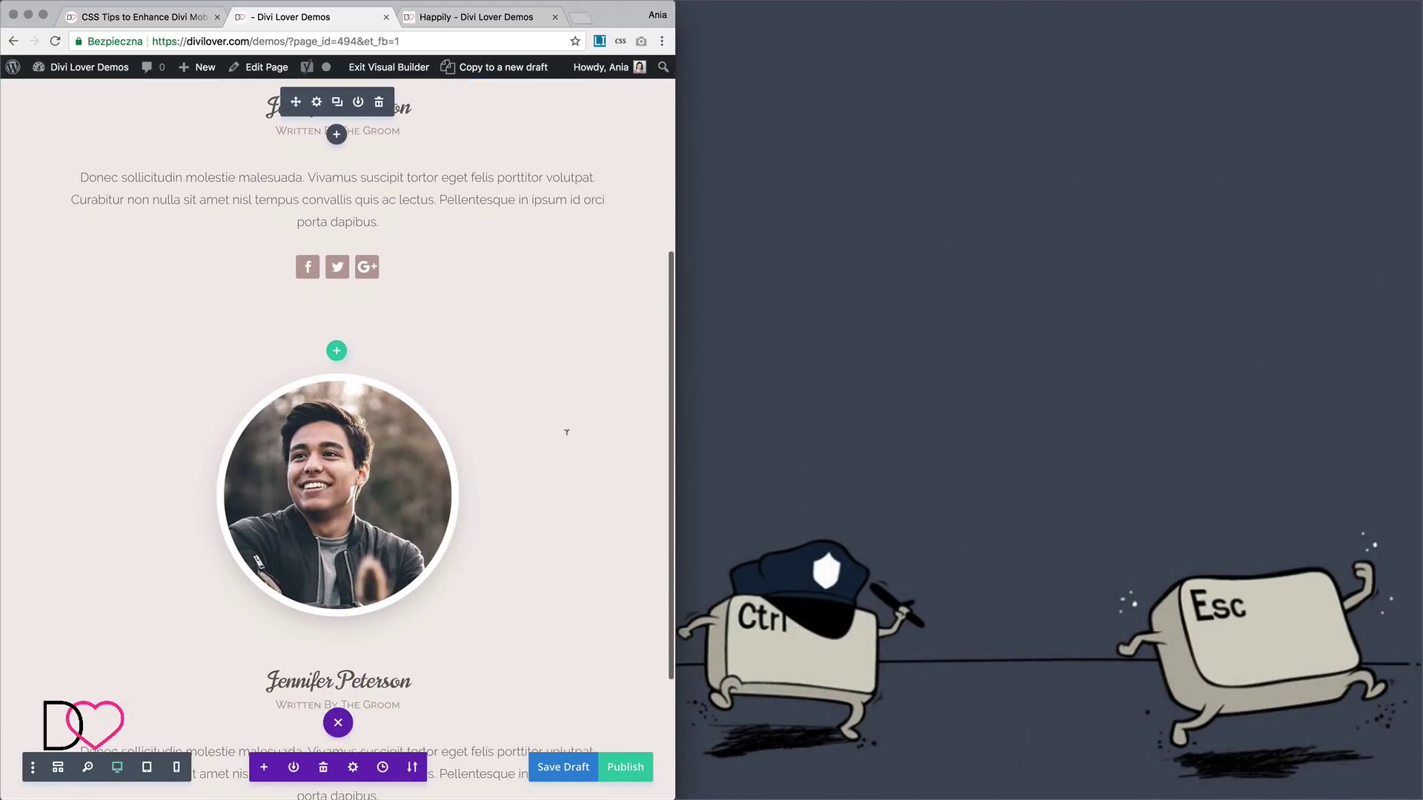
scroll(567, 432, "down", 3)
scroll(567, 430, "up", 7)
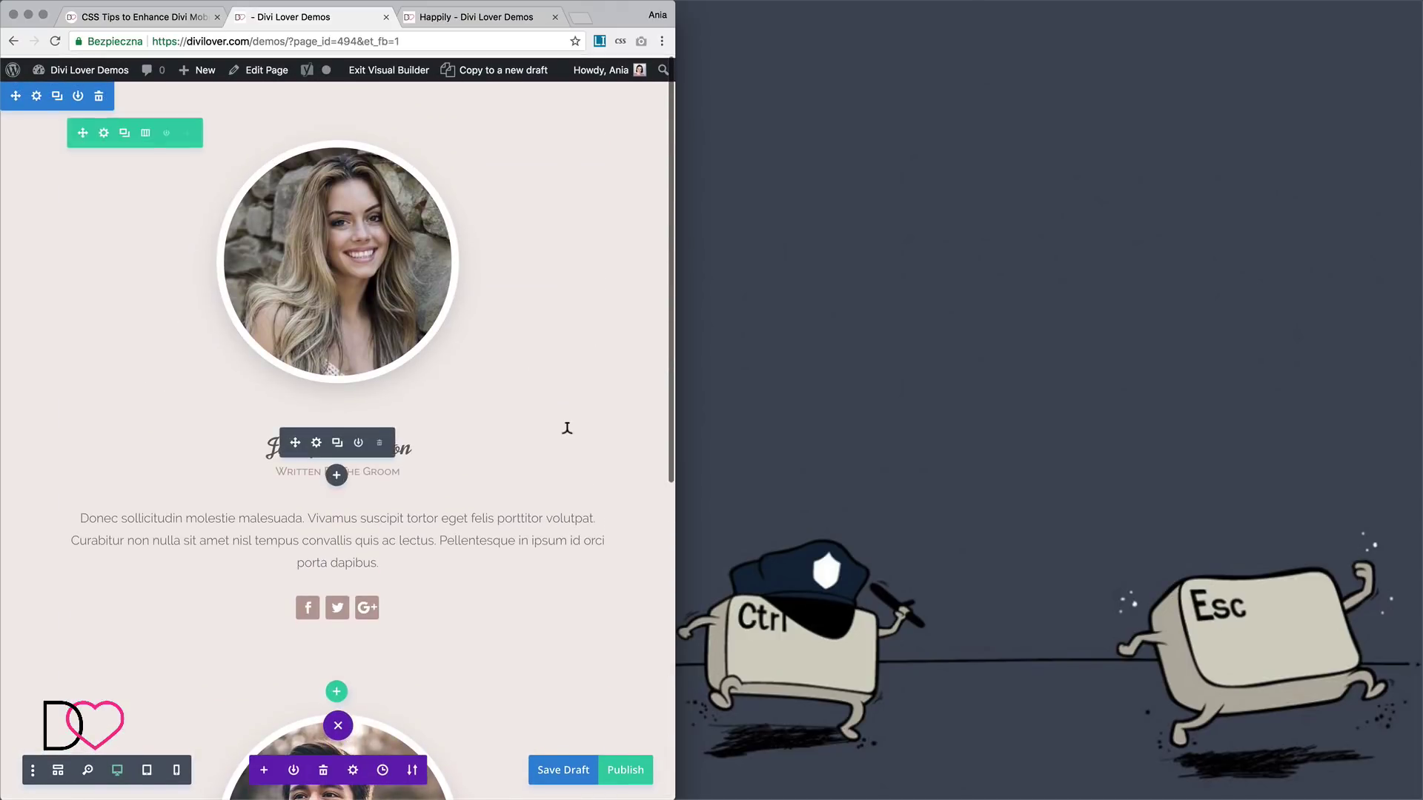
scroll(567, 429, "down", 6)
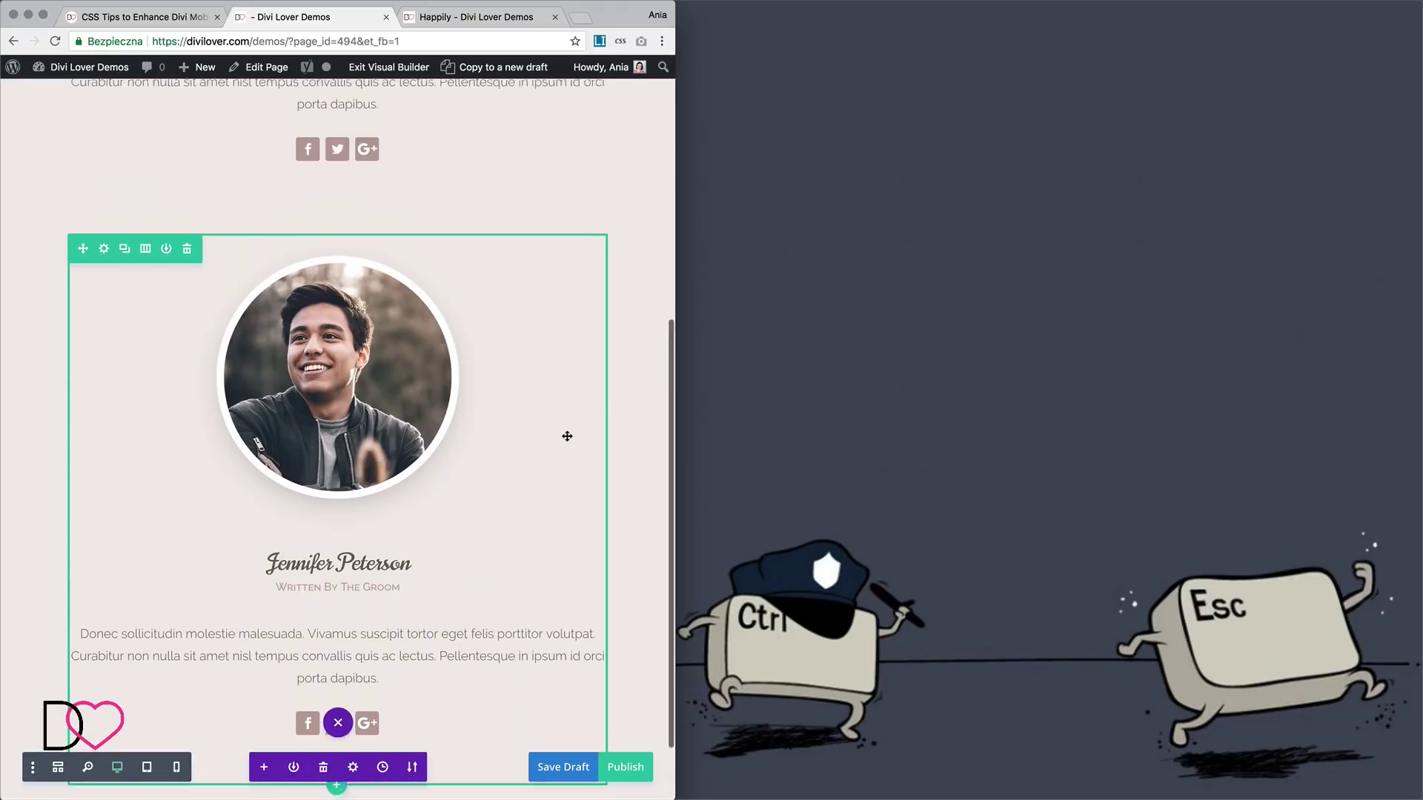
scroll(566, 434, "up", 6)
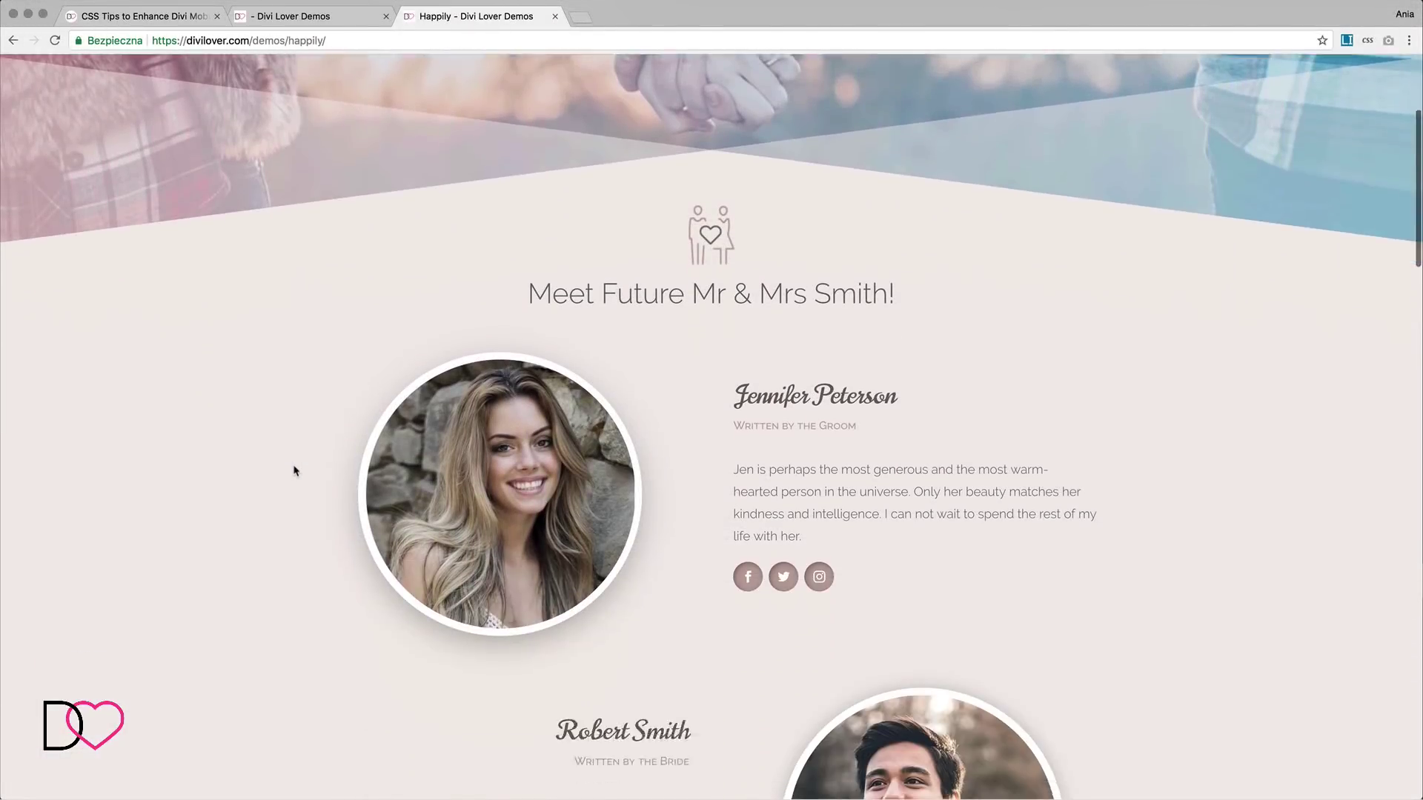
Scroll the Happily demo page from the couple's profiles down to the RSVP form
scroll(294, 471, "down", 5)
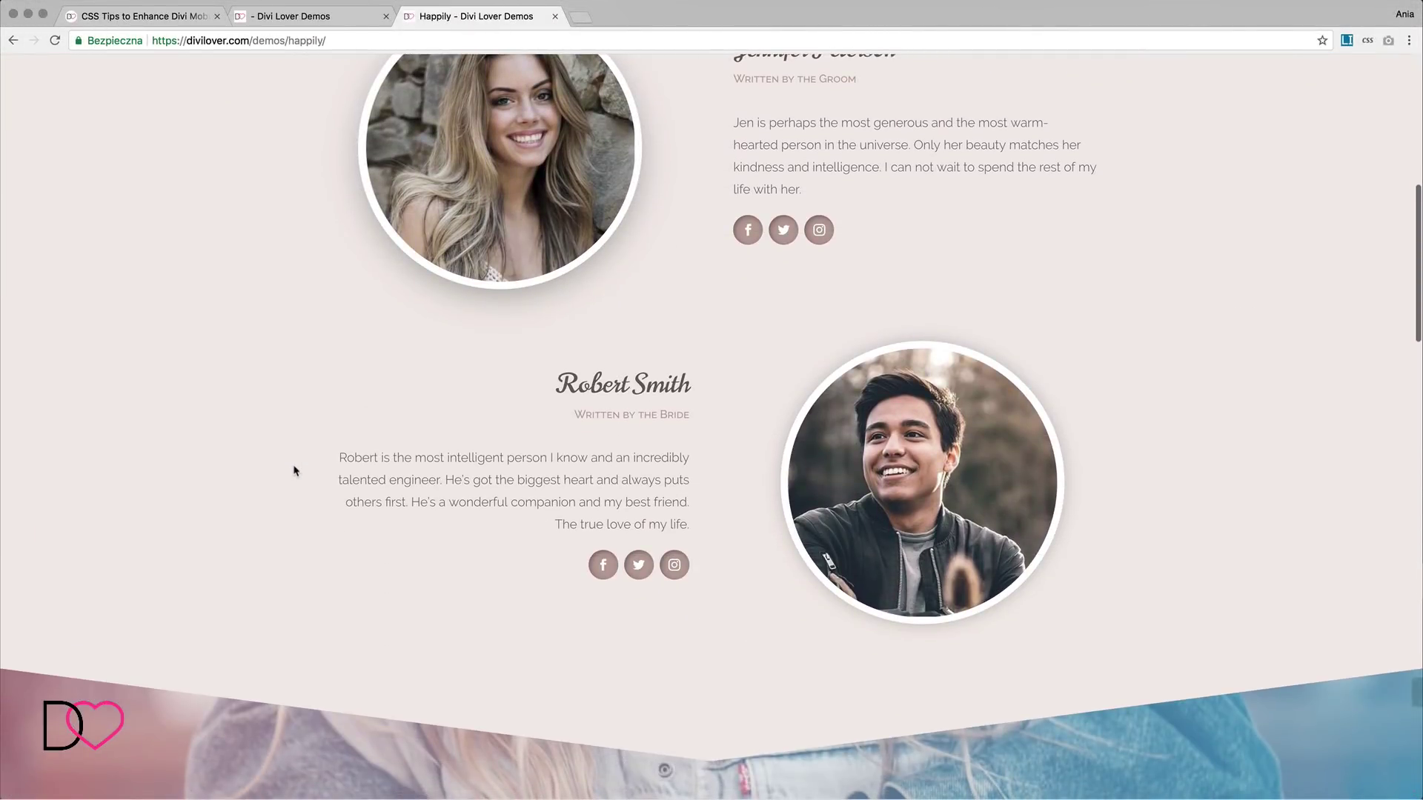
scroll(294, 472, "down", 10)
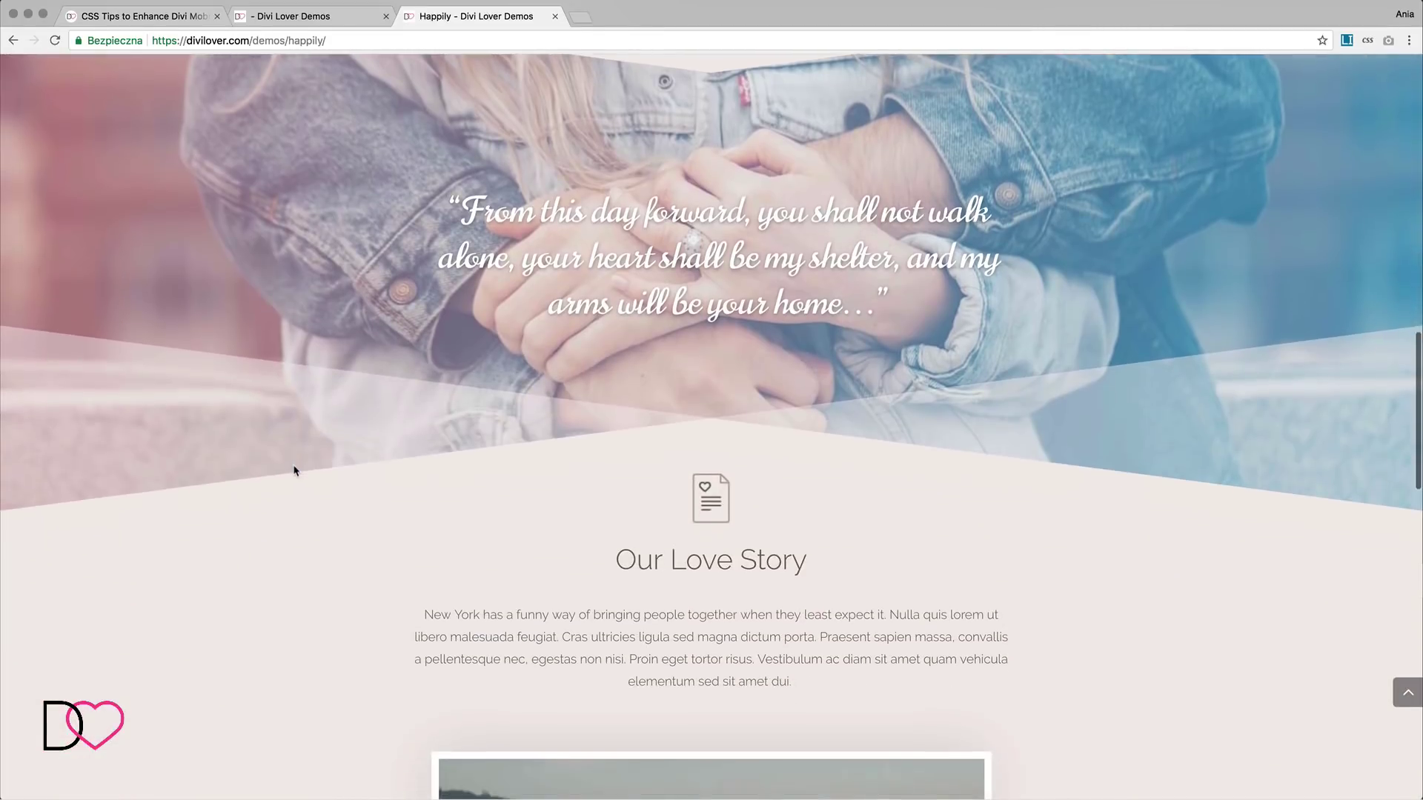
scroll(294, 471, "down", 14)
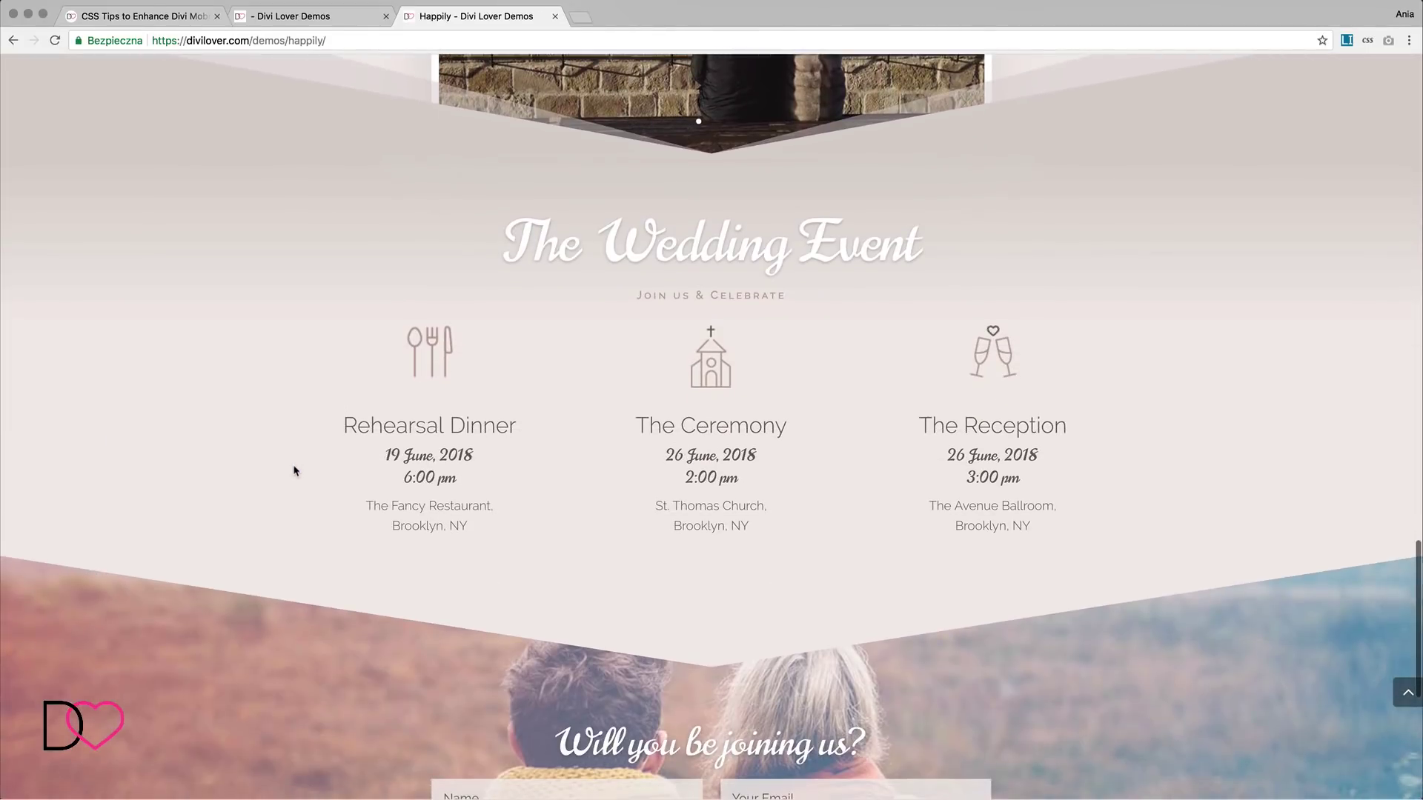
scroll(294, 472, "down", 7)
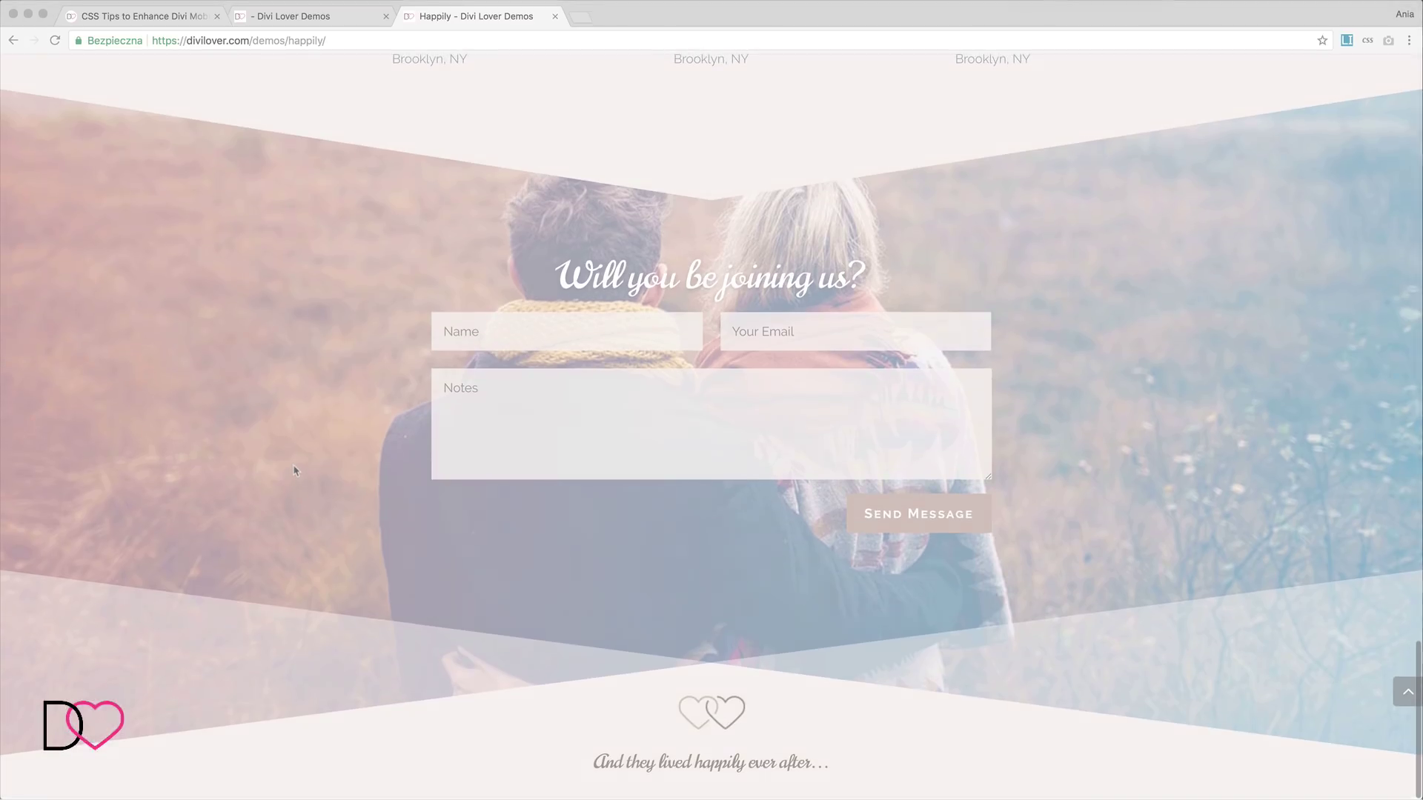